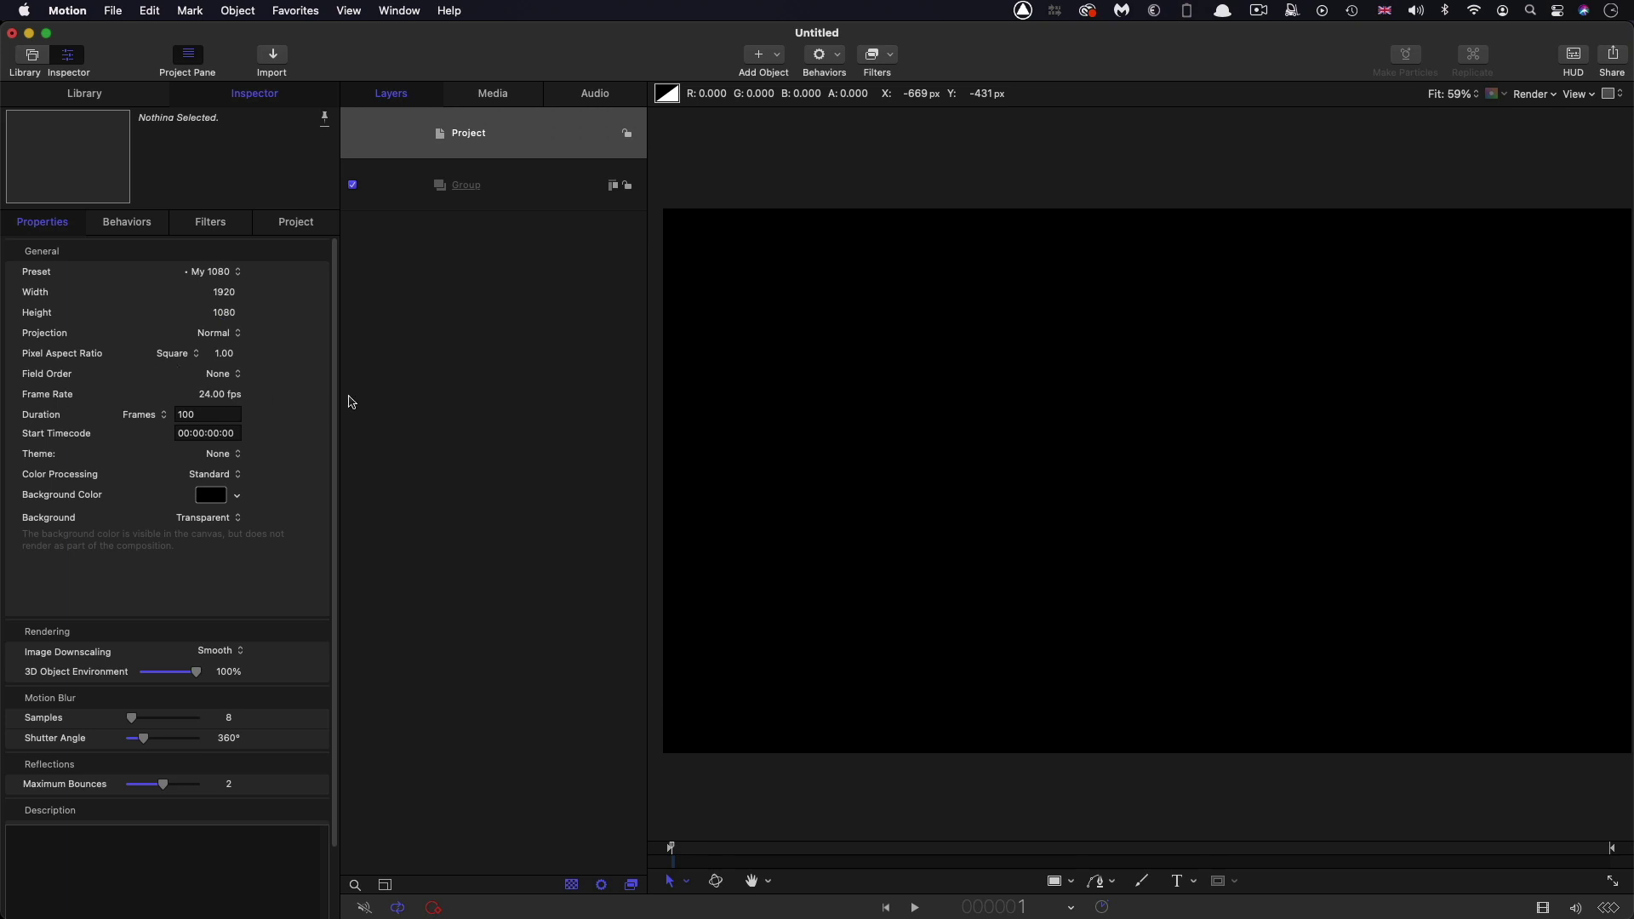
Step: Set the 1920×1080, 24 fps project's duration to 100 frames
{"action": "left_click", "coordinate": [225, 412]}
Step: Add a Color Solid generator into the Group and tint it dark navy with saturation 44% and brightness about 20%
{"action": "left_click", "coordinate": [518, 197]}
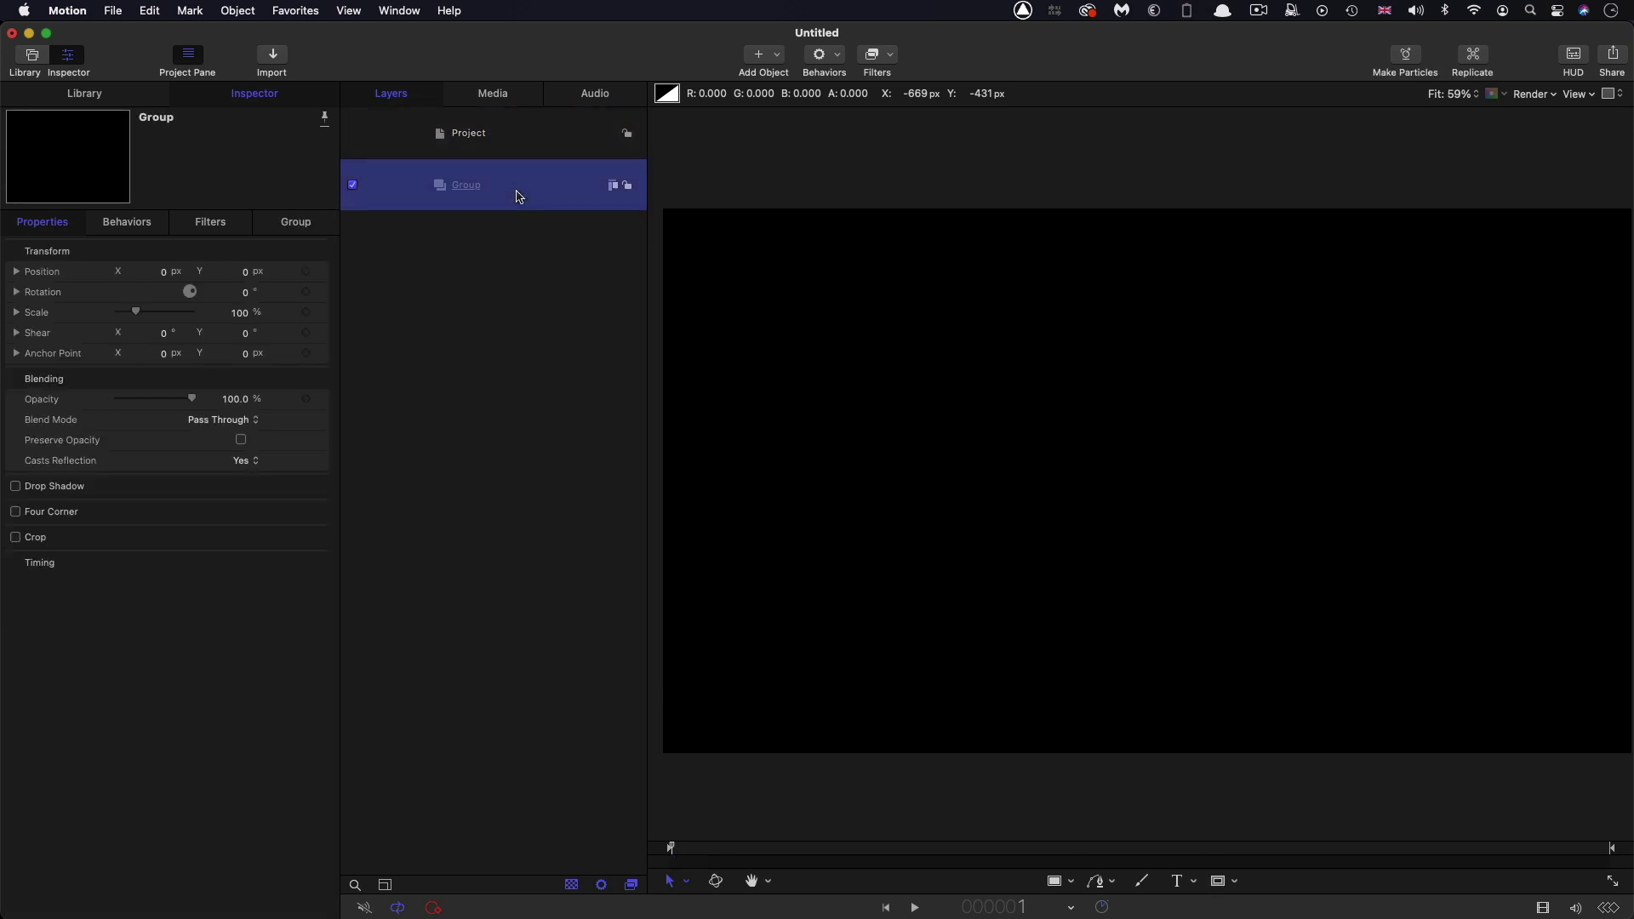
{"action": "left_click", "coordinate": [87, 99]}
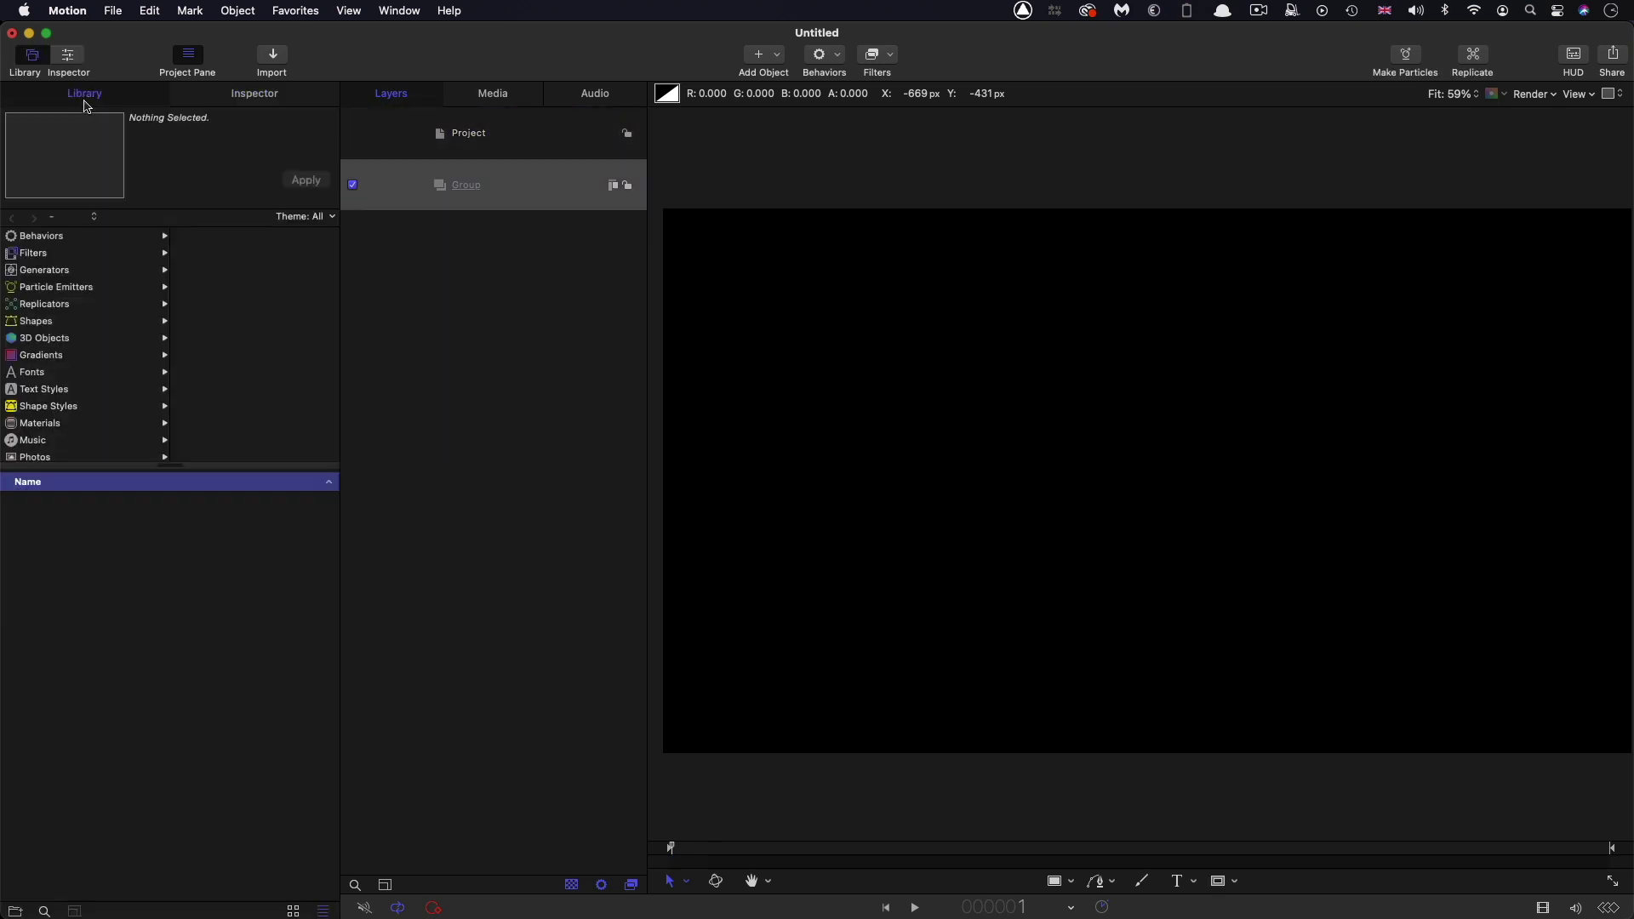
{"action": "left_click", "coordinate": [44, 277]}
{"action": "left_click_drag", "start_coordinate": [34, 588], "coordinate": [494, 223]}
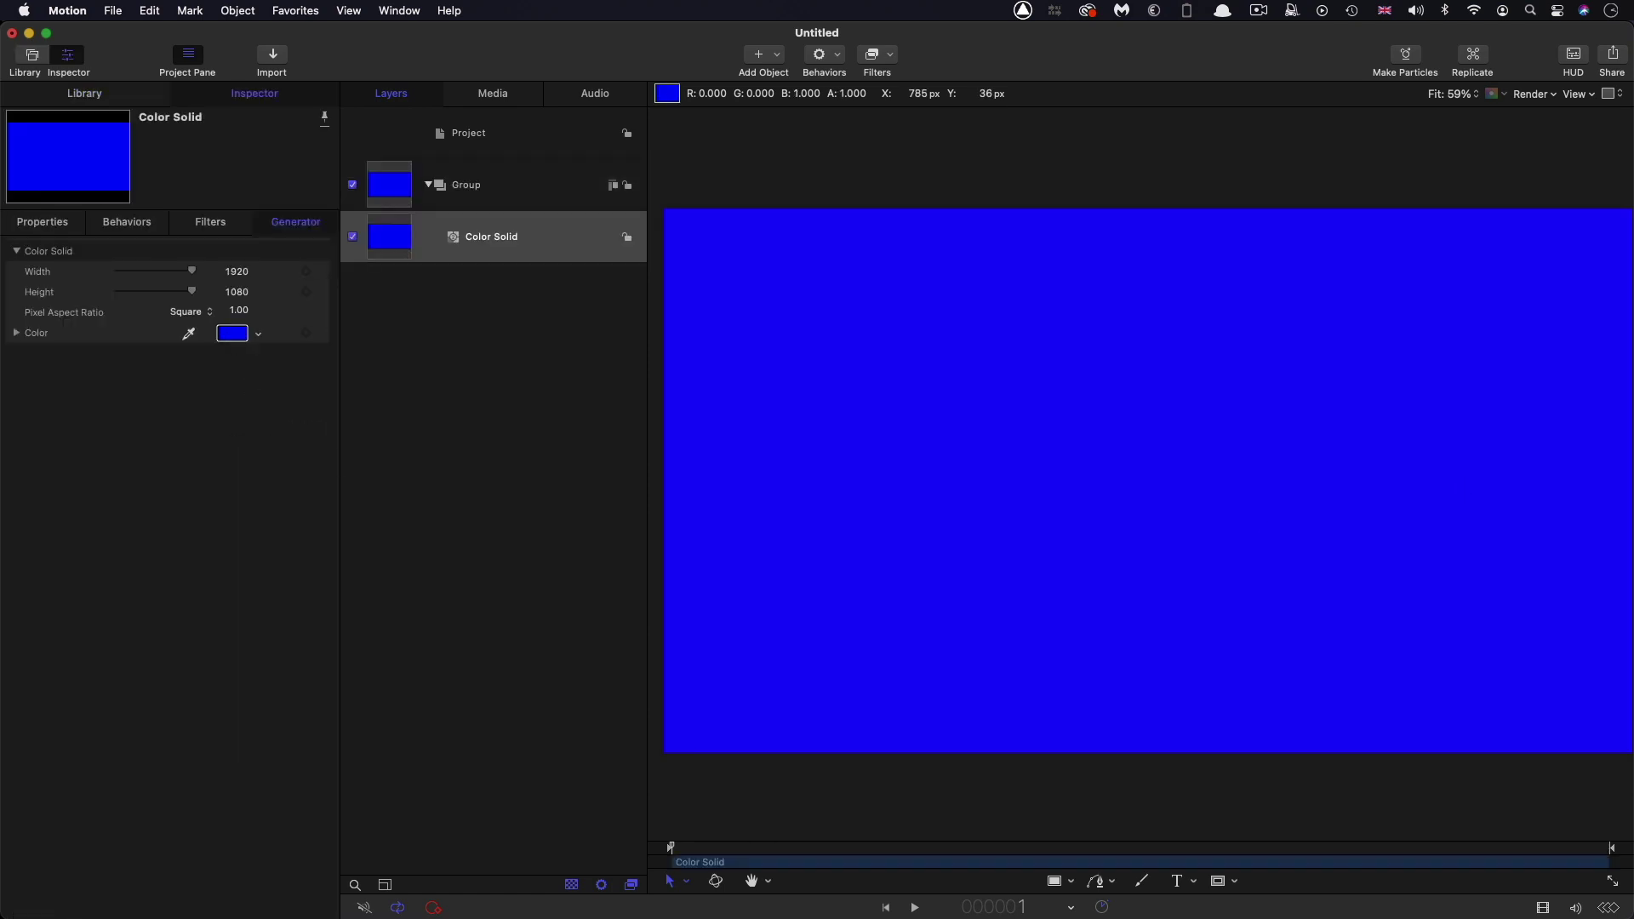
{"action": "left_click", "coordinate": [232, 333]}
{"action": "left_click", "coordinate": [347, 491]}
{"action": "left_click_drag", "start_coordinate": [467, 529], "coordinate": [294, 541]}
{"action": "left_click", "coordinate": [250, 358]}
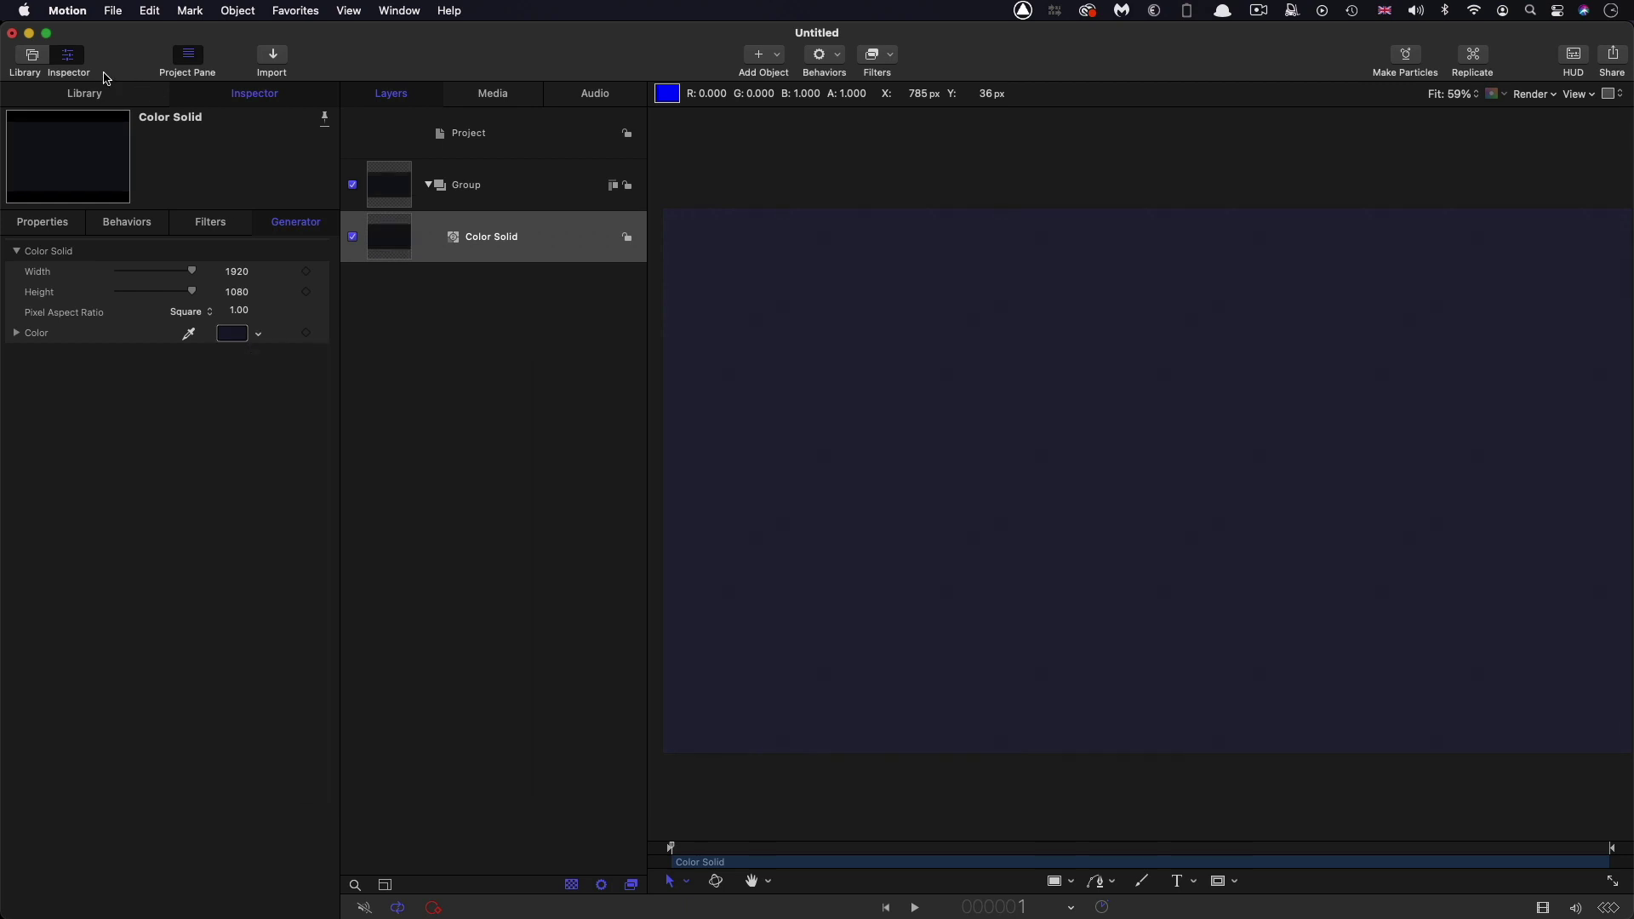
Step: Add a Grid generator above the solid with 50×50 cells and 1-pixel line width
{"action": "left_click", "coordinate": [100, 103]}
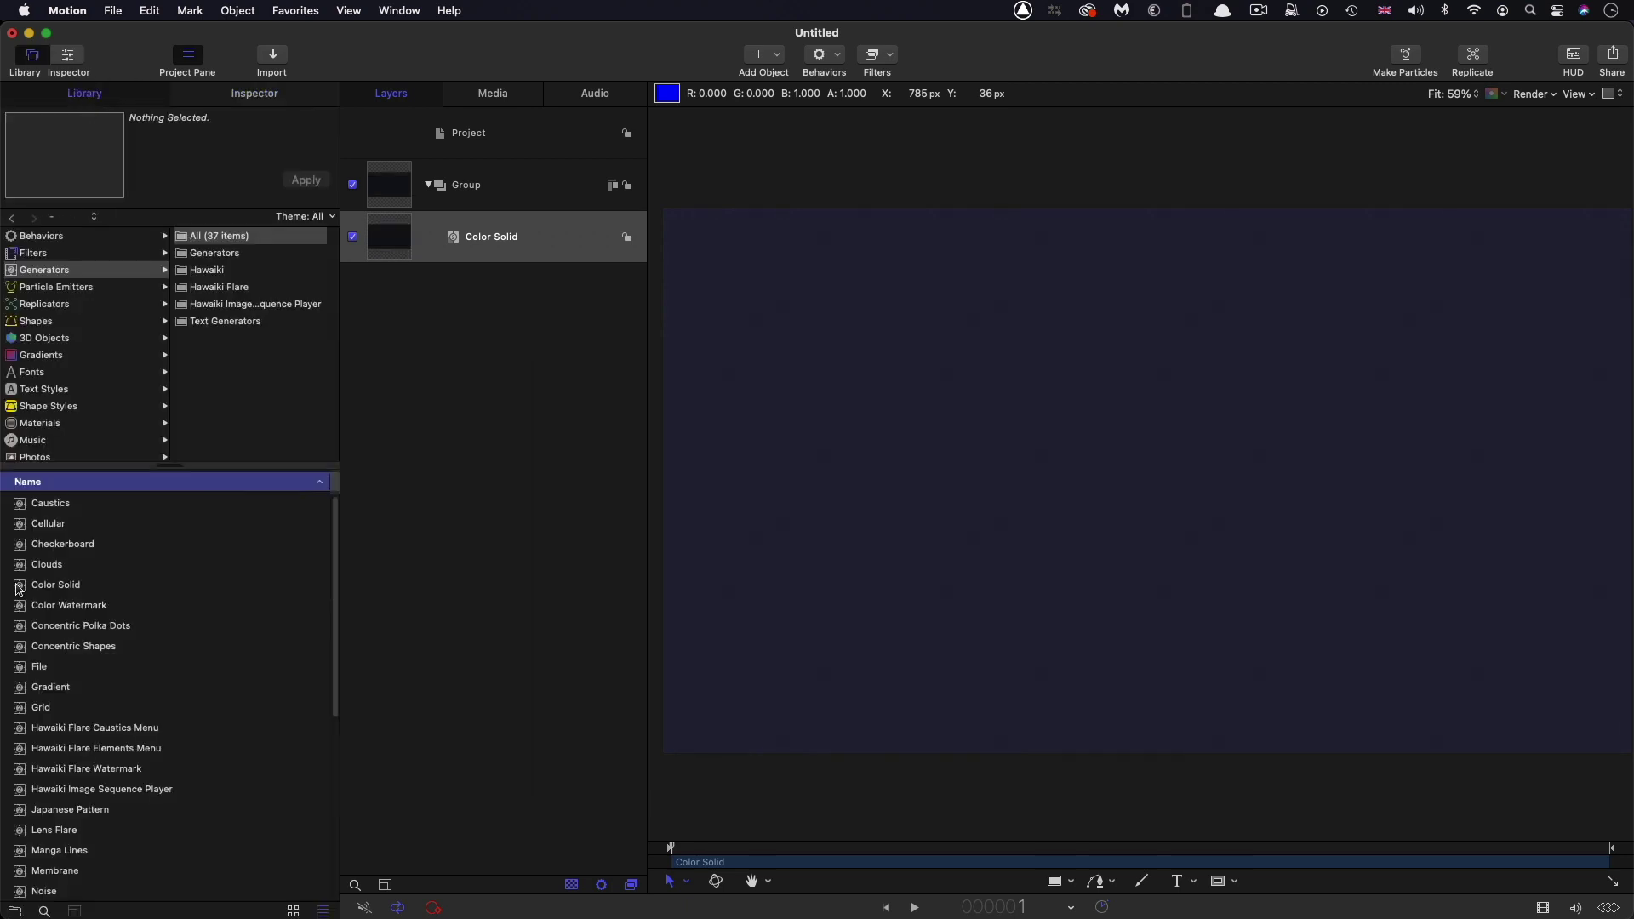
{"action": "left_click_drag", "start_coordinate": [20, 707], "coordinate": [456, 211]}
{"action": "left_click", "coordinate": [264, 93]}
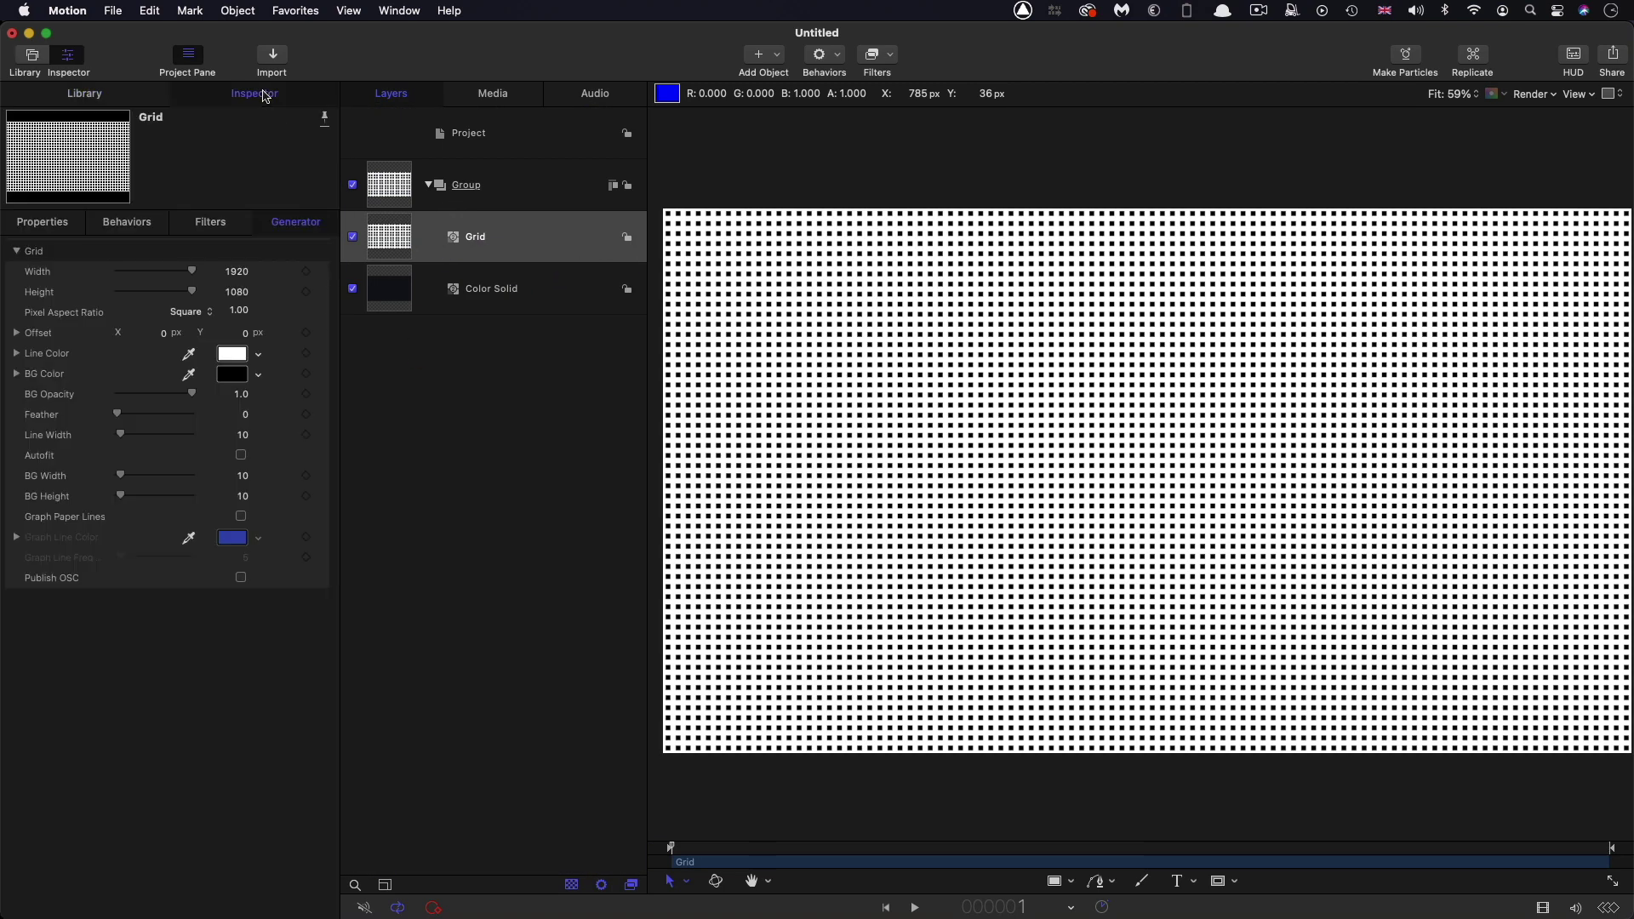
{"action": "left_click", "coordinate": [244, 475]}
{"action": "type", "text": "505"}
{"action": "key", "text": "Tab"}
{"action": "type", "text": "50"}
{"action": "key", "text": "Return"}
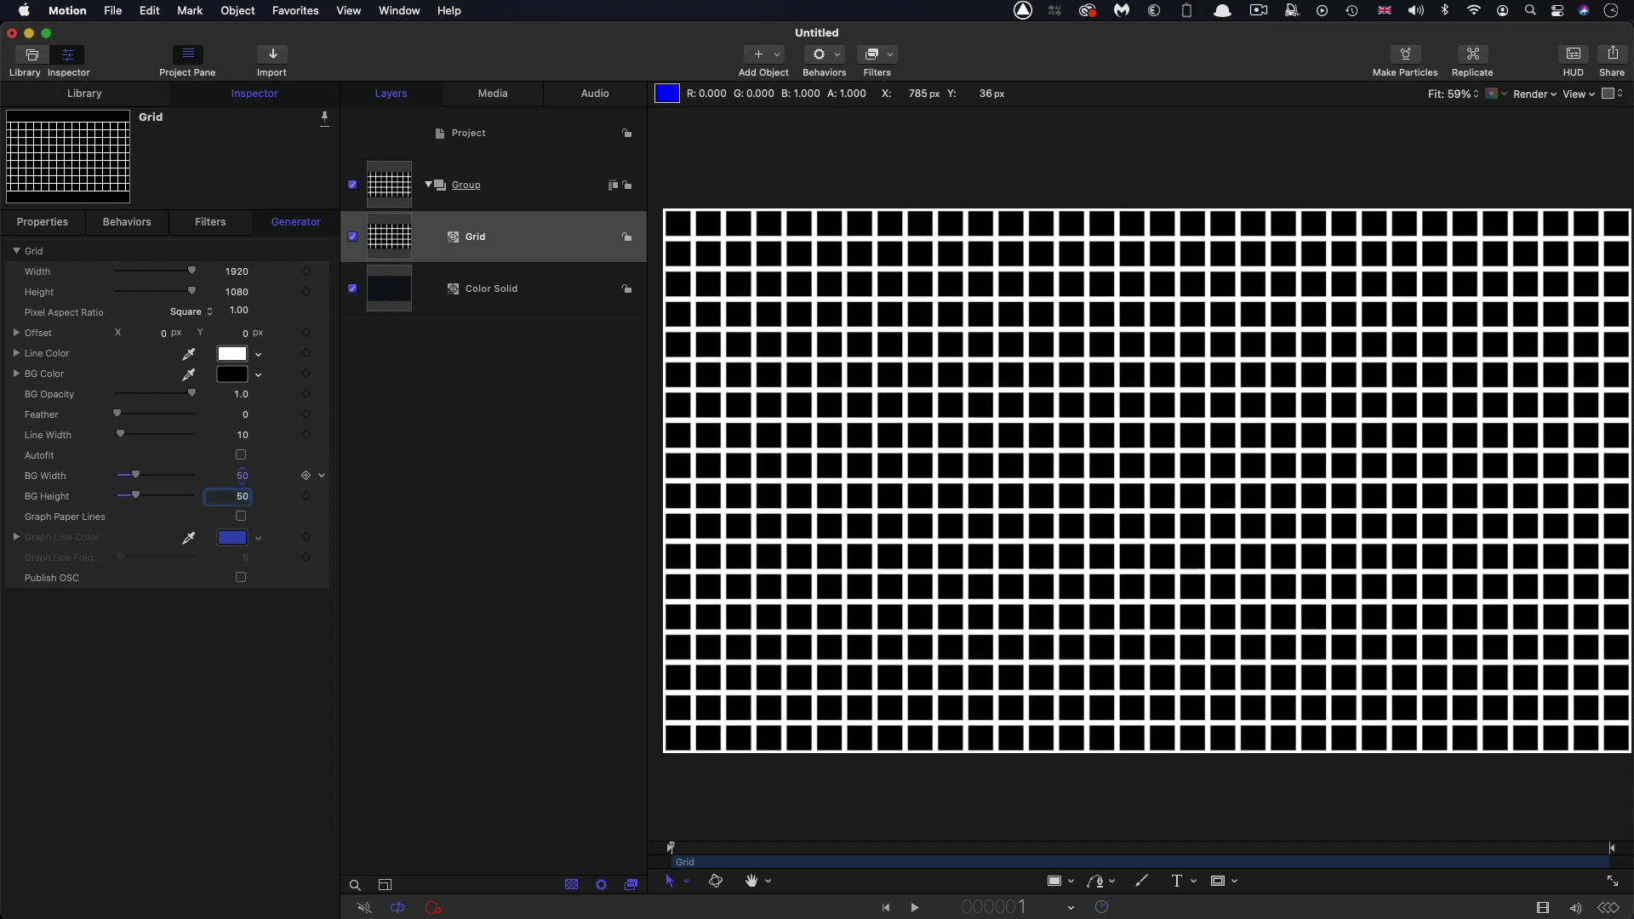
{"action": "left_click", "coordinate": [243, 437]}
{"action": "type", "text": "1"}
{"action": "key", "text": "Return"}
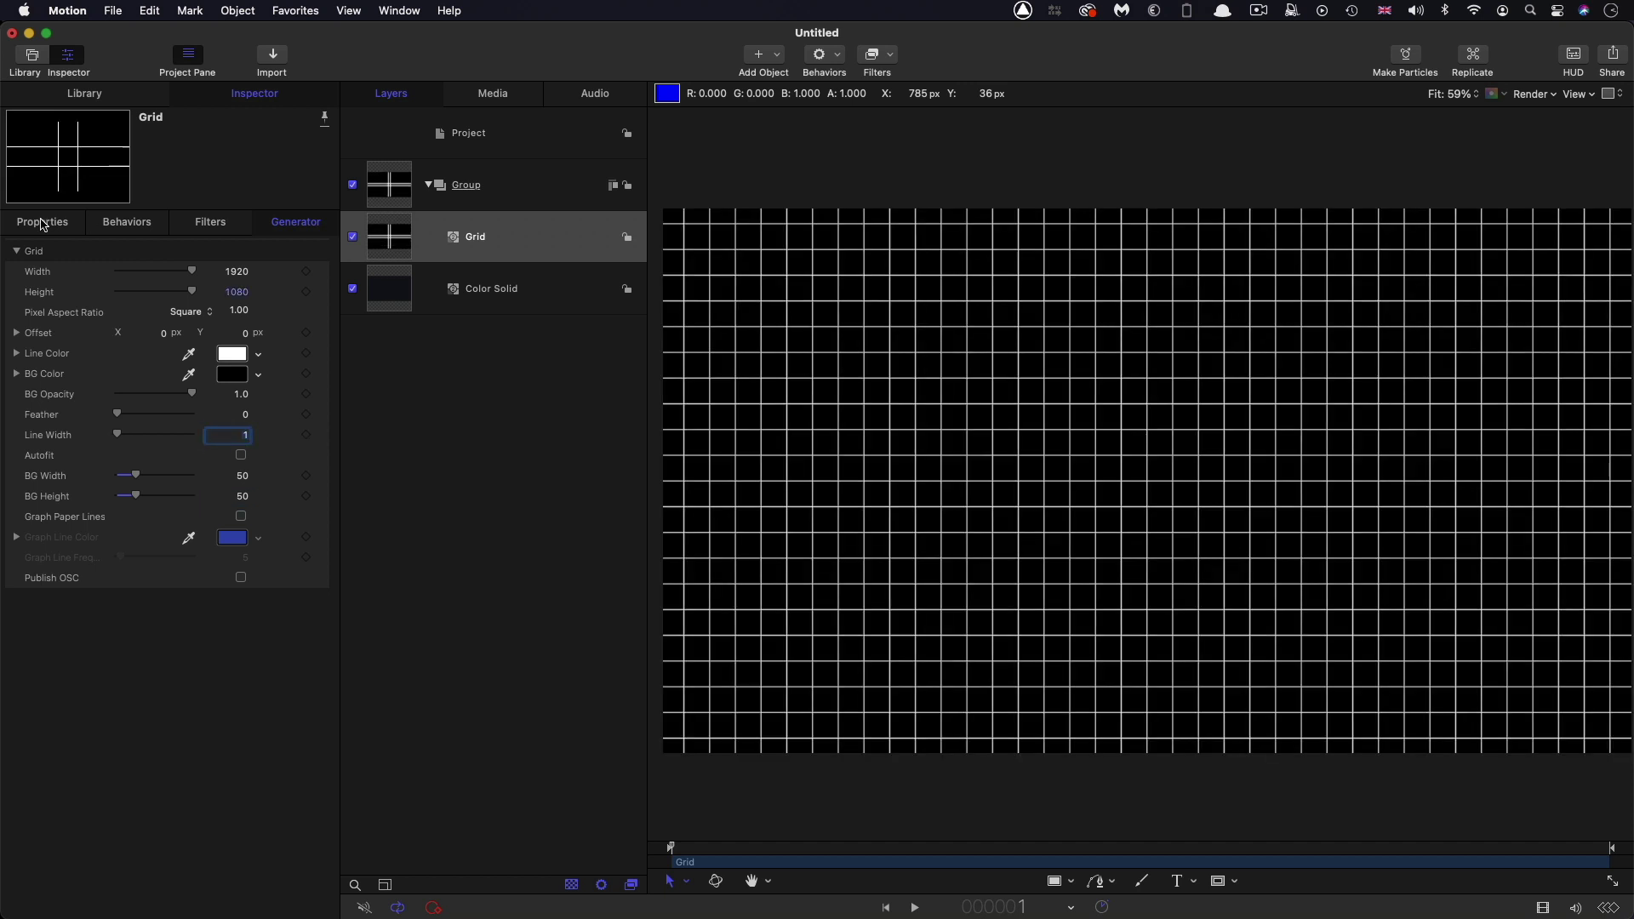
Step: Set the grid's blend mode to Add and sample the navy background as its line colour
{"action": "left_click", "coordinate": [43, 223]}
{"action": "left_click", "coordinate": [238, 420]}
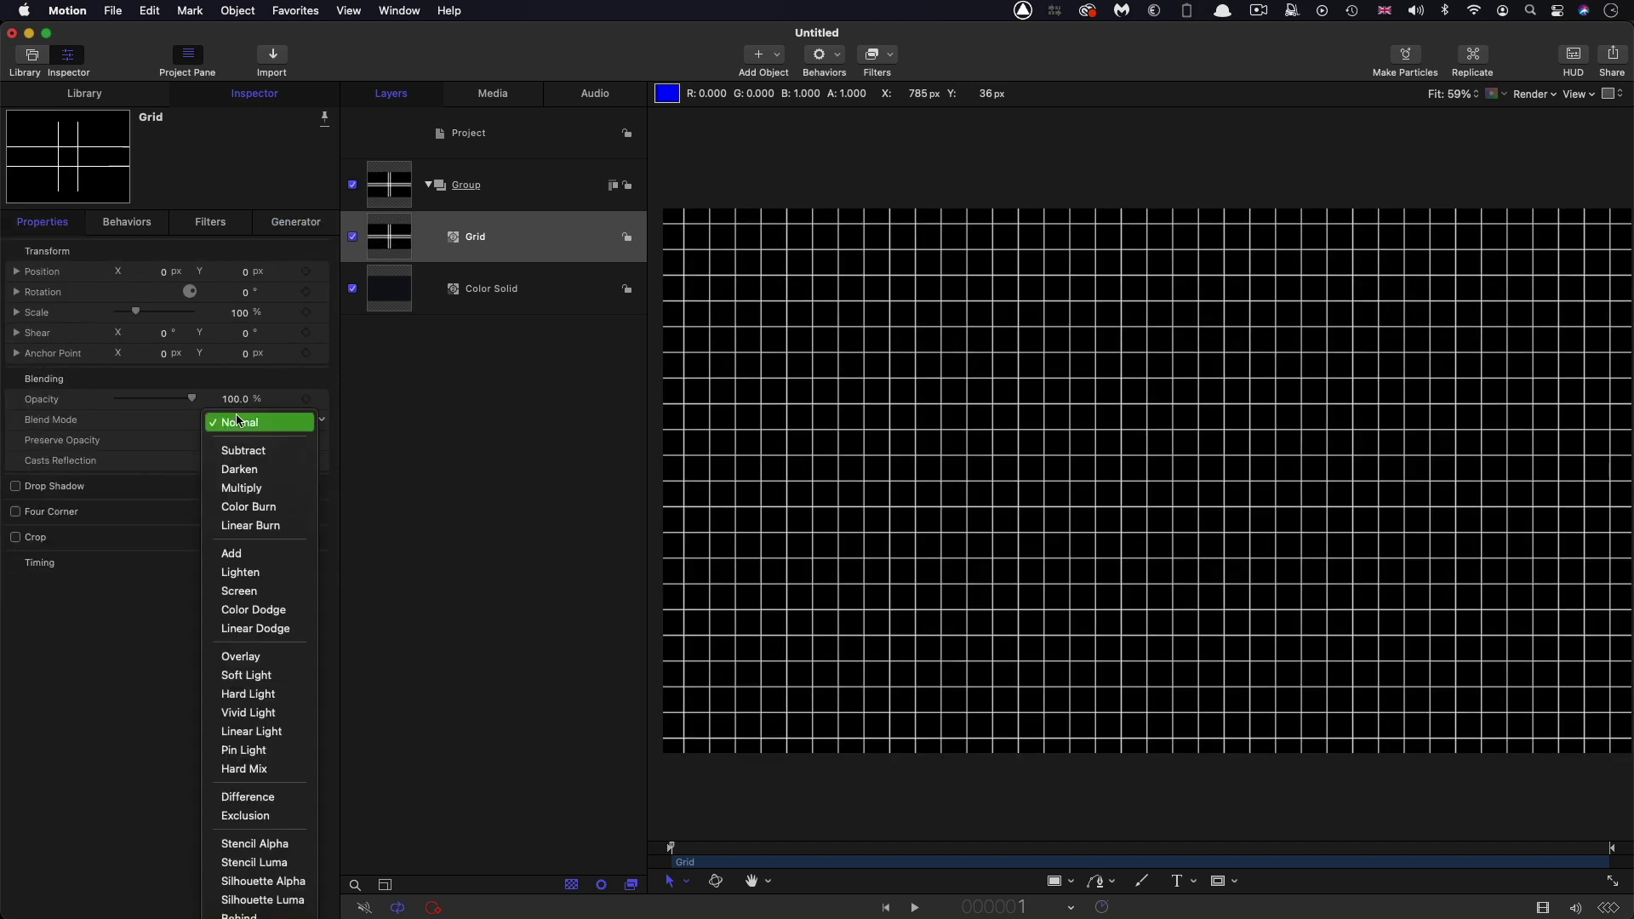
{"action": "left_click", "coordinate": [231, 554]}
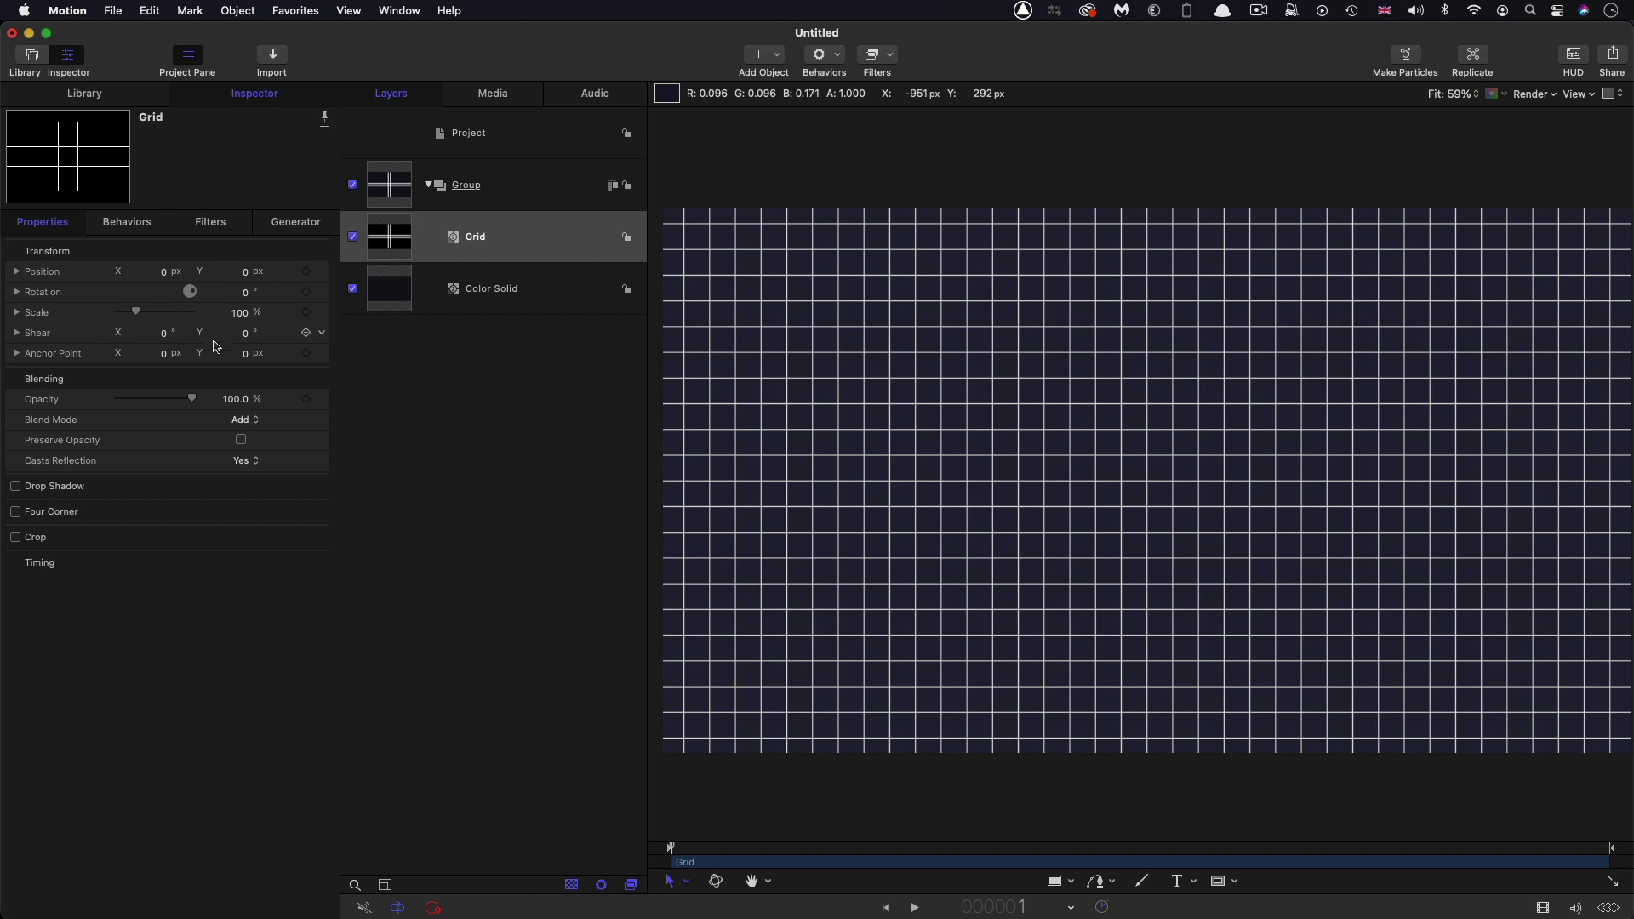
{"action": "left_click", "coordinate": [294, 226]}
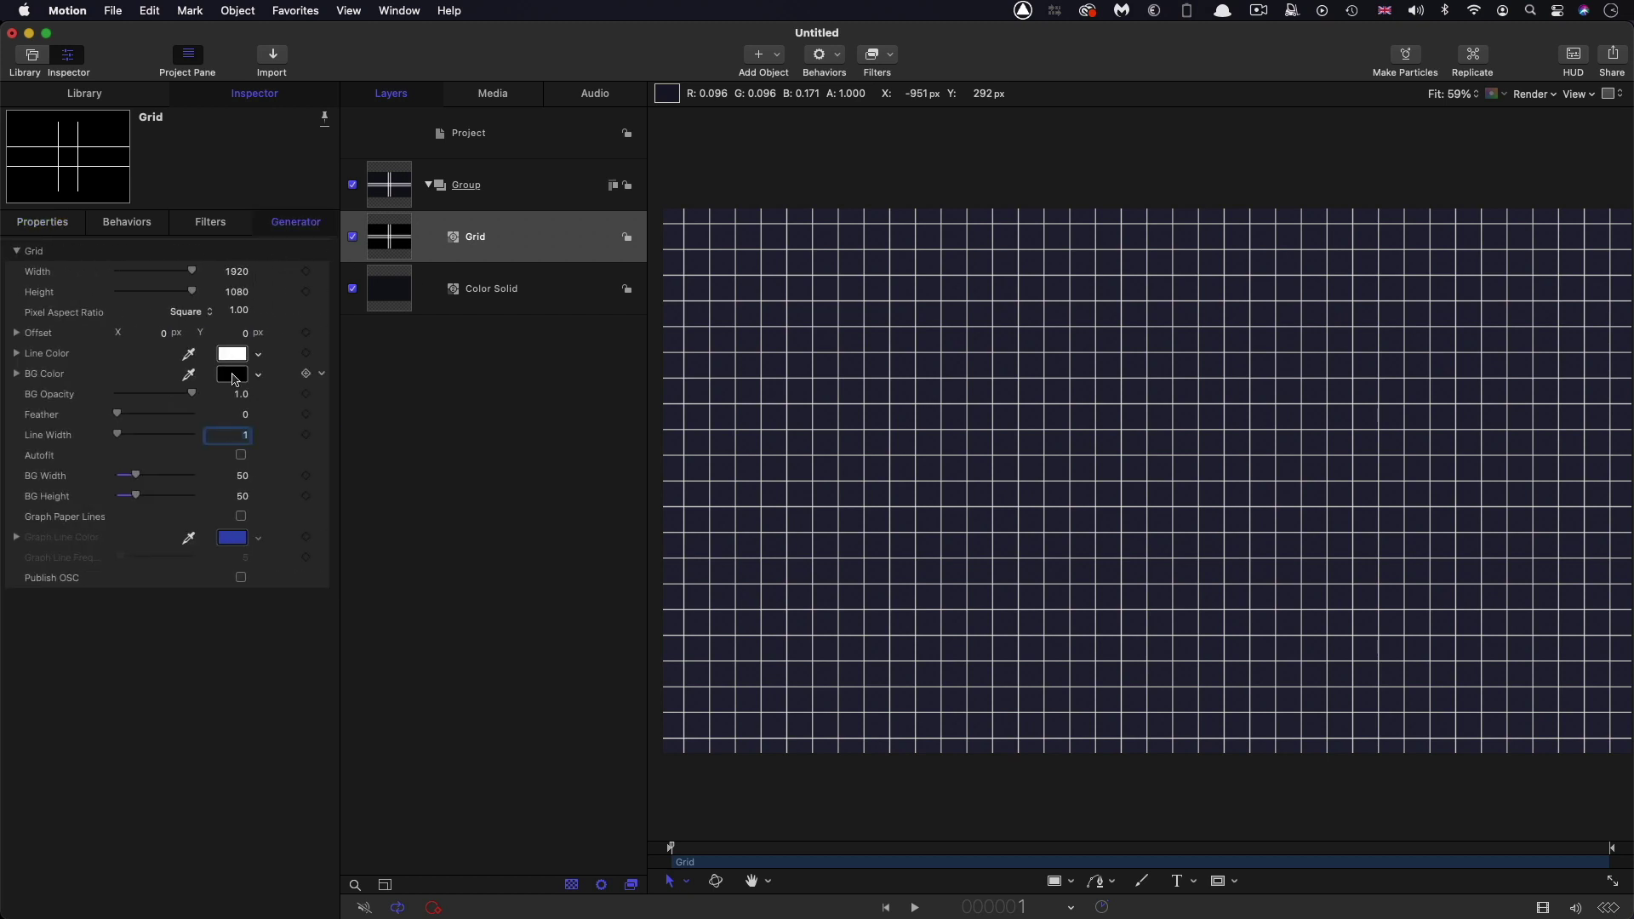
{"action": "left_click", "coordinate": [190, 354]}
{"action": "left_click", "coordinate": [833, 356]}
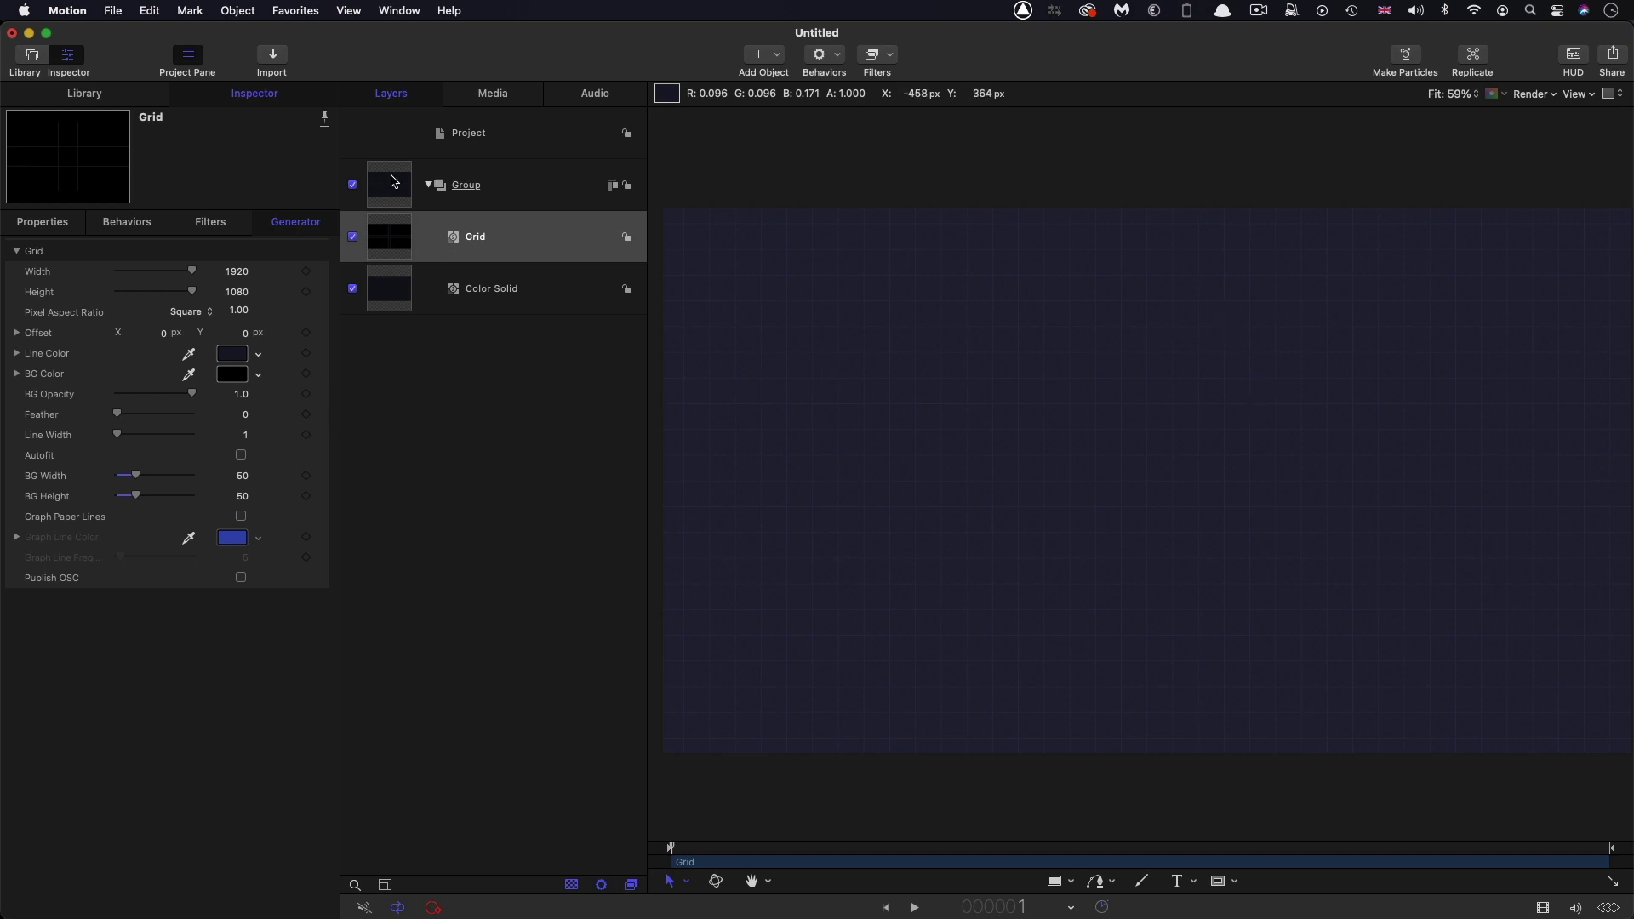
Step: Rename the background group to 'BG'
{"action": "double_click", "coordinate": [481, 189]}
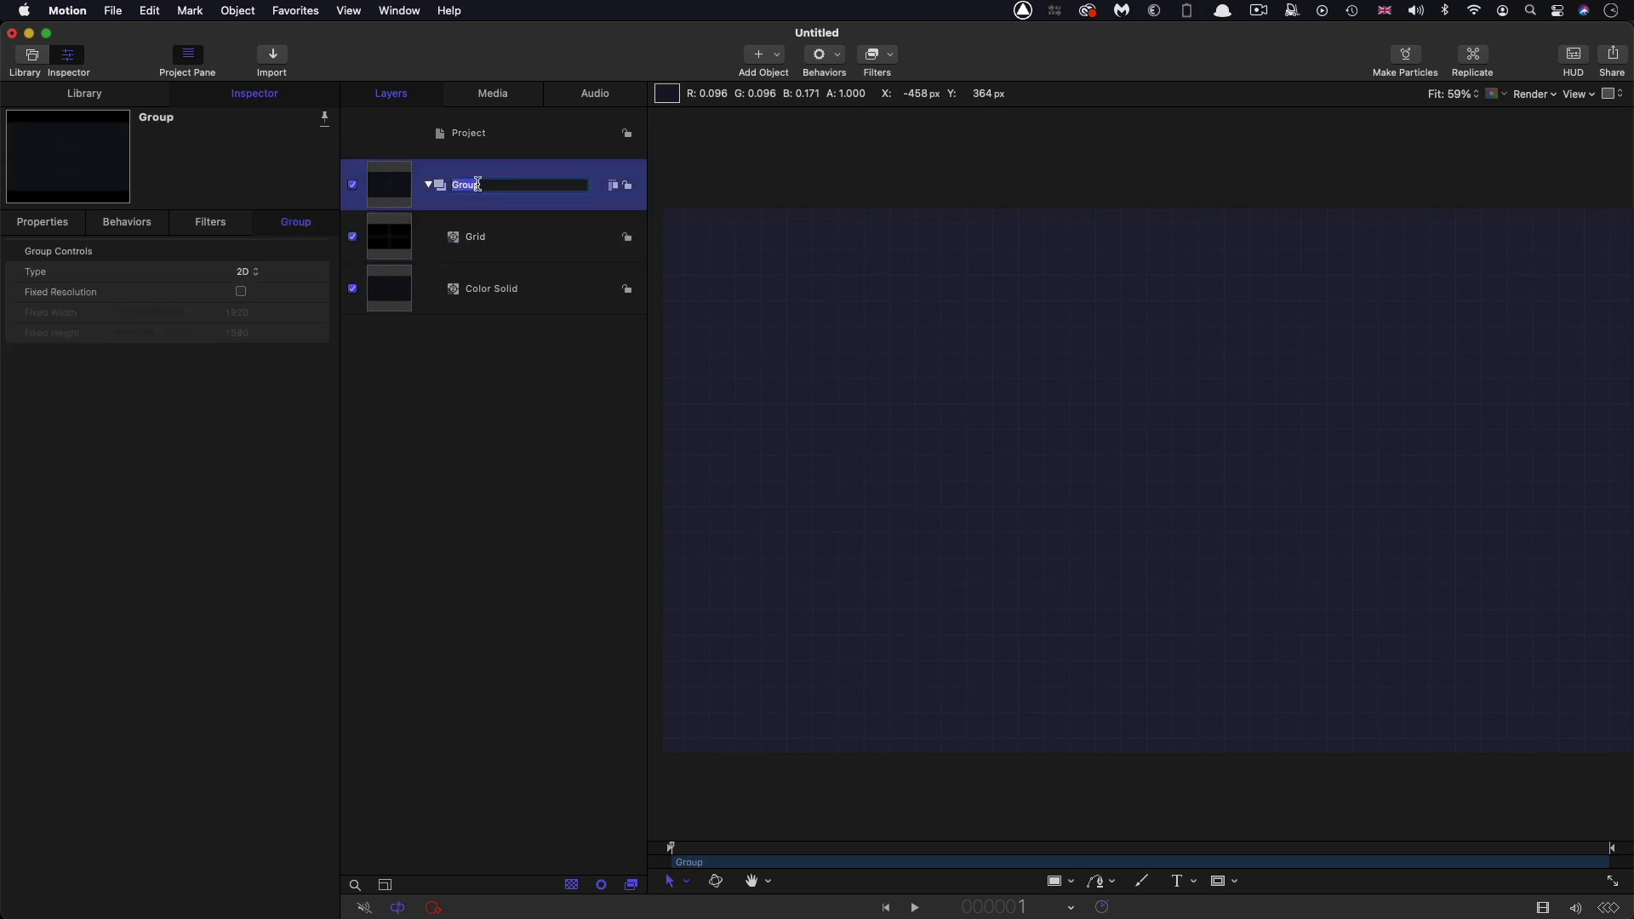
{"action": "type", "text": "BG"}
{"action": "key", "text": "Return"}
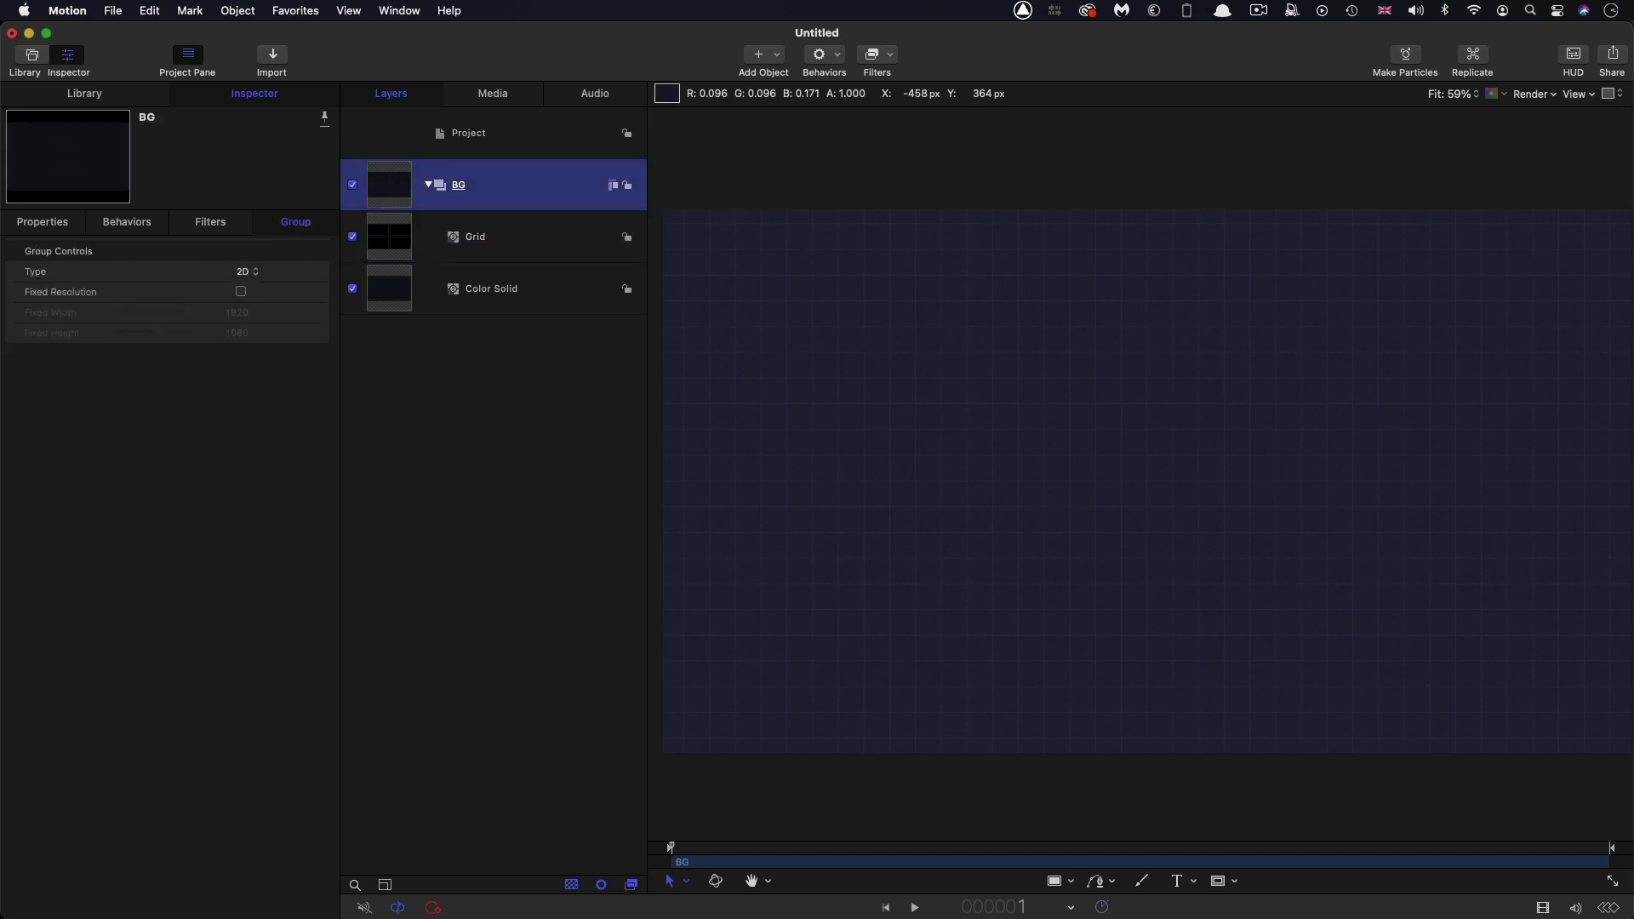
Step: Create a new empty group and start a text object near the canvas centre
{"action": "left_click", "coordinate": [238, 10]}
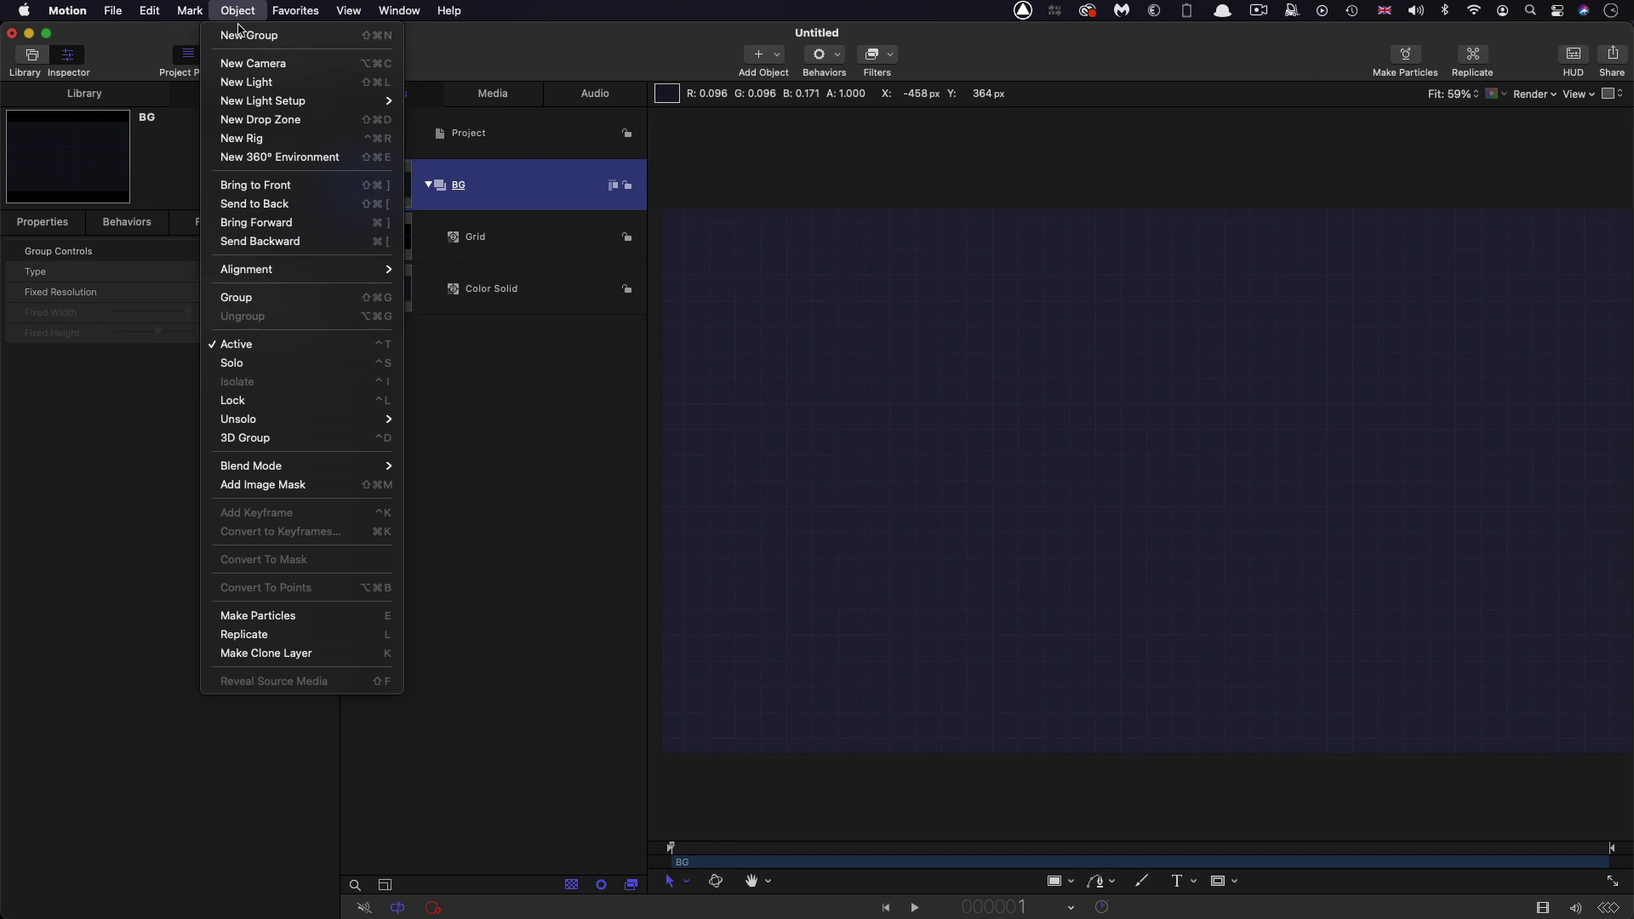
{"action": "left_click", "coordinate": [243, 30]}
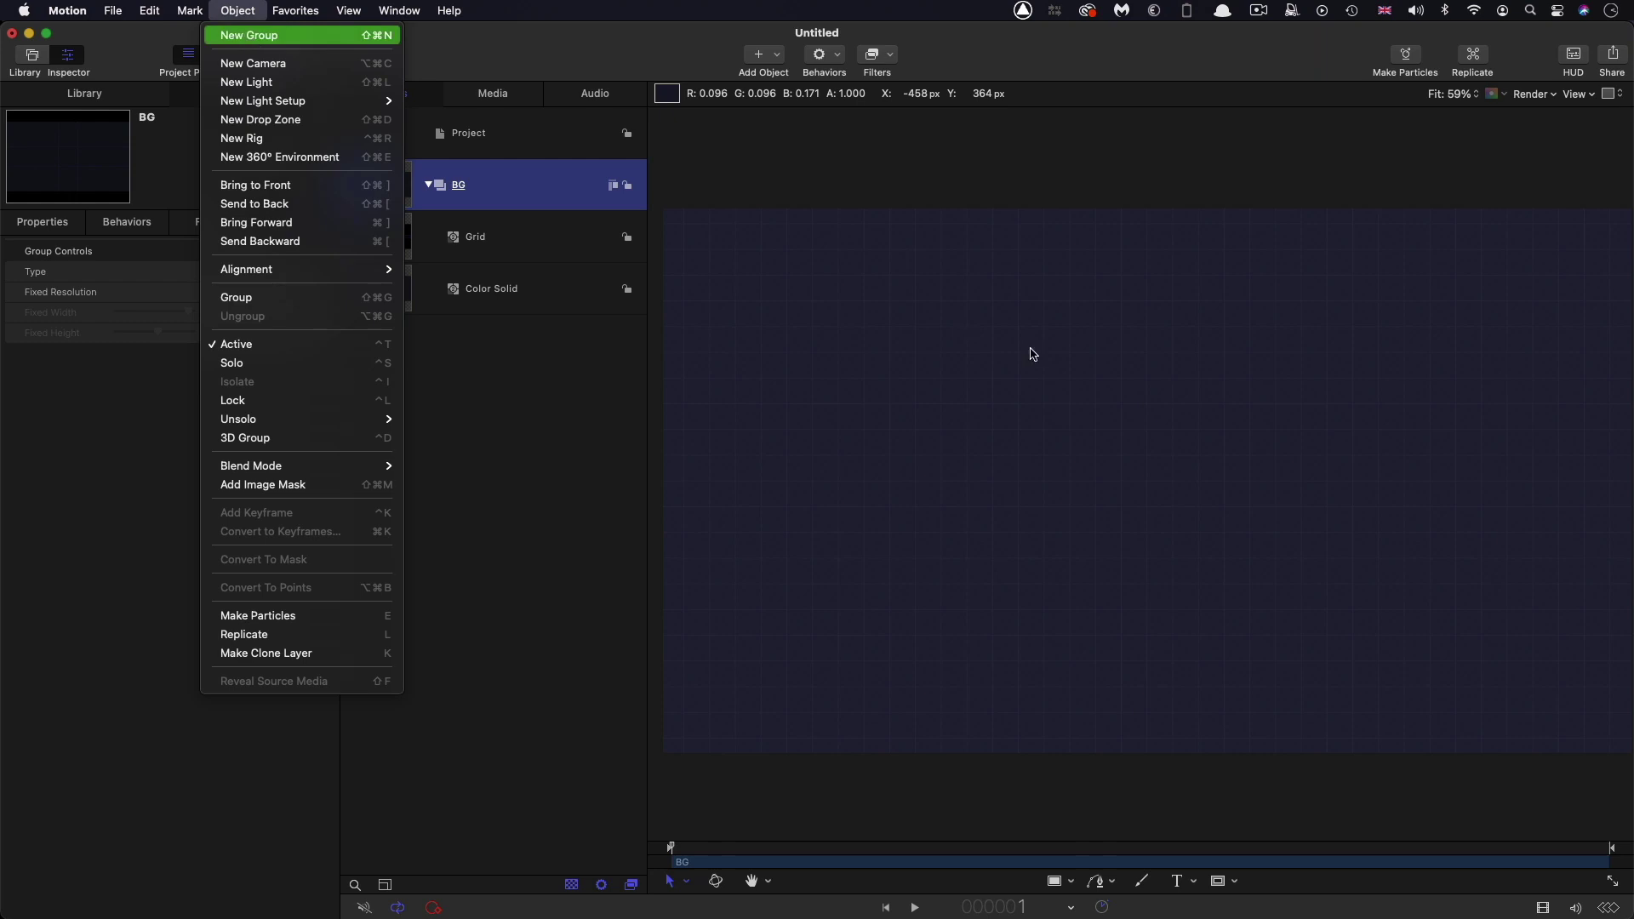
{"action": "left_click", "coordinate": [1179, 883]}
{"action": "left_click", "coordinate": [1009, 432]}
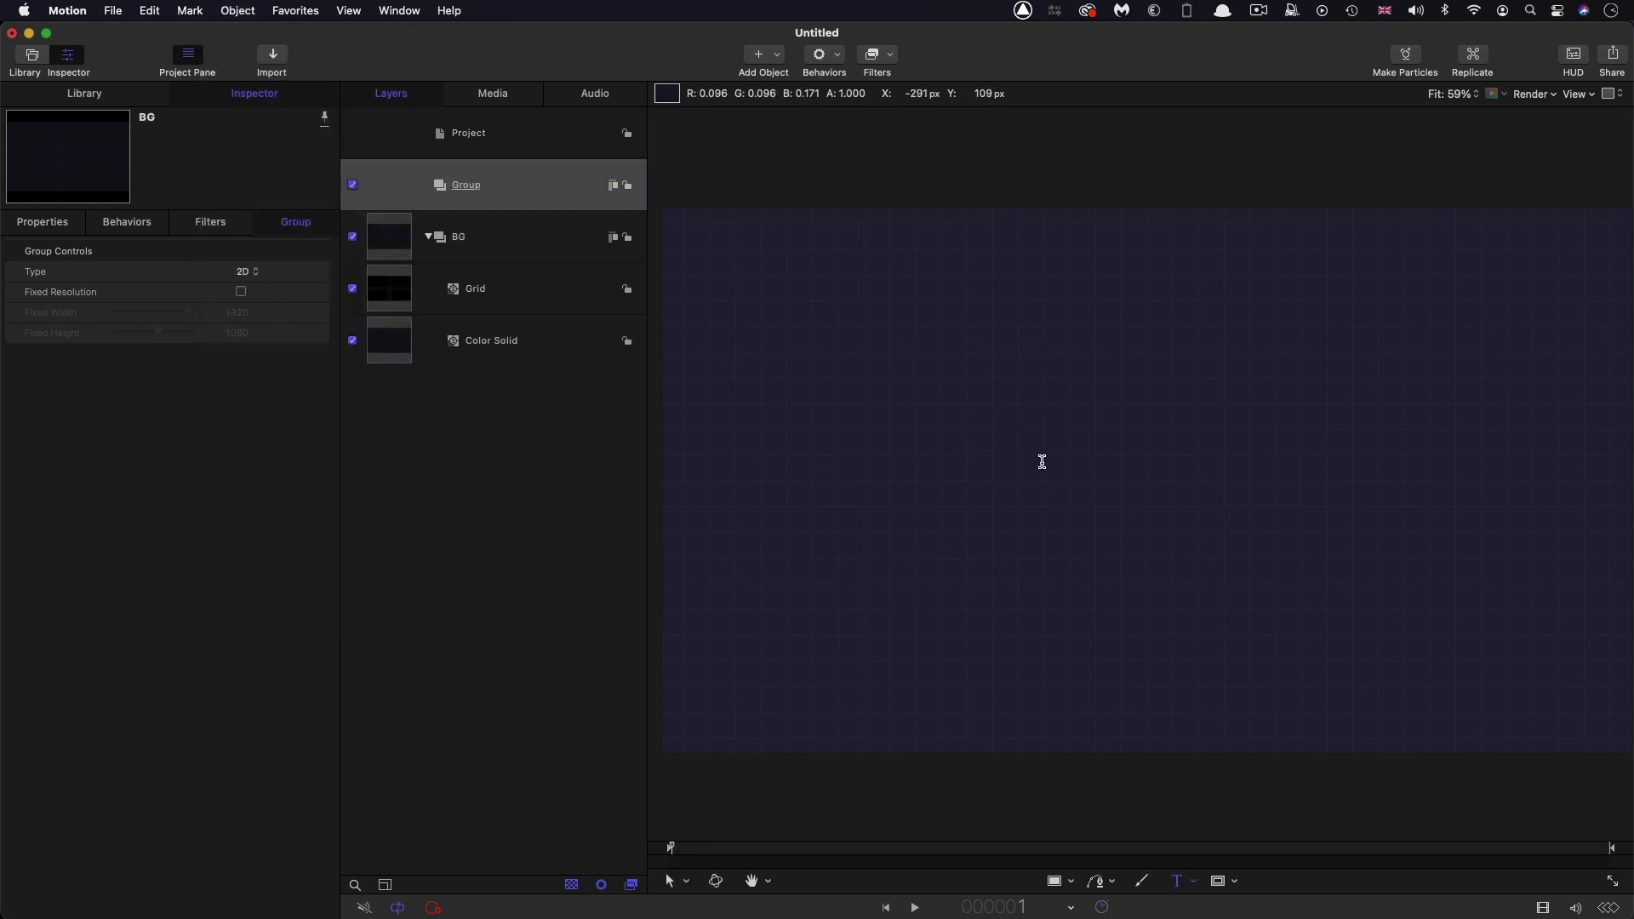
Step: Type 'example' and format it in REZ, centre-aligned, at size 300
{"action": "type", "text": "example"}
{"action": "left_click", "coordinate": [120, 245]}
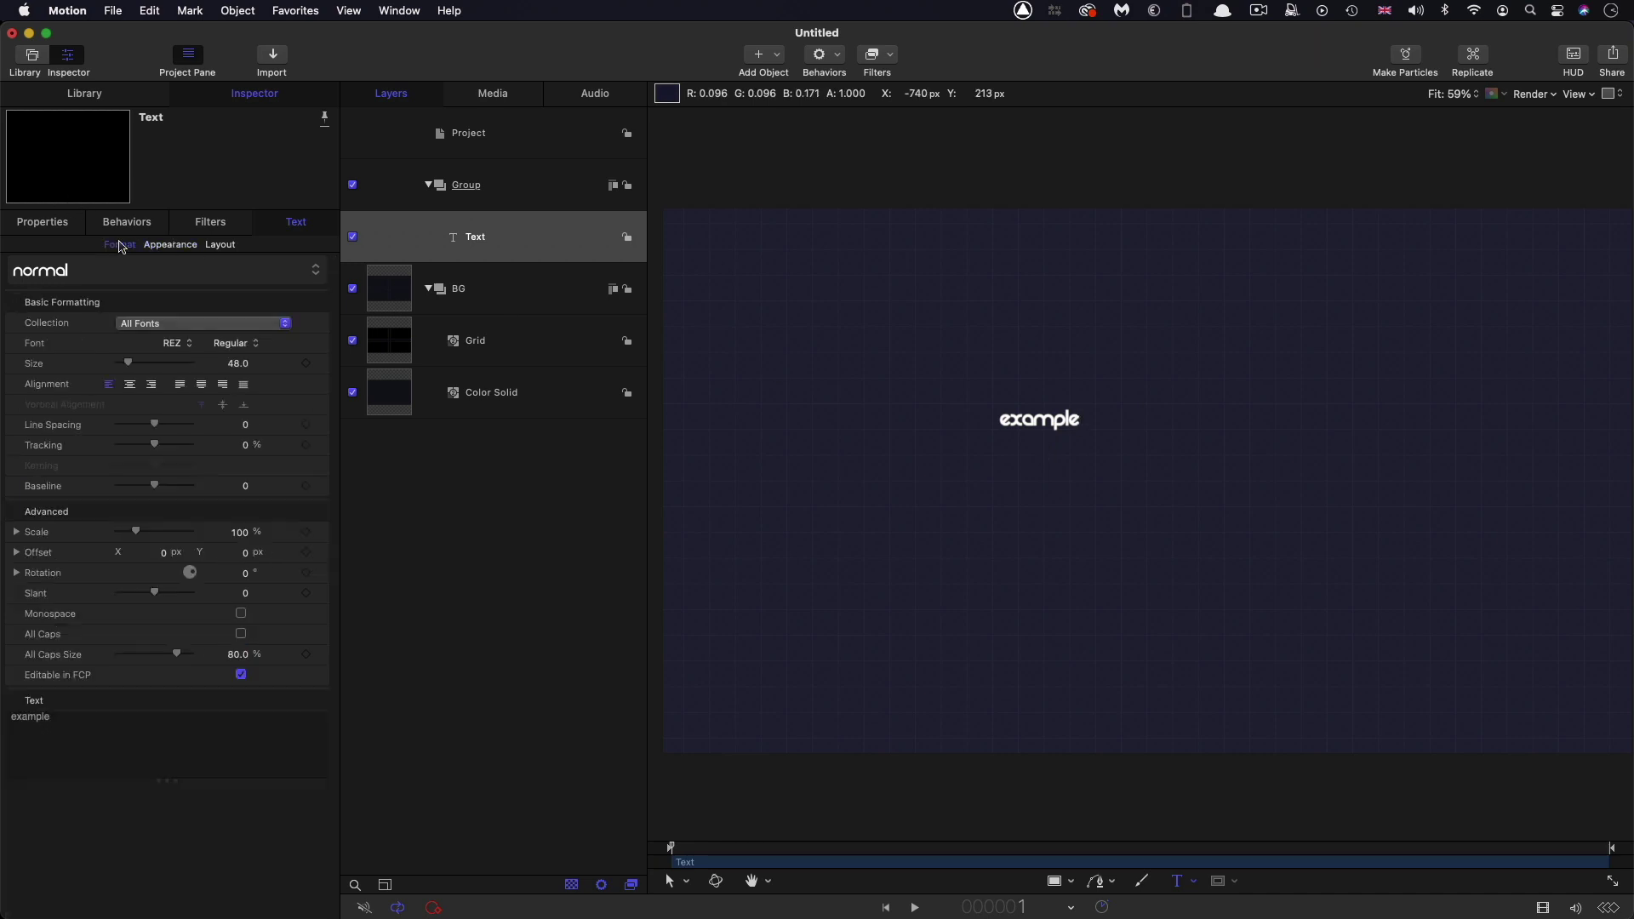
{"action": "left_click", "coordinate": [175, 345]}
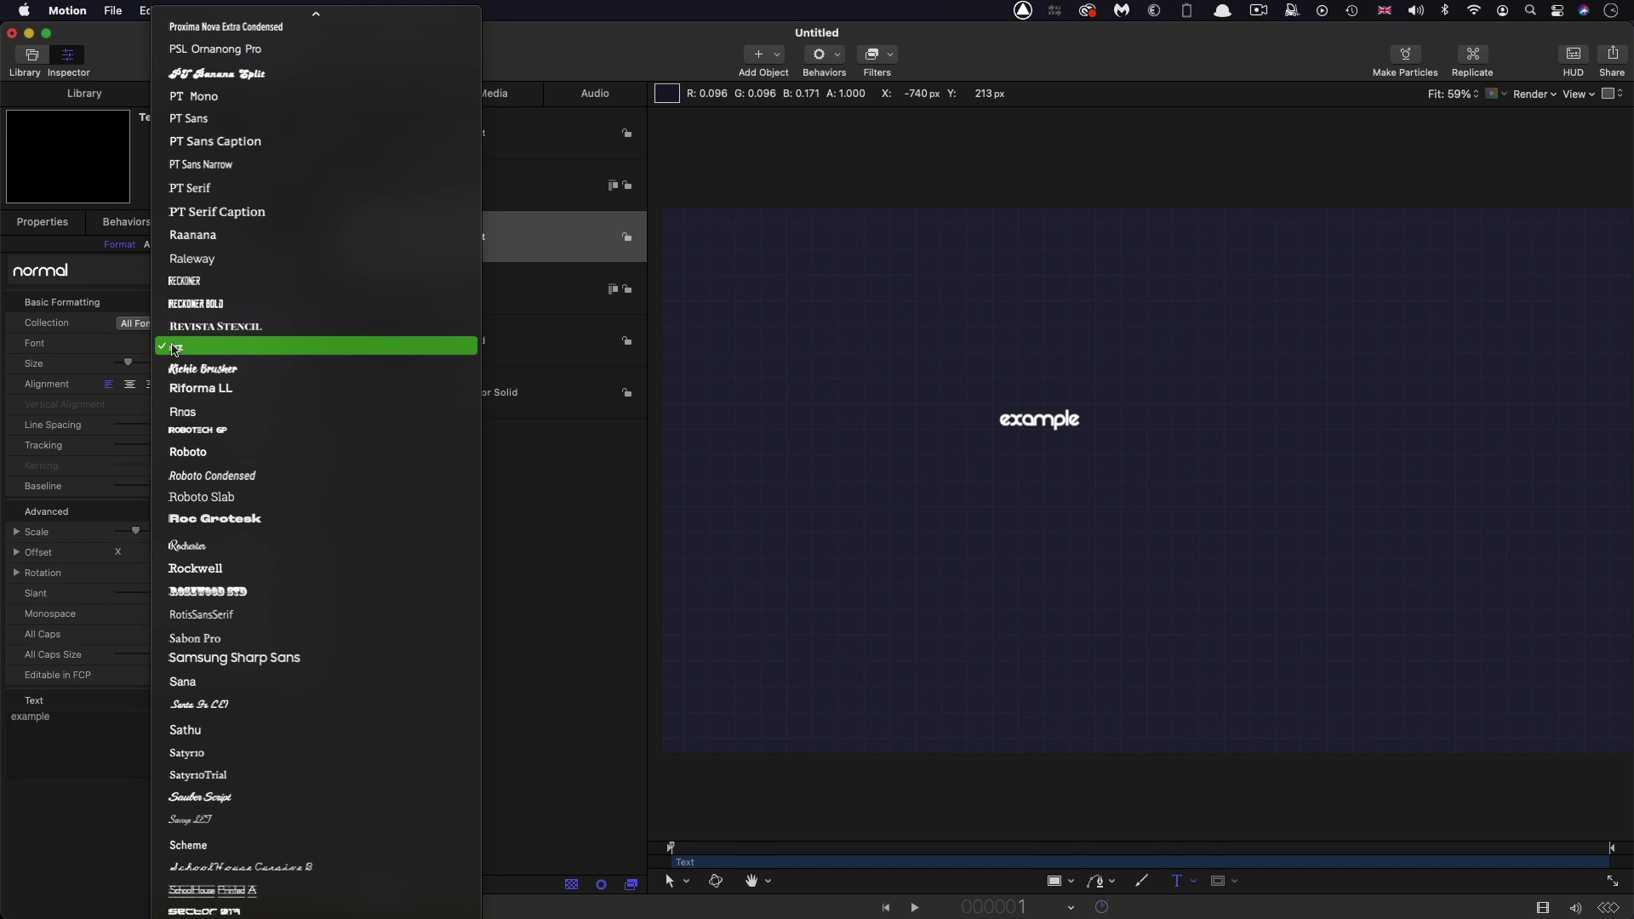
{"action": "left_click", "coordinate": [175, 348]}
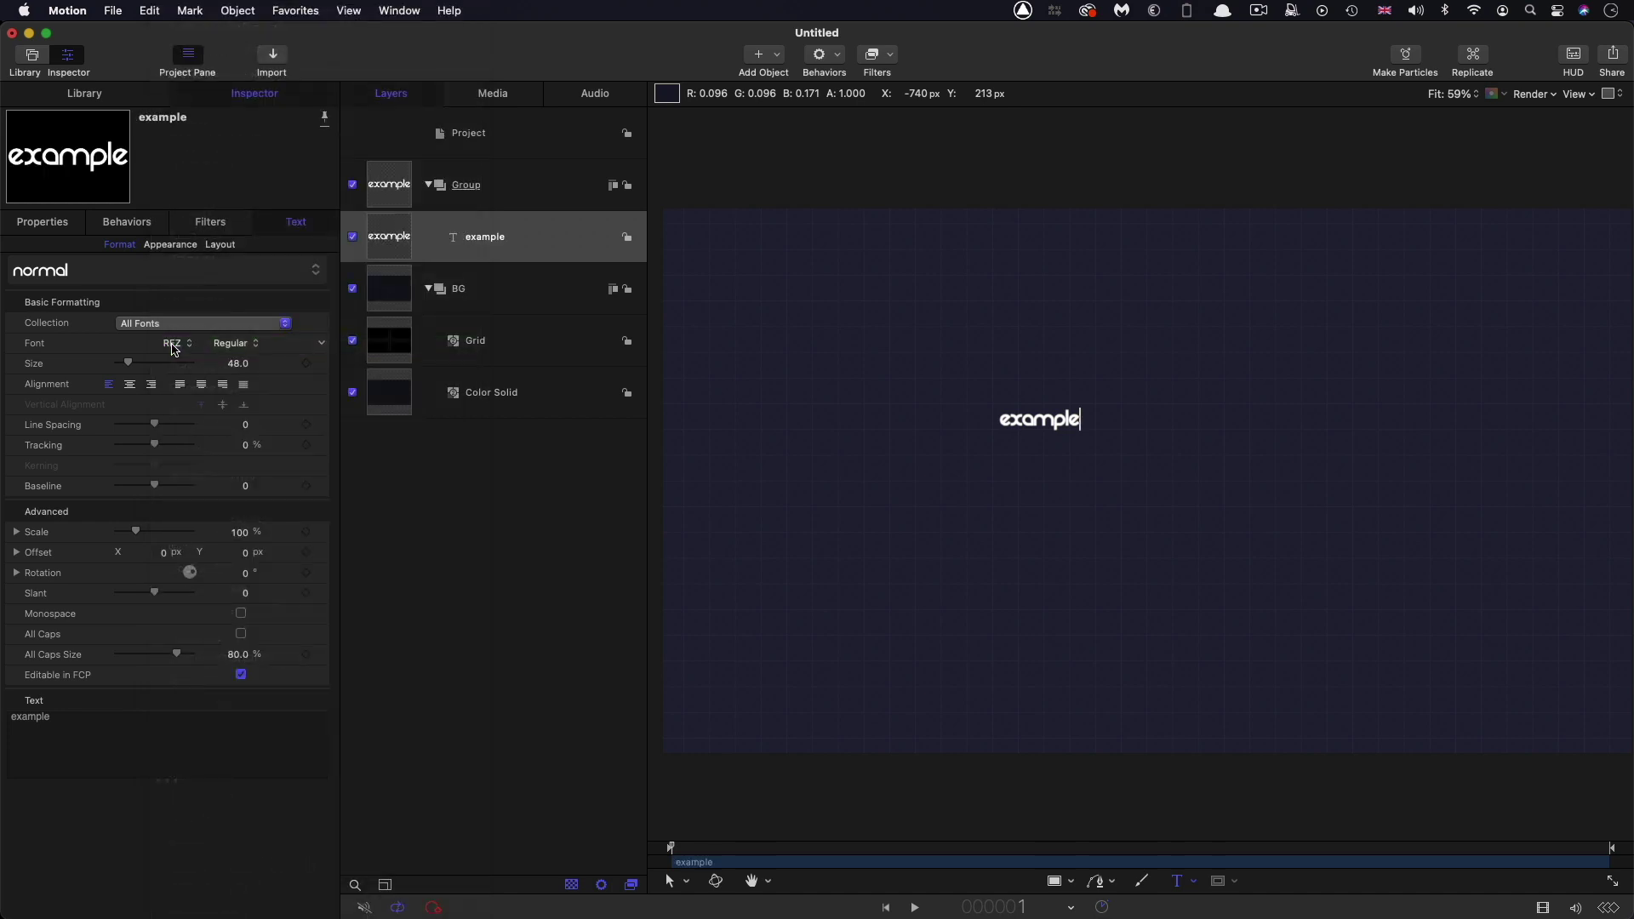
{"action": "left_click", "coordinate": [131, 388]}
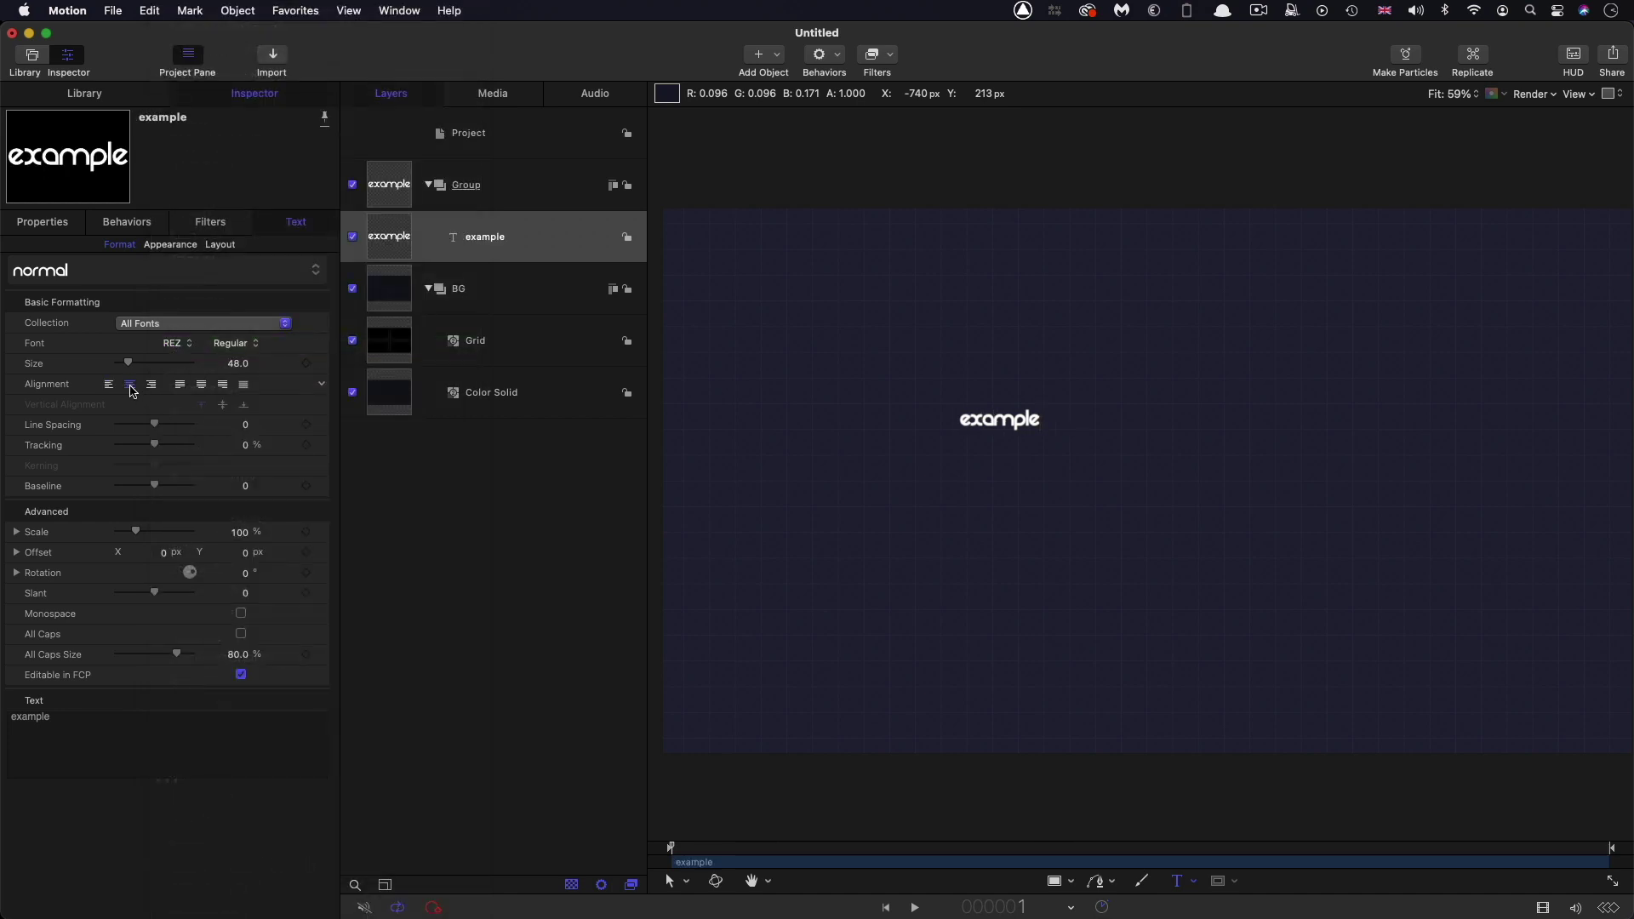
{"action": "left_click", "coordinate": [241, 364]}
{"action": "type", "text": "249"}
{"action": "key", "text": "Return"}
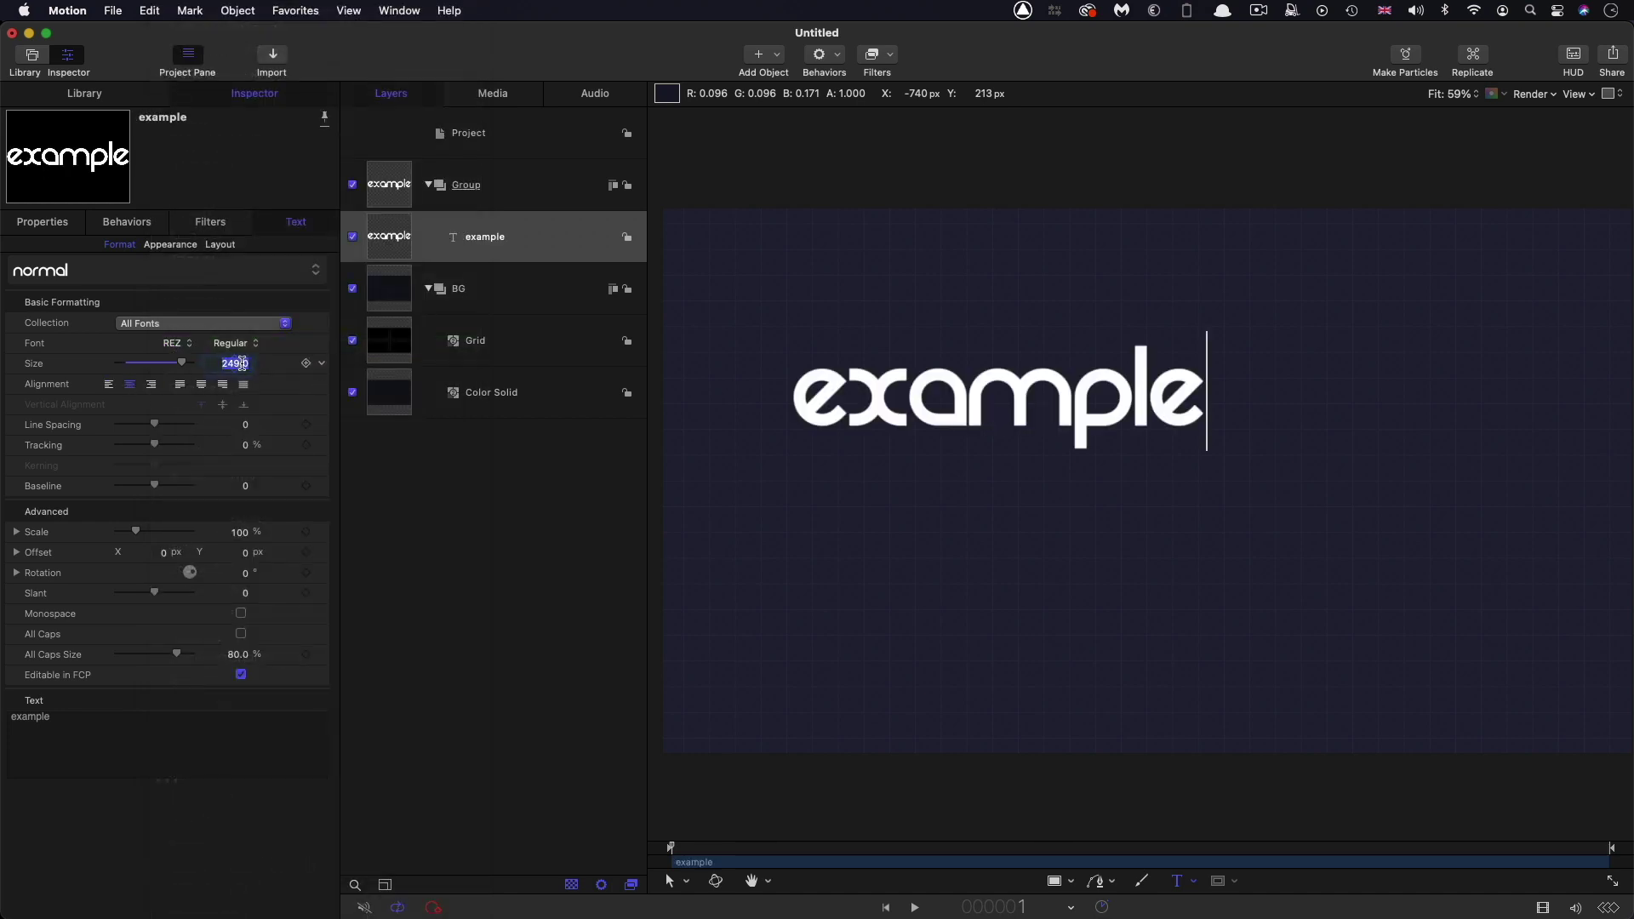
{"action": "type", "text": "300"}
{"action": "key", "text": "Return"}
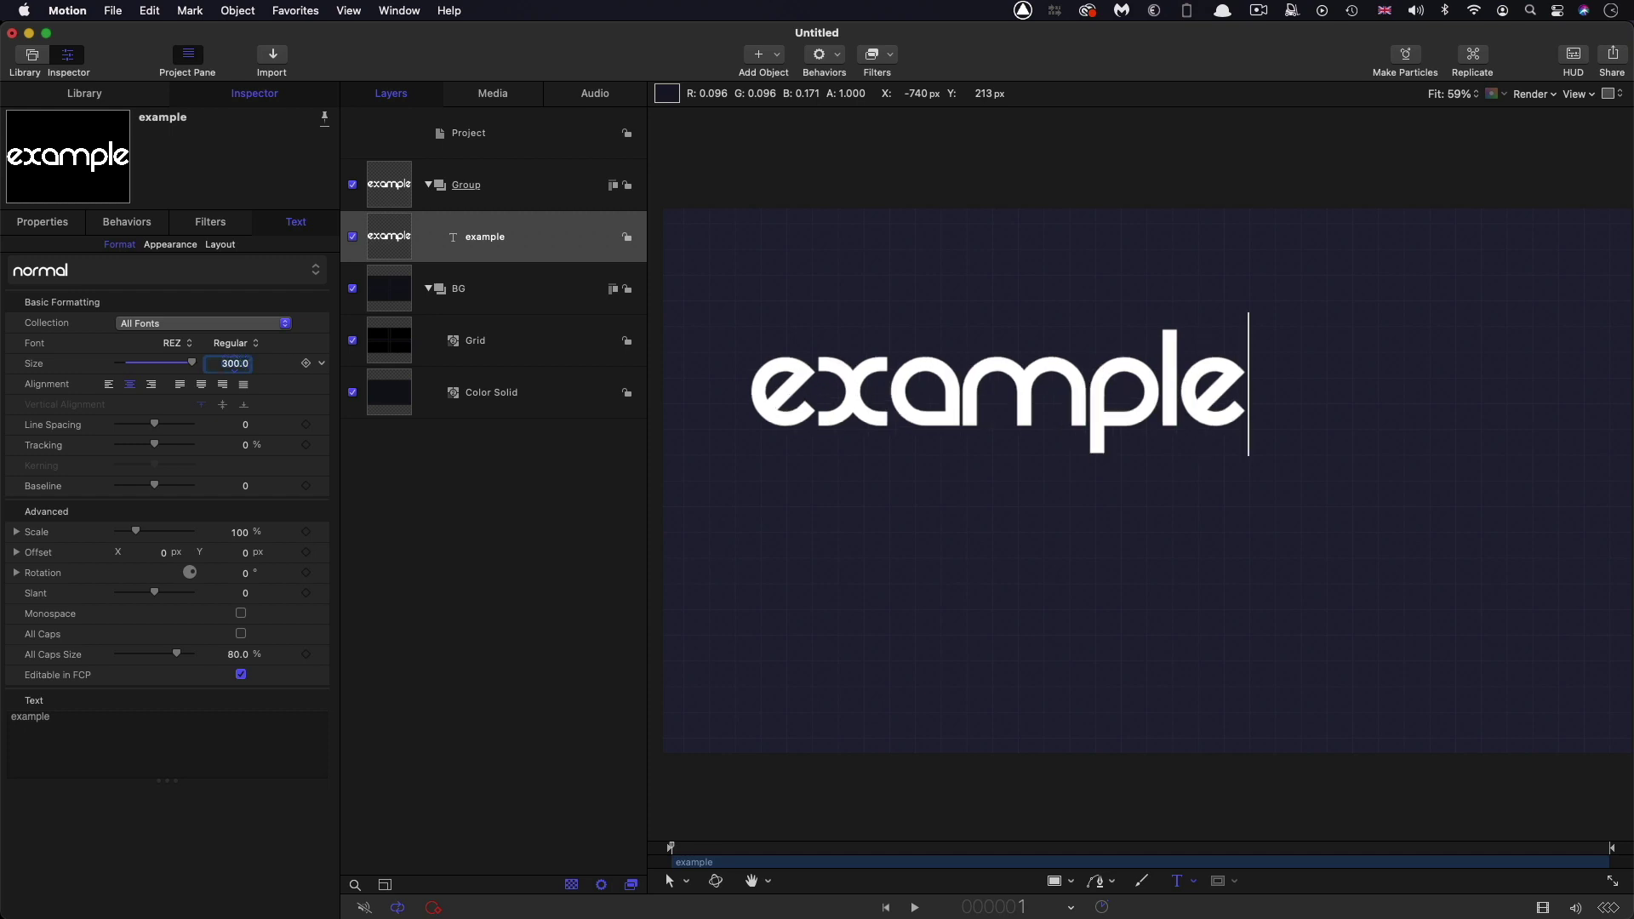
Step: Reset the text position to the frame centre and set its baseline to -50
{"action": "left_click", "coordinate": [60, 223]}
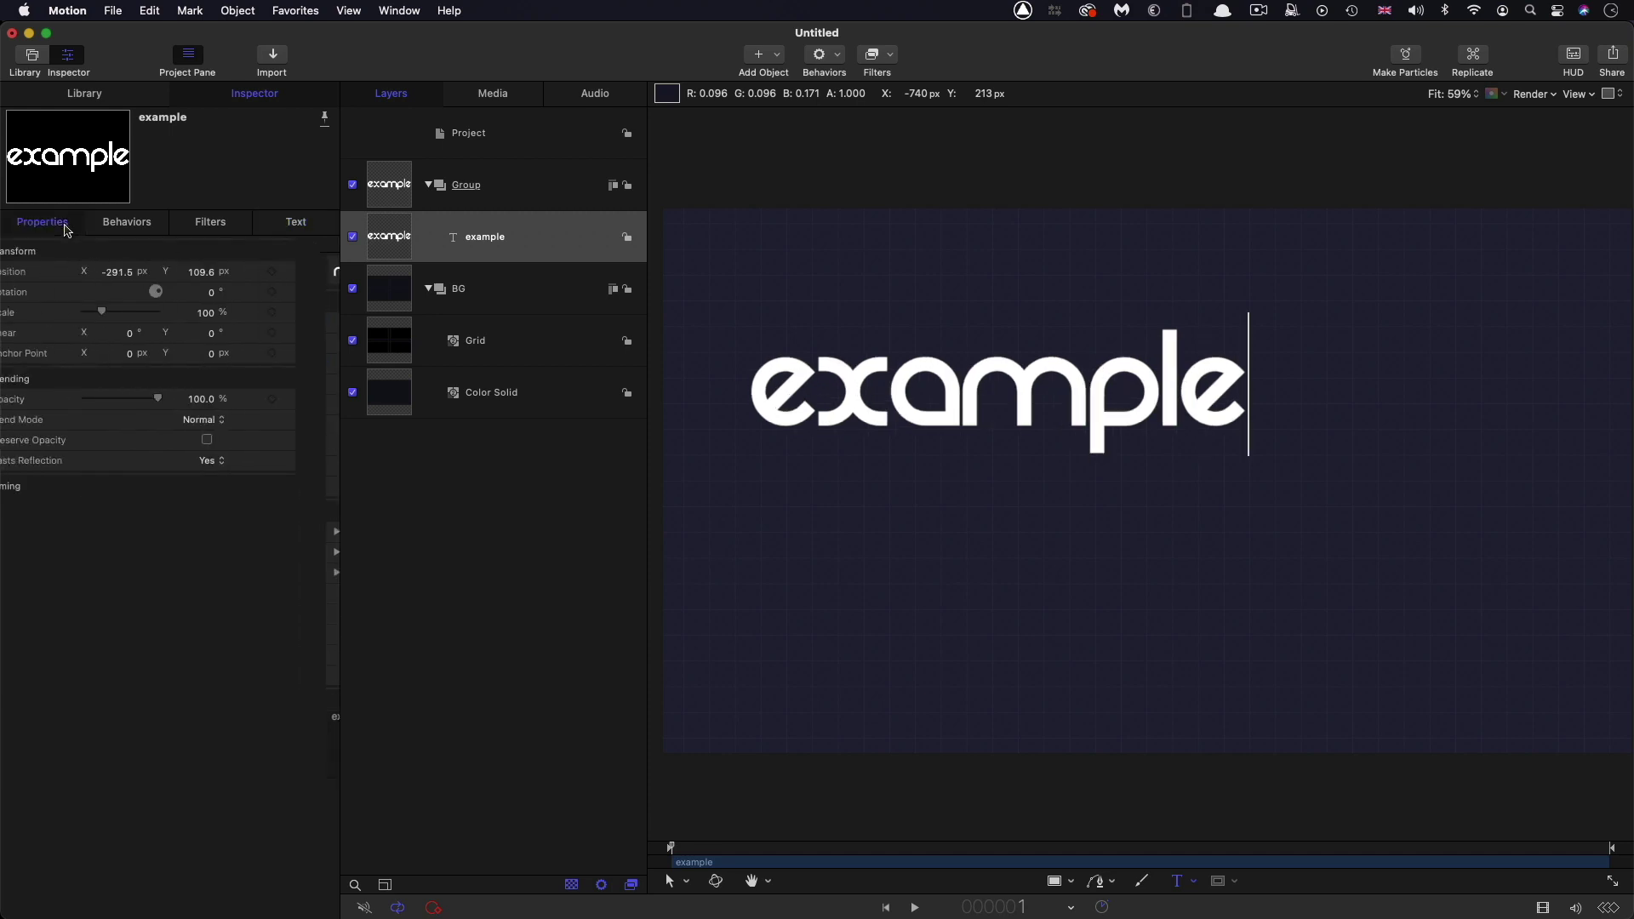
{"action": "right_click", "coordinate": [171, 249]}
{"action": "left_click", "coordinate": [231, 255]}
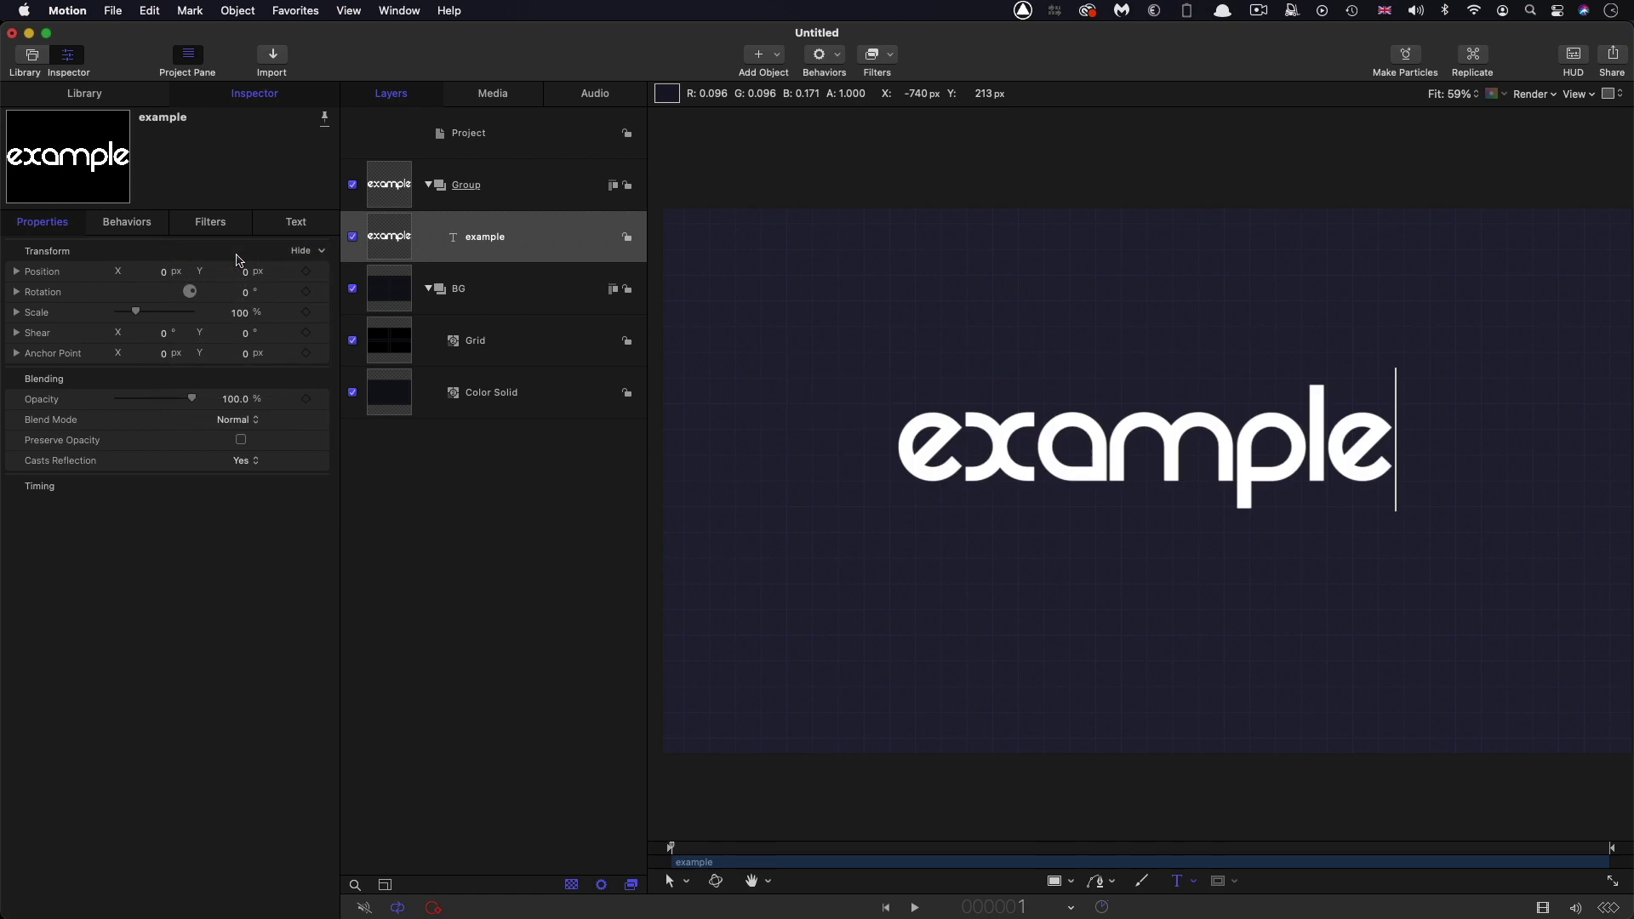
{"action": "left_click", "coordinate": [296, 223]}
{"action": "left_click", "coordinate": [232, 488]}
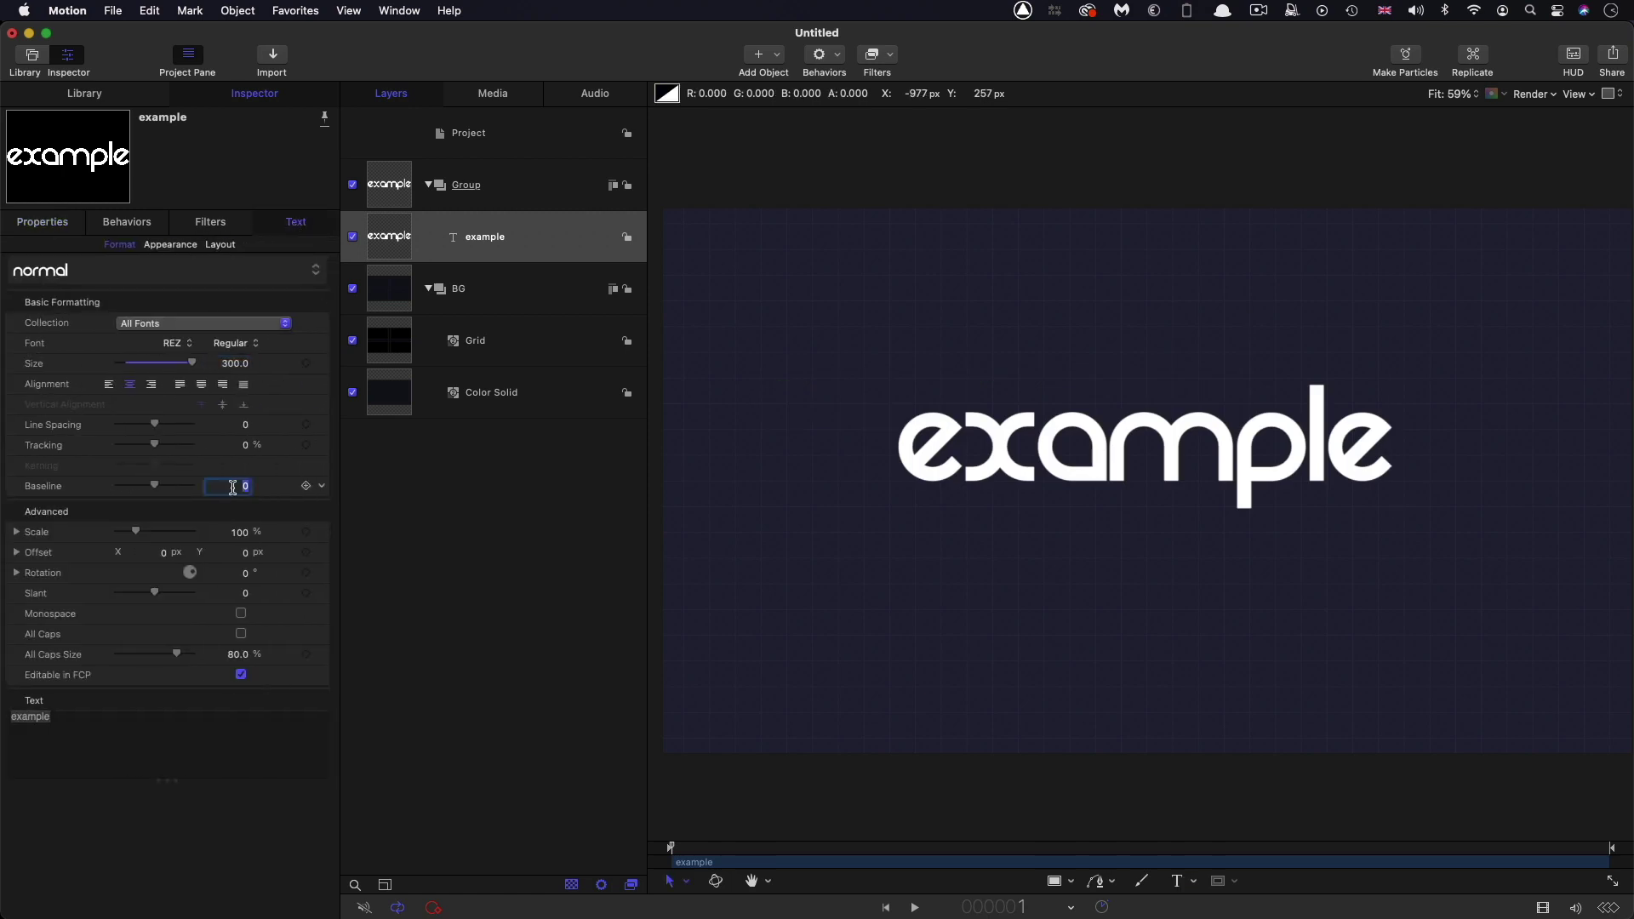
{"action": "type", "text": "-50"}
{"action": "key", "text": "Return"}
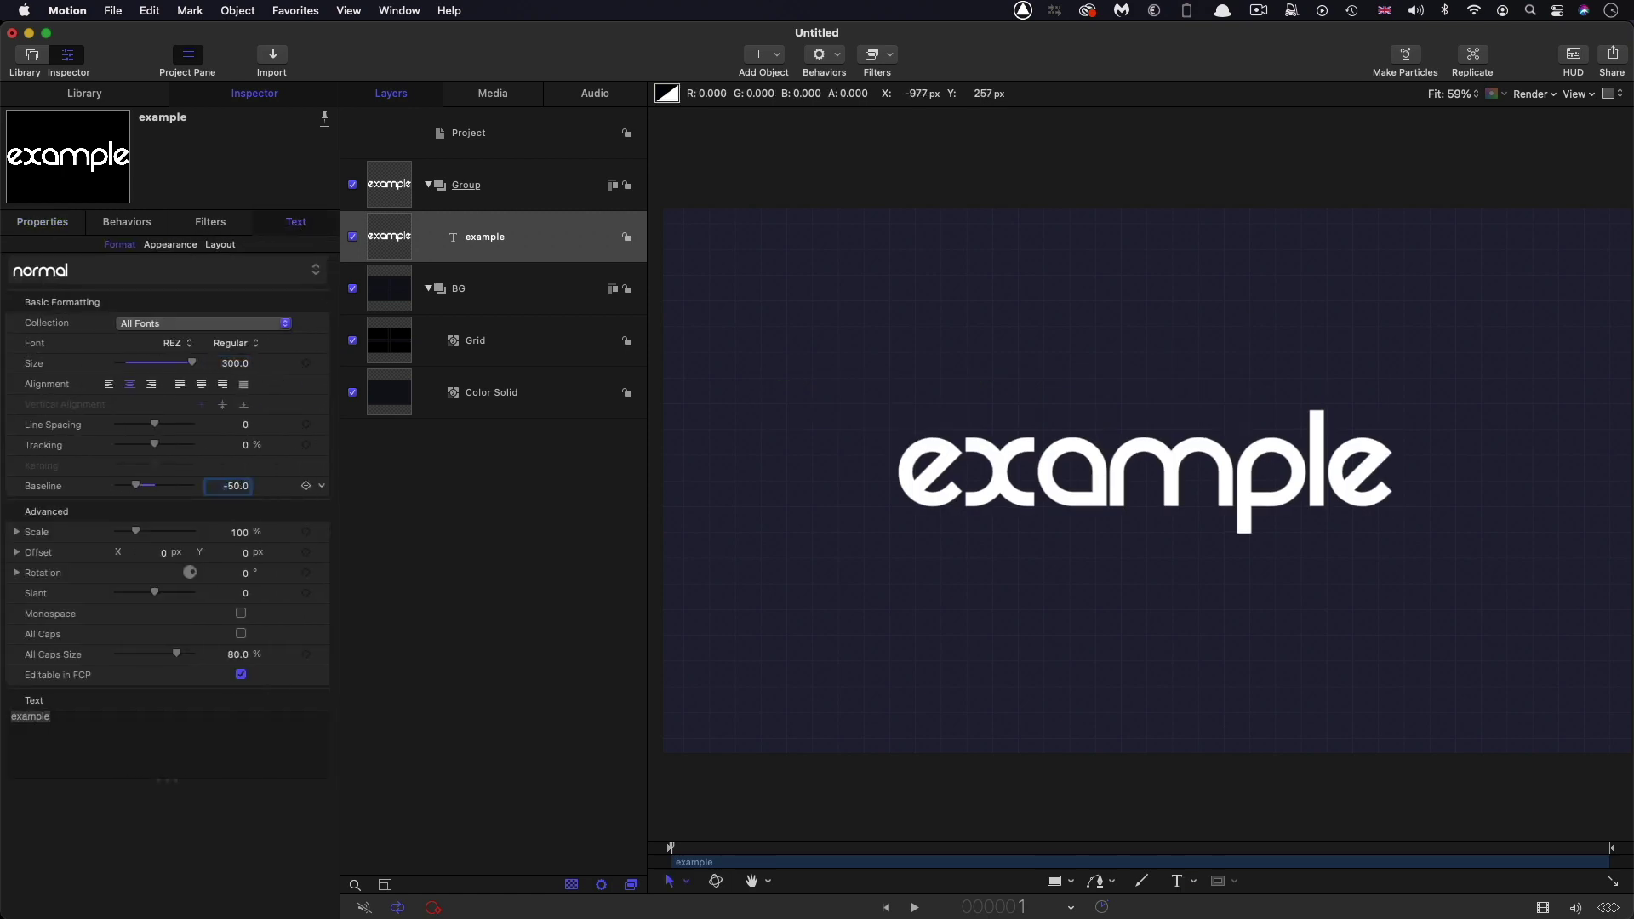
{"action": "left_click", "coordinate": [442, 559]}
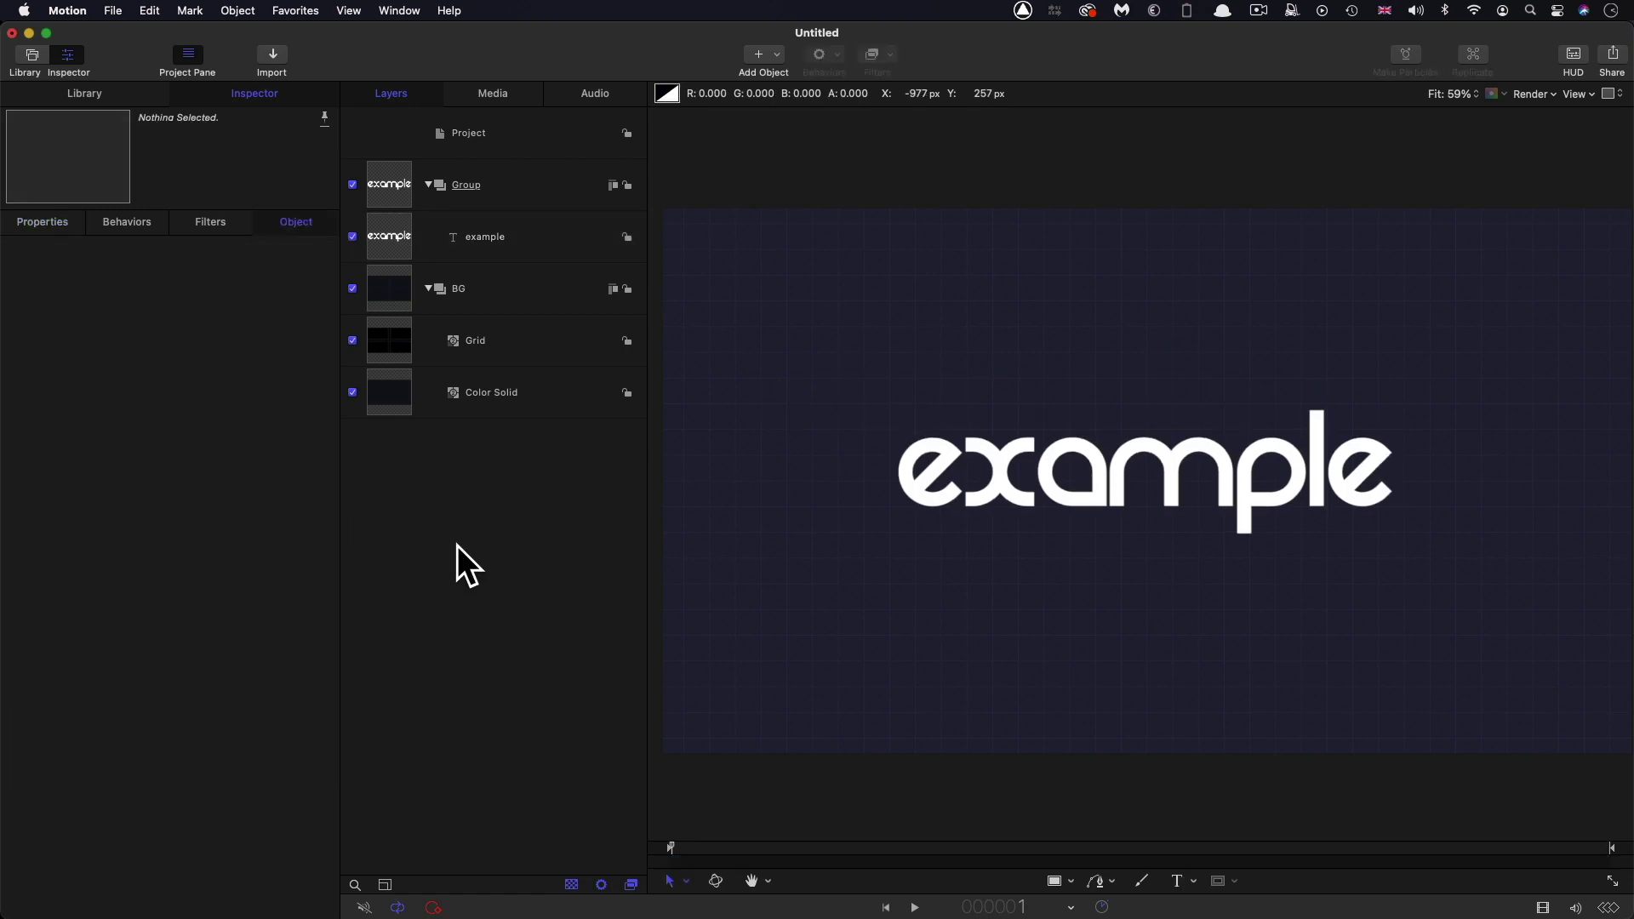
Step: Make a clone layer of the text group and turn off the original Group
{"action": "left_click", "coordinate": [399, 189]}
{"action": "right_click", "coordinate": [397, 182]}
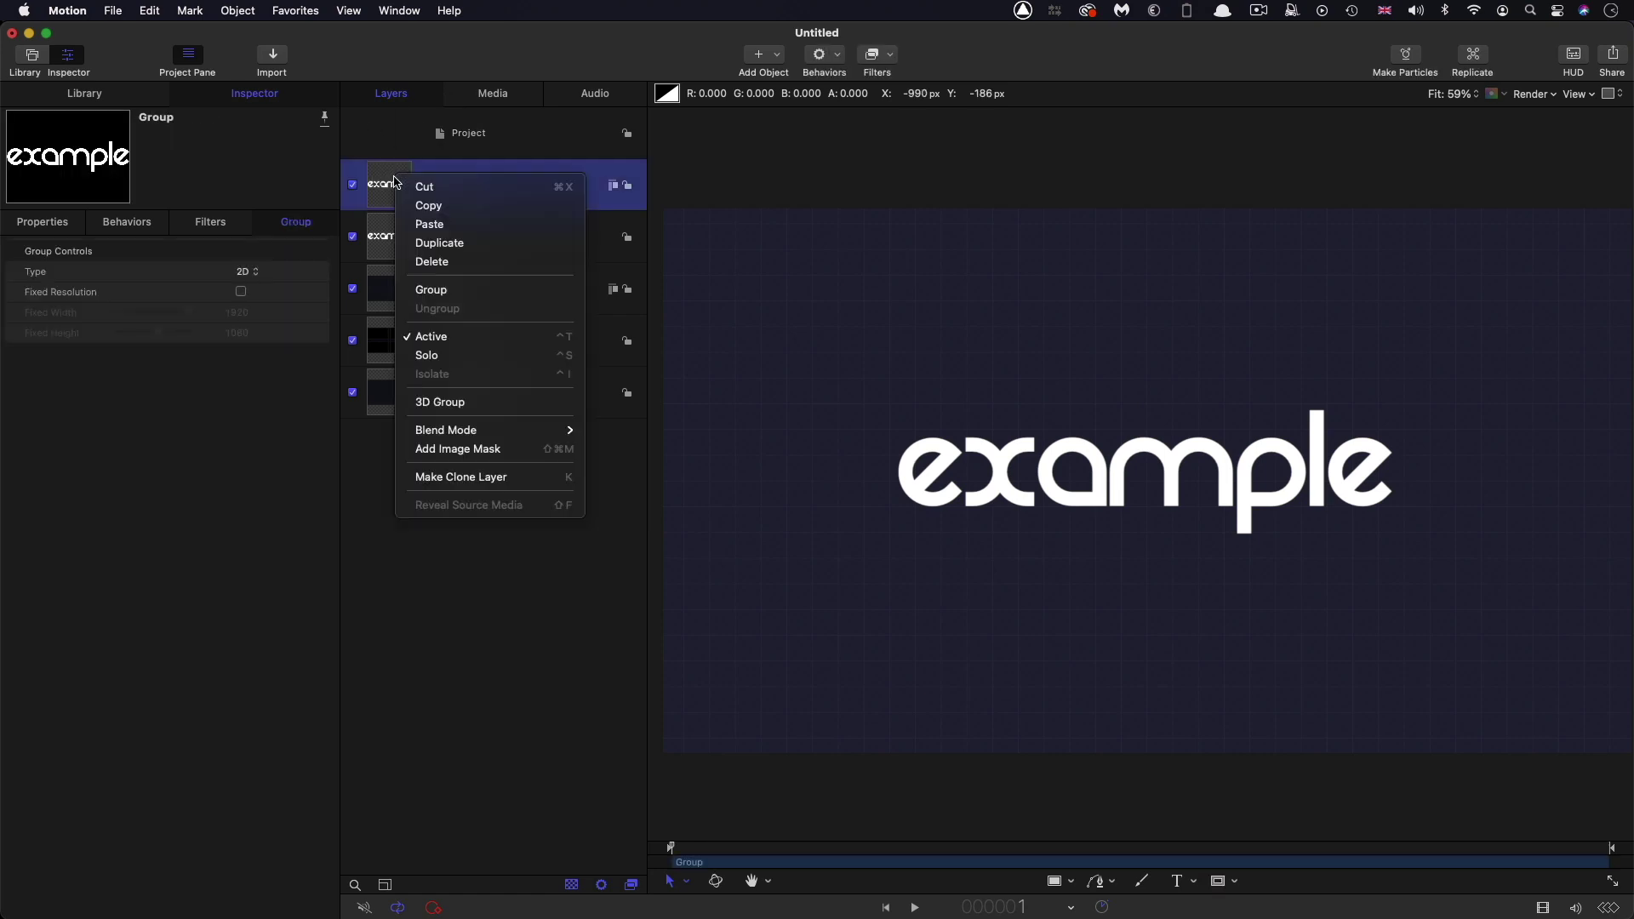
{"action": "left_click", "coordinate": [446, 478]}
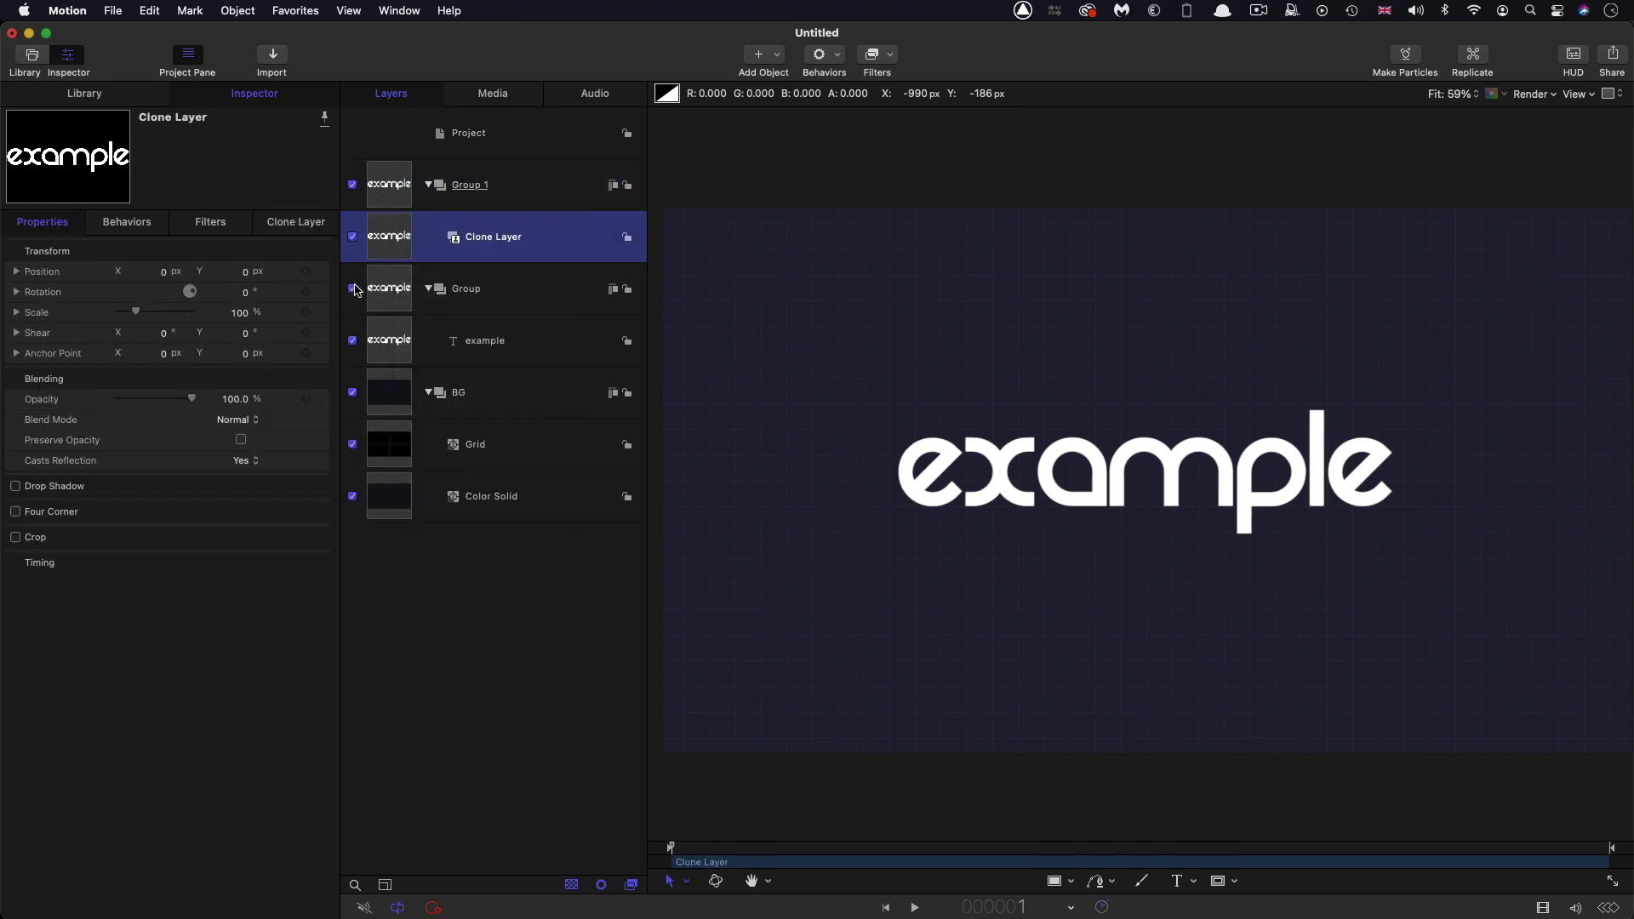
{"action": "left_click", "coordinate": [353, 290]}
Step: Apply a Fill filter to the clone layer with its colour set to black (0% brightness)
{"action": "left_click", "coordinate": [892, 54]}
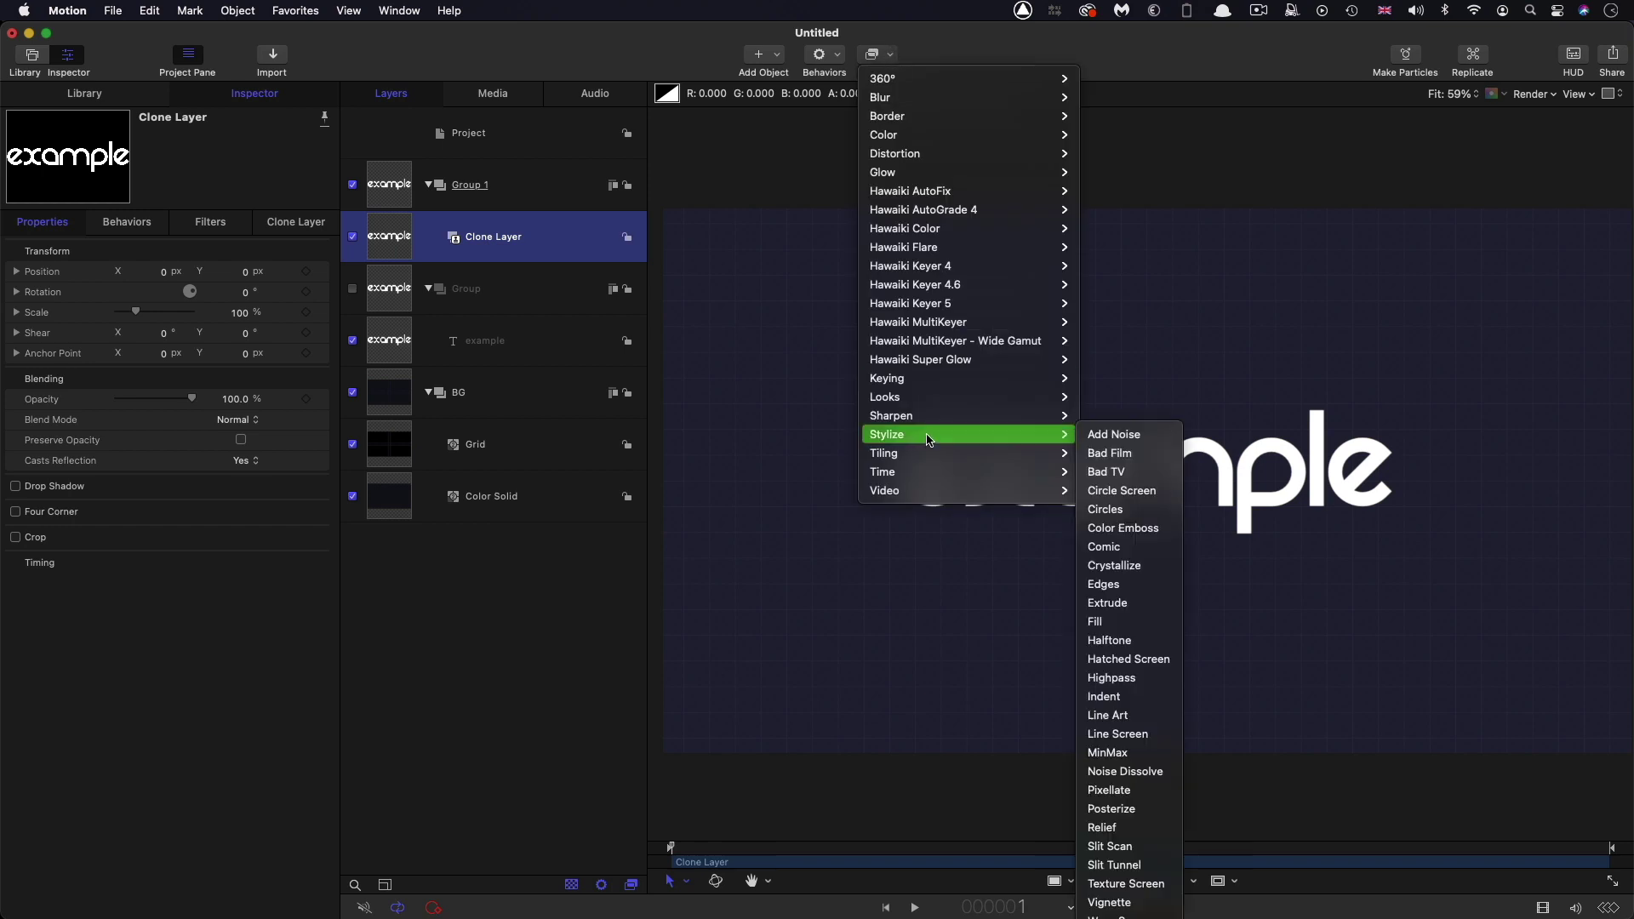
{"action": "left_click", "coordinate": [353, 394]}
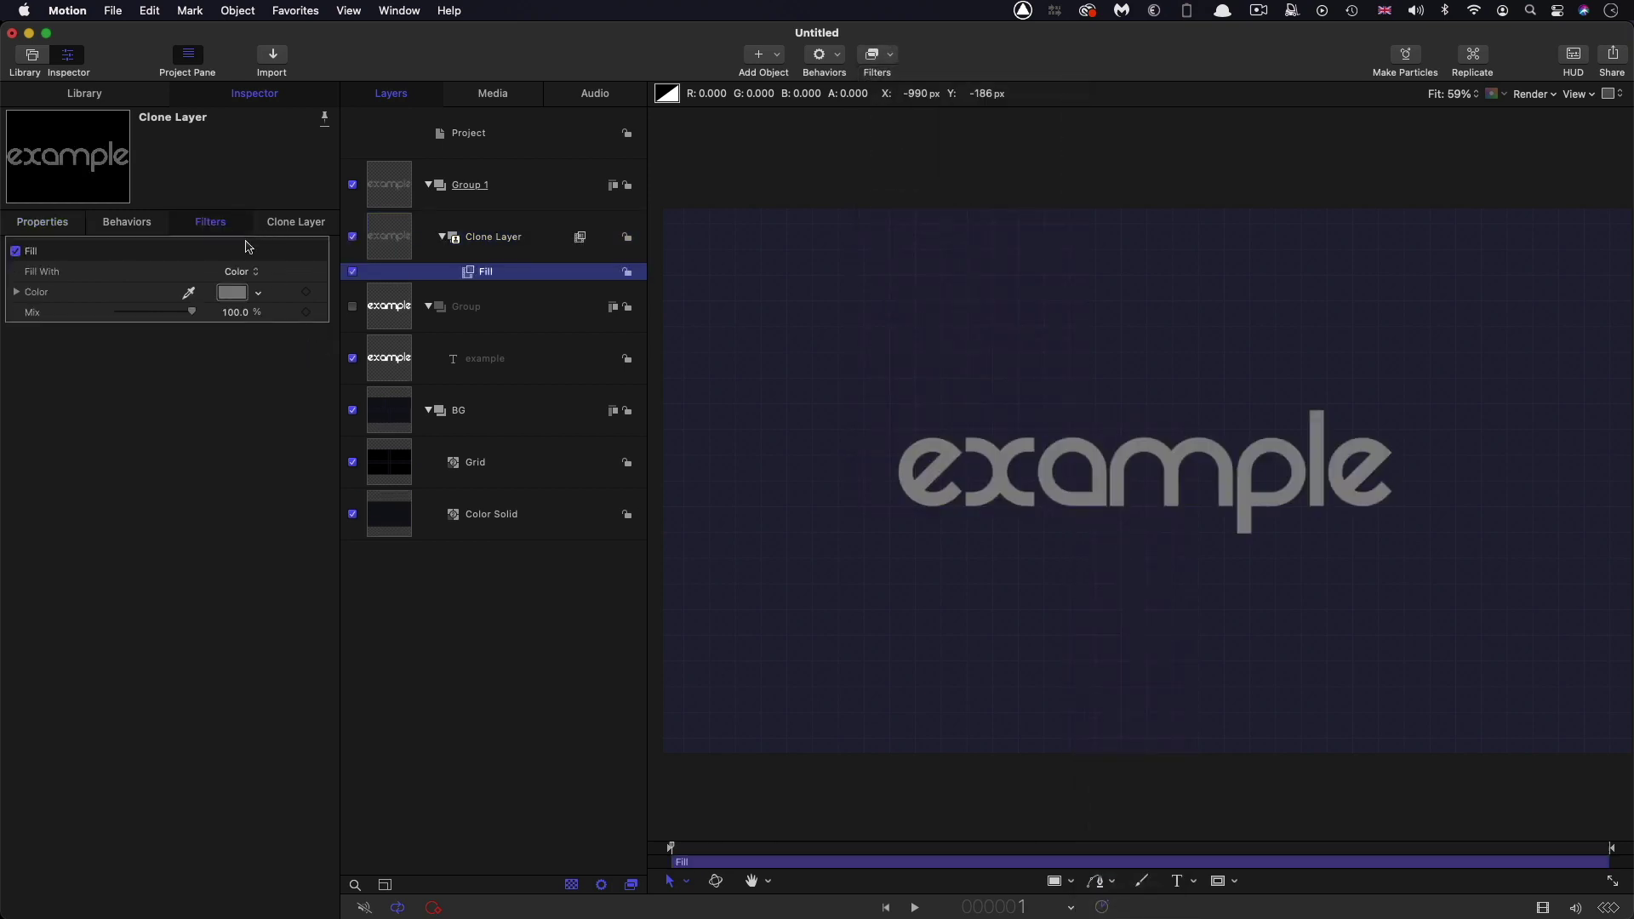
{"action": "left_click", "coordinate": [232, 293]}
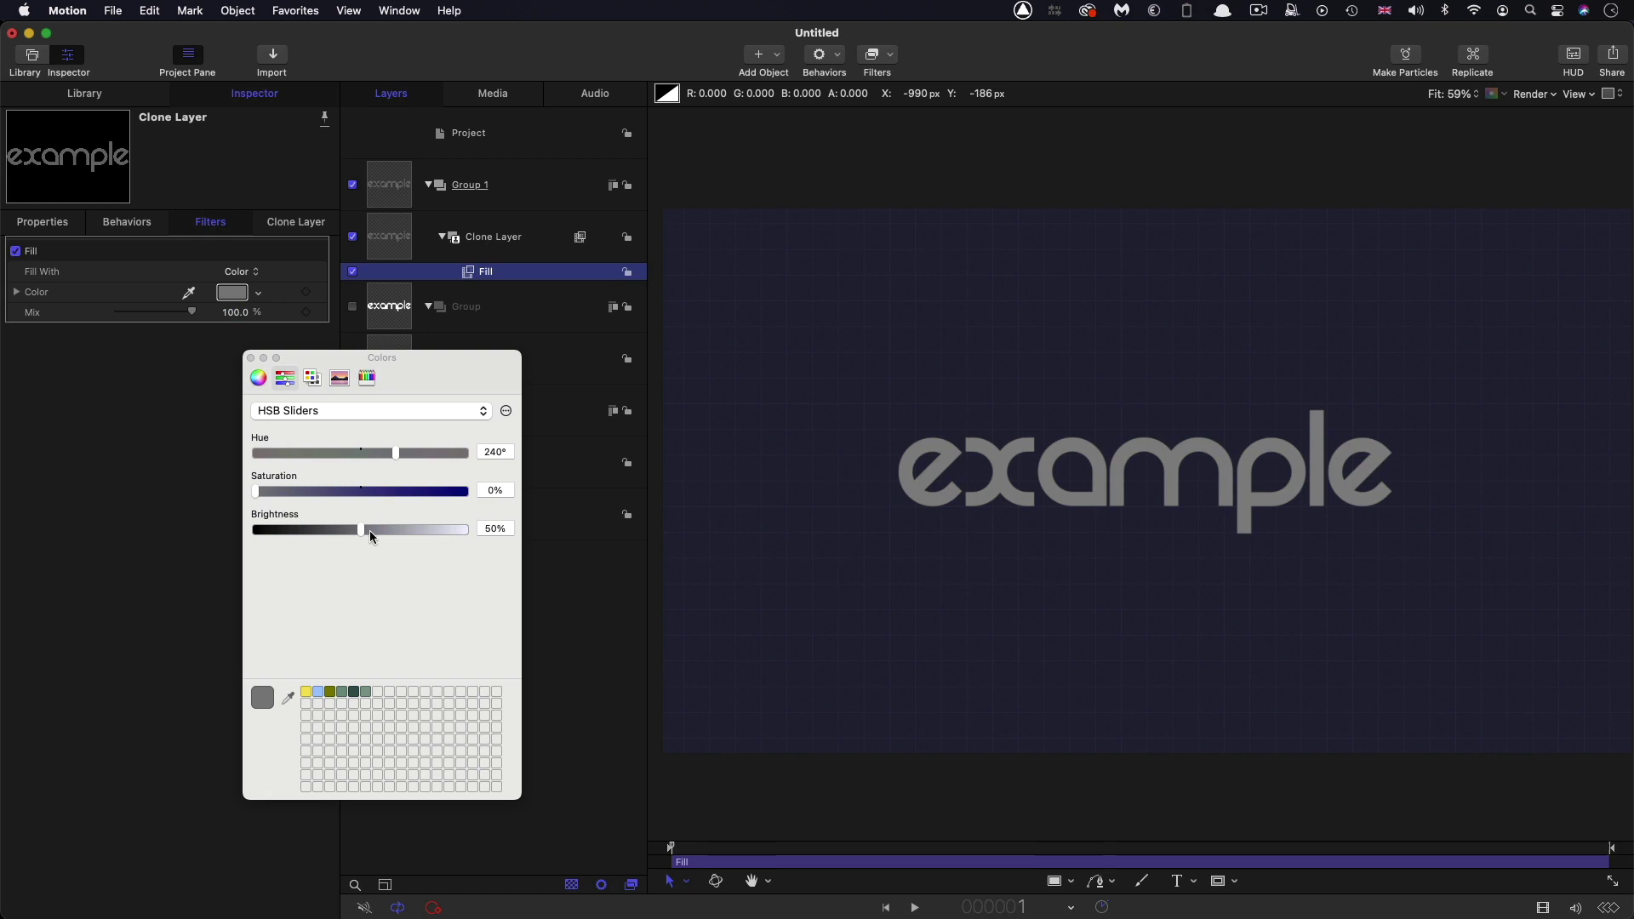
{"action": "left_click_drag", "start_coordinate": [363, 530], "coordinate": [54, 533]}
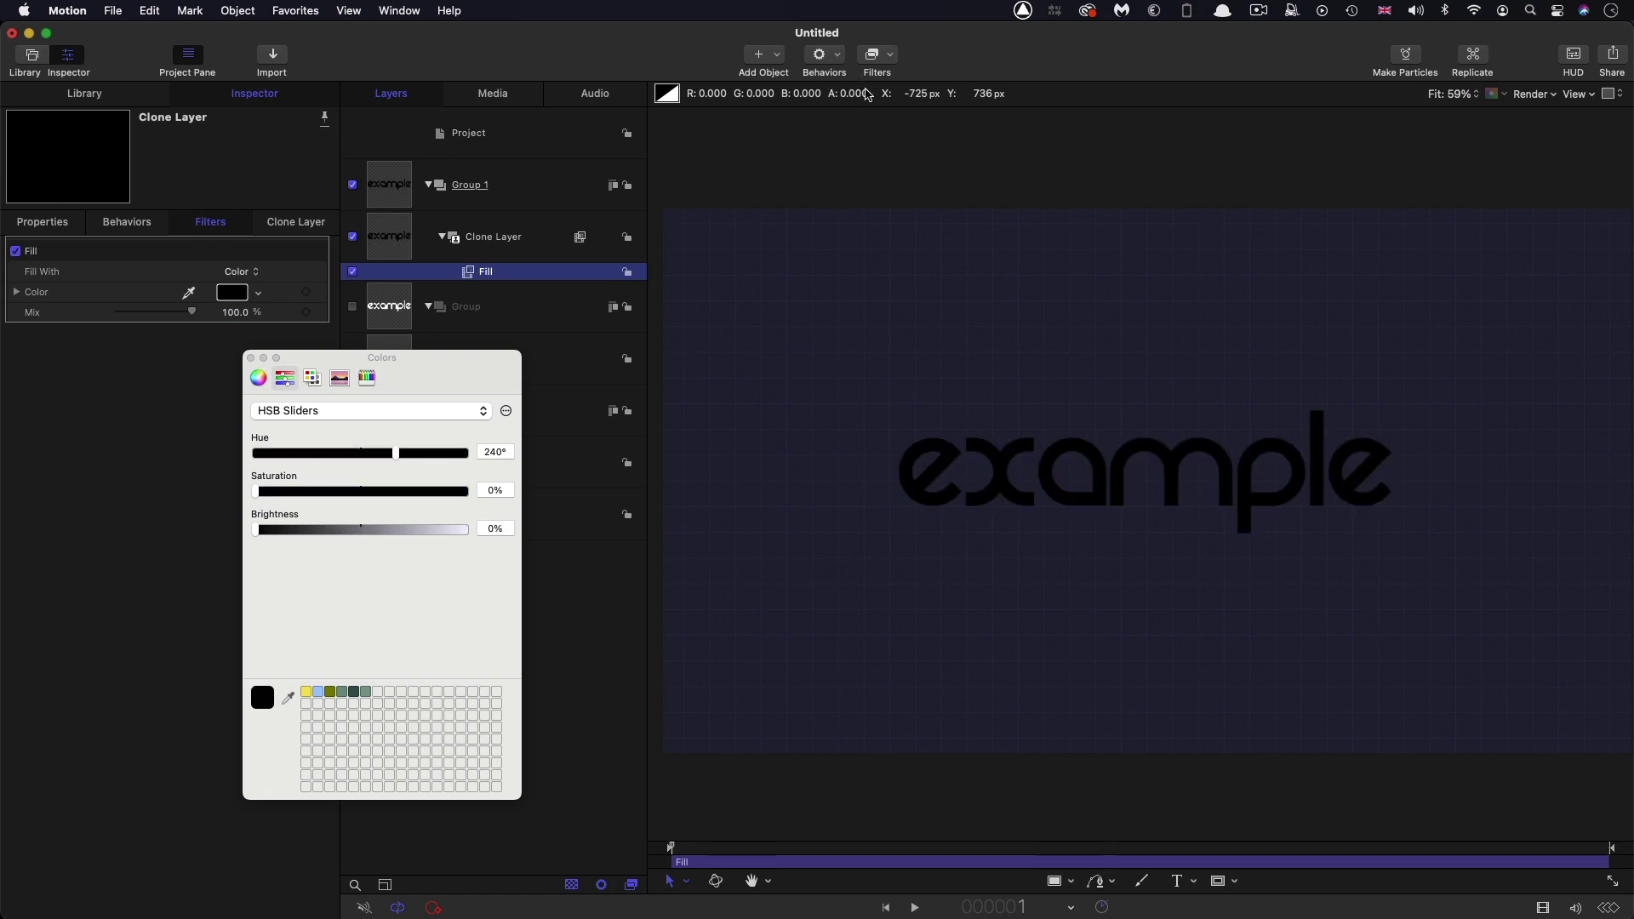
{"action": "left_click", "coordinate": [879, 56]}
{"action": "mouse_move", "coordinate": [895, 124]}
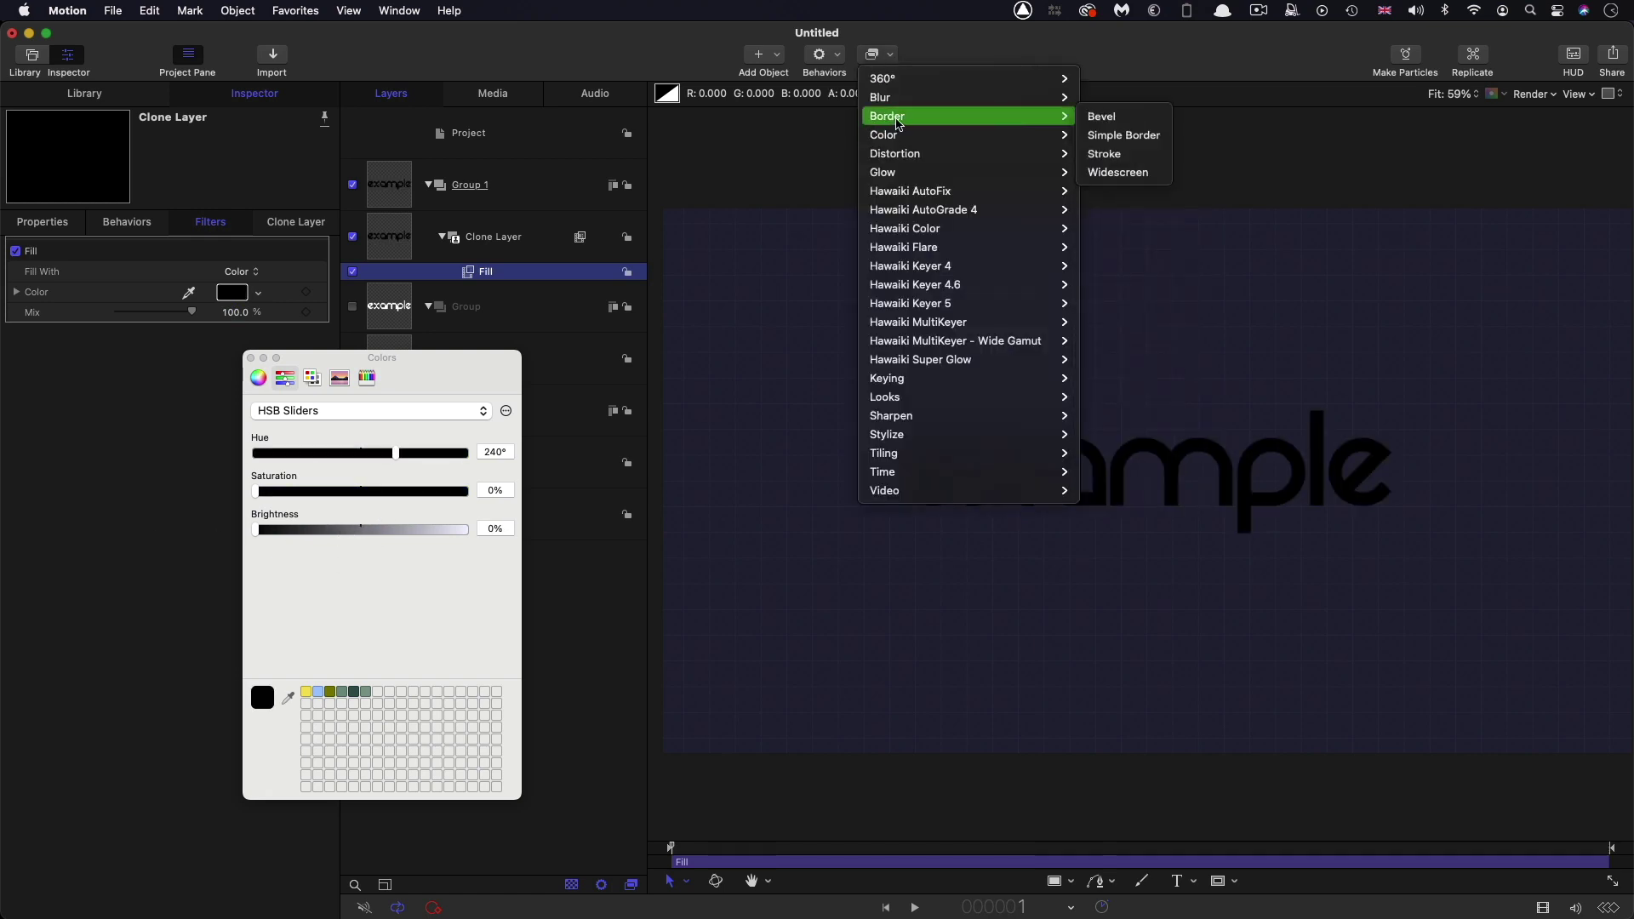
Step: Add a white Stroke filter to the clone with width 1.0 and threshold 0
{"action": "left_click", "coordinate": [1137, 156]}
{"action": "left_click", "coordinate": [251, 359]}
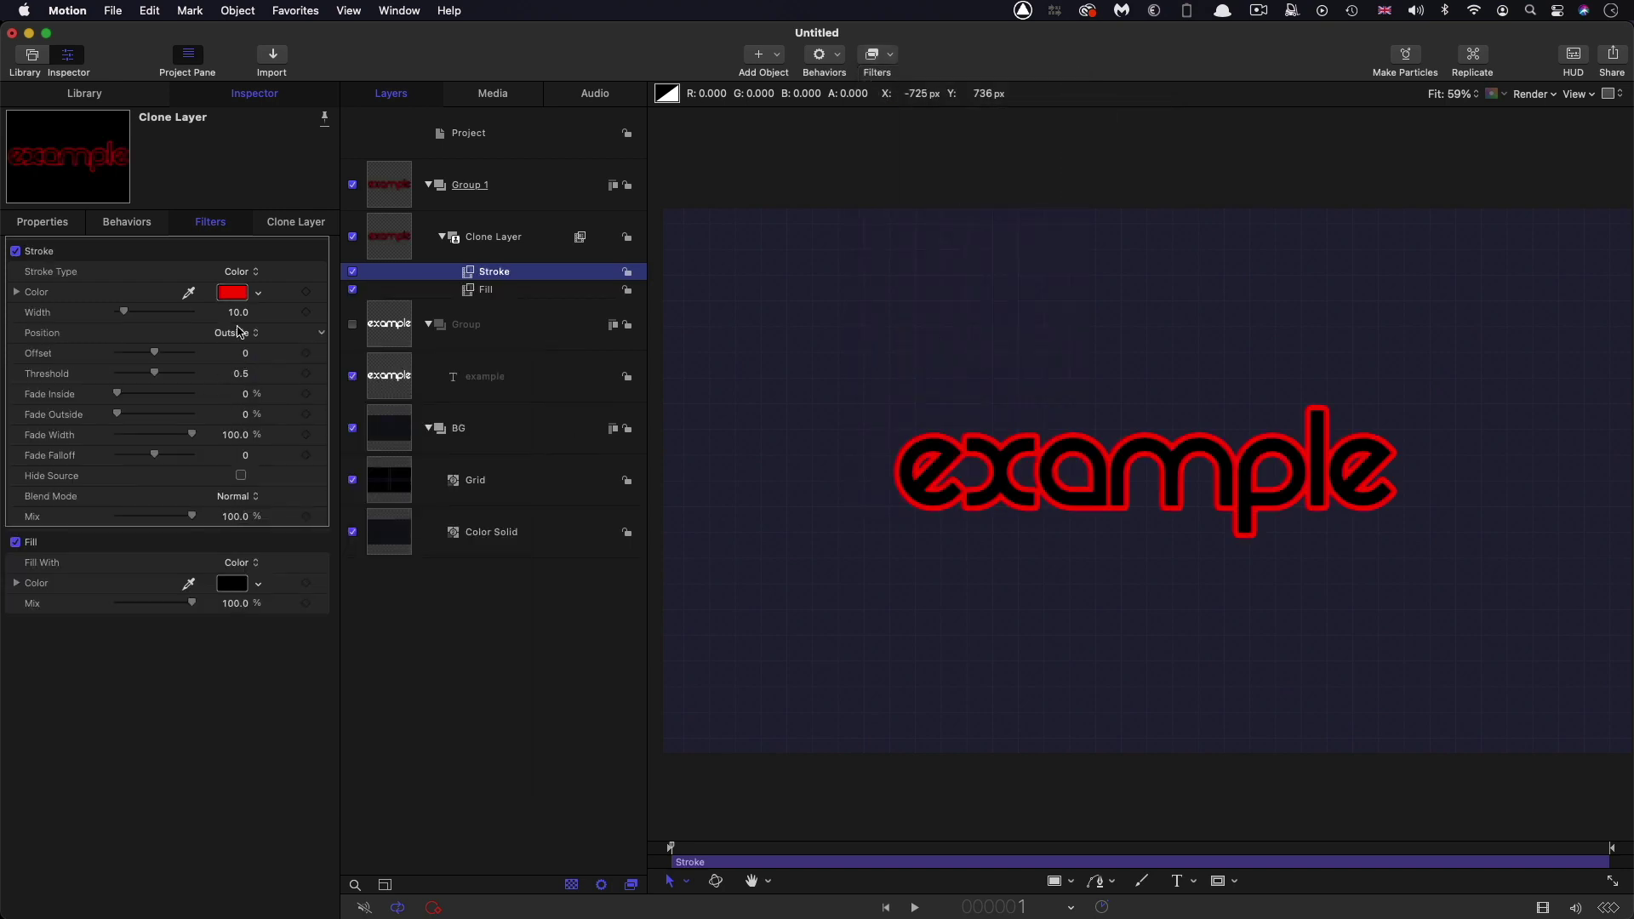
{"action": "left_click", "coordinate": [246, 297]}
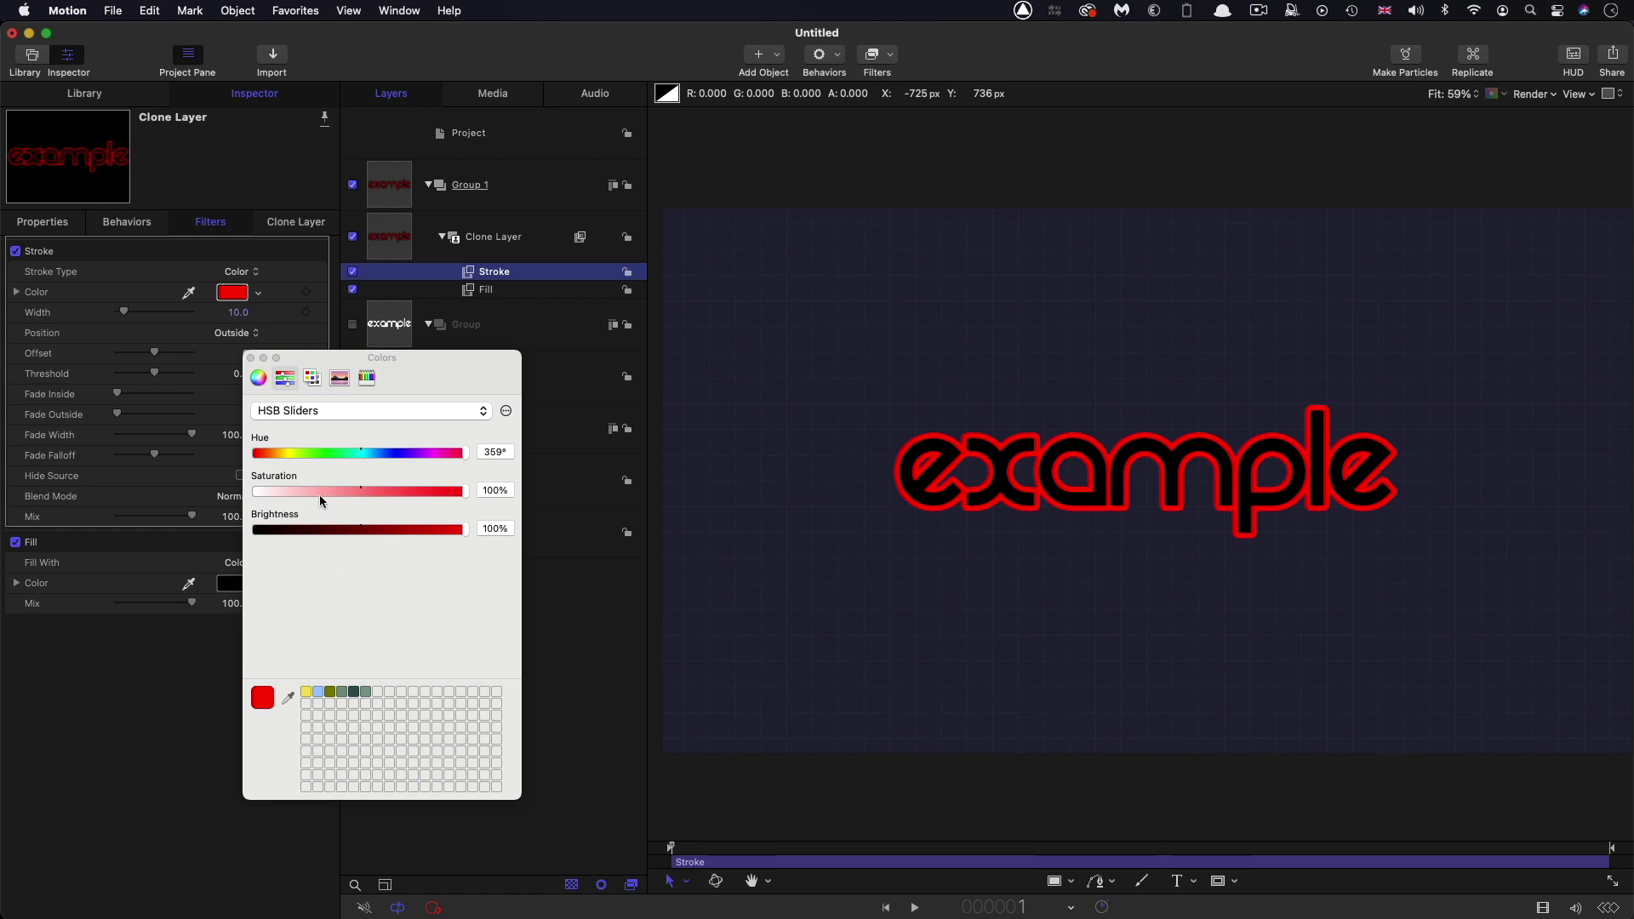
{"action": "left_click_drag", "start_coordinate": [318, 494], "coordinate": [2, 474]}
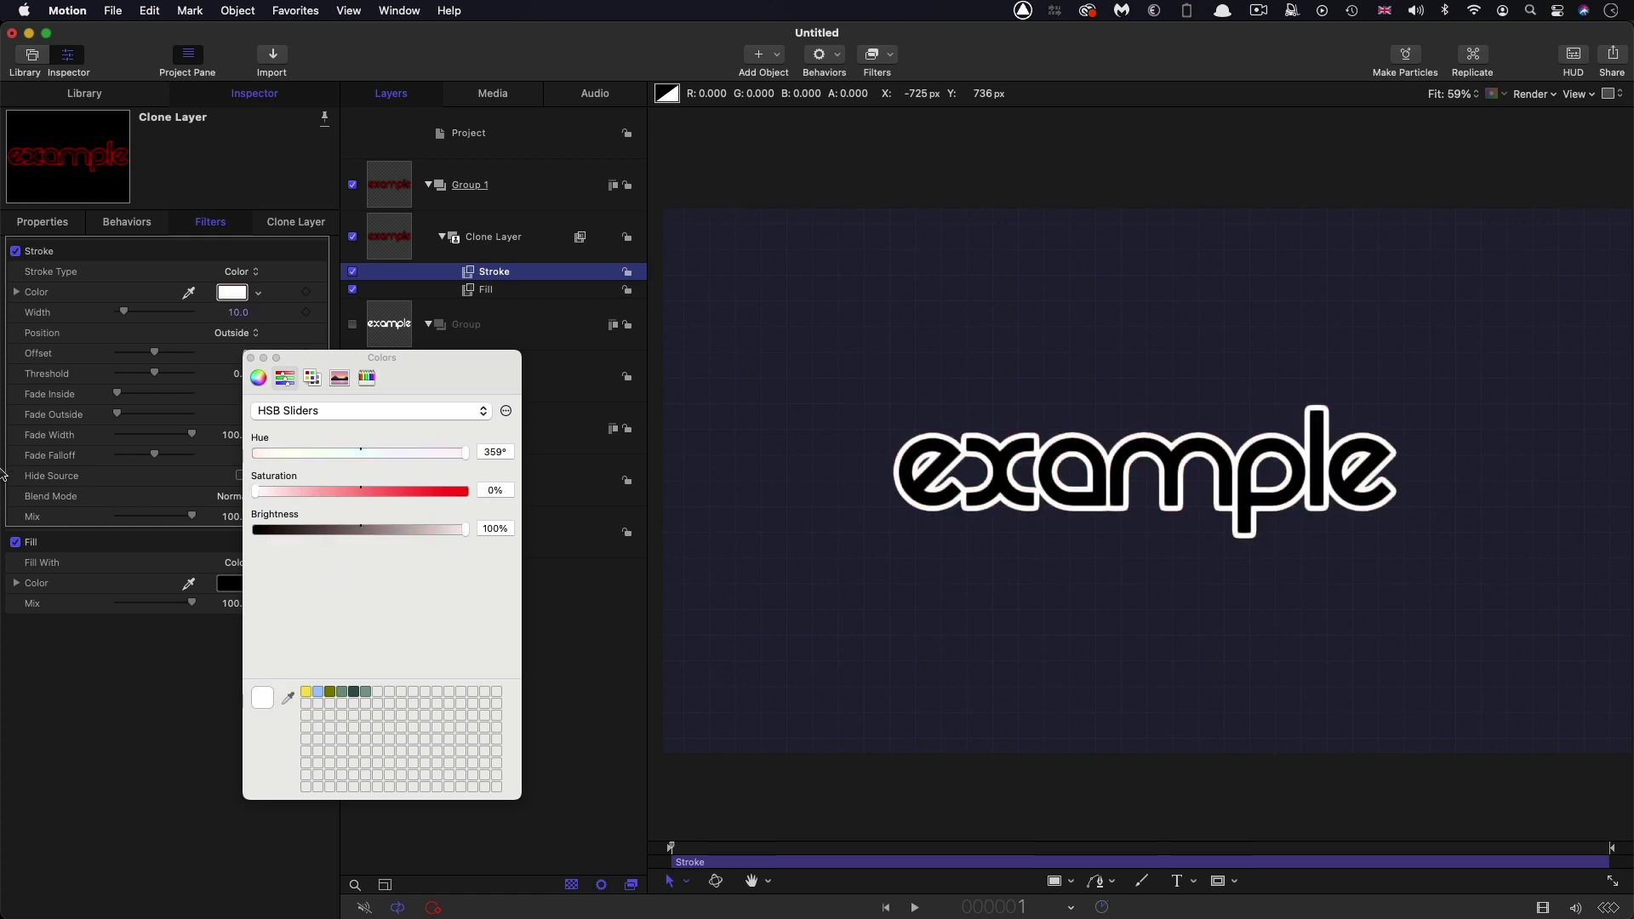
{"action": "left_click", "coordinate": [250, 358]}
{"action": "double_click", "coordinate": [239, 312]}
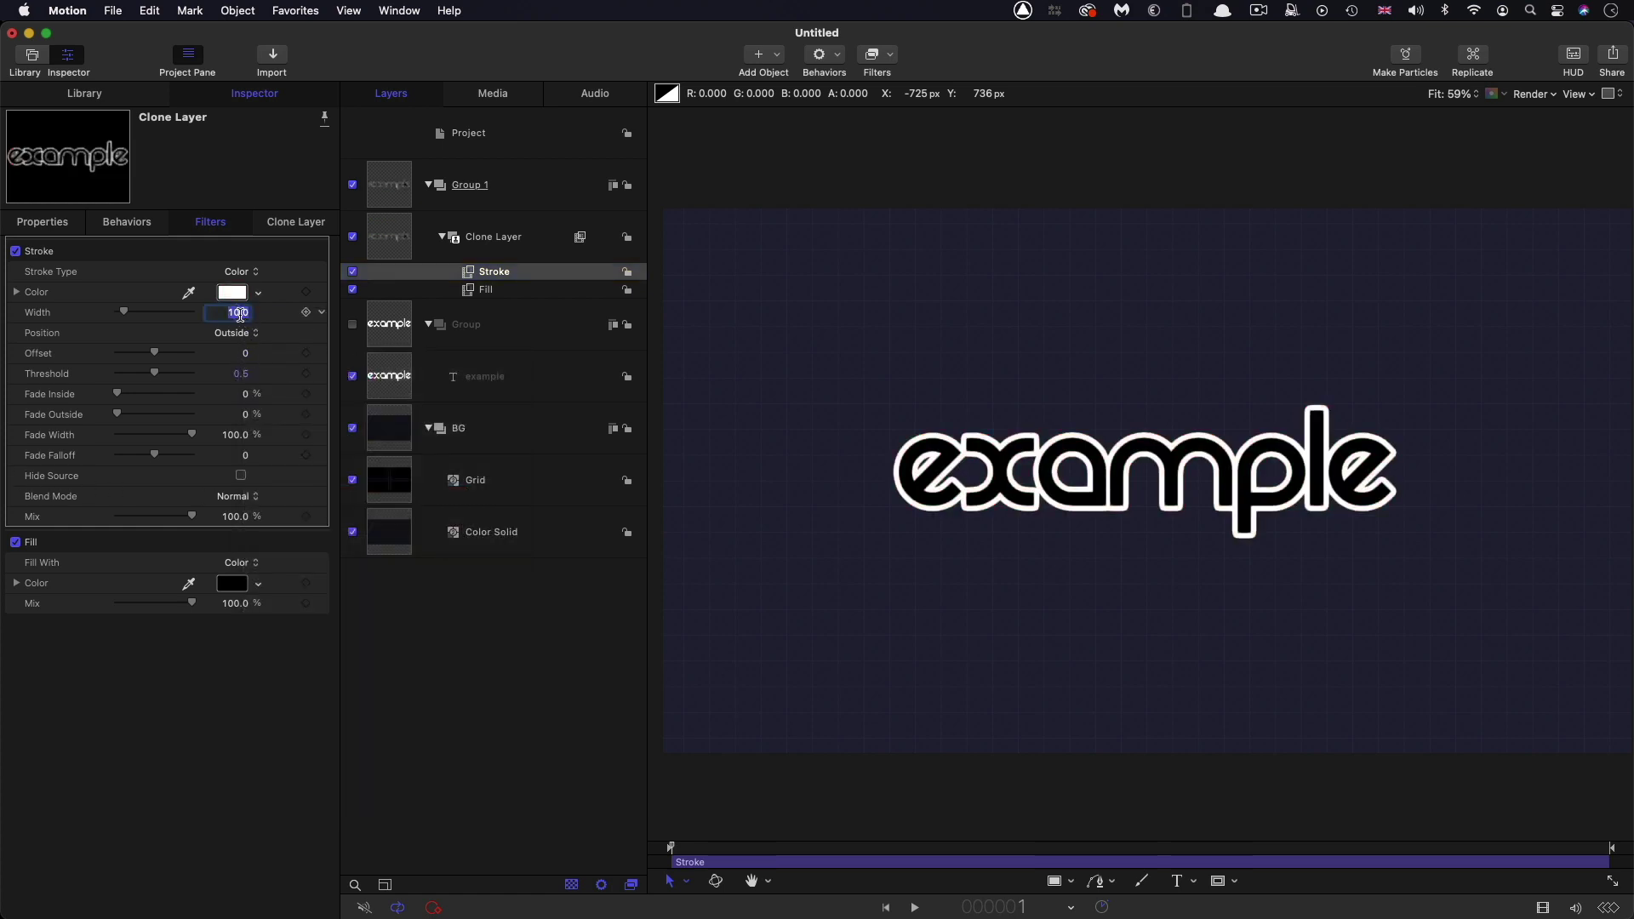
{"action": "type", "text": "1"}
{"action": "key", "text": "Return"}
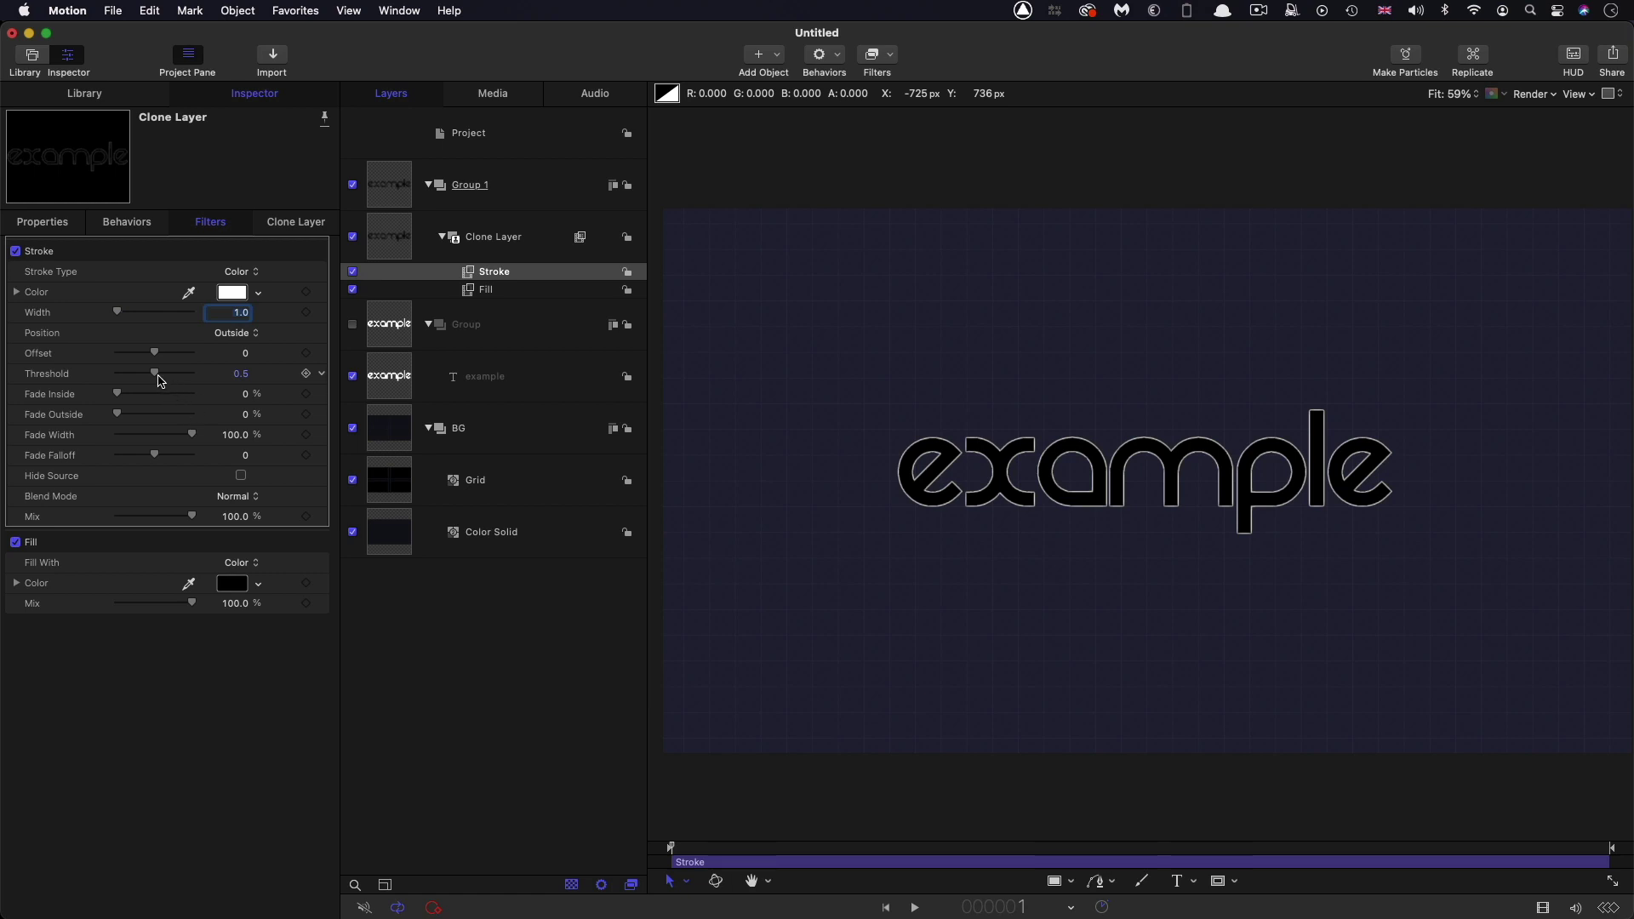
{"action": "left_click_drag", "start_coordinate": [153, 372], "coordinate": [40, 377]}
{"action": "left_click", "coordinate": [388, 187]}
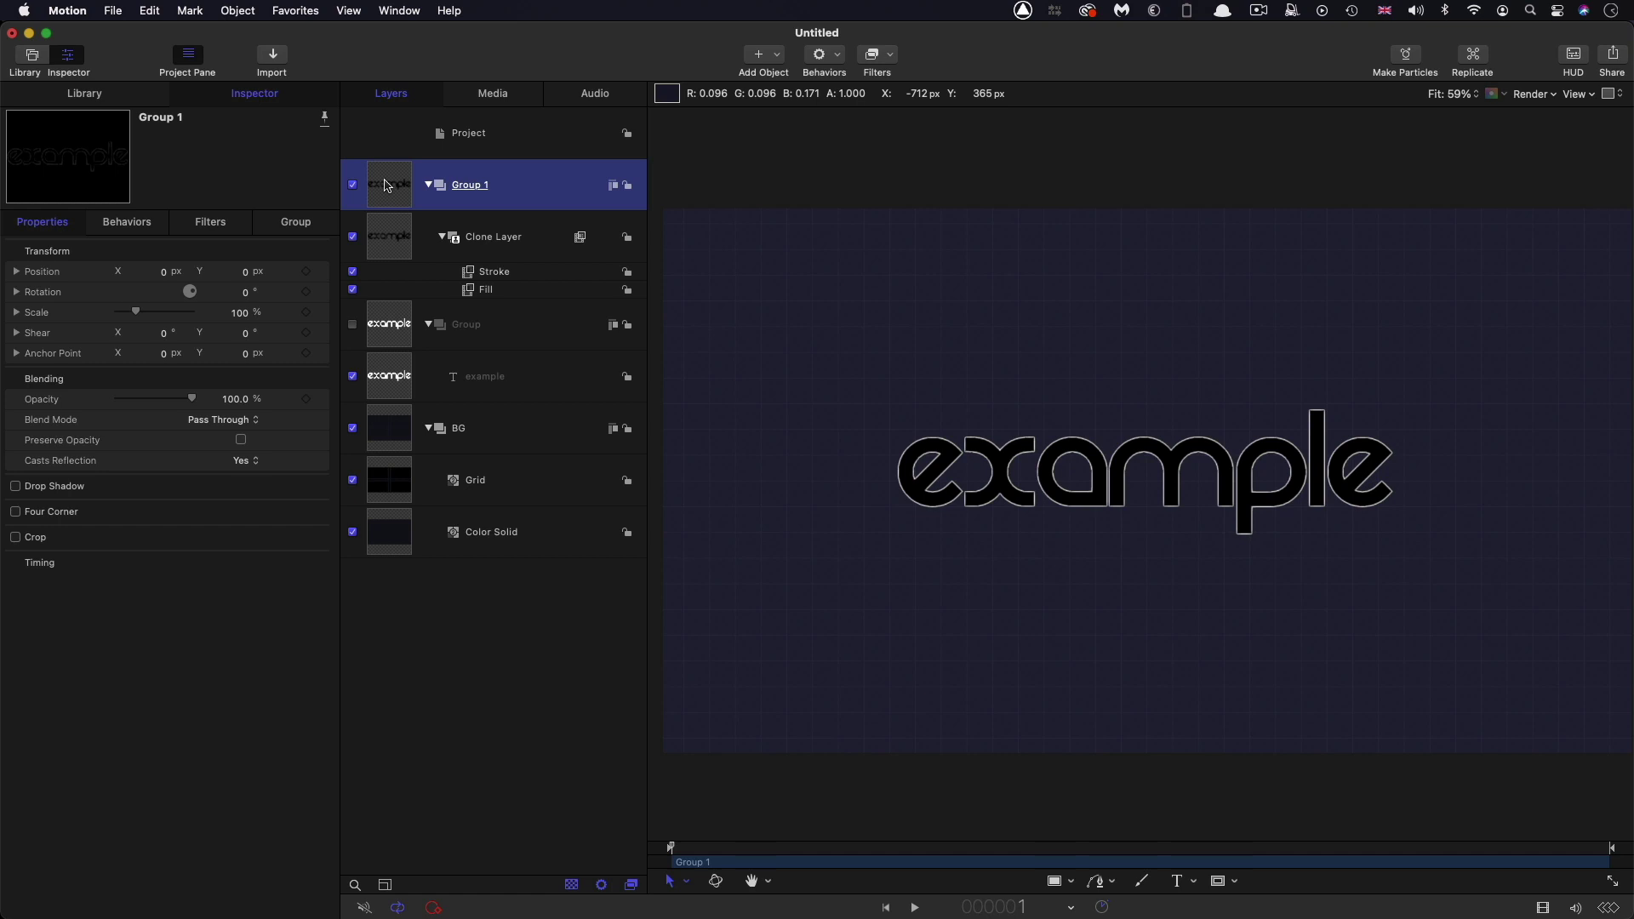
Step: Clone Group 1 into Group 2, move Group 1 below BG, hide it, and collapse Group 1 and BG
{"action": "right_click", "coordinate": [387, 186]}
{"action": "left_click", "coordinate": [460, 480]}
{"action": "left_click", "coordinate": [389, 289]}
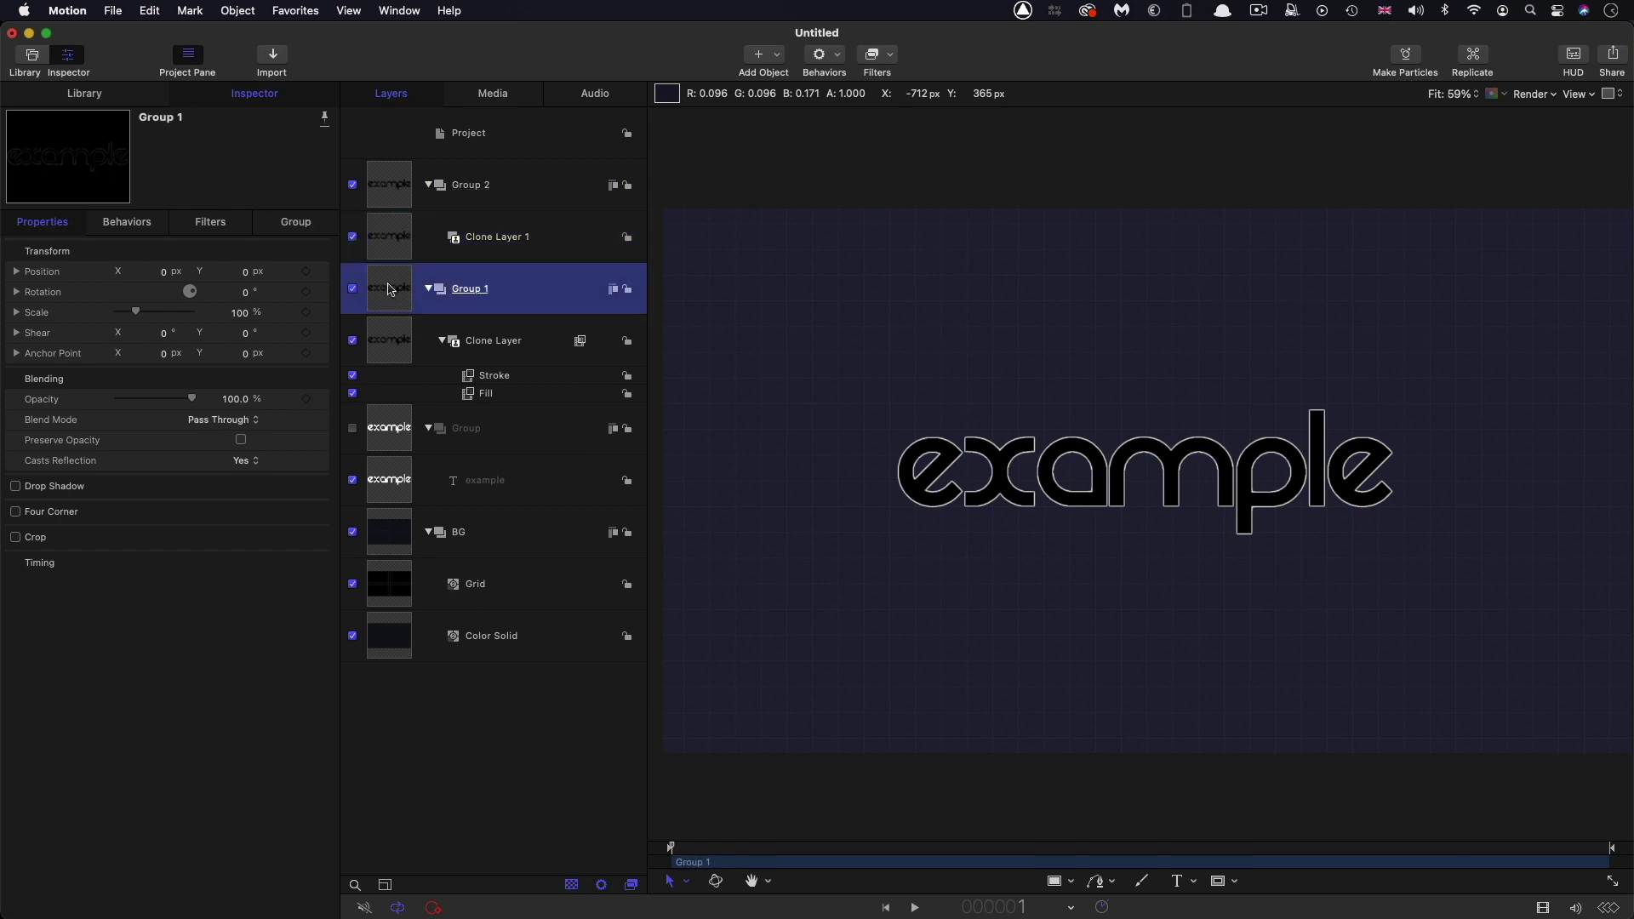
{"action": "left_click_drag", "start_coordinate": [389, 295], "coordinate": [472, 666]}
{"action": "left_click", "coordinate": [353, 548]}
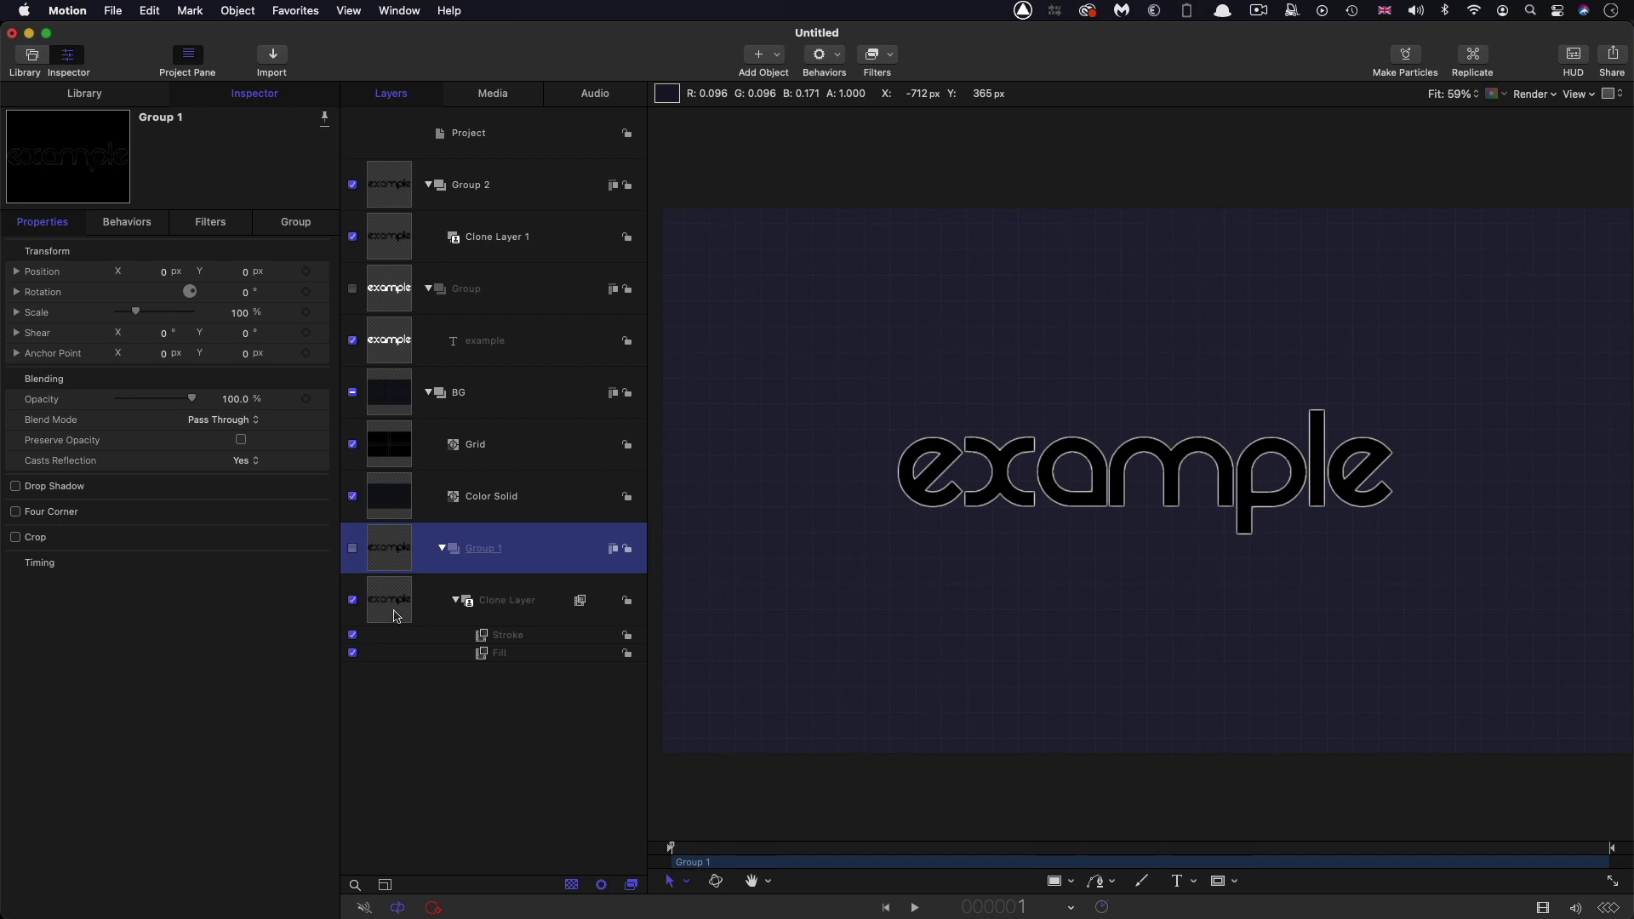
{"action": "left_click", "coordinate": [442, 548]}
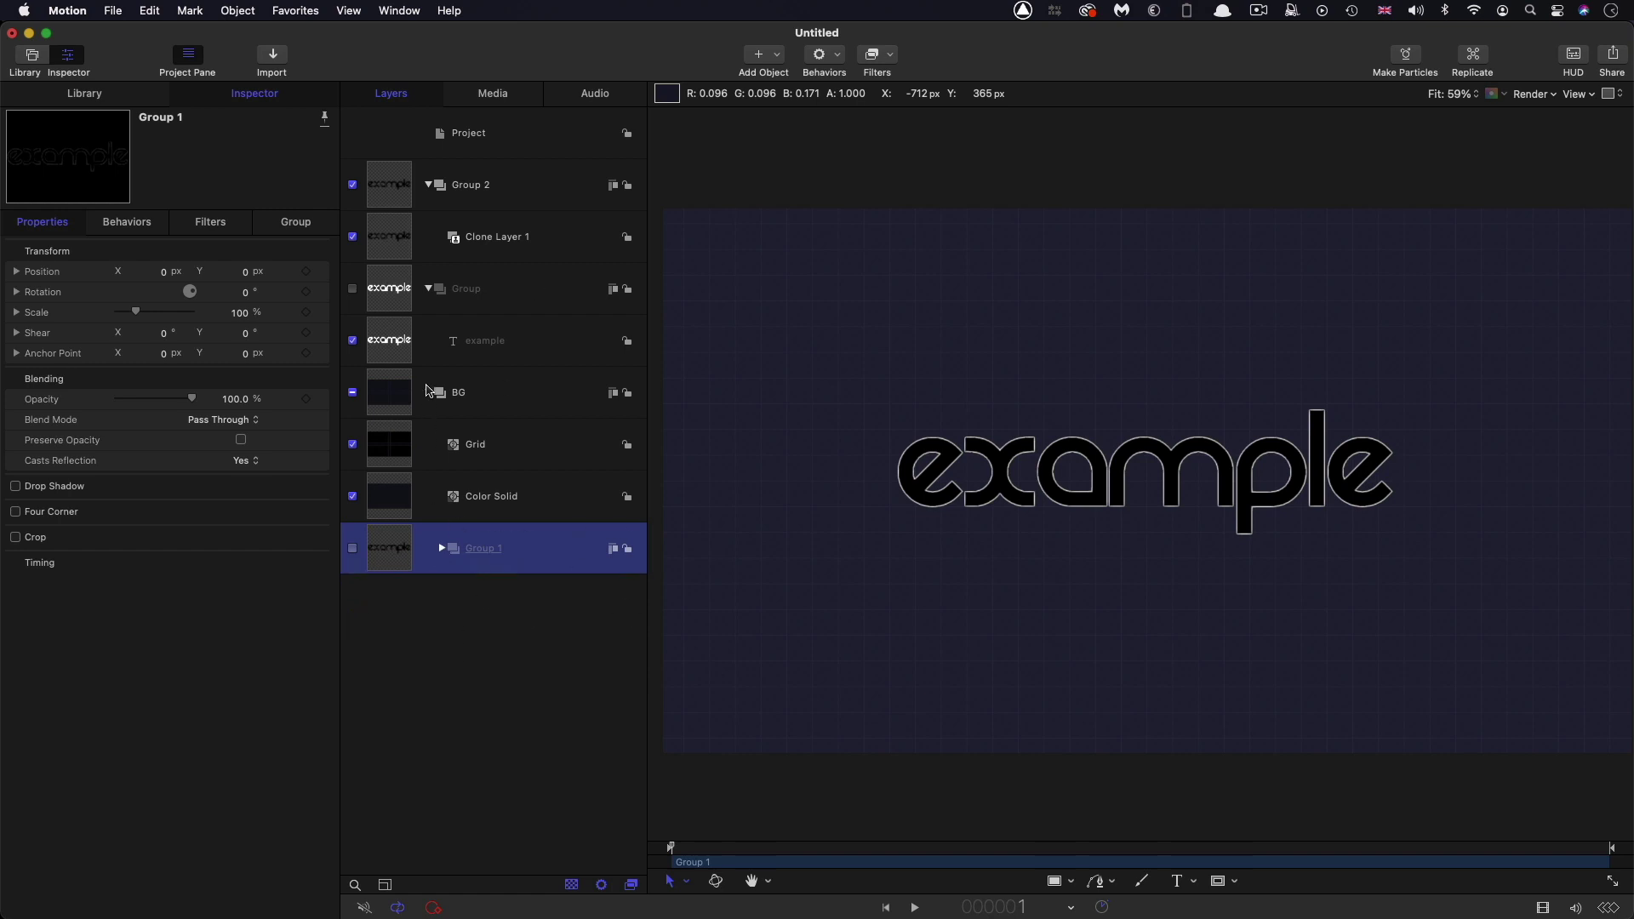
{"action": "left_click", "coordinate": [430, 394]}
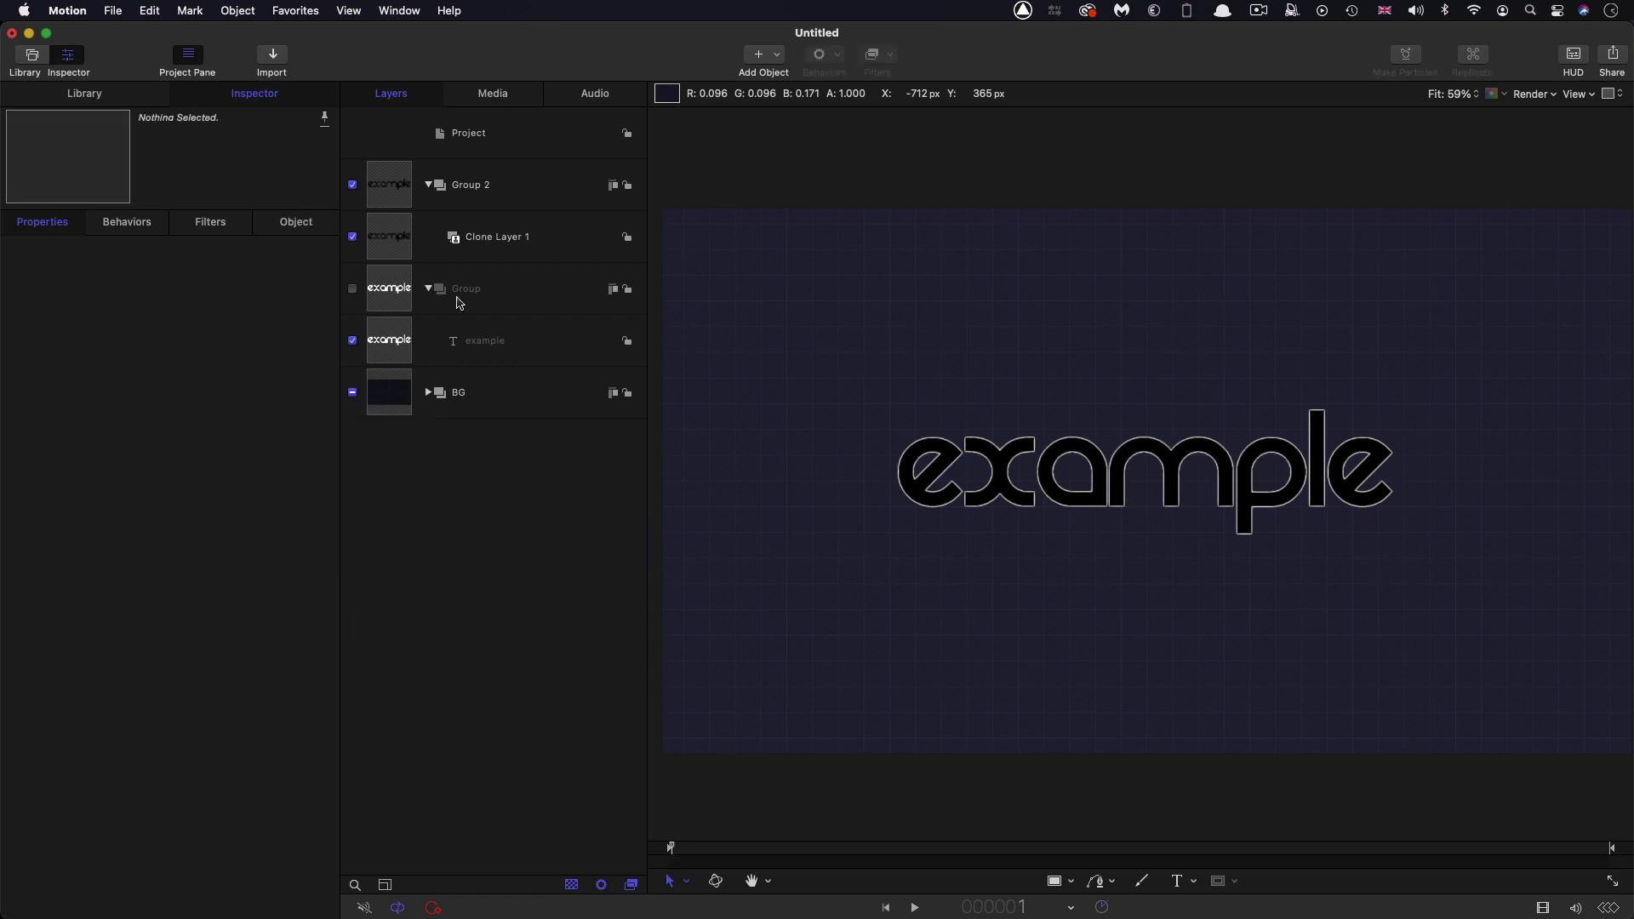
Step: Bring the original text group to the top, then give Group 2 Add blending and Fixed Resolution
{"action": "left_click", "coordinate": [387, 302]}
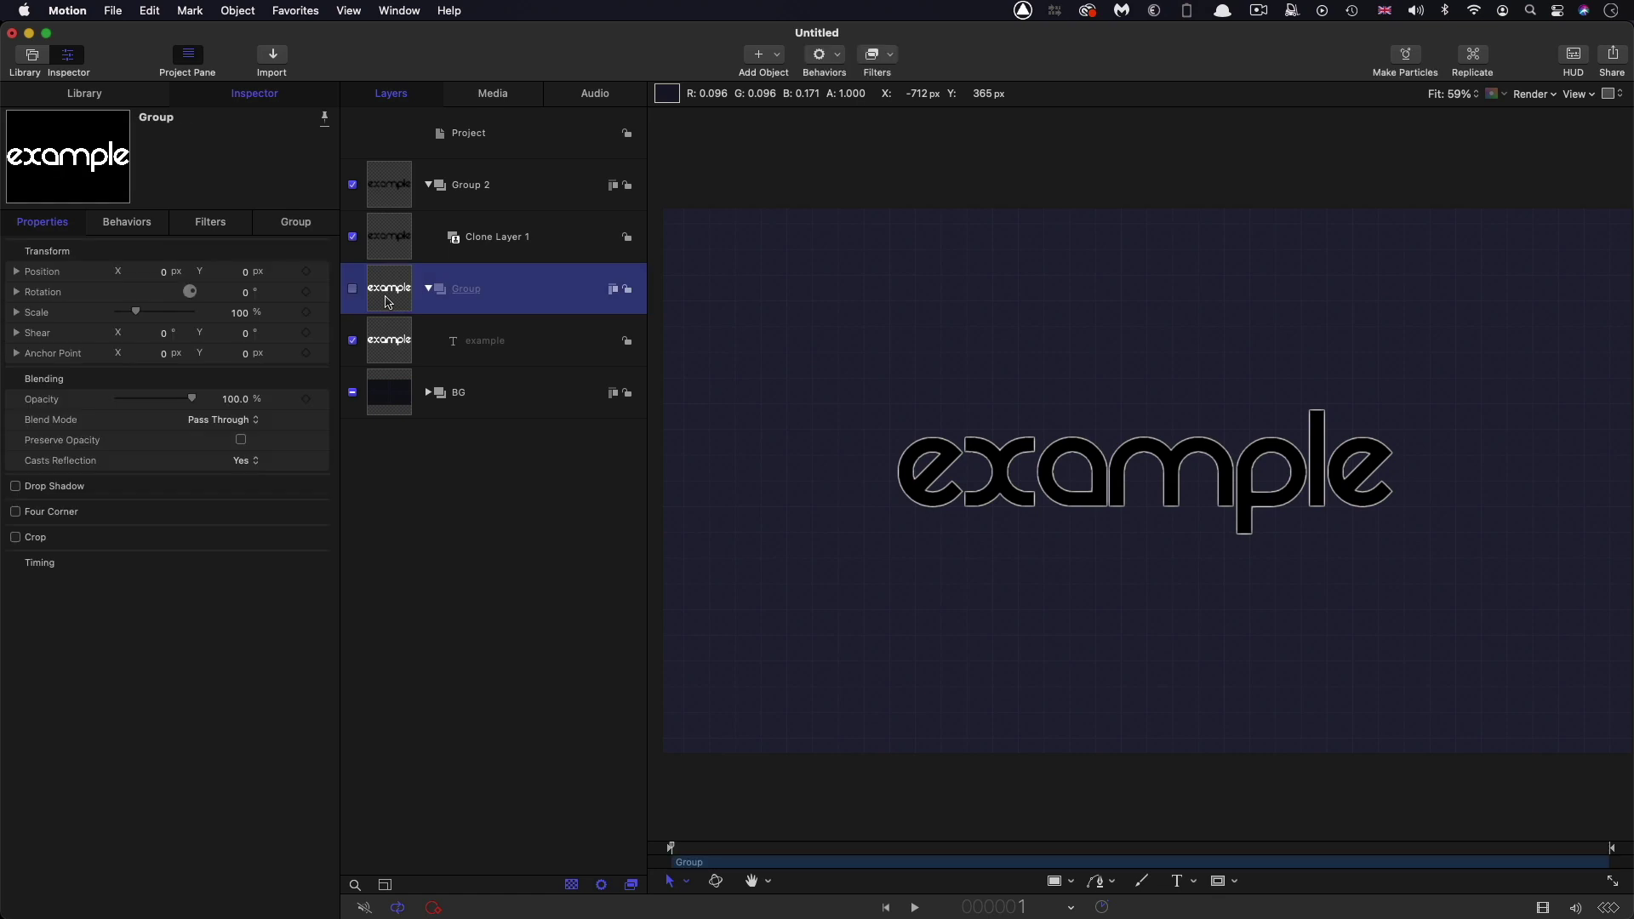
{"action": "key", "text": "super+shift+bracketright"}
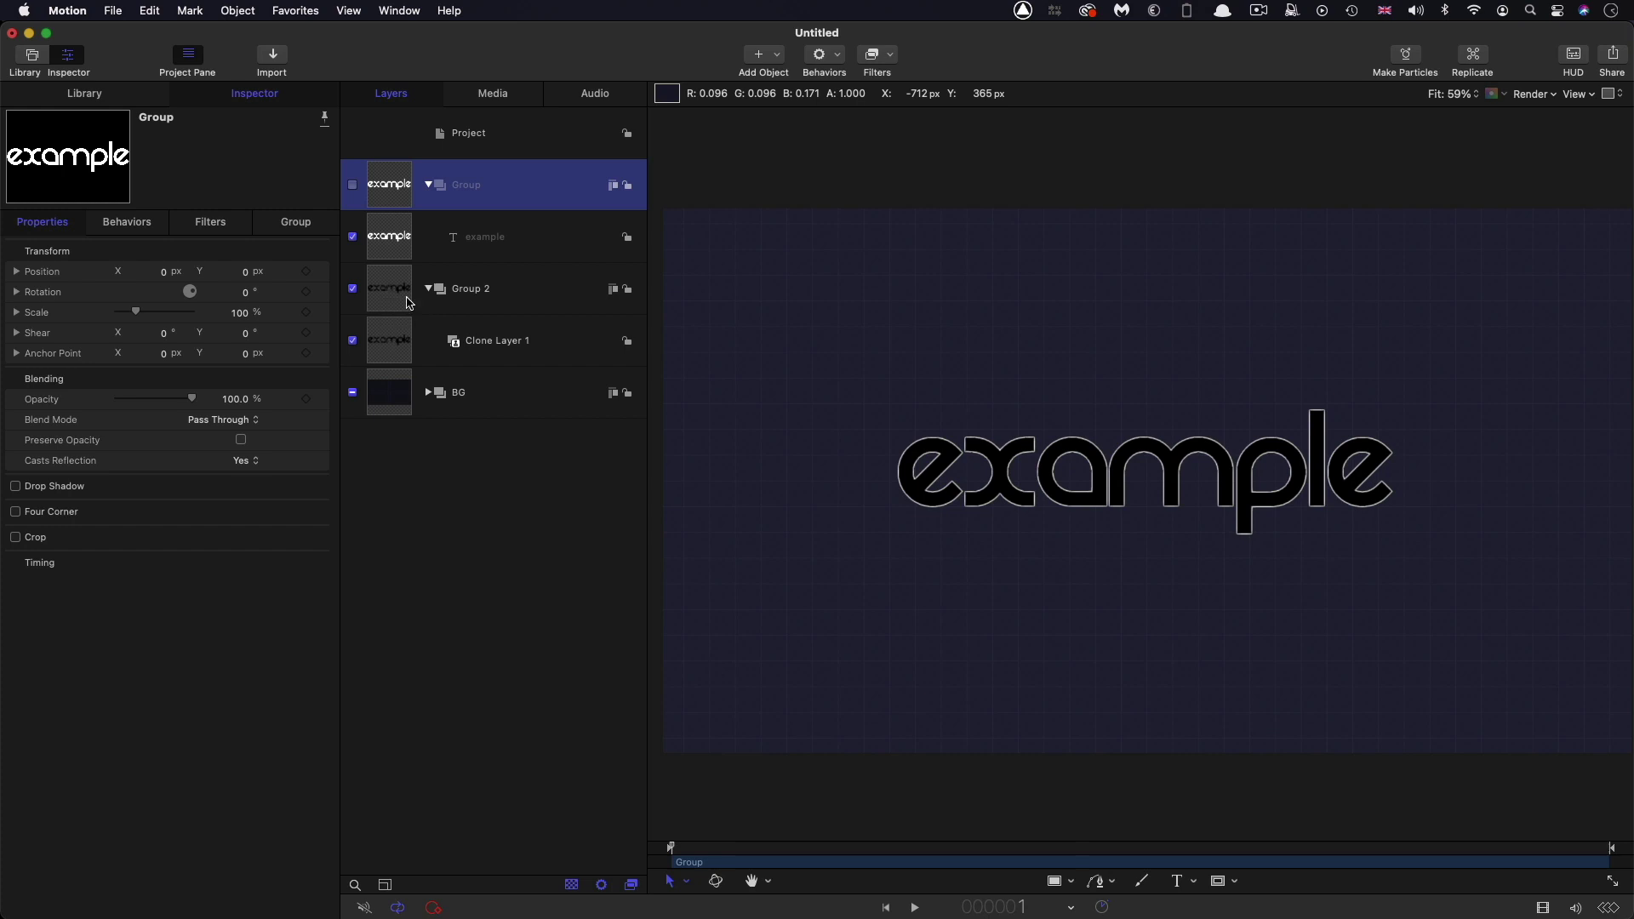
{"action": "left_click", "coordinate": [394, 346]}
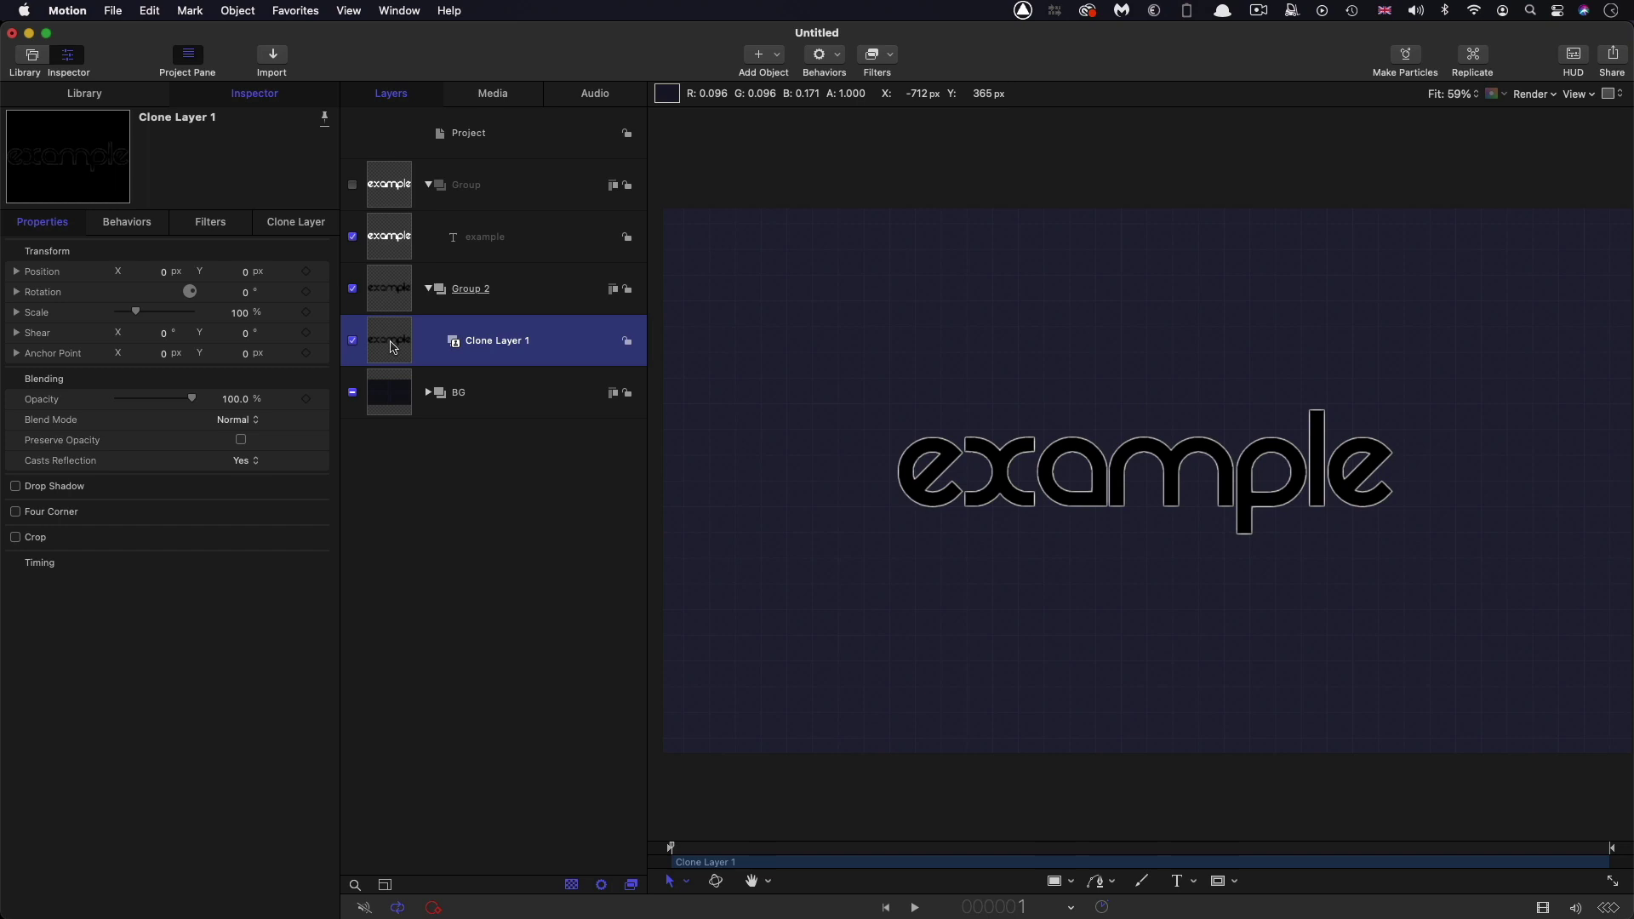
{"action": "left_click", "coordinate": [394, 294]}
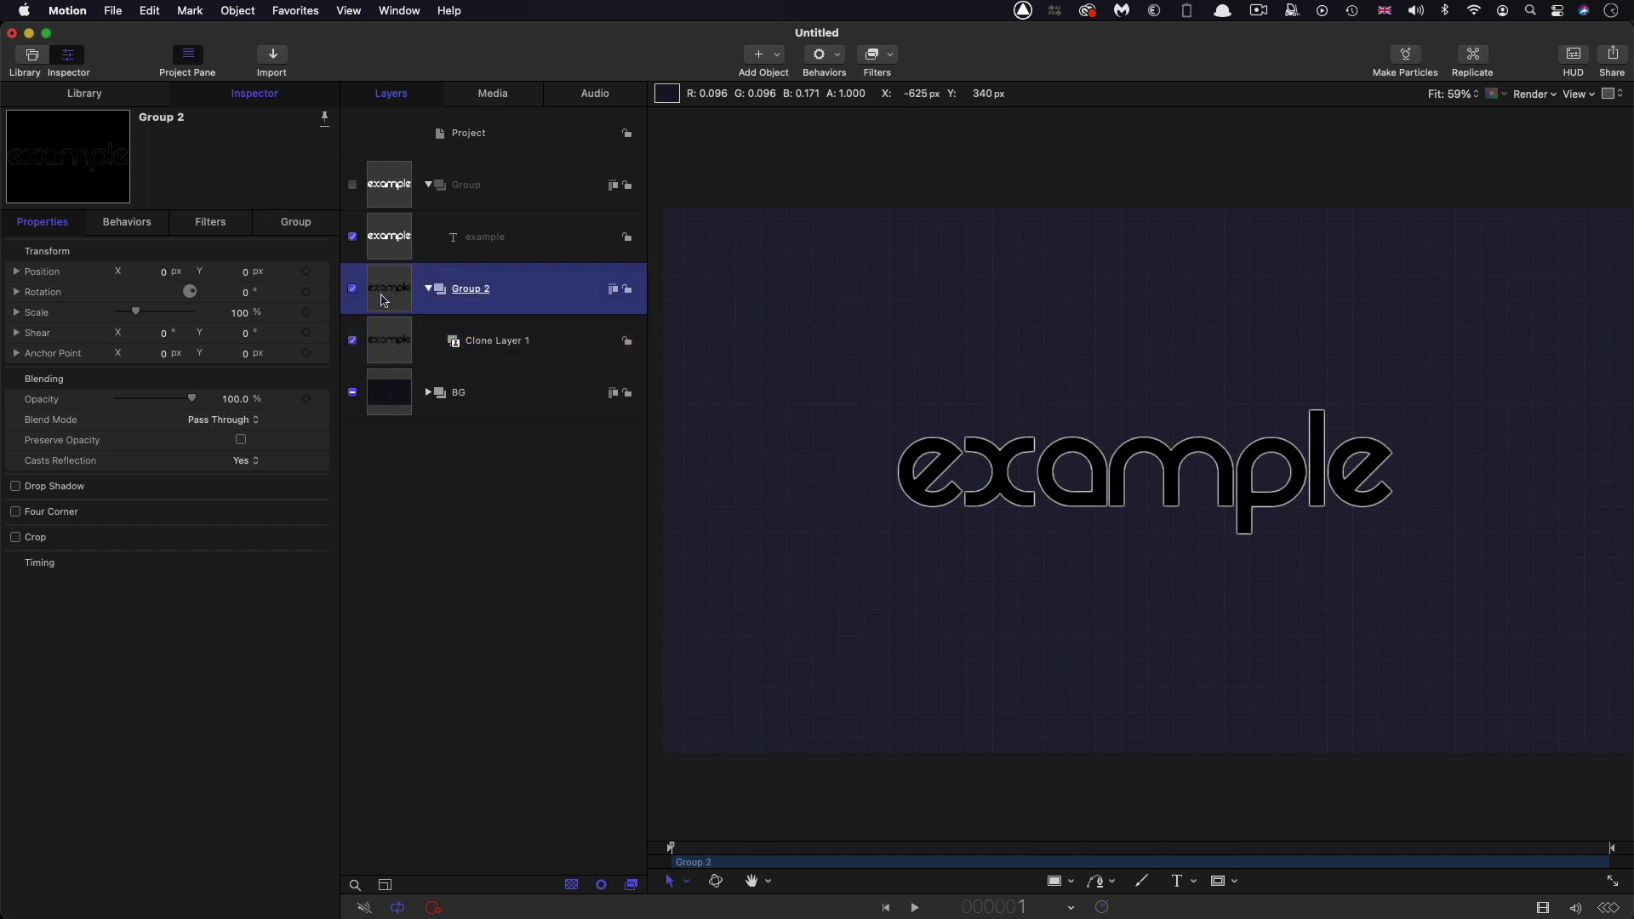
{"action": "left_click", "coordinate": [226, 420]}
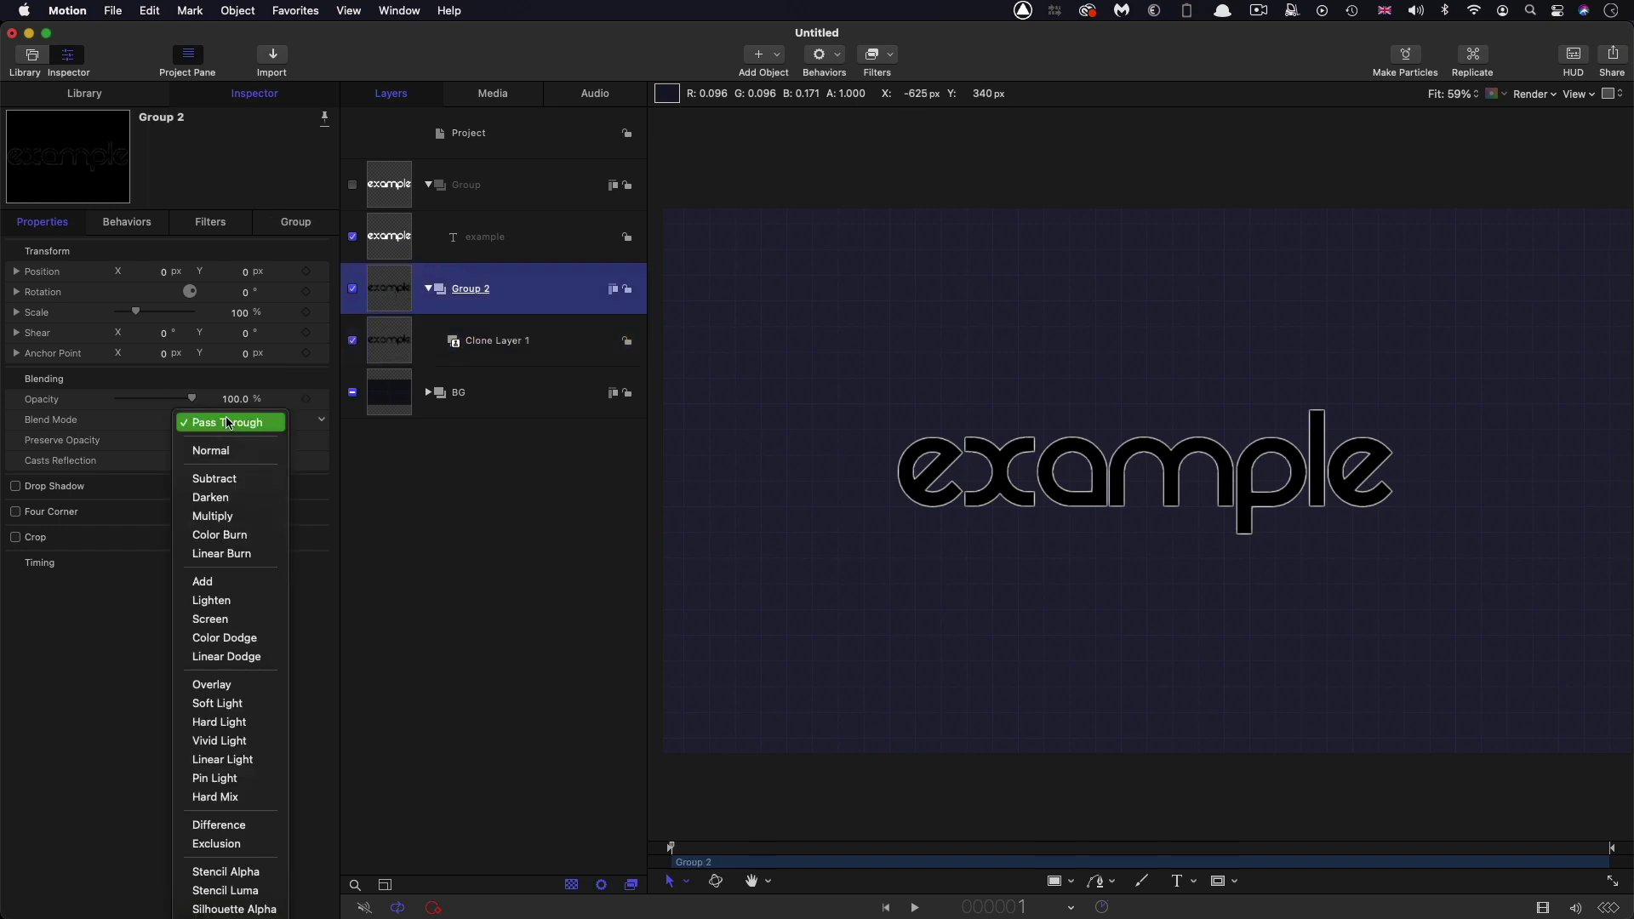
{"action": "left_click", "coordinate": [212, 582]}
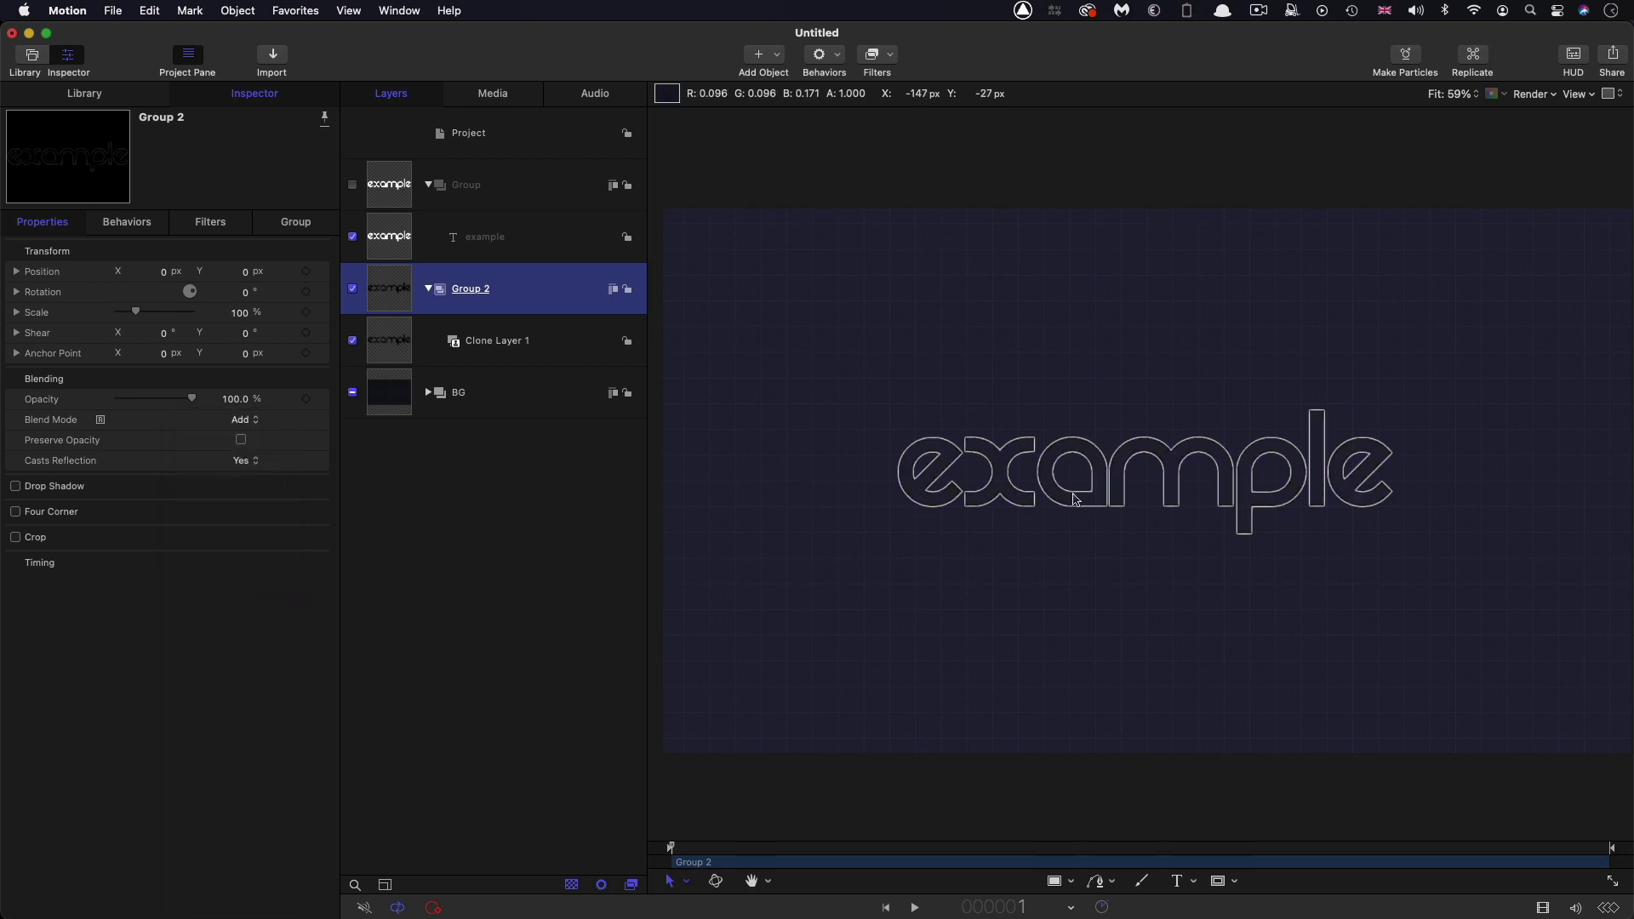
{"action": "left_click", "coordinate": [294, 223]}
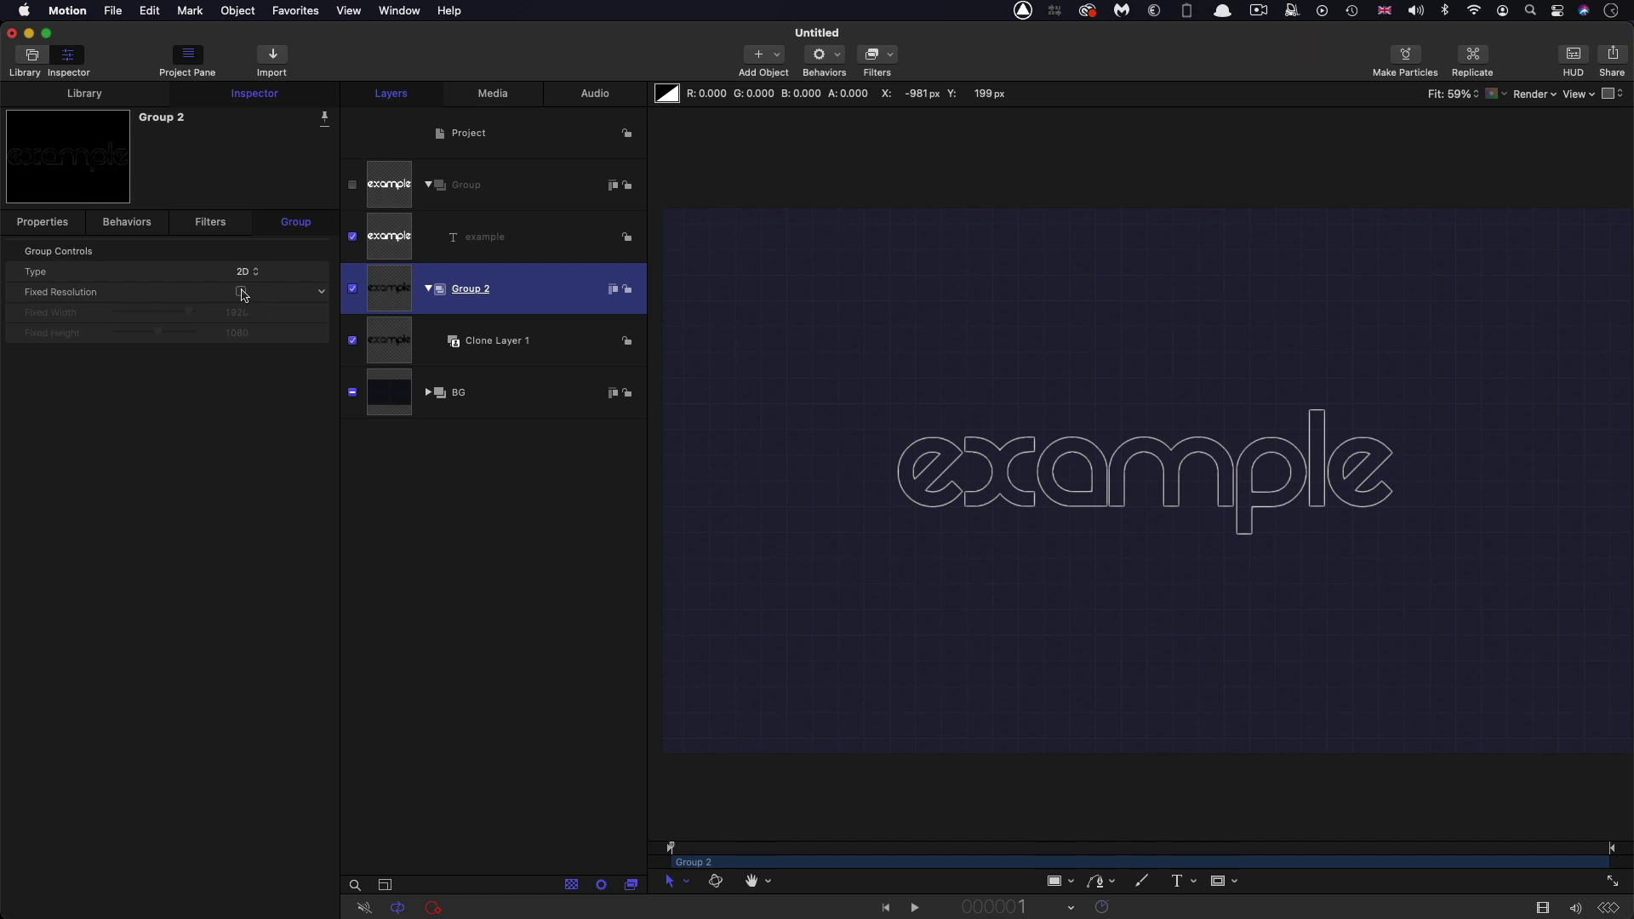
{"action": "left_click", "coordinate": [241, 292]}
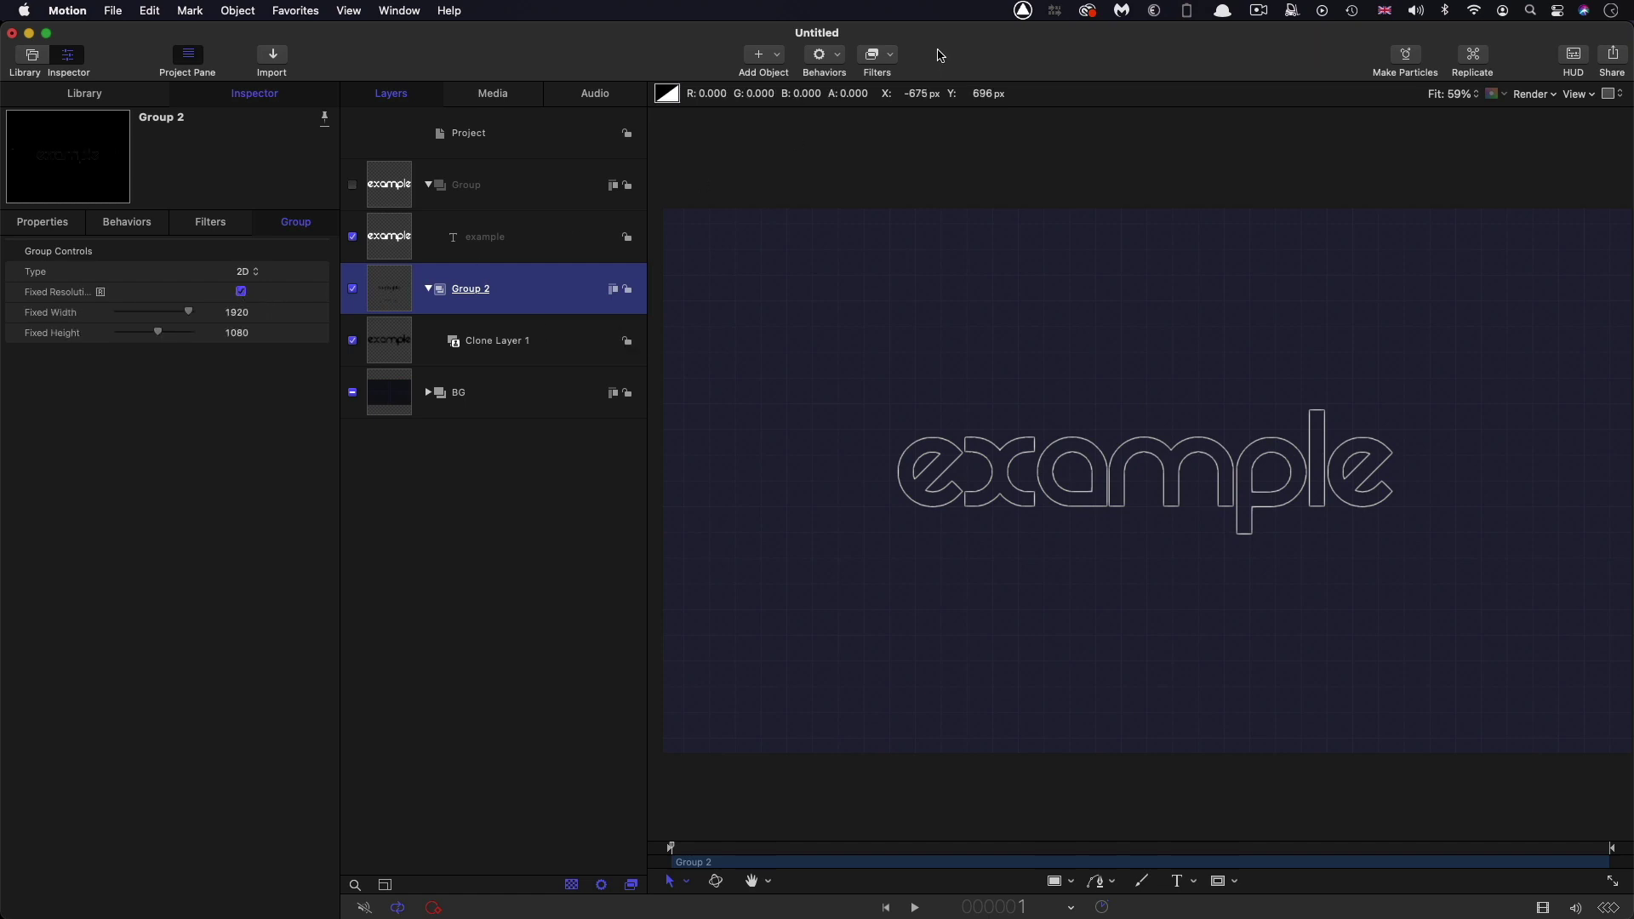
Step: Apply the Scrape distortion filter to Group 2 and set its amount to 200
{"action": "left_click", "coordinate": [892, 55]}
{"action": "mouse_move", "coordinate": [899, 159]}
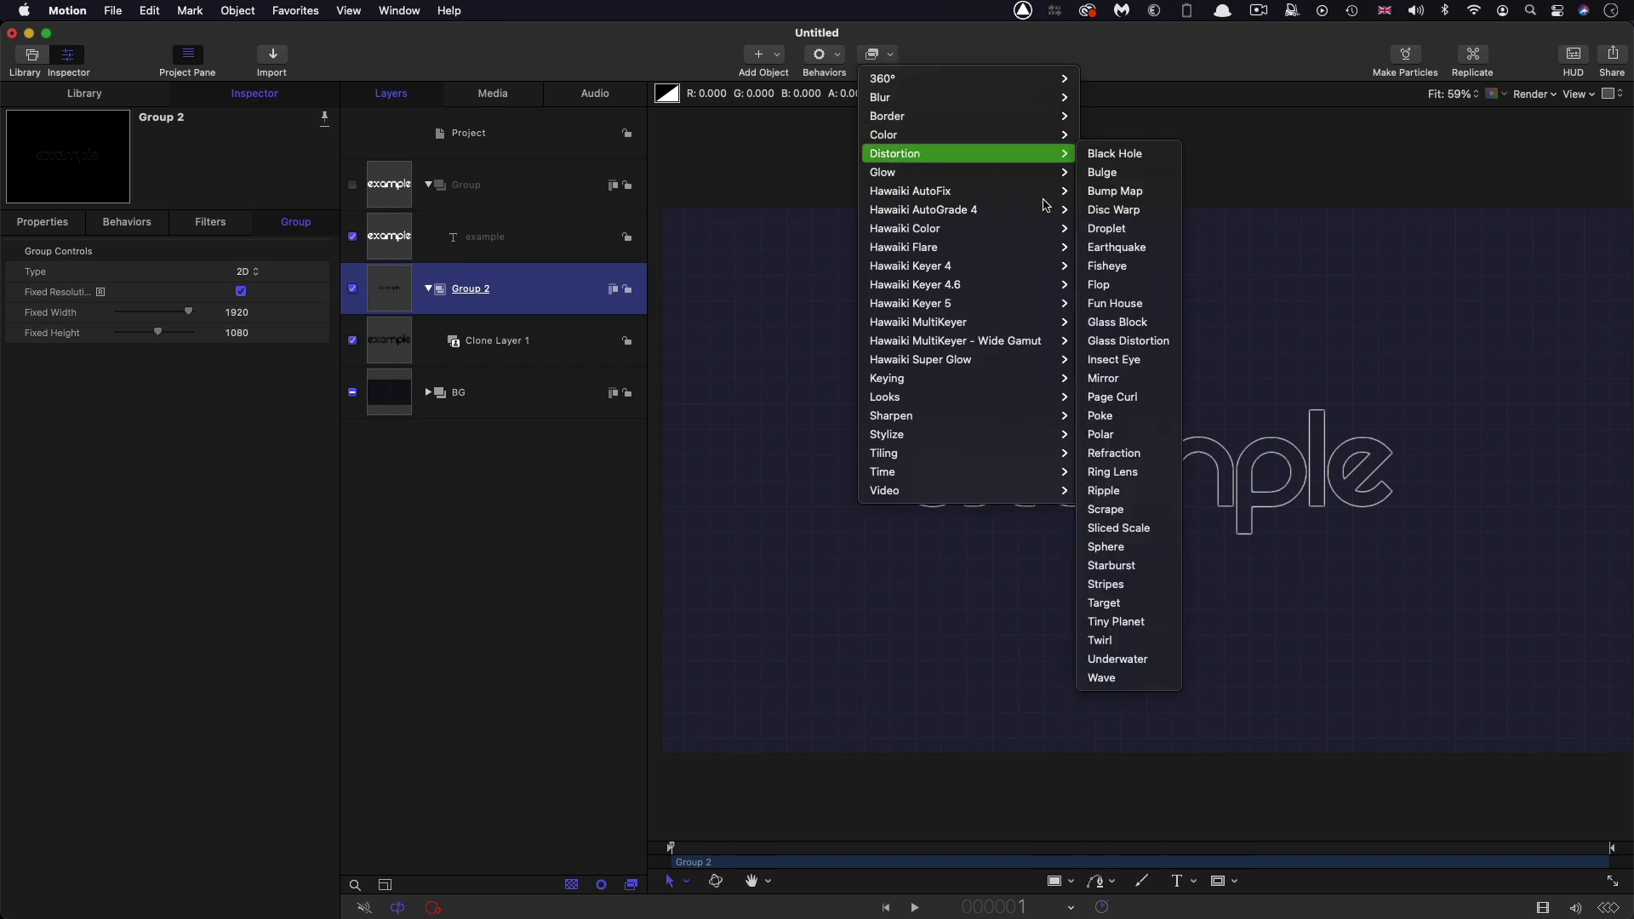
{"action": "left_click", "coordinate": [1126, 509]}
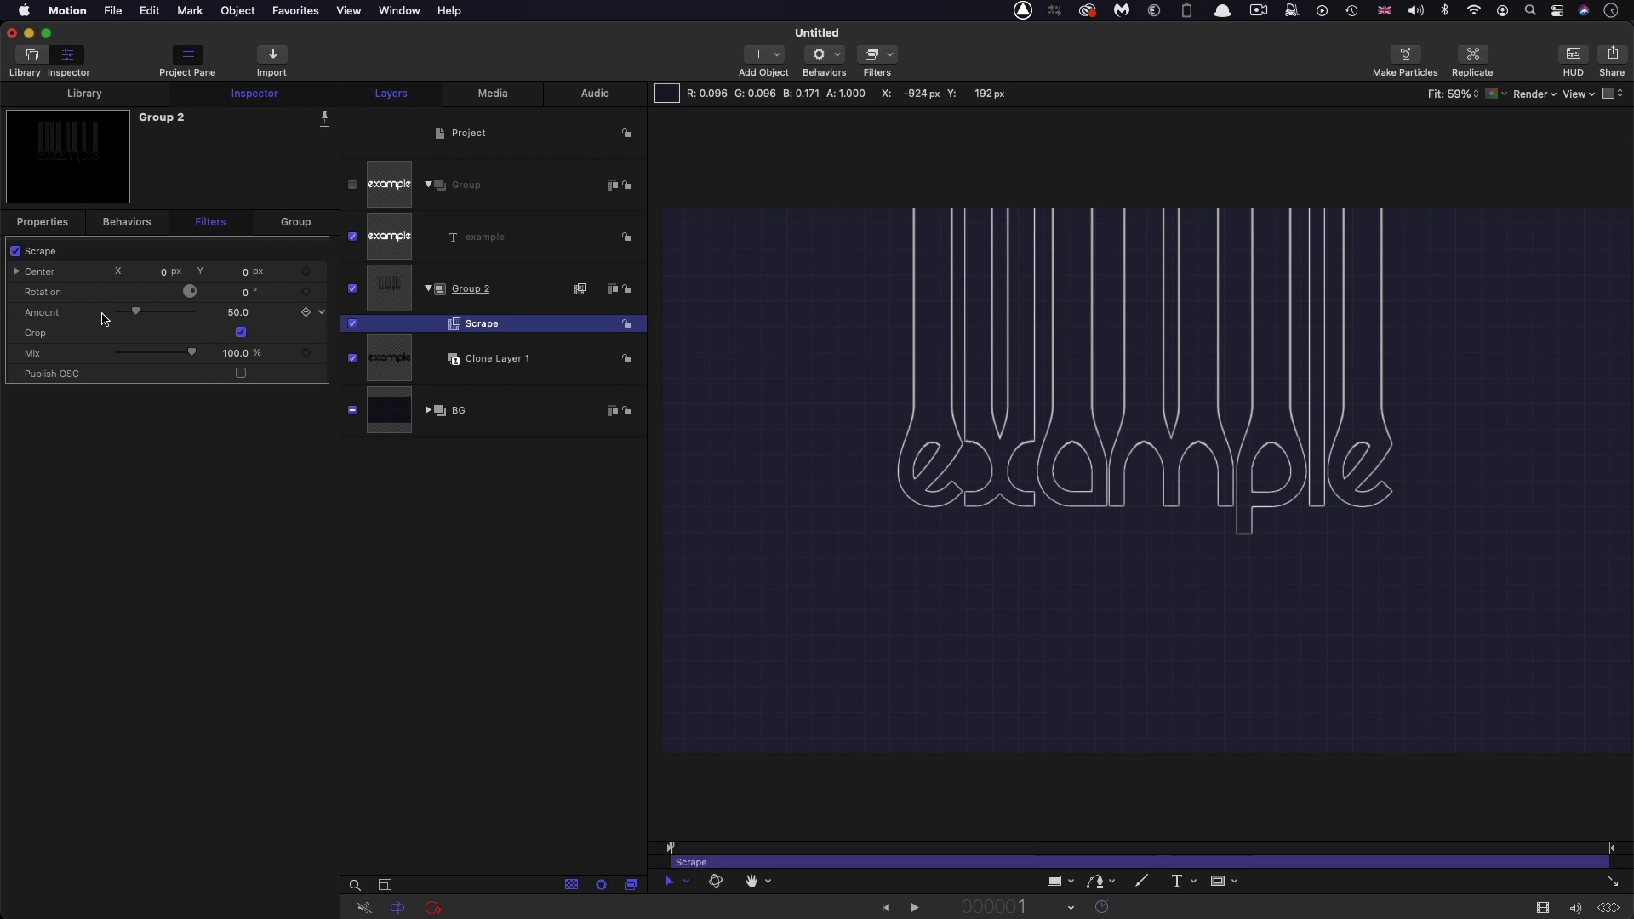
{"action": "left_click", "coordinate": [239, 315]}
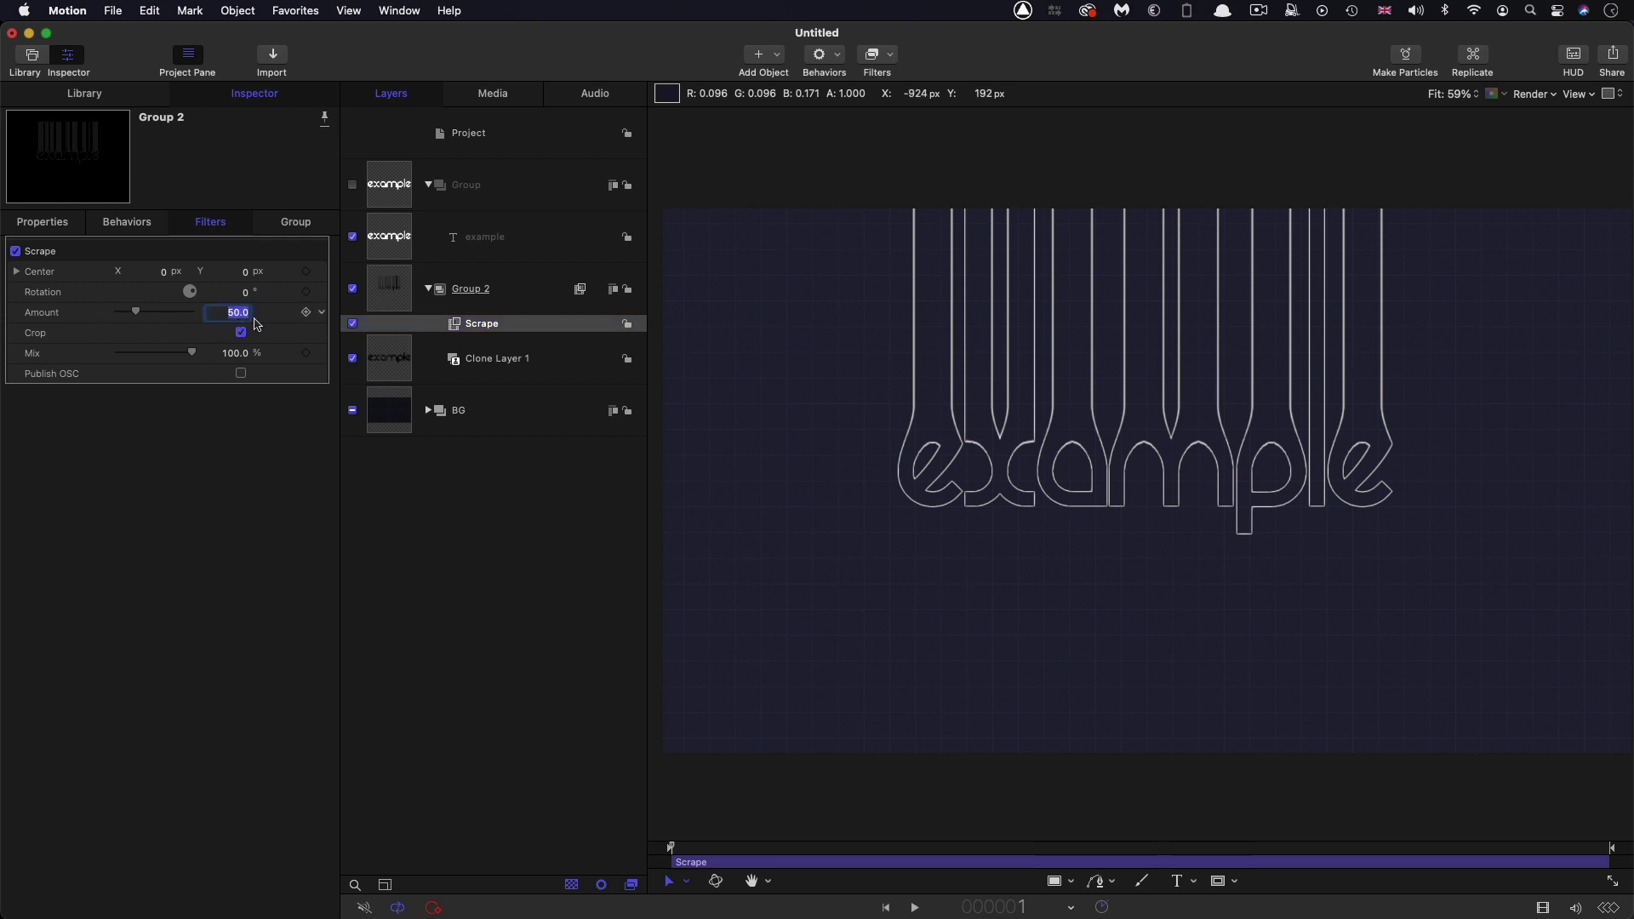
{"action": "type", "text": "2"}
{"action": "key", "text": "Return"}
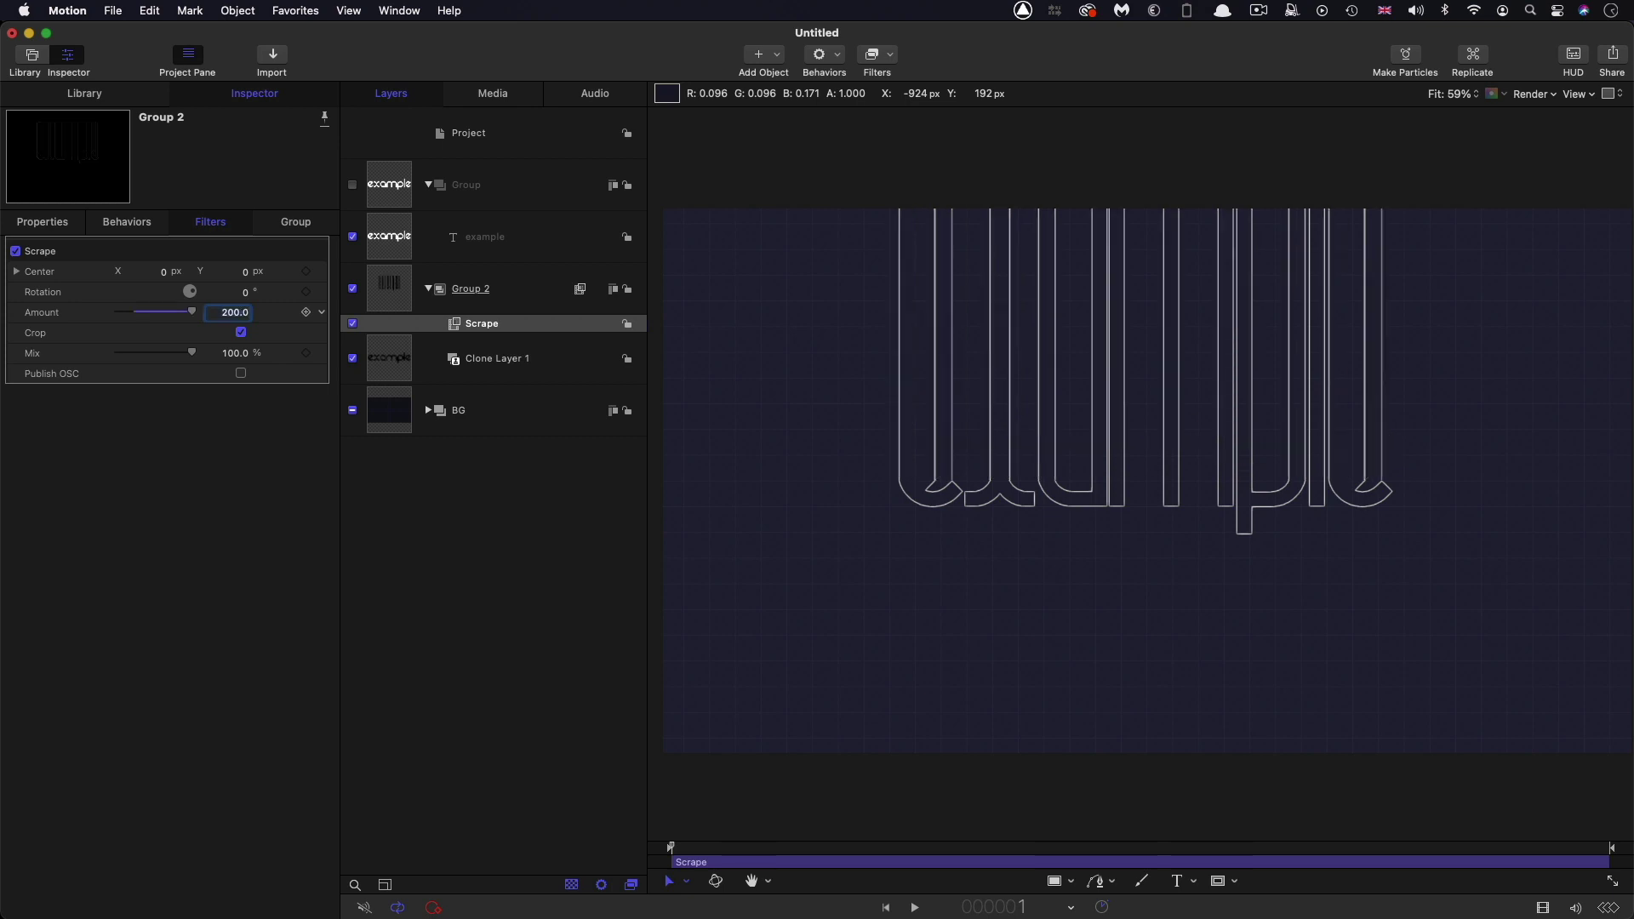
Step: Move the Scrape centre Y up the letters toward -35 px
{"action": "left_click_drag", "start_coordinate": [248, 272], "coordinate": [245, 271]}
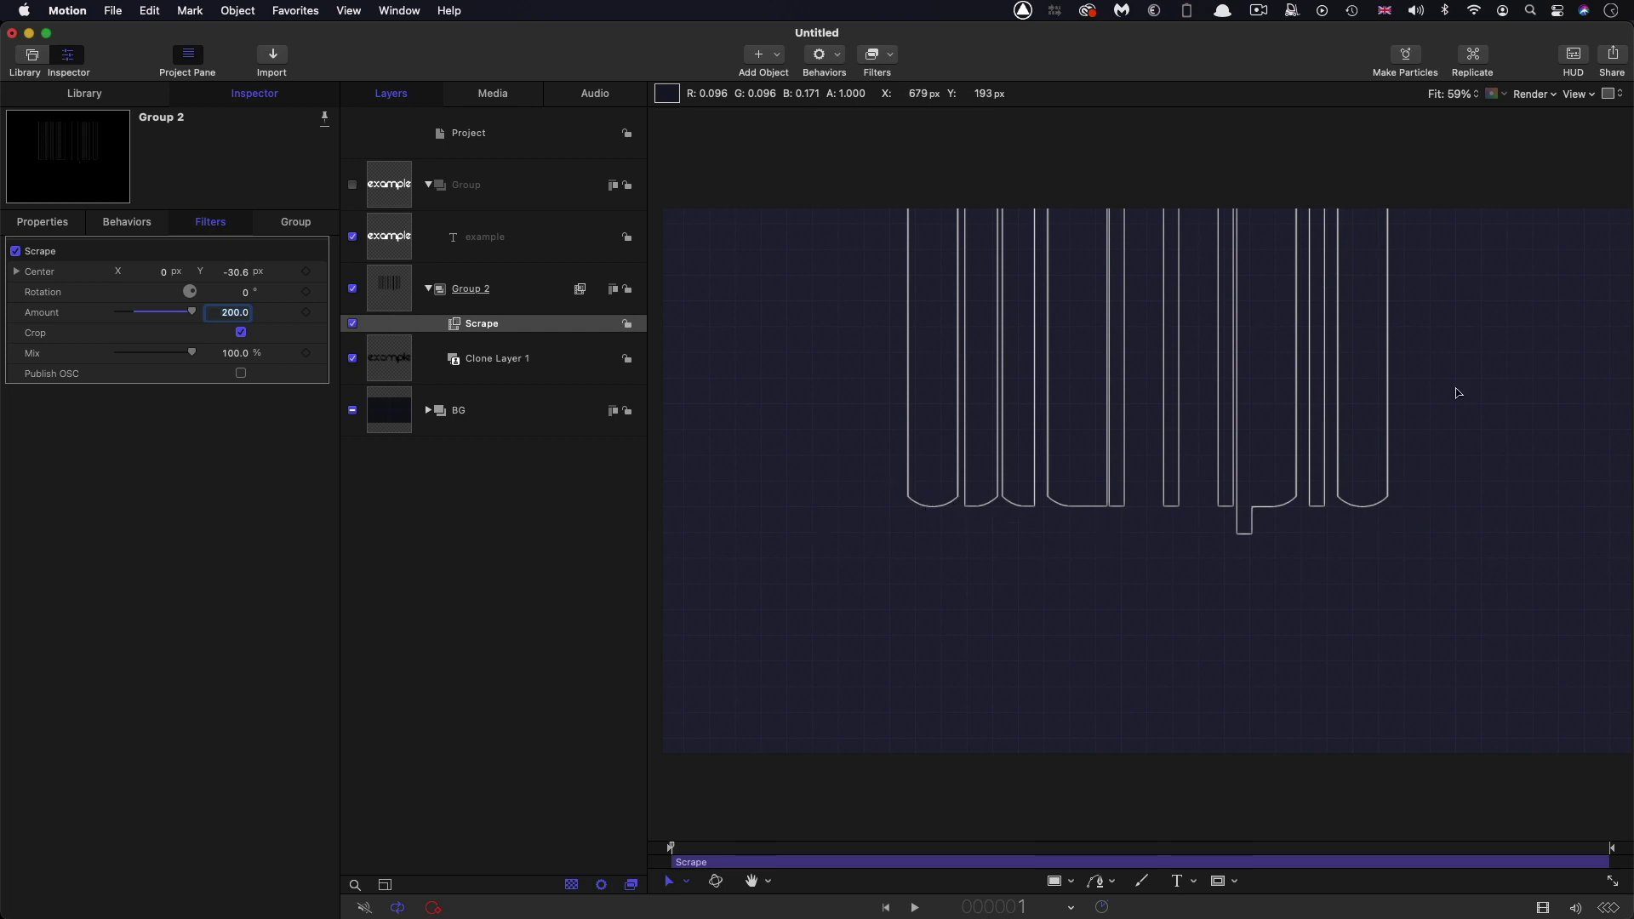
{"action": "left_click", "coordinate": [238, 270]}
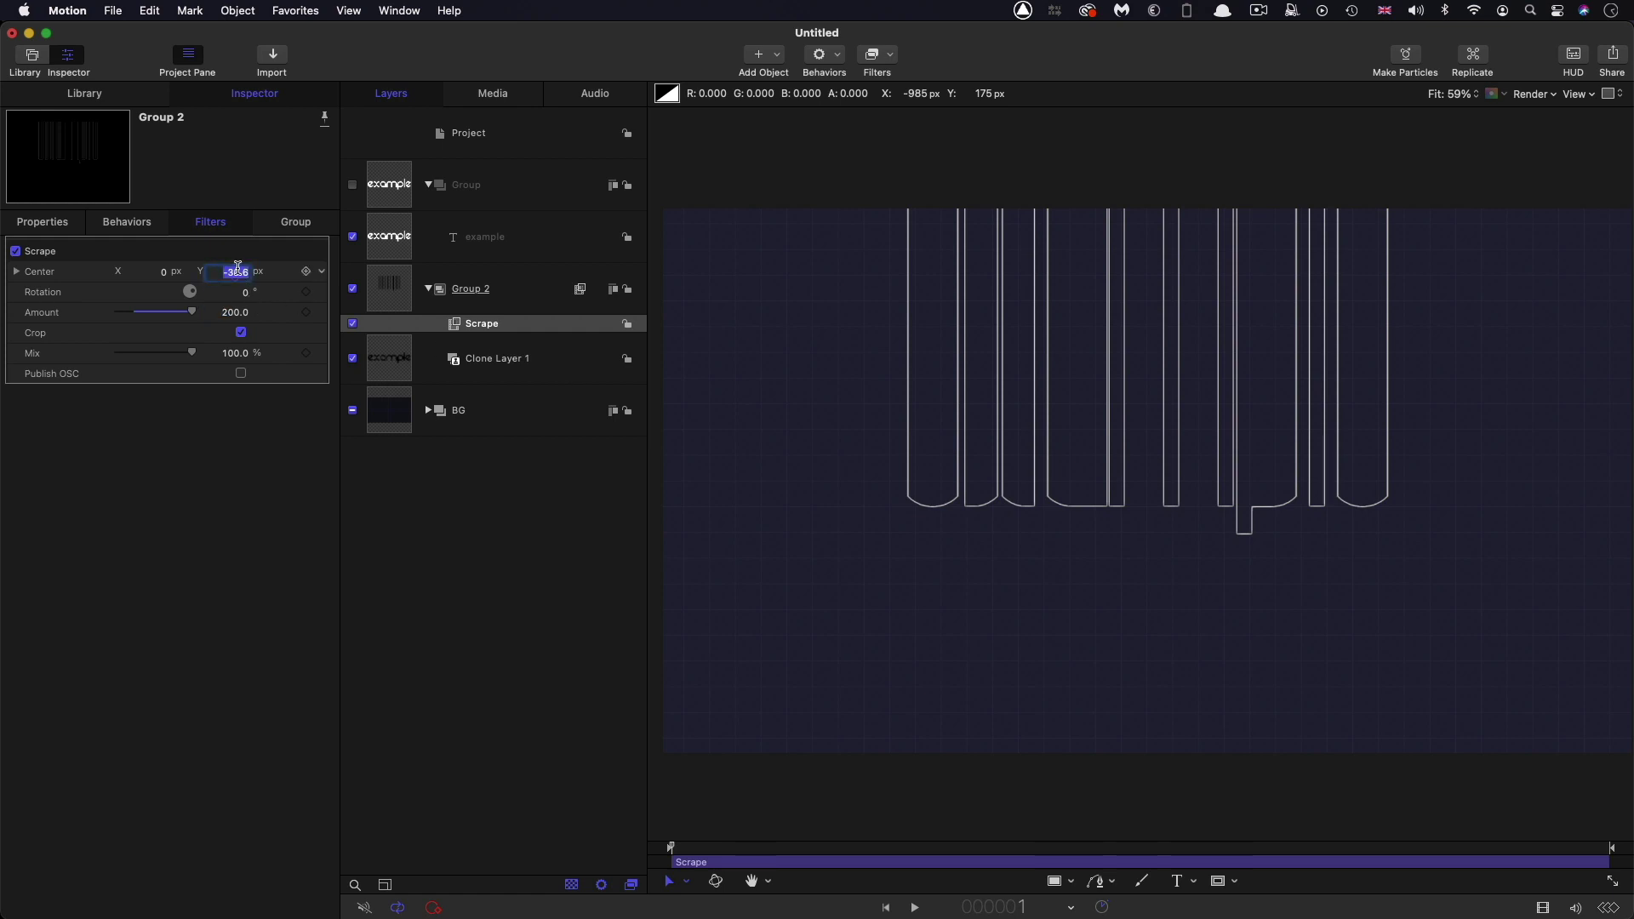
{"action": "type", "text": "0"}
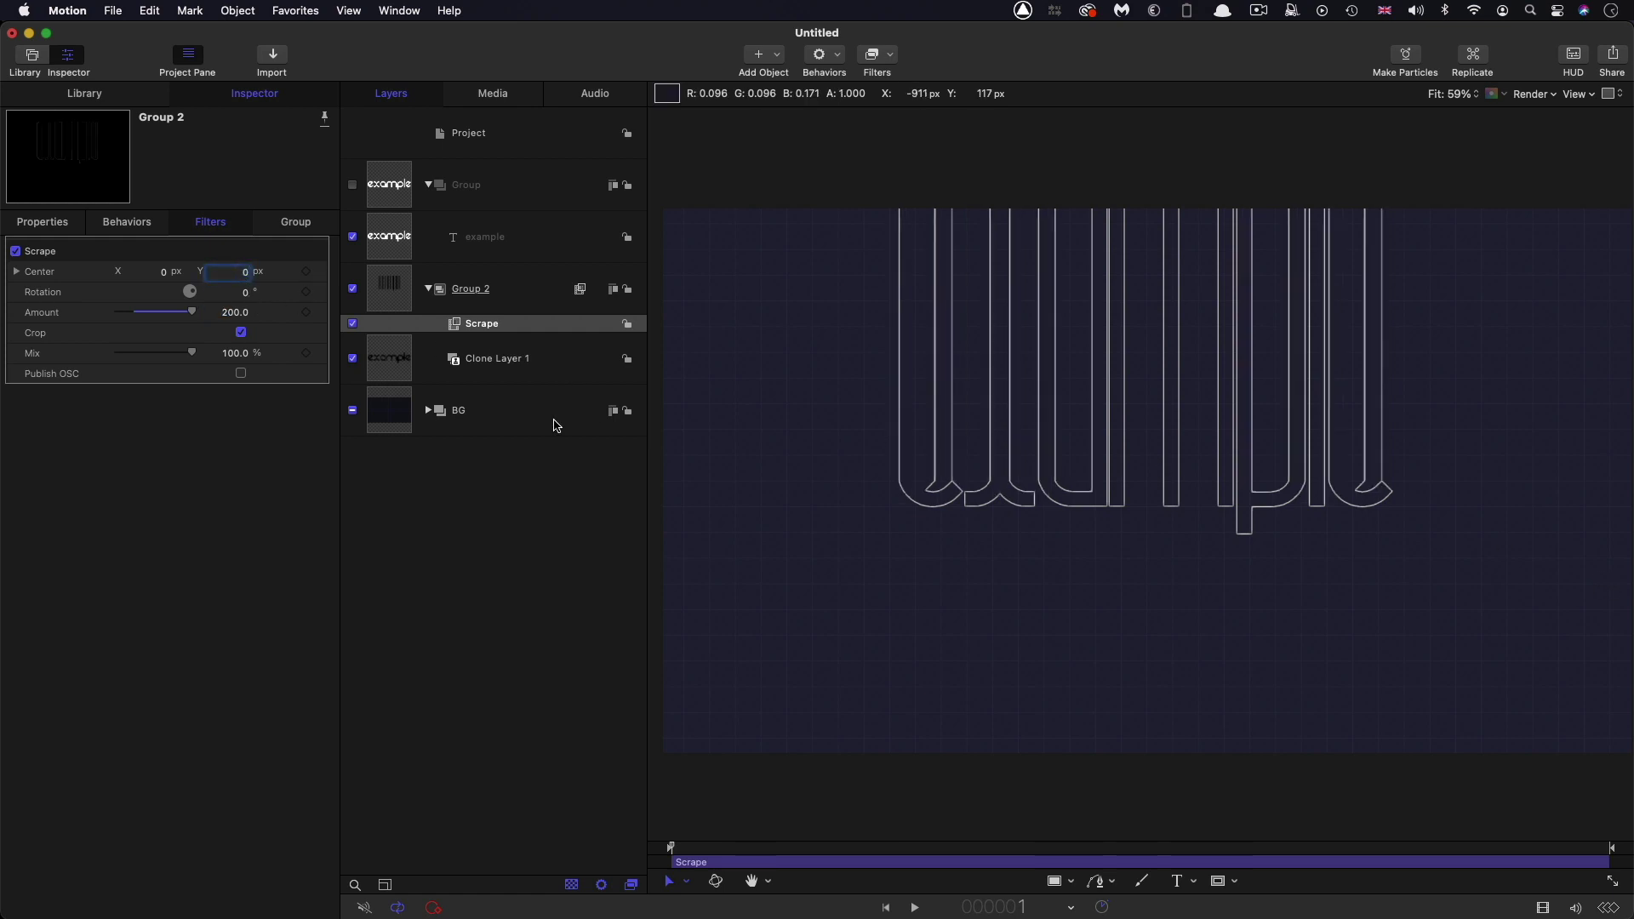
{"action": "left_click_drag", "start_coordinate": [246, 275], "coordinate": [216, 274]}
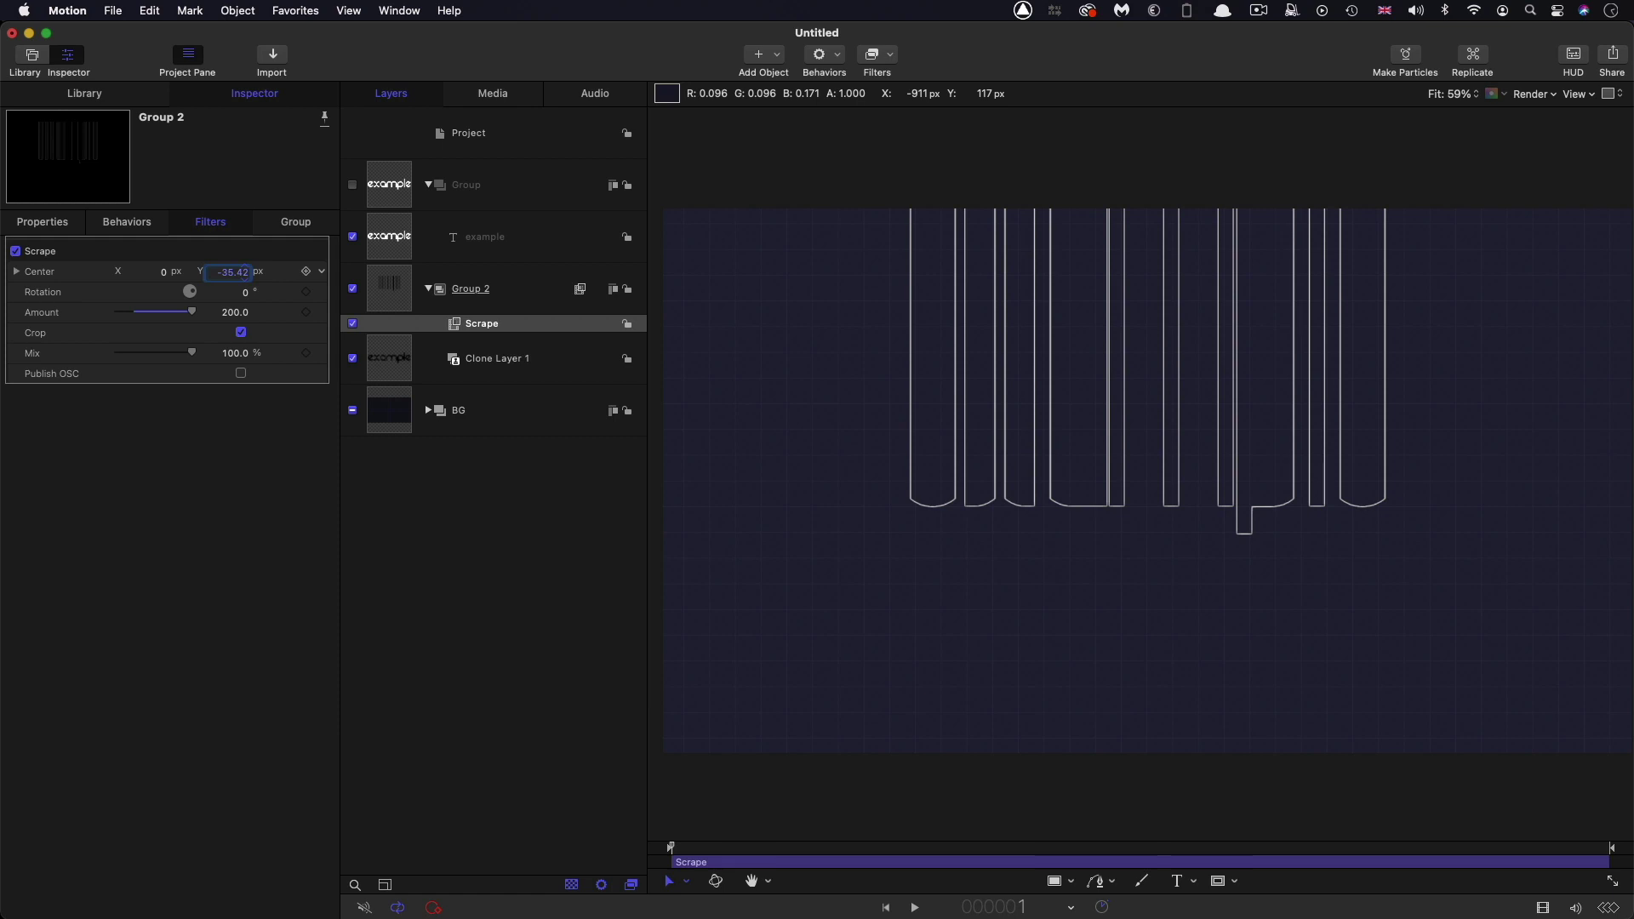
{"action": "left_click_drag", "start_coordinate": [216, 274], "coordinate": [216, 275]}
Step: Enter -35 for the scrape centre Y and rename Group 2 to Up
{"action": "type", "text": "-35"}
{"action": "left_click", "coordinate": [517, 309]}
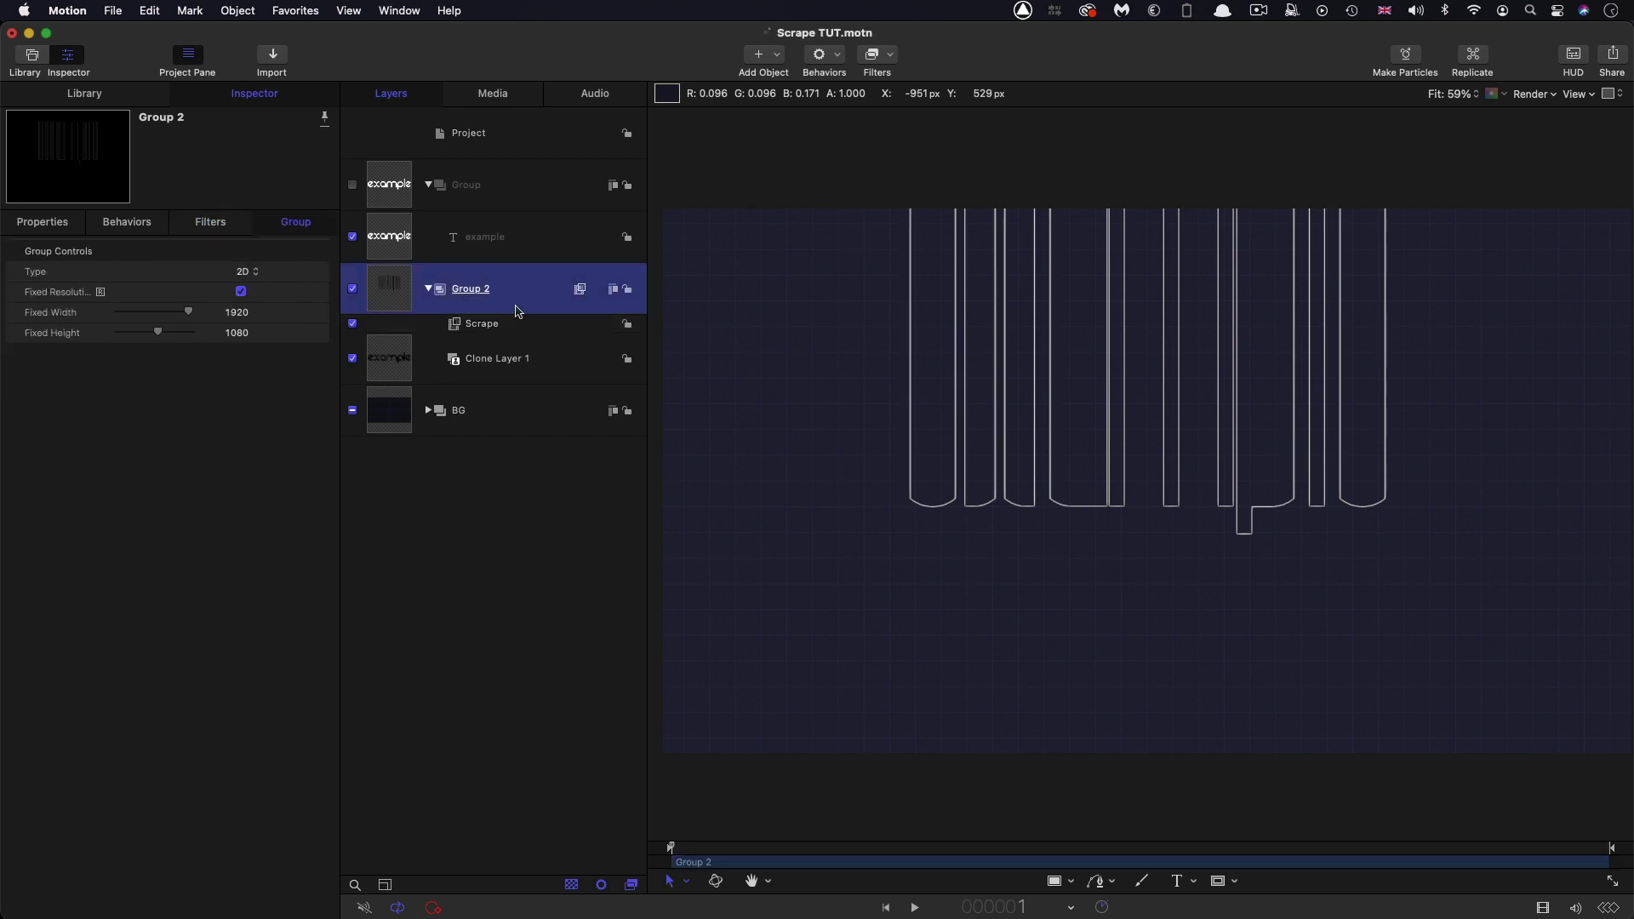
{"action": "double_click", "coordinate": [464, 293]}
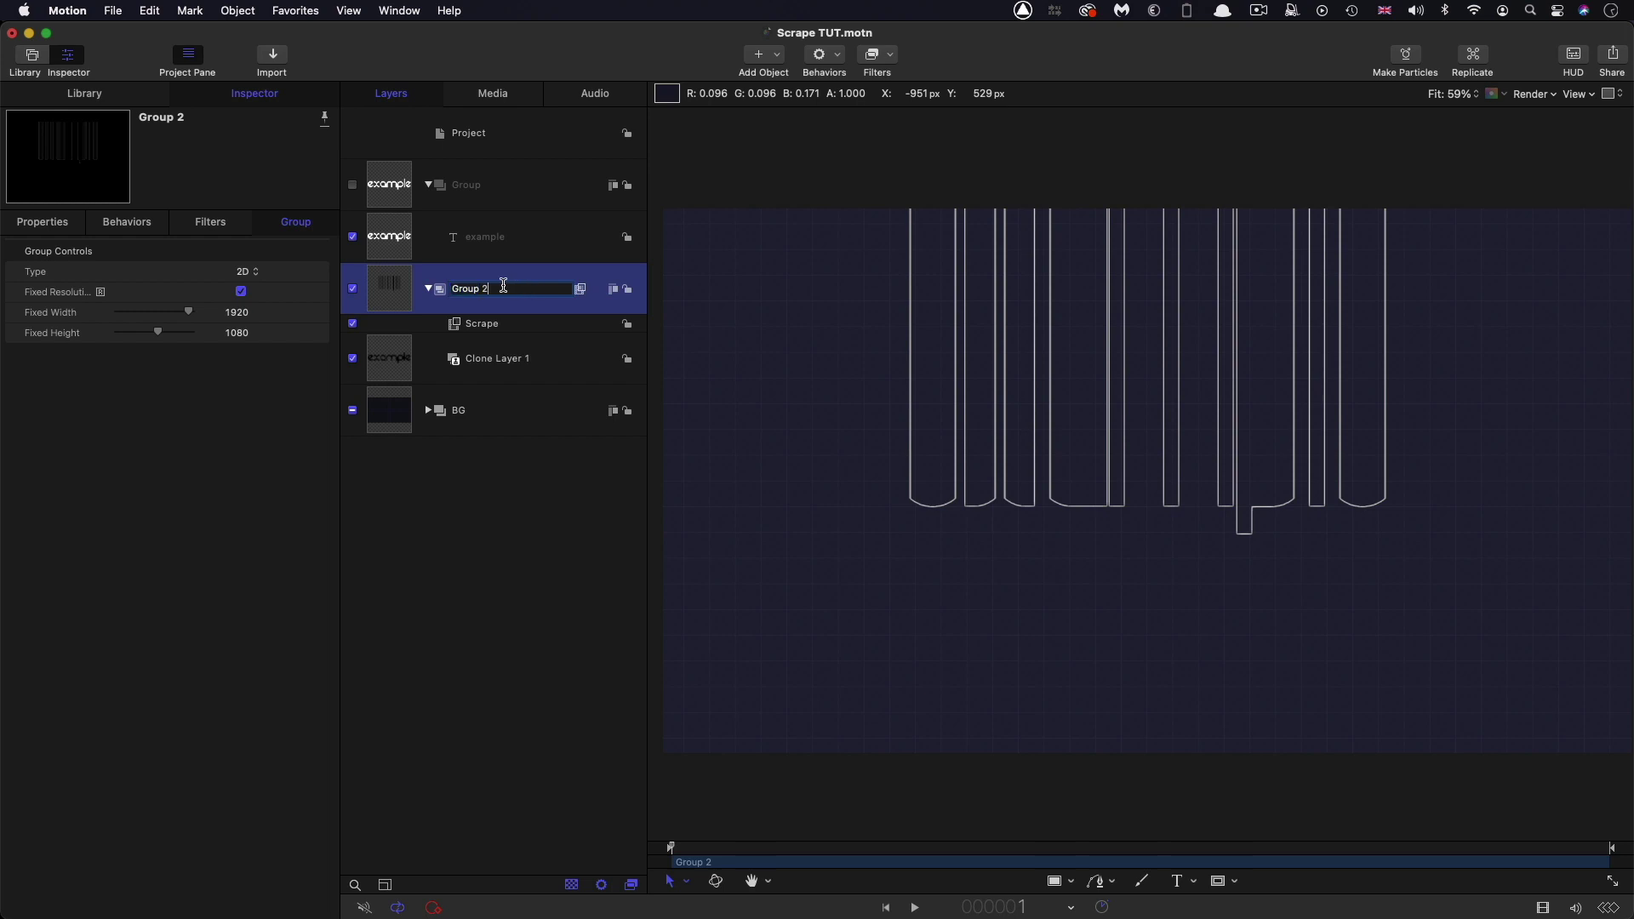
{"action": "type", "text": "Up"}
{"action": "key", "text": "Return"}
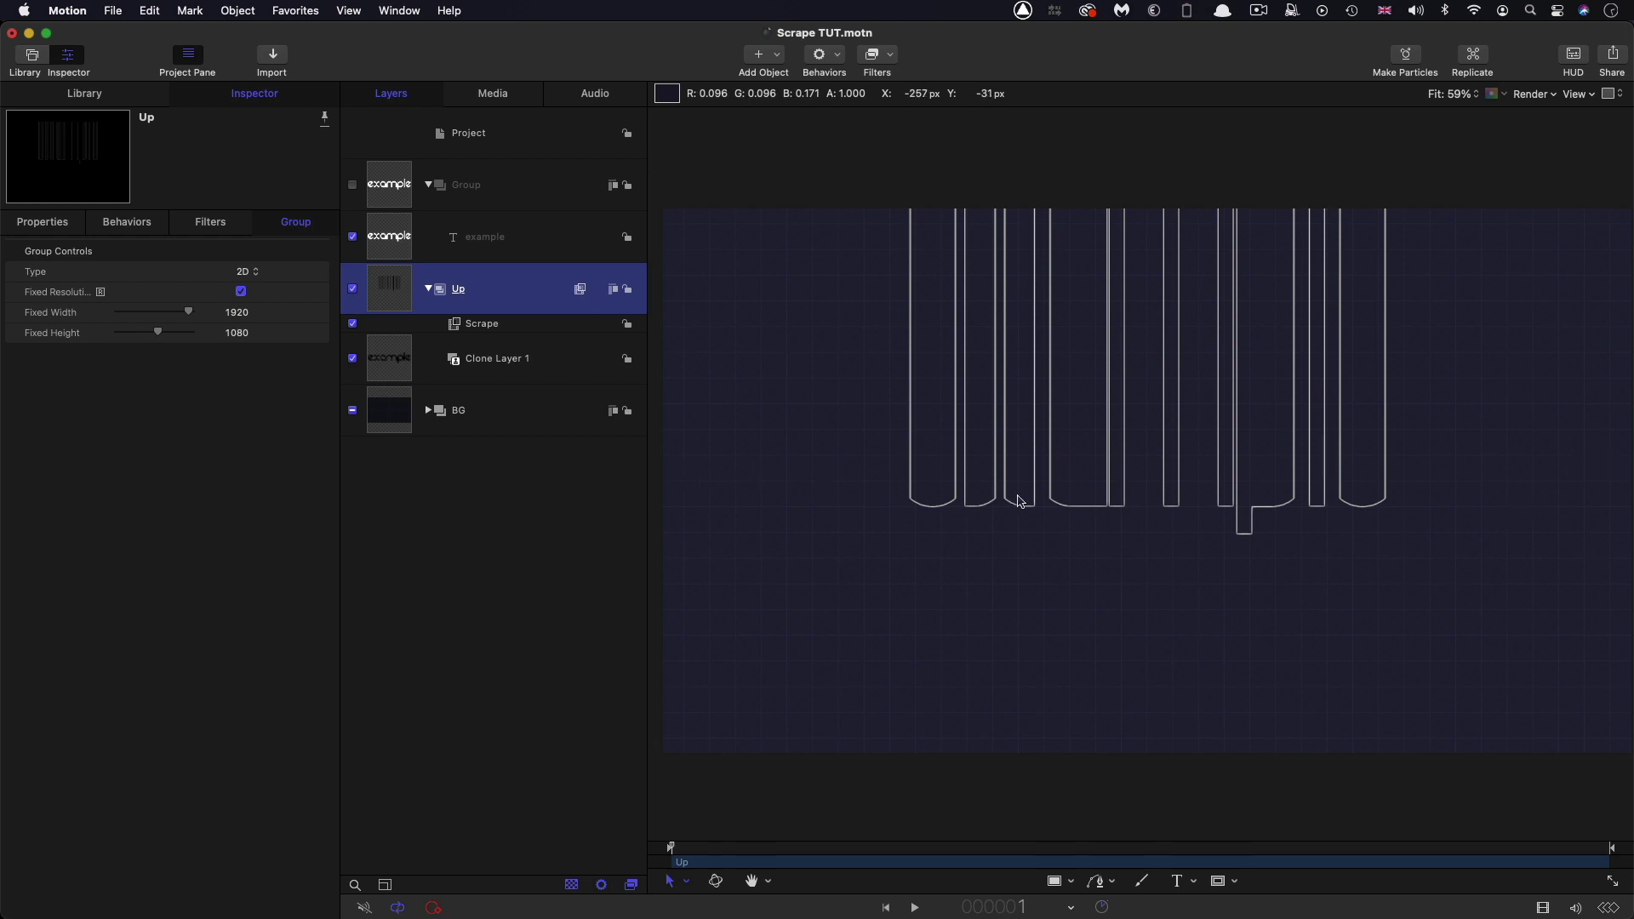
Step: Duplicate the Up group and name the copy Down
{"action": "right_click", "coordinate": [389, 282]}
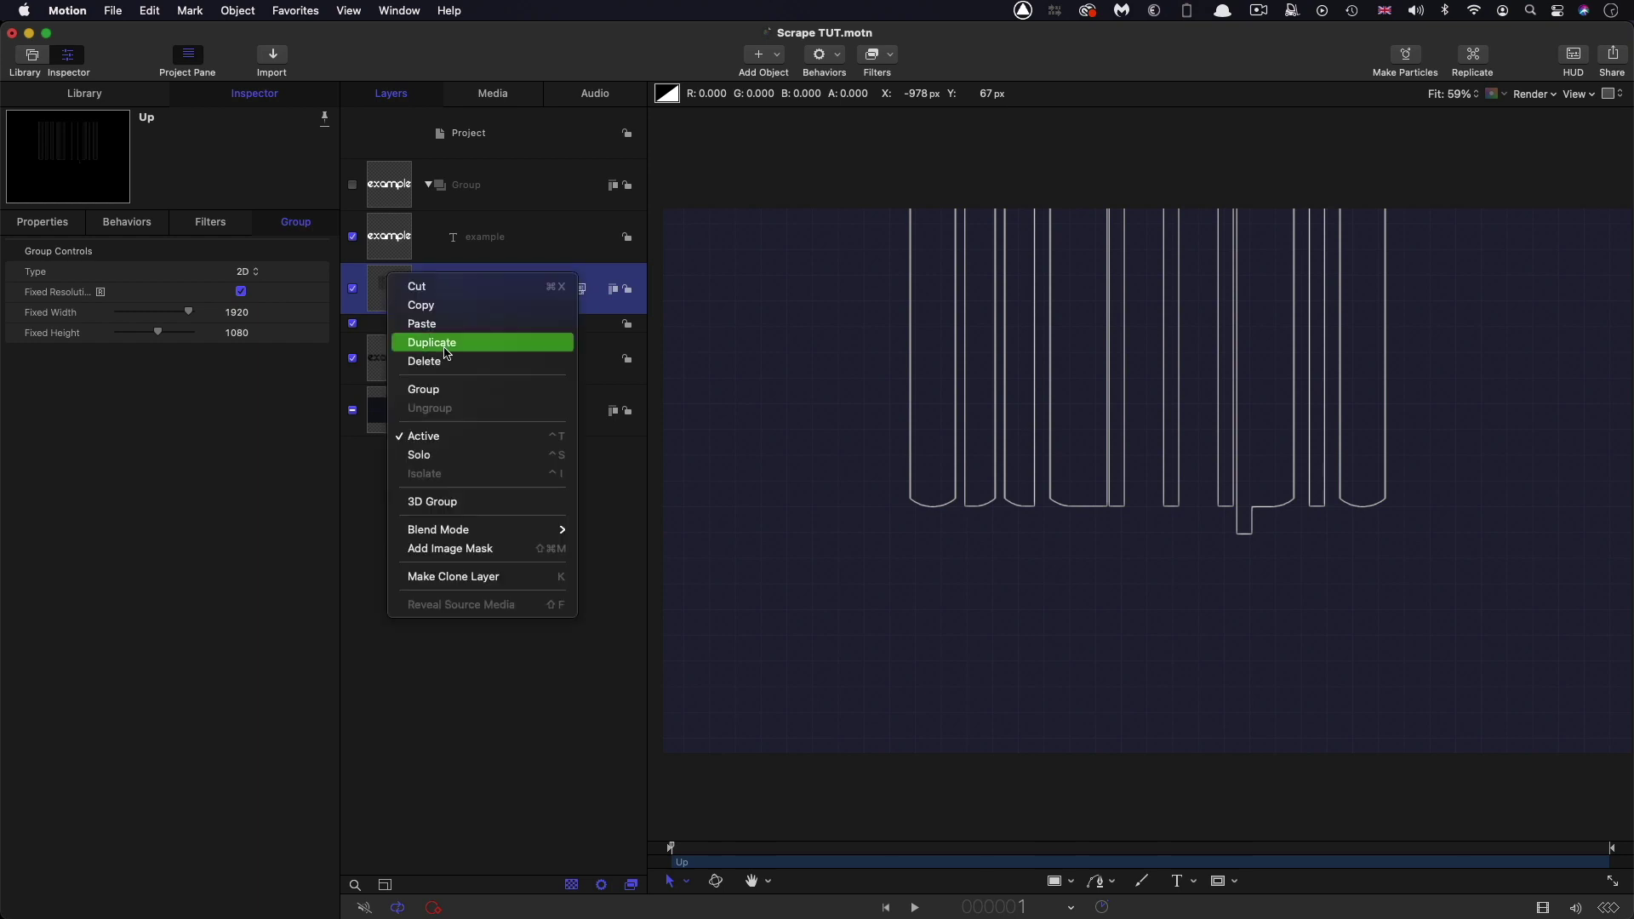
{"action": "left_click", "coordinate": [446, 342]}
{"action": "double_click", "coordinate": [385, 286]}
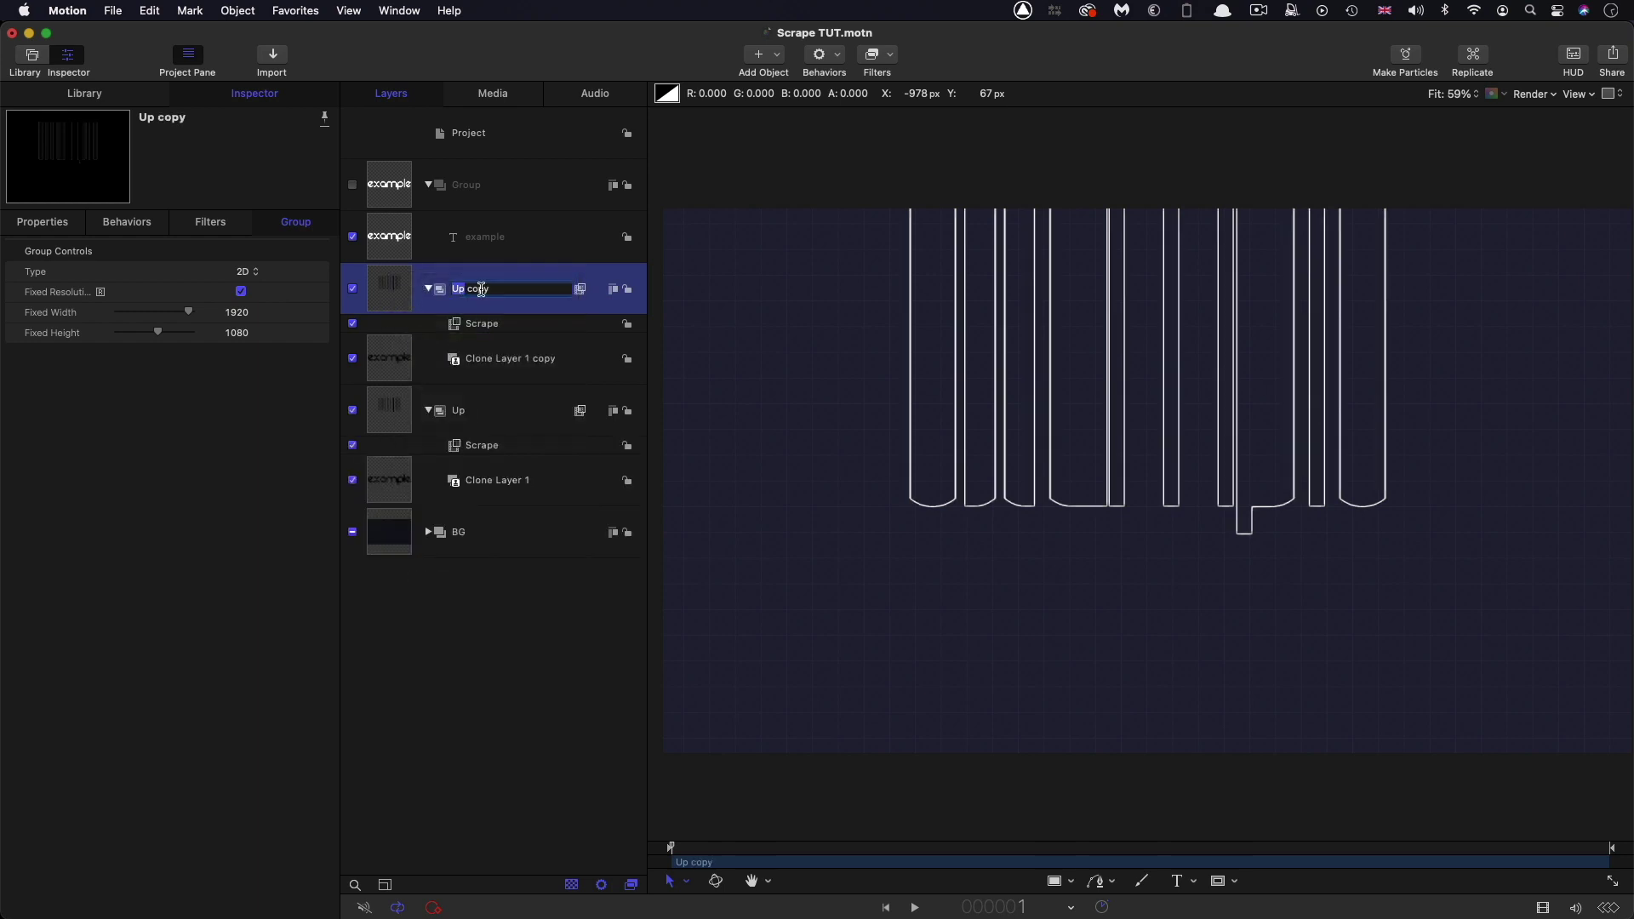
{"action": "type", "text": "Down"}
{"action": "key", "text": "Return"}
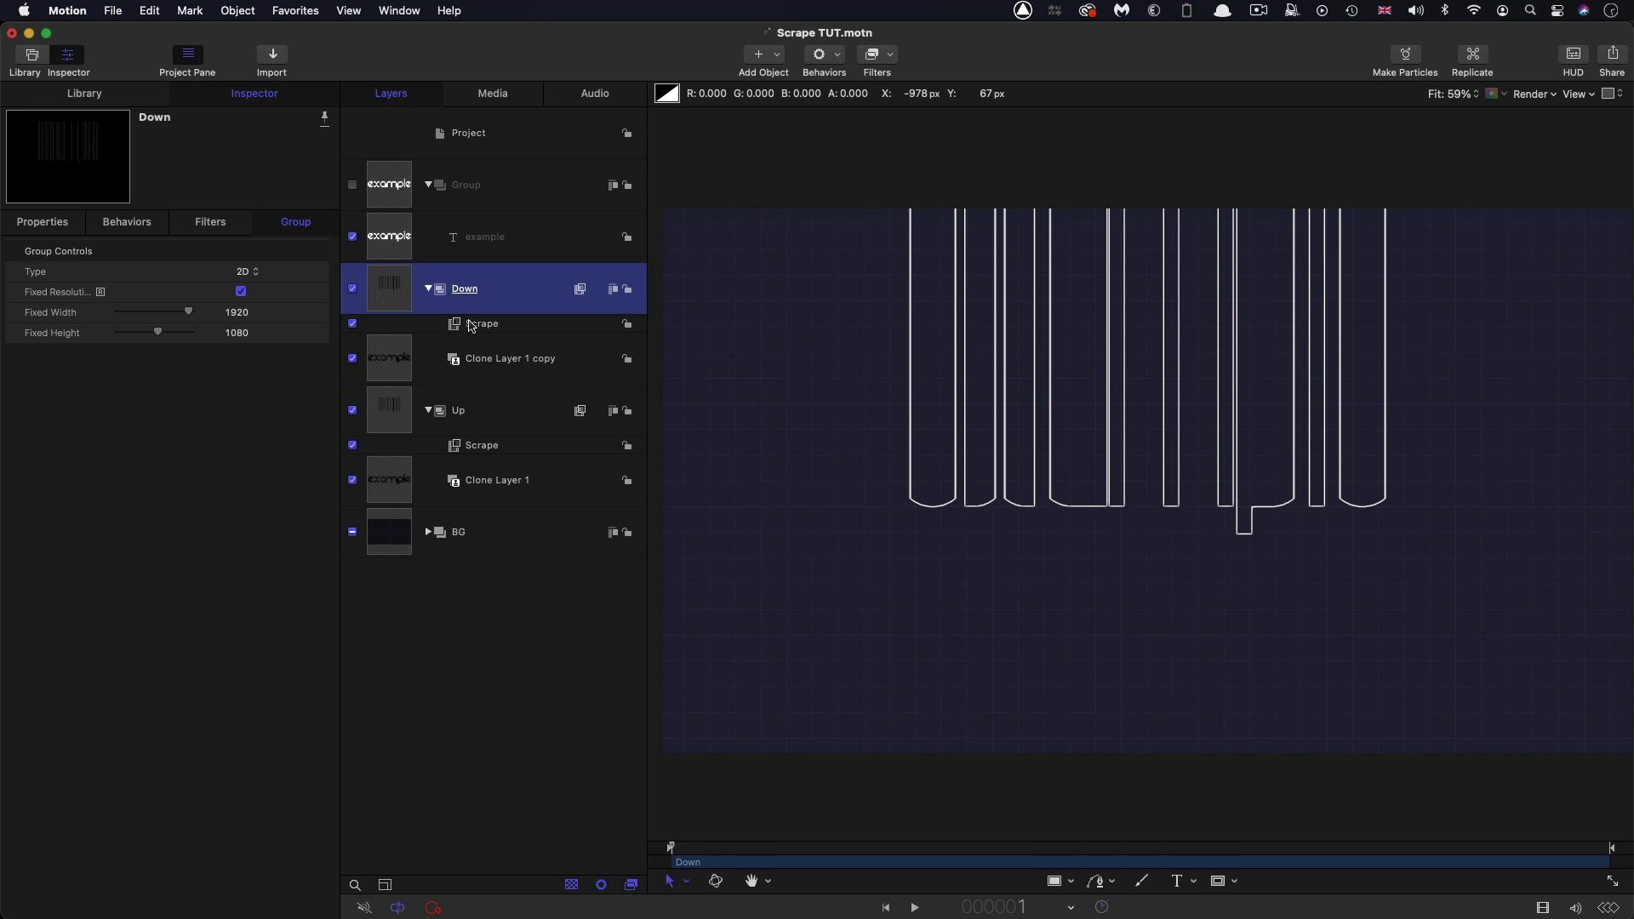
Step: Rotate Down's Scrape to 180° with centre Y 70, hiding Up temporarily
{"action": "left_click", "coordinate": [473, 325]}
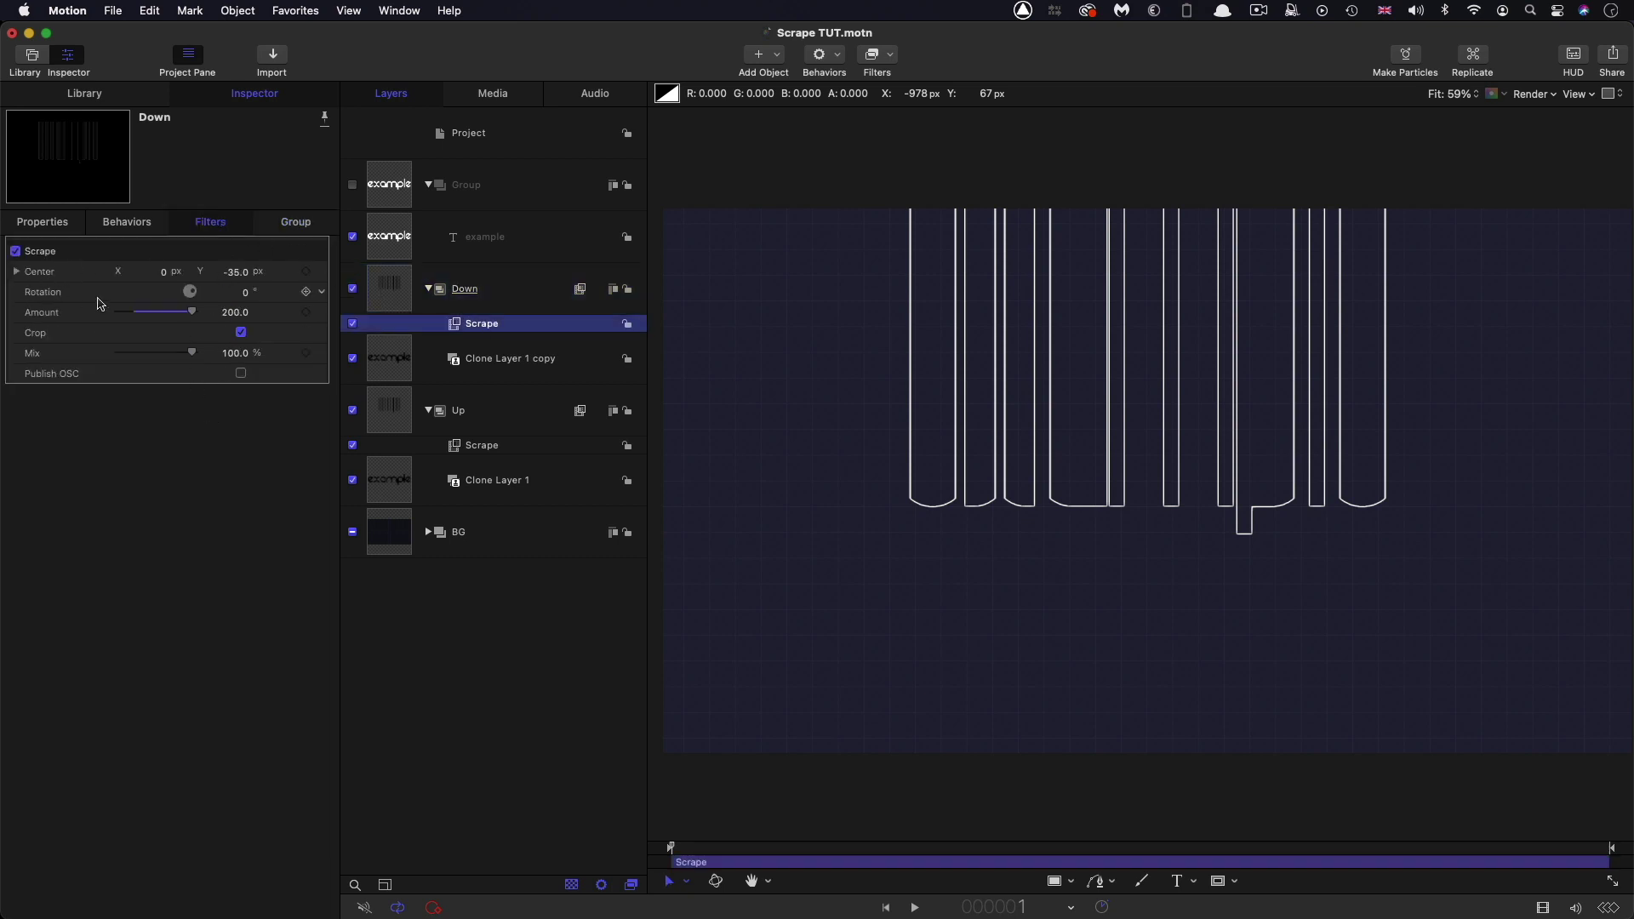
{"action": "left_click", "coordinate": [246, 294]}
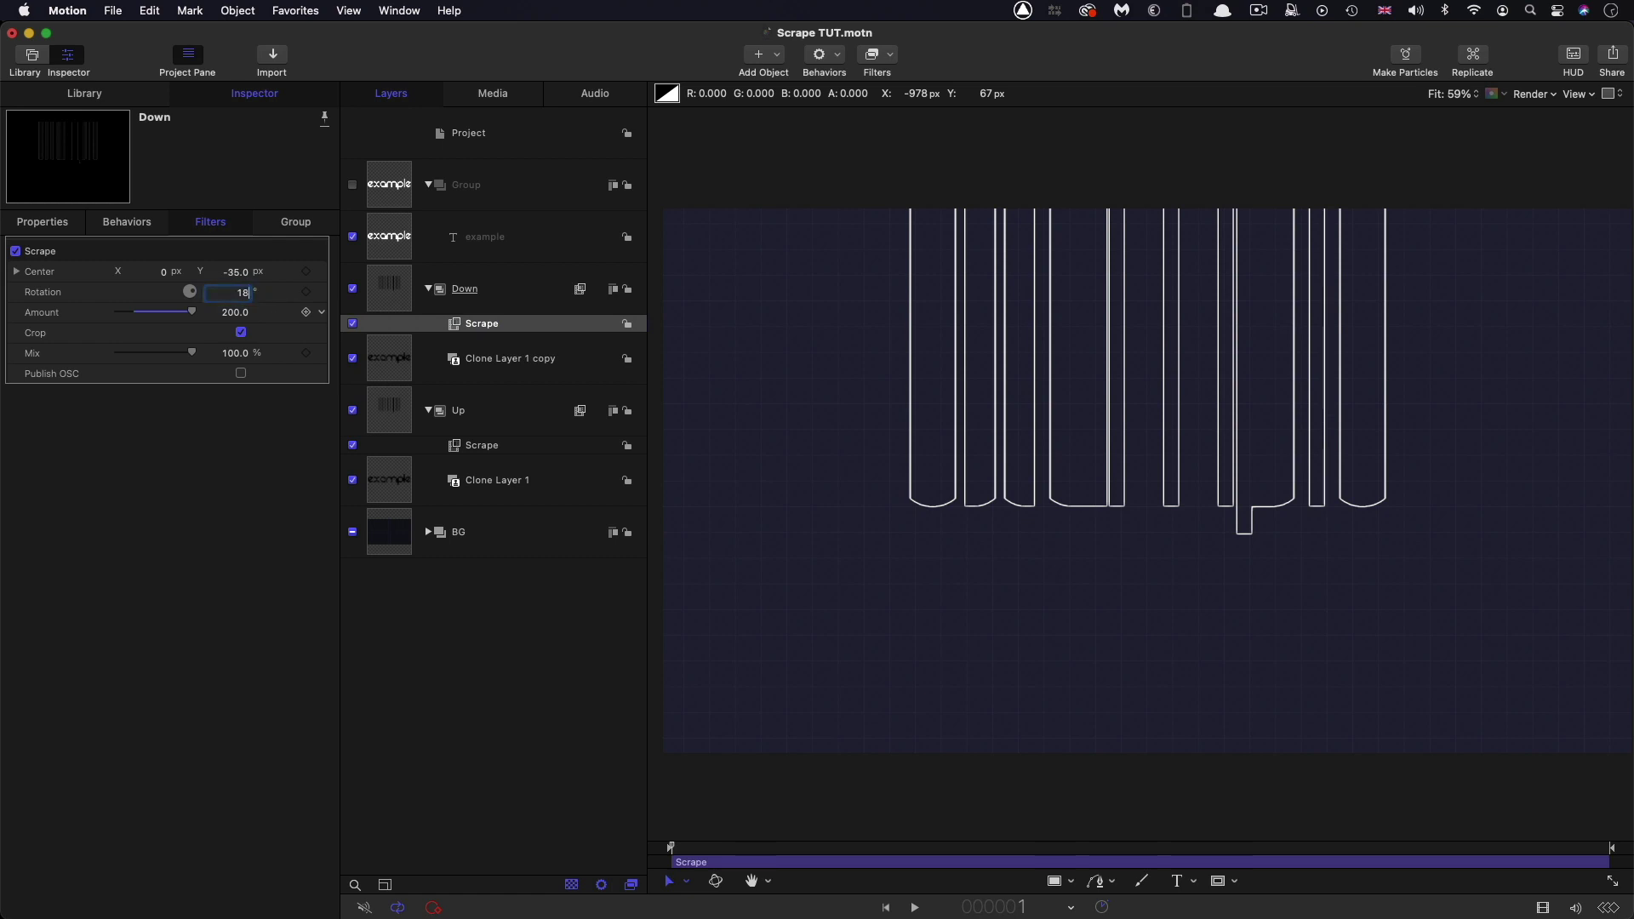
{"action": "key", "text": "Return"}
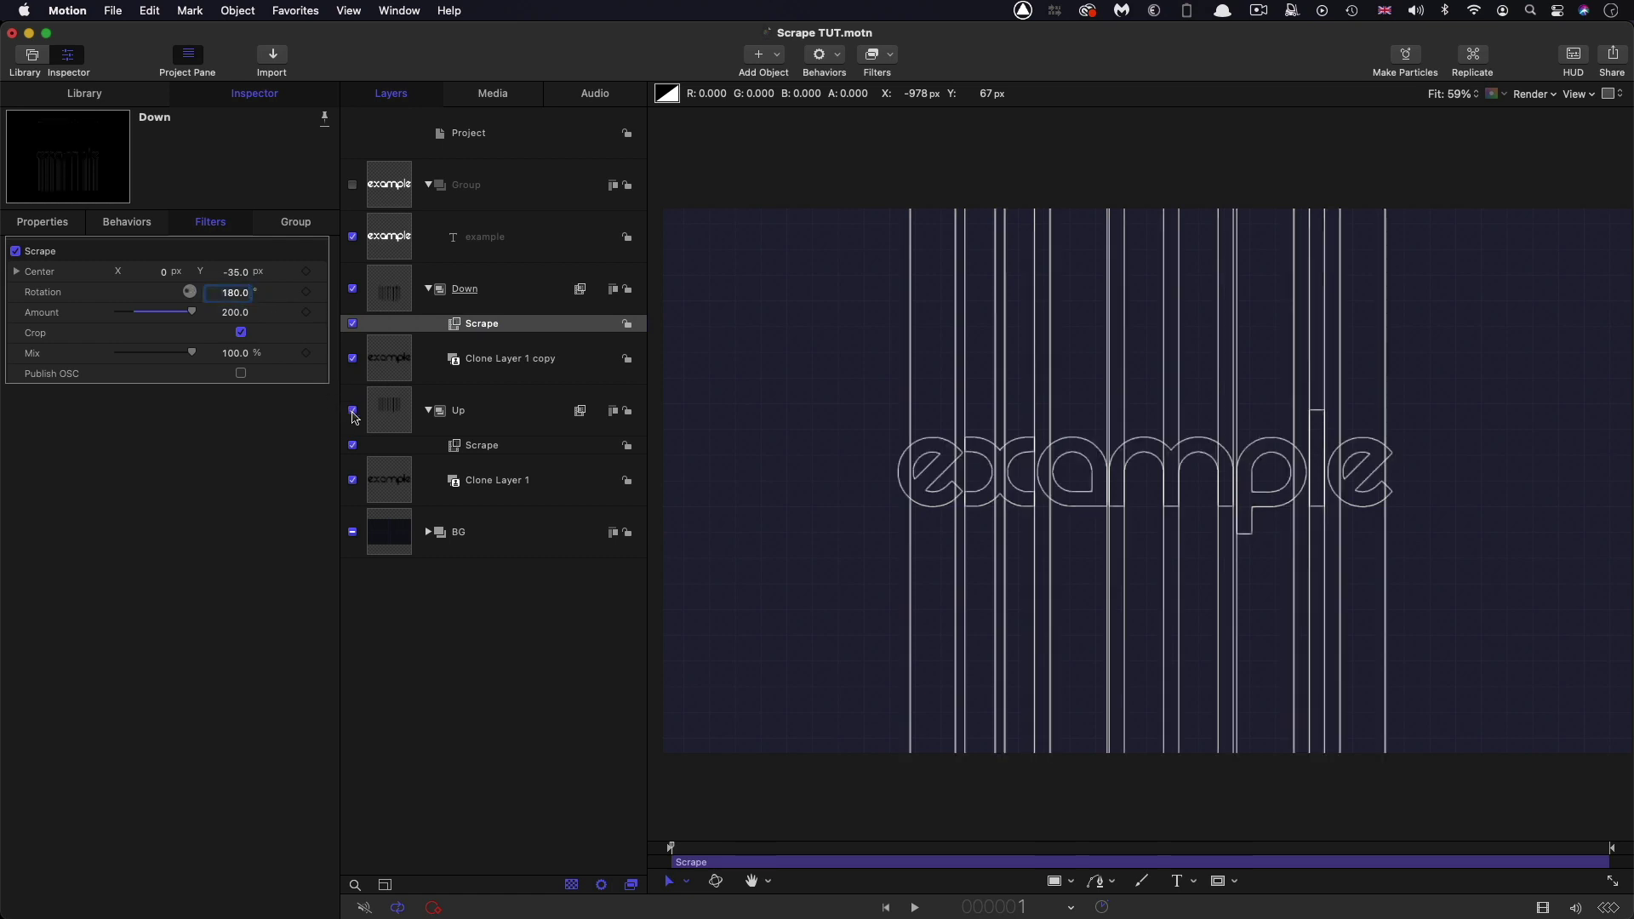
{"action": "left_click", "coordinate": [353, 412]}
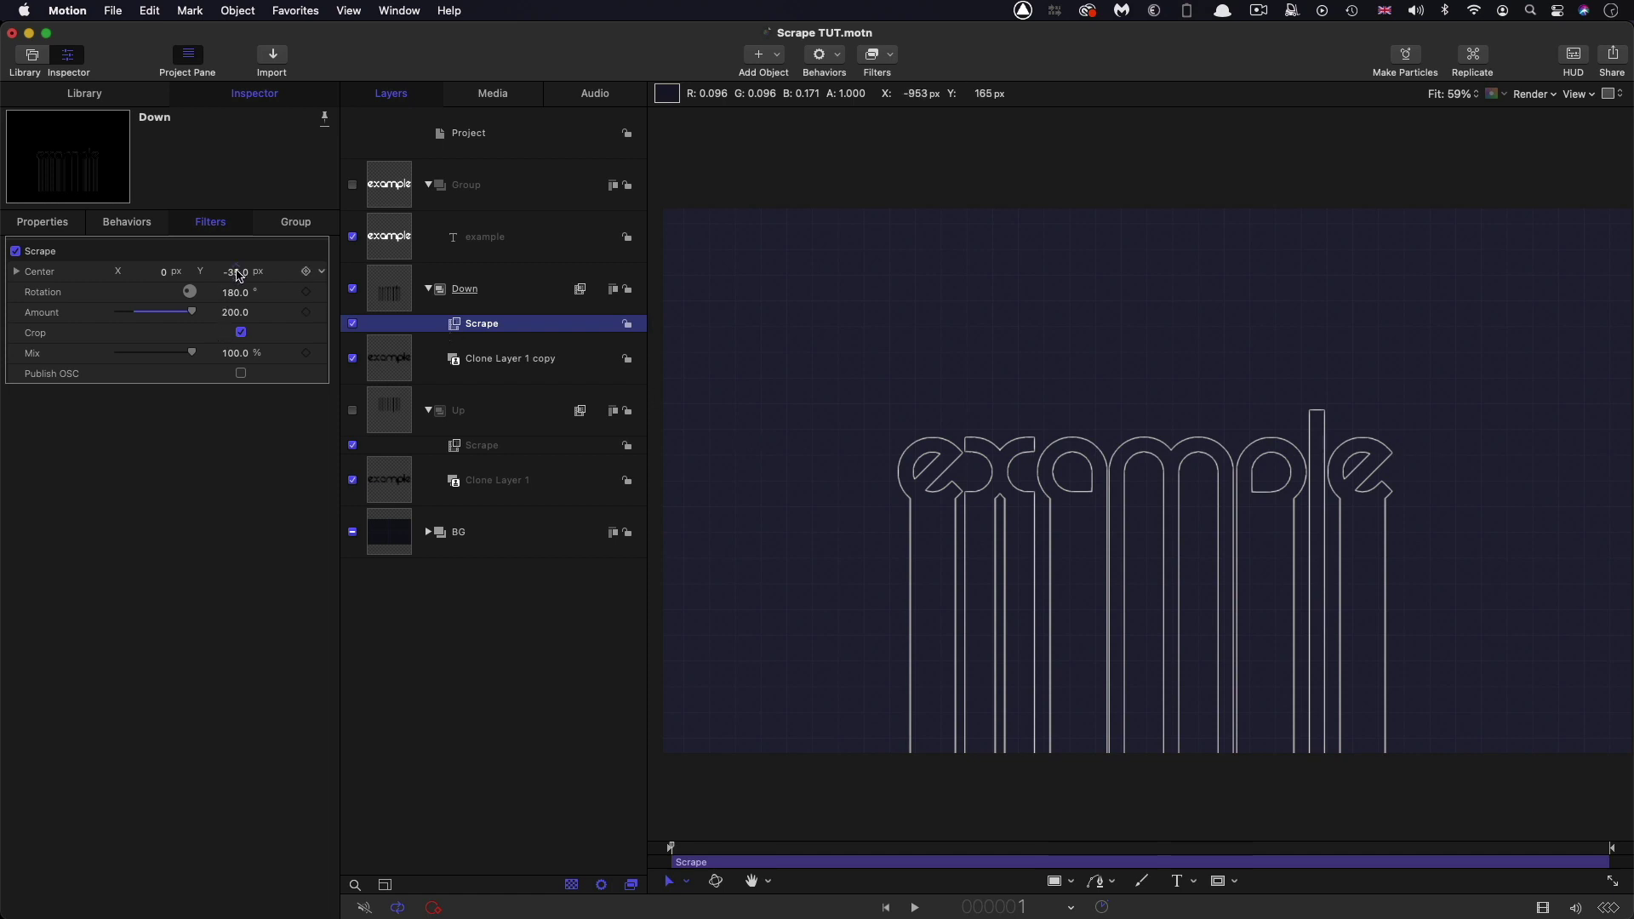
{"action": "left_click", "coordinate": [238, 272]}
{"action": "type", "text": "70"}
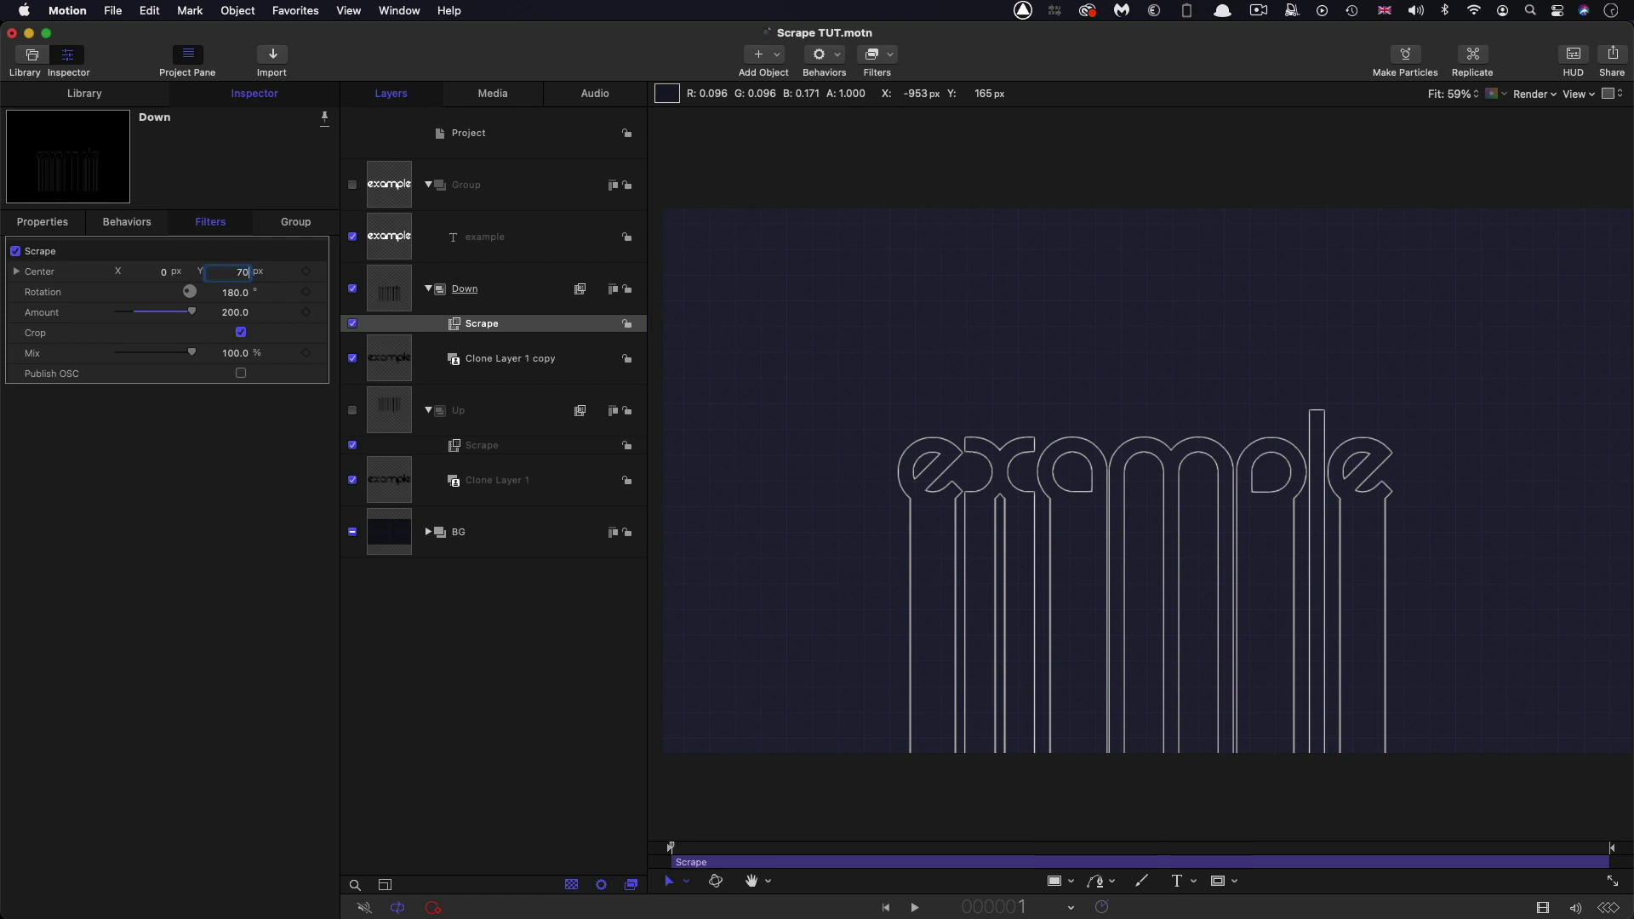
{"action": "key", "text": "Return"}
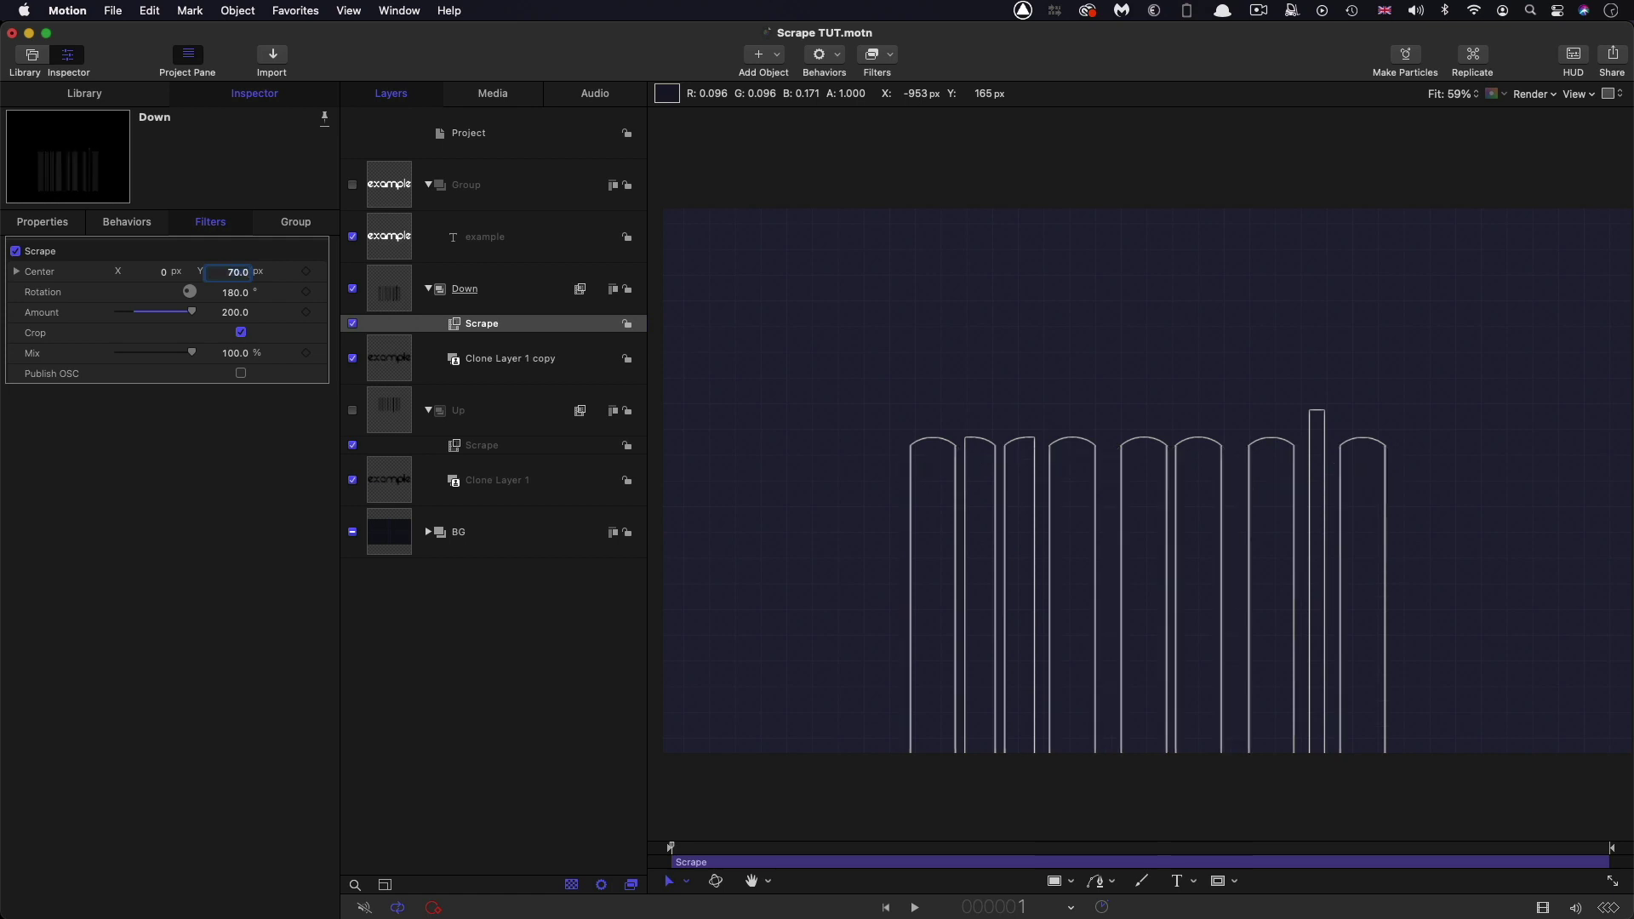
{"action": "left_click_drag", "start_coordinate": [239, 273], "coordinate": [237, 275]}
{"action": "left_click", "coordinate": [352, 411]}
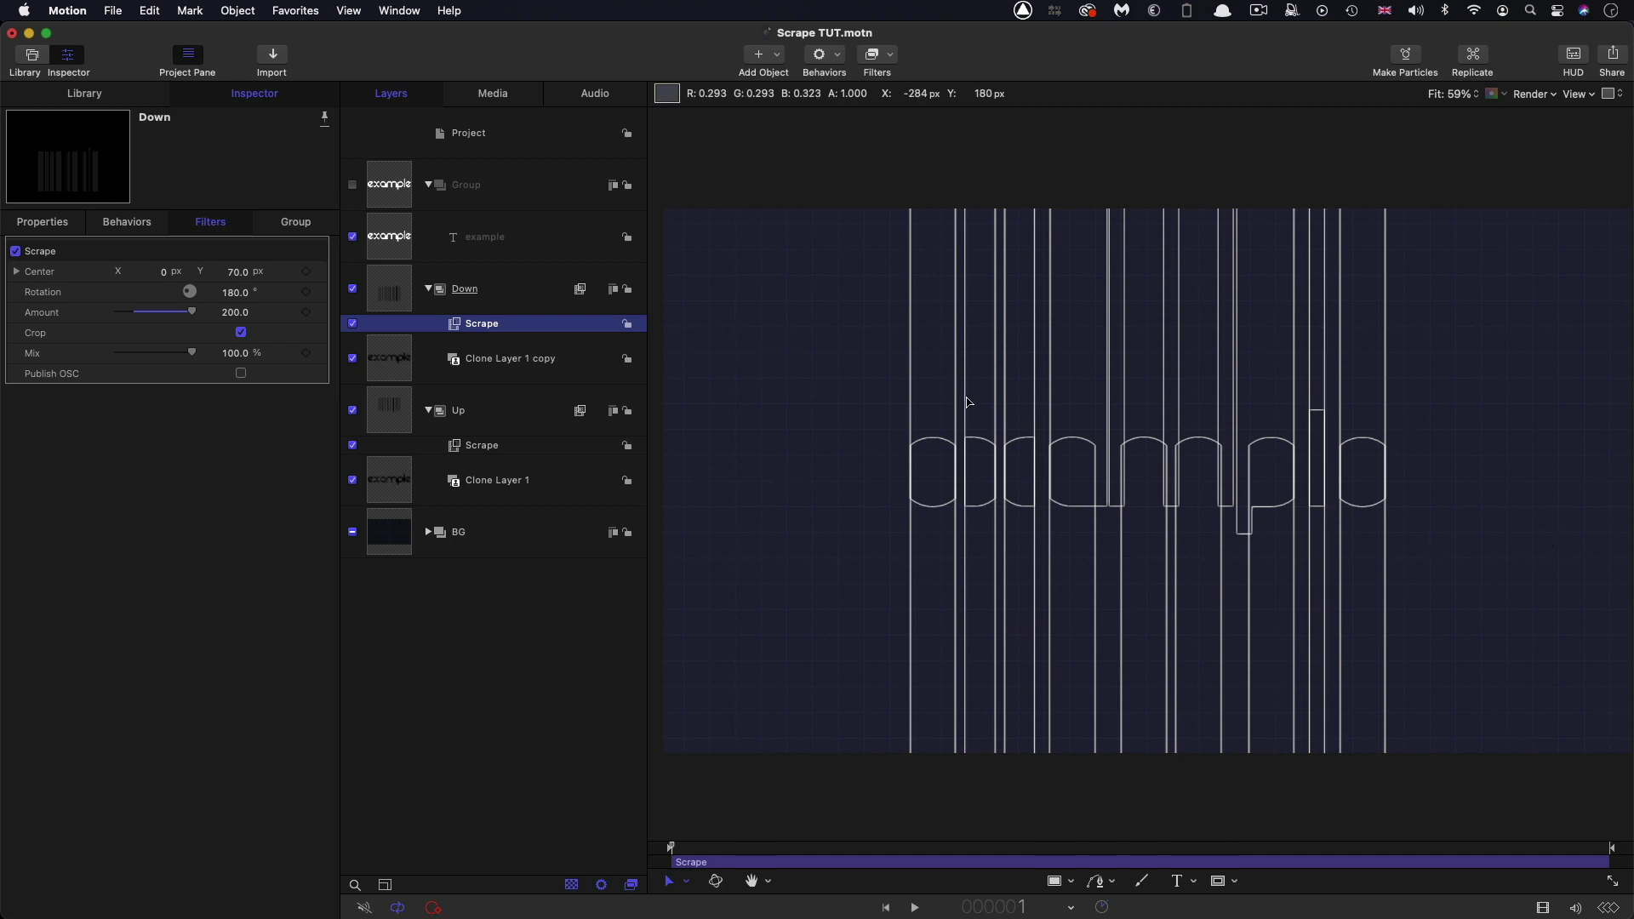
Step: Duplicate the Down group and hide both Down and Up
{"action": "left_click", "coordinate": [387, 286]}
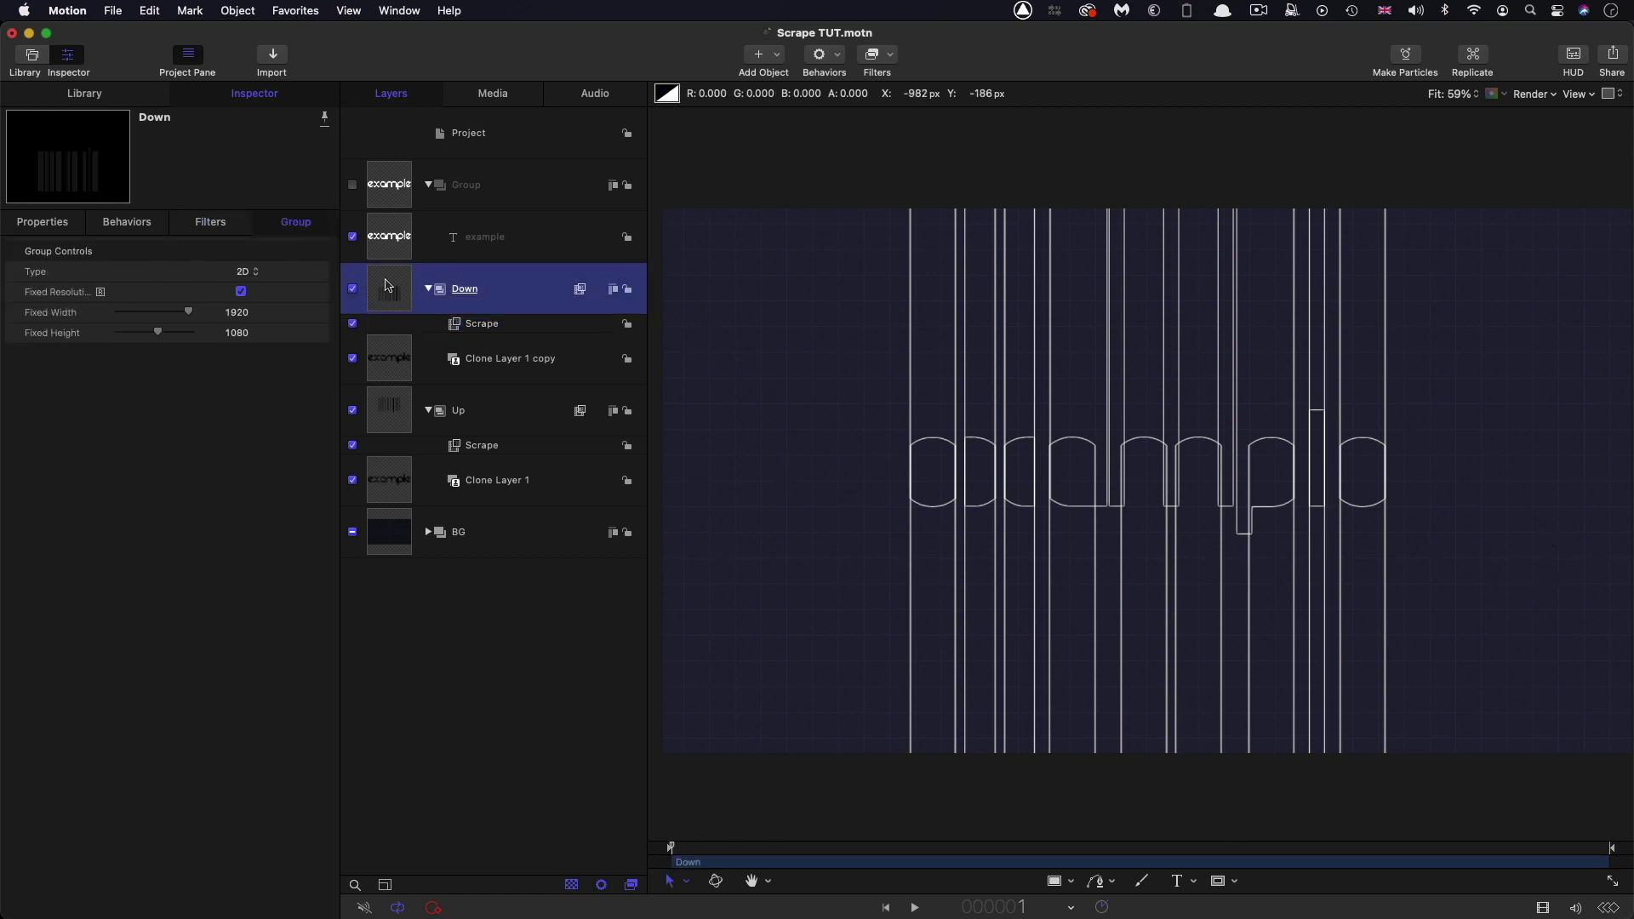
{"action": "right_click", "coordinate": [387, 286]}
{"action": "left_click", "coordinate": [410, 359]}
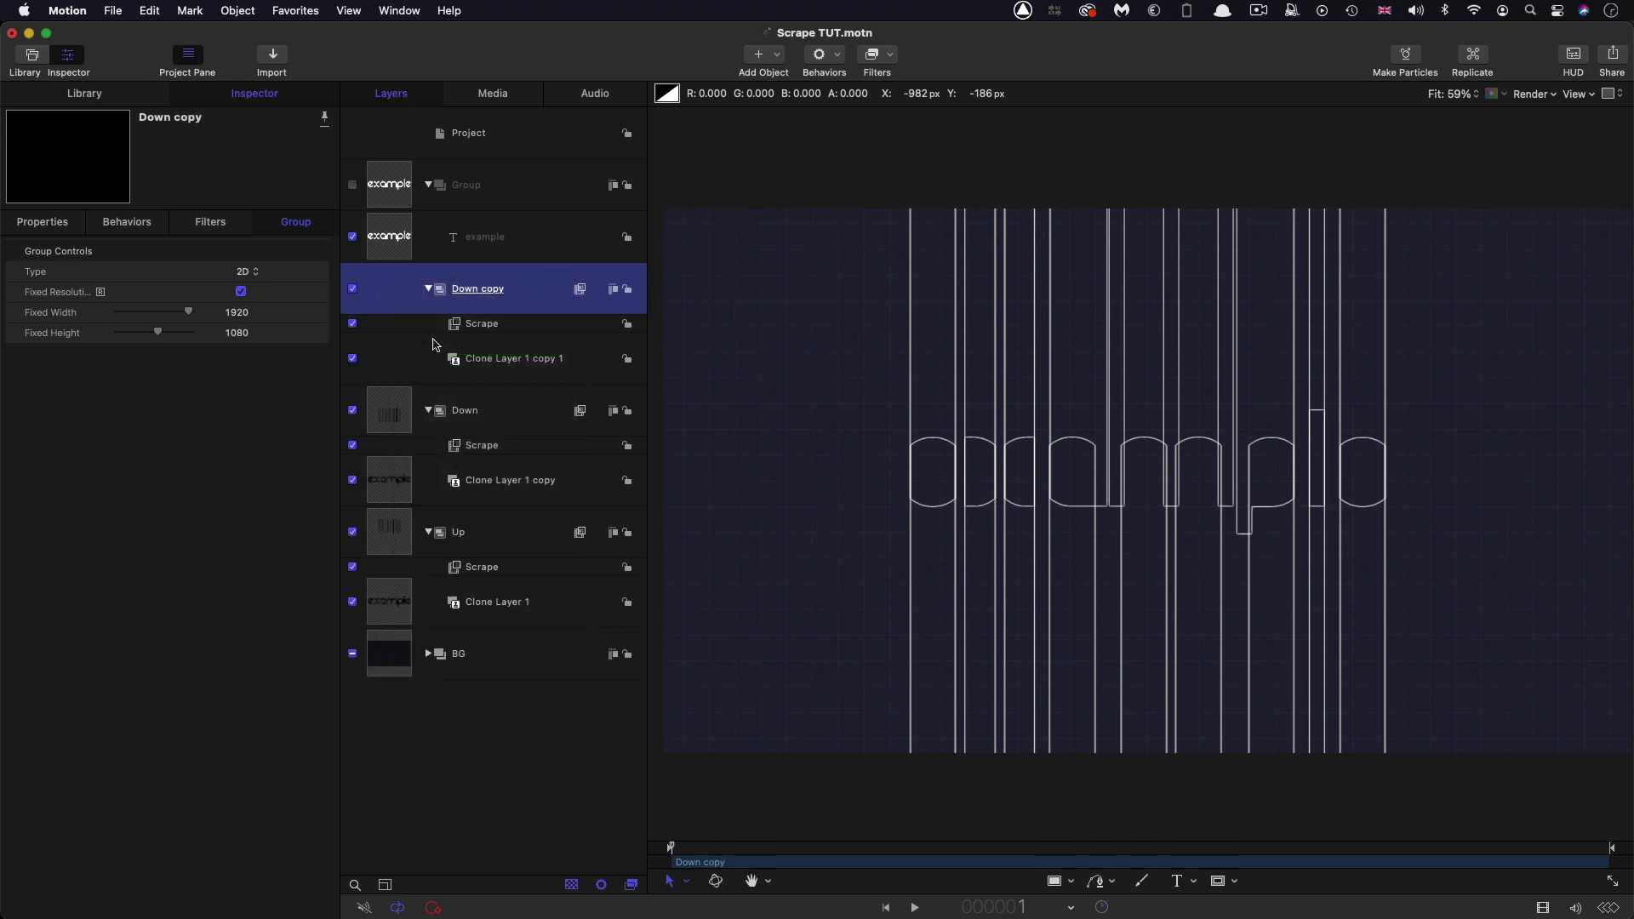
{"action": "left_click", "coordinate": [353, 410]}
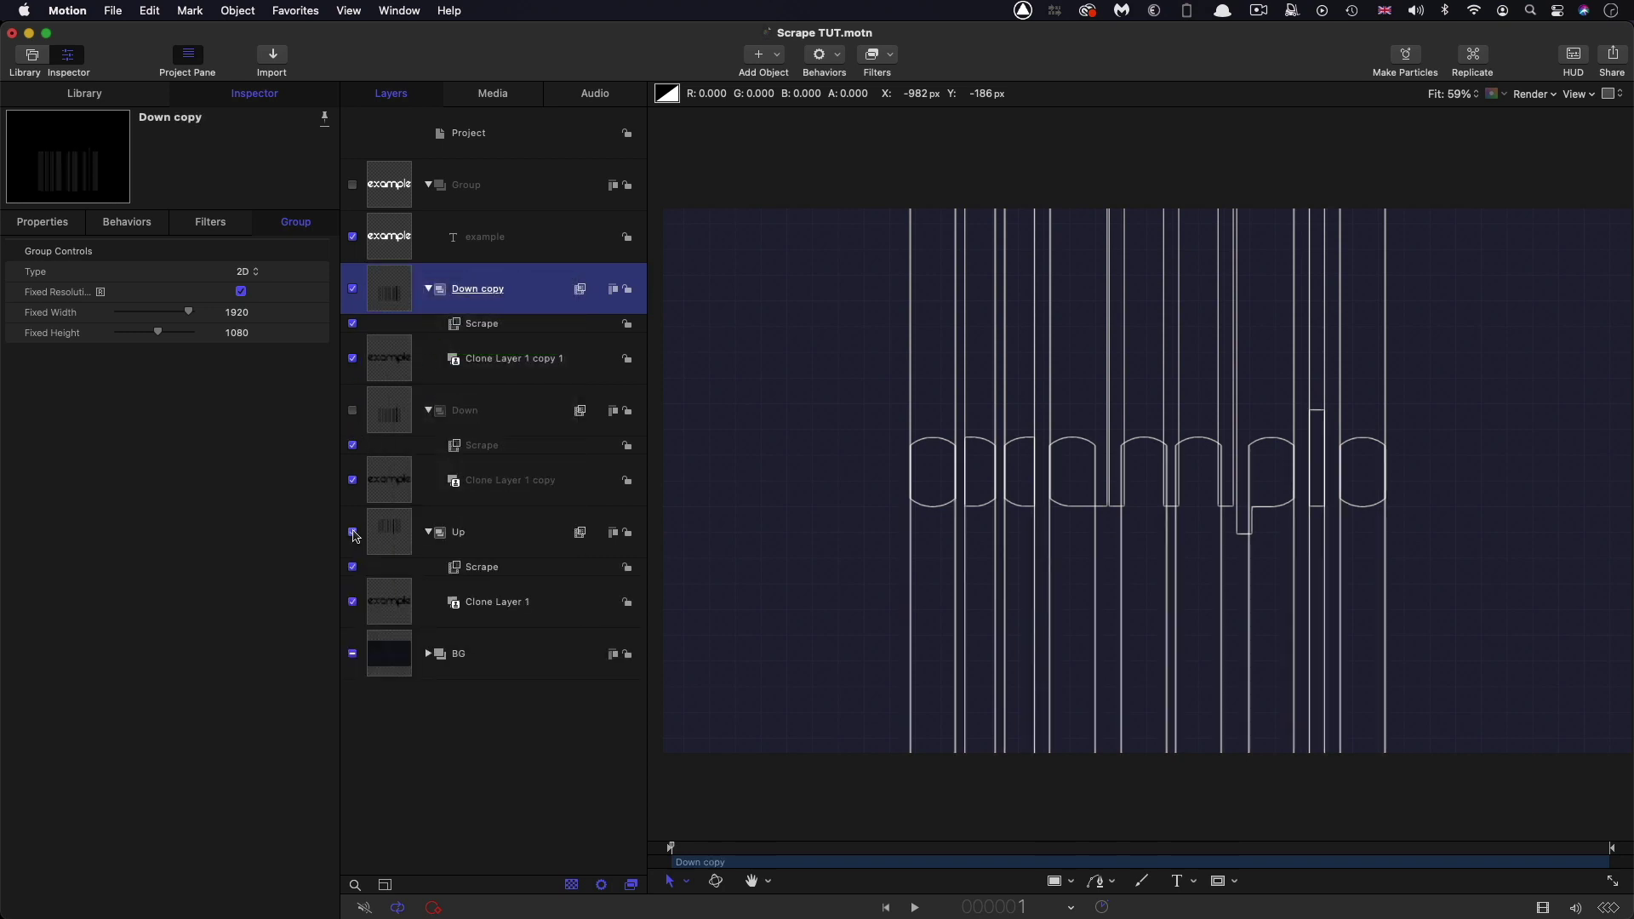
{"action": "left_click", "coordinate": [353, 533]}
Step: Set the copy's Scrape rotation to 90° for horizontal lines
{"action": "left_click", "coordinate": [221, 225]}
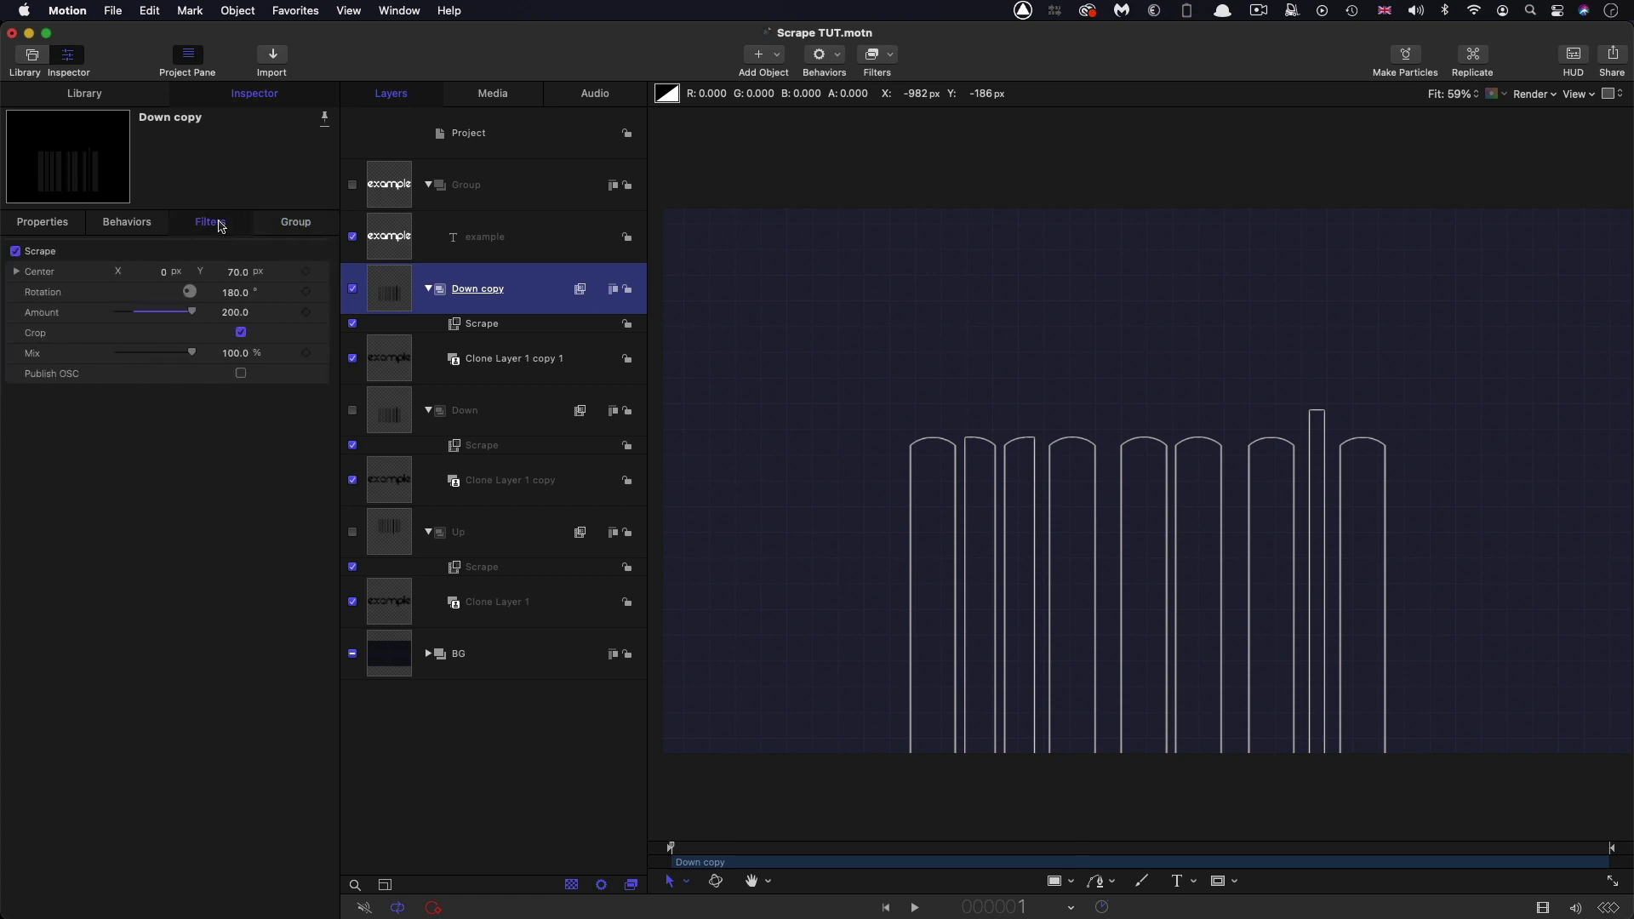
{"action": "left_click", "coordinate": [236, 294]}
{"action": "type", "text": "90"}
{"action": "key", "text": "Return"}
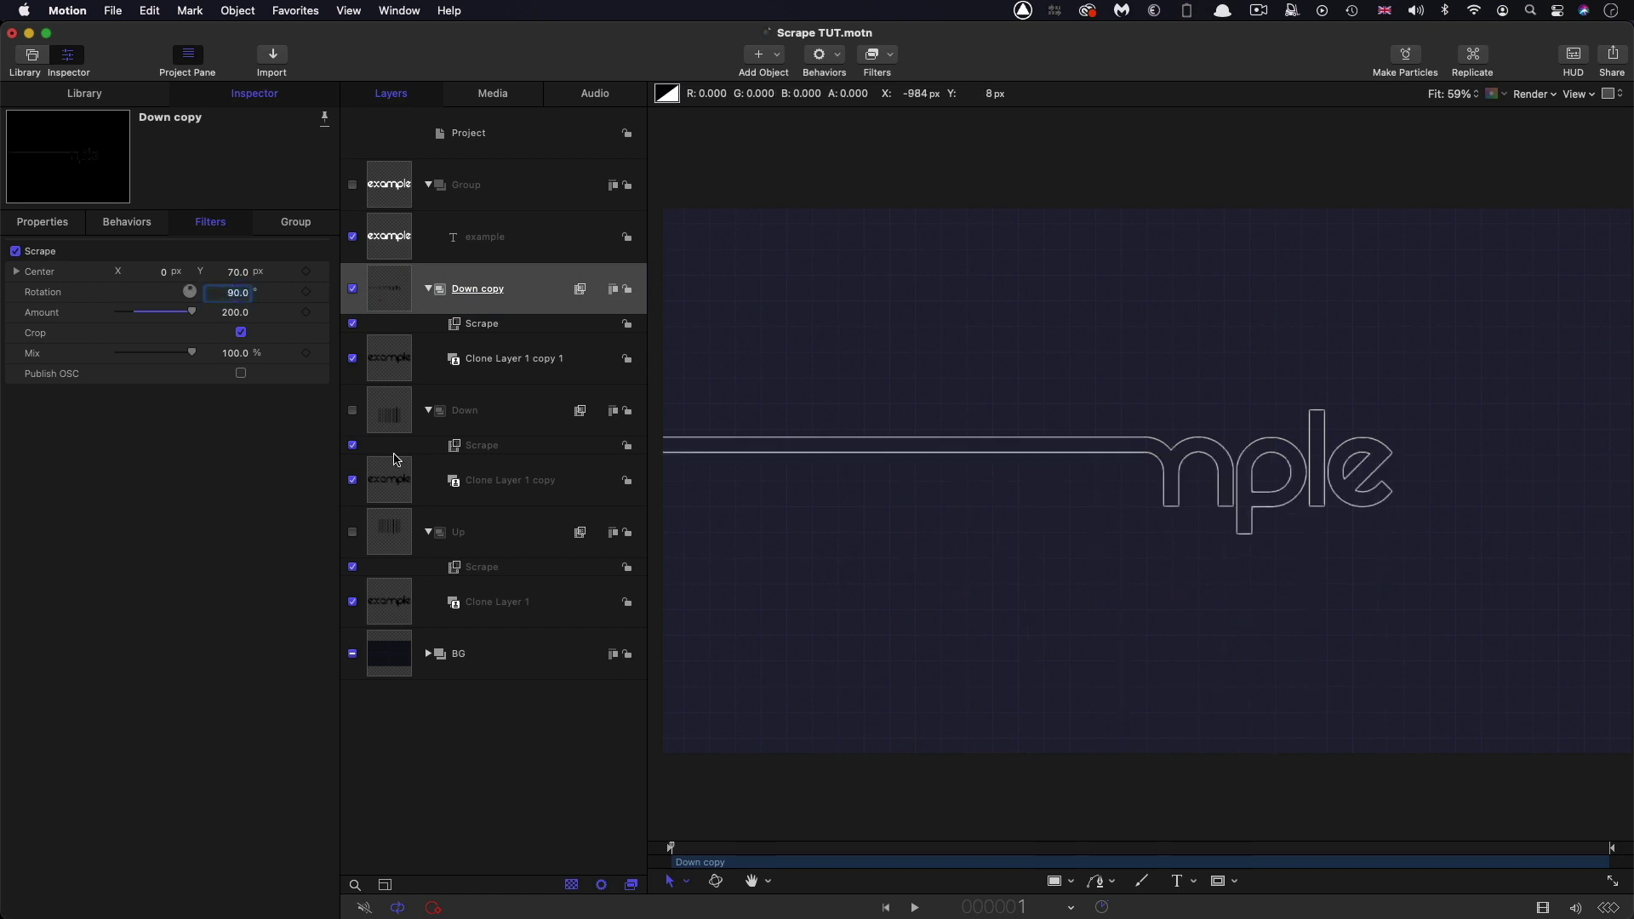
Step: Rename the Down copy group to Left
{"action": "left_click", "coordinate": [504, 290]}
{"action": "double_click", "coordinate": [504, 290]}
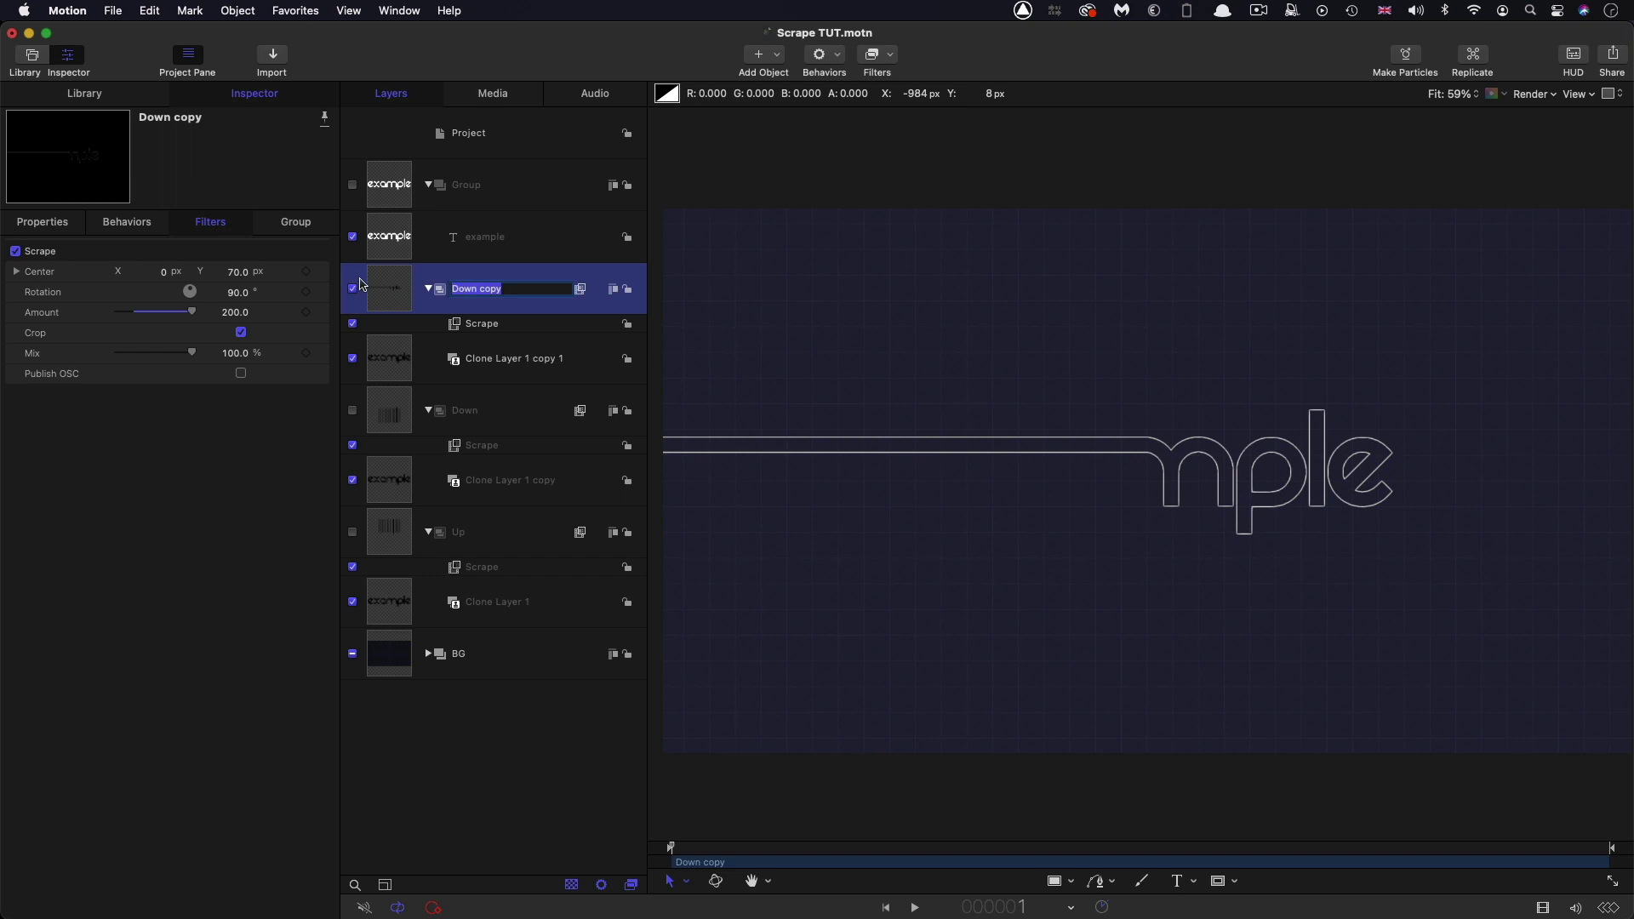
{"action": "type", "text": "Left"}
{"action": "key", "text": "Return"}
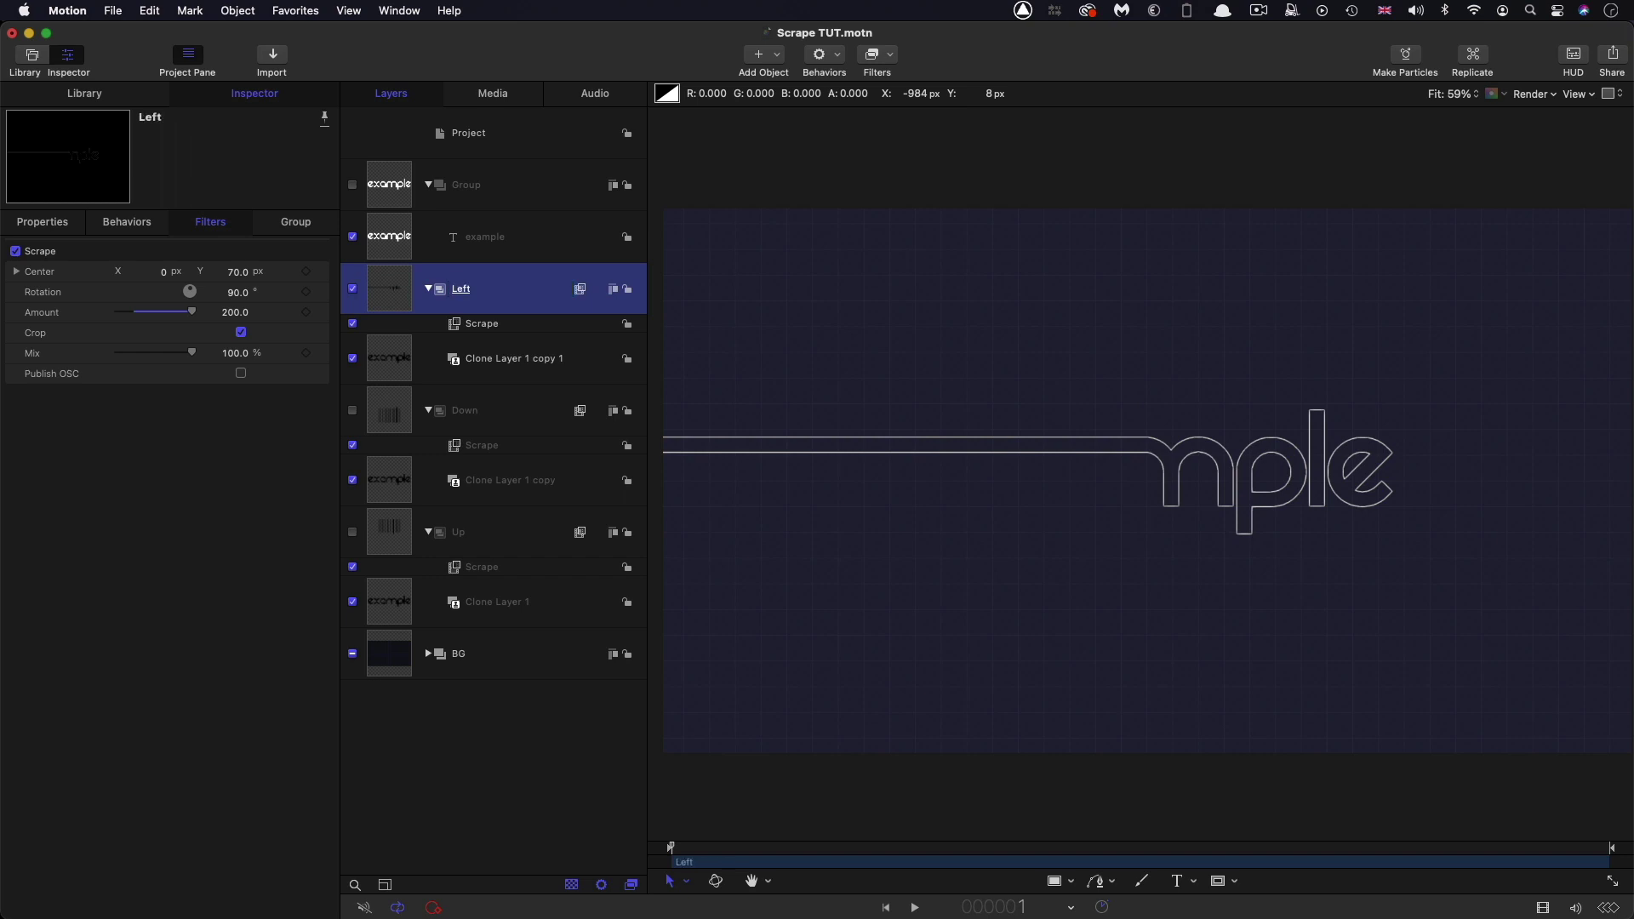
Step: Set Left's Scrape centre Y to 0 and centre X to 420
{"action": "left_click", "coordinate": [240, 272]}
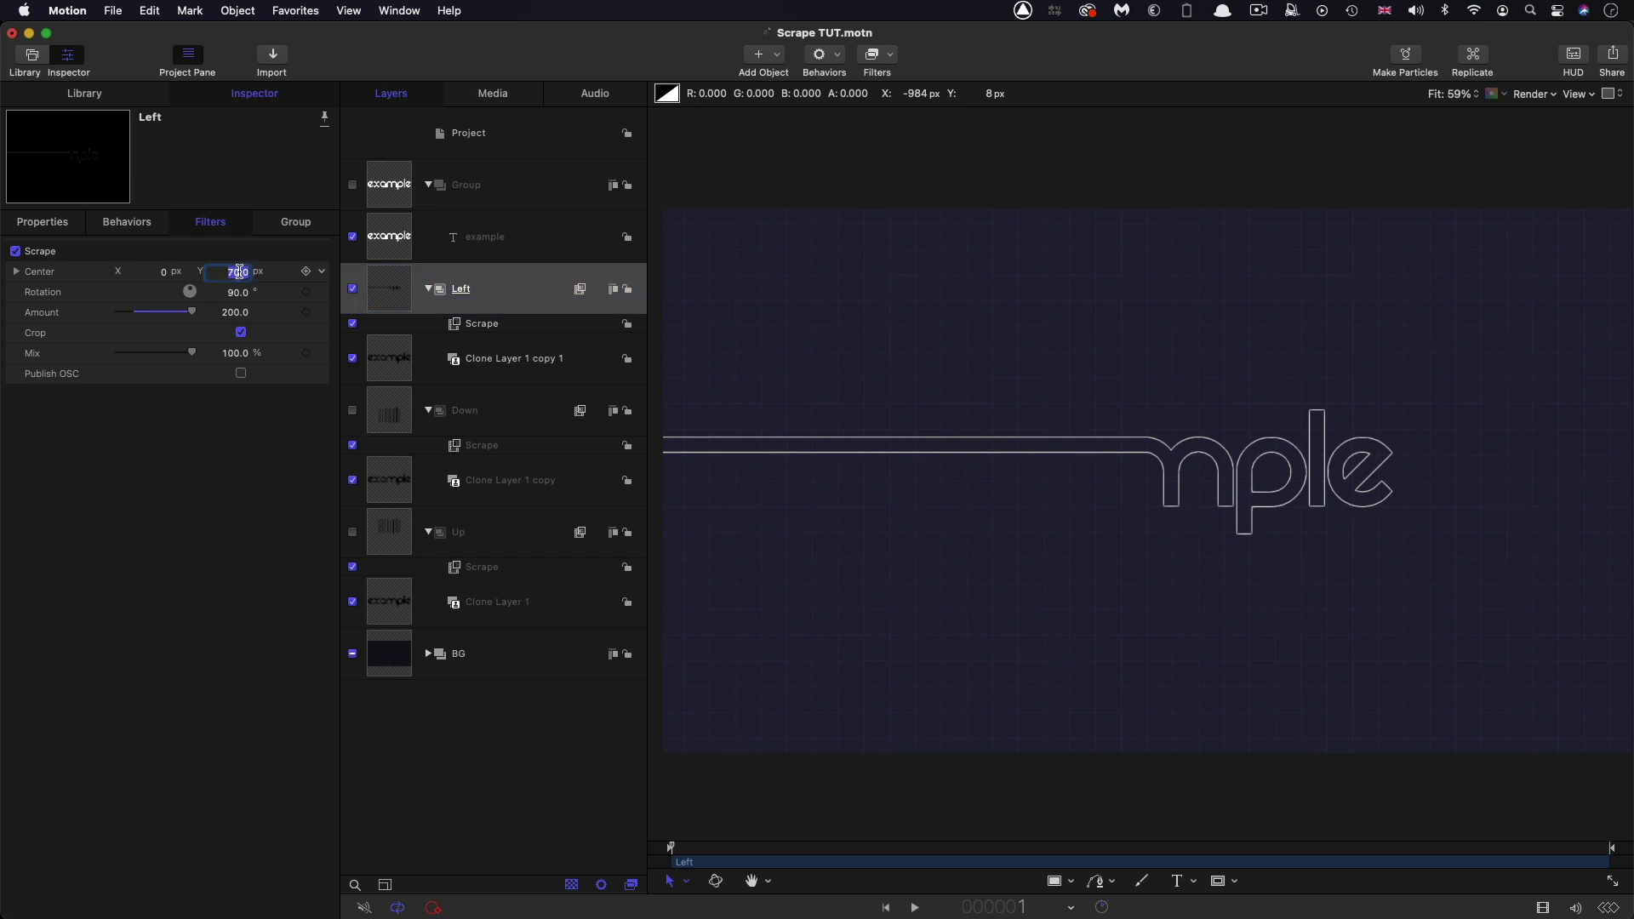
{"action": "type", "text": "0"}
{"action": "left_click", "coordinate": [163, 272]}
{"action": "type", "text": "420"}
{"action": "key", "text": "Return"}
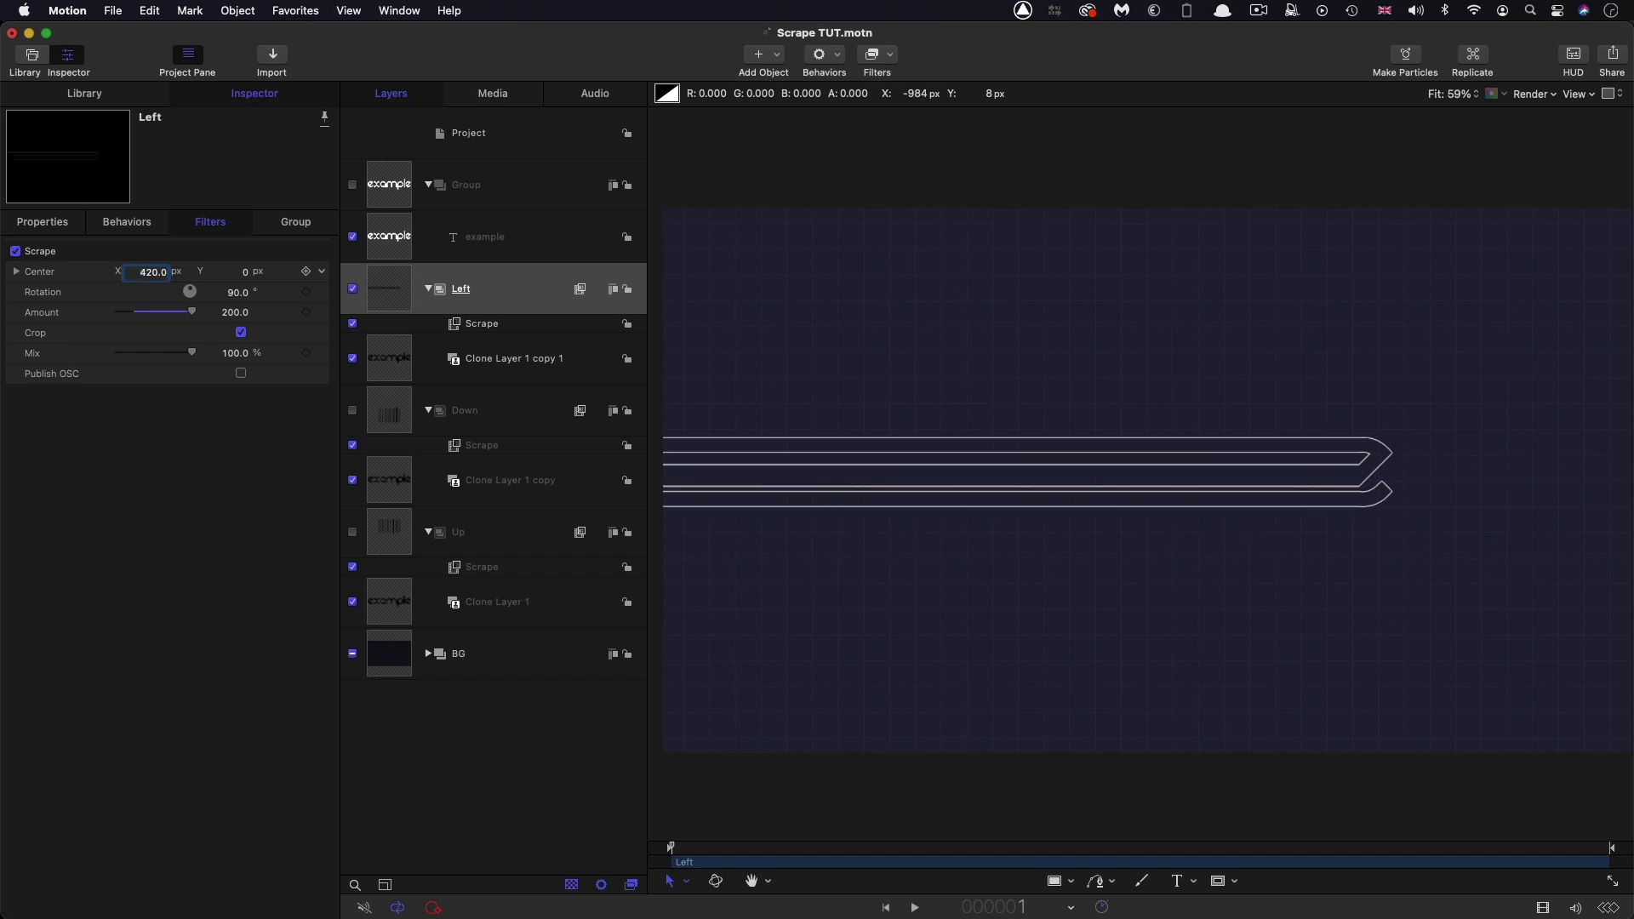
{"action": "left_click_drag", "start_coordinate": [153, 277], "coordinate": [142, 274]}
Step: Duplicate the Left group, hide the original, and rename the copy Right
{"action": "right_click", "coordinate": [387, 289]}
{"action": "left_click", "coordinate": [409, 347]}
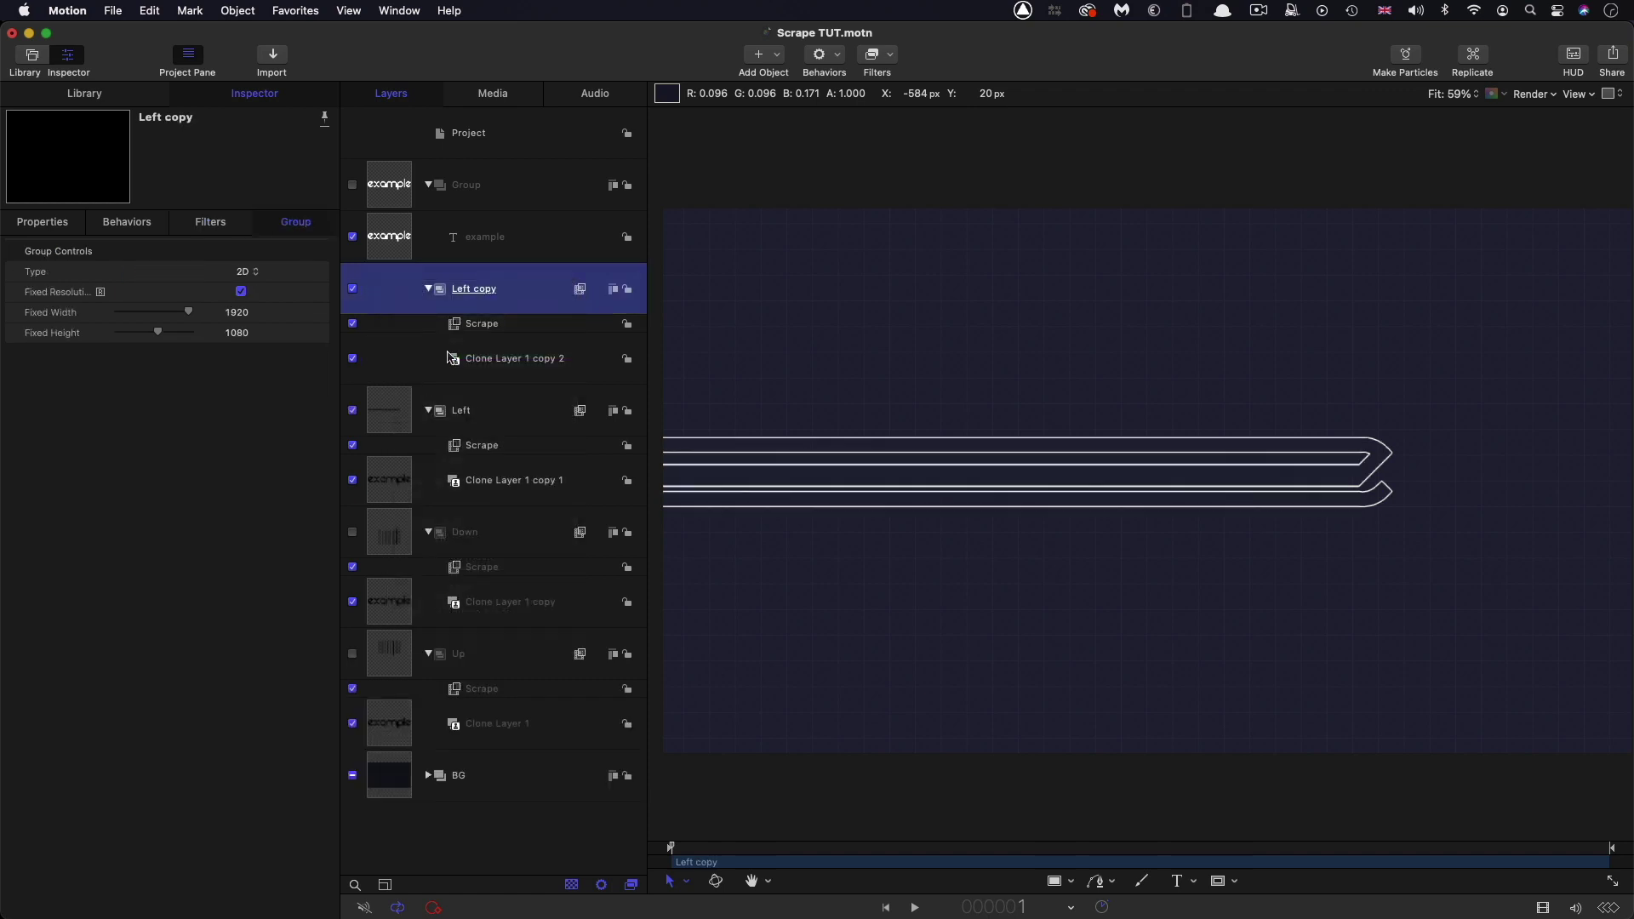
{"action": "left_click", "coordinate": [353, 412]}
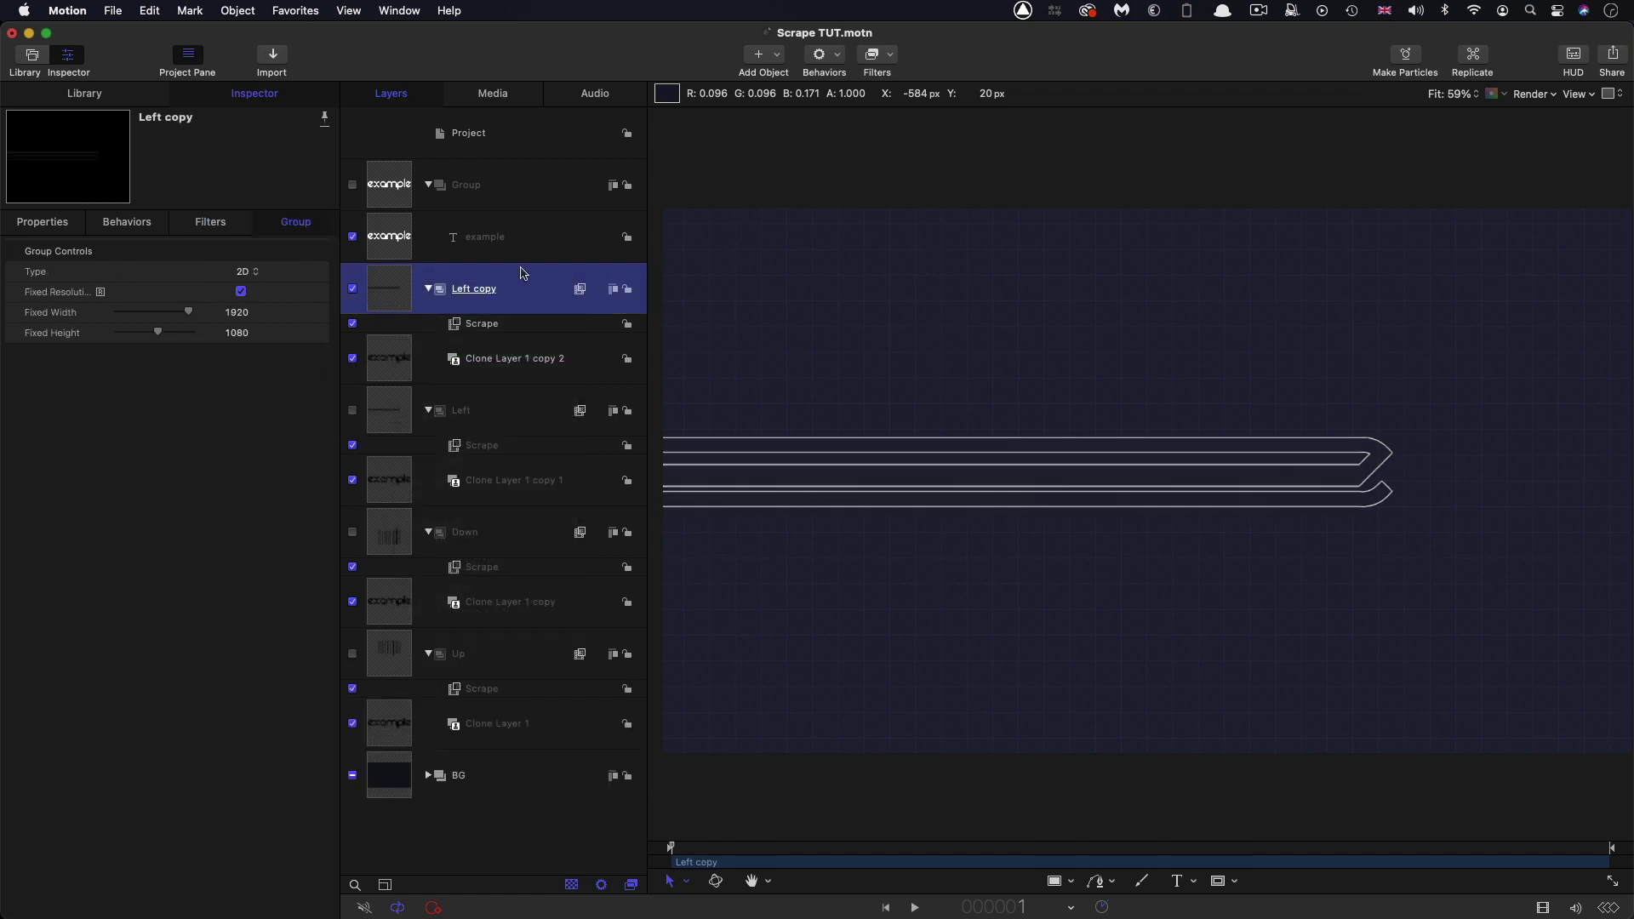
{"action": "double_click", "coordinate": [483, 291]}
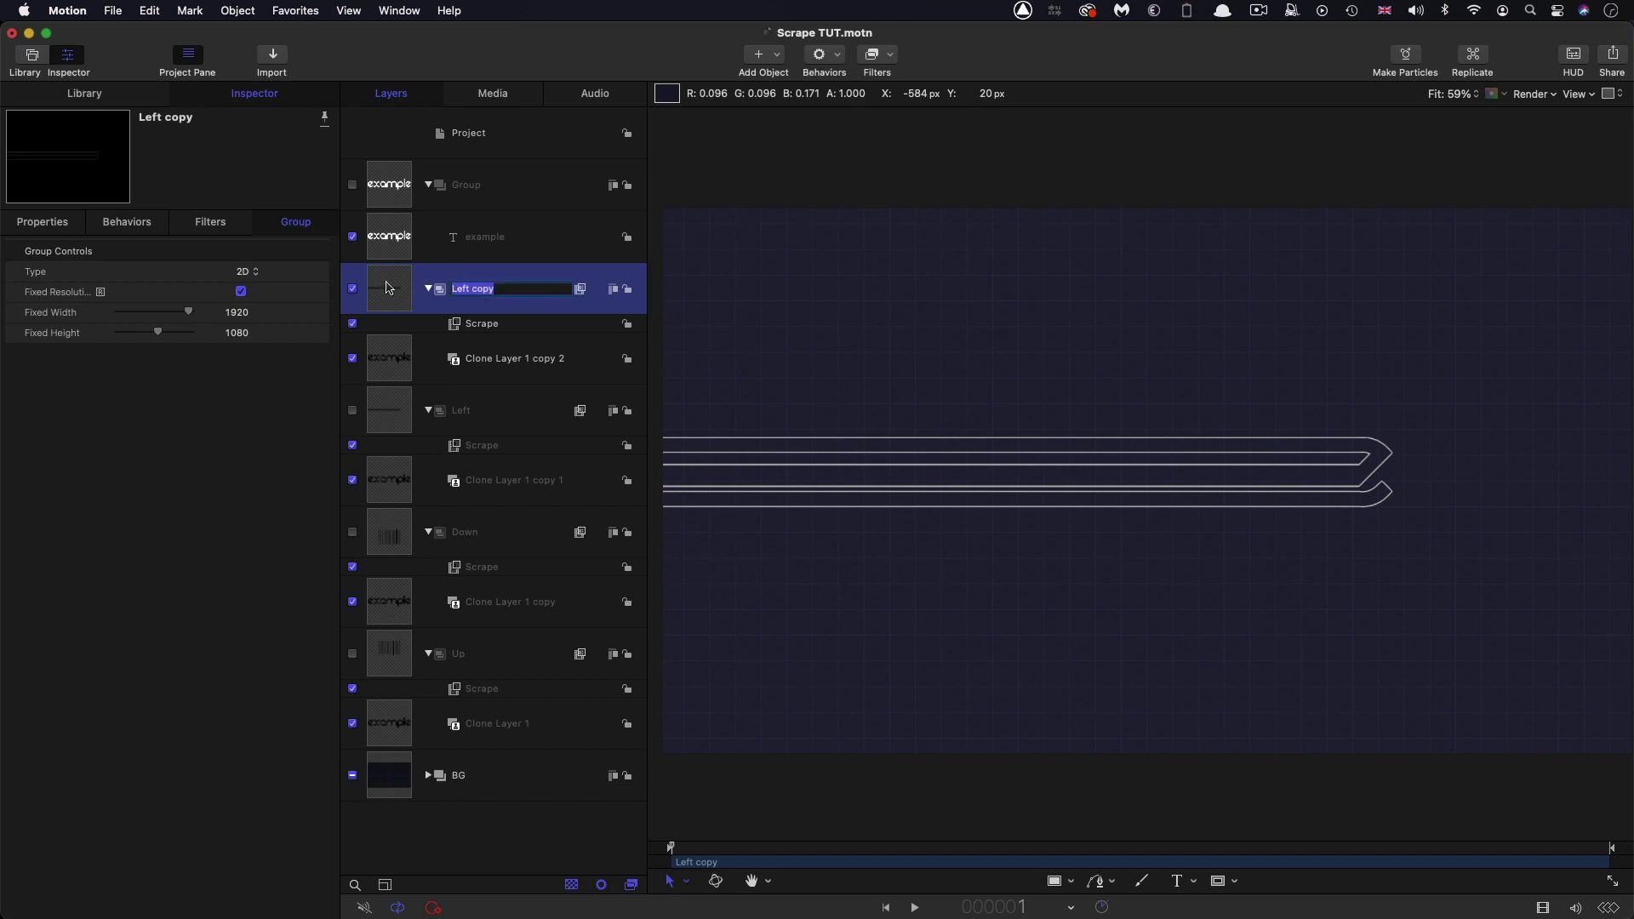
{"action": "type", "text": "Right"}
{"action": "key", "text": "Return"}
Step: Set Right's Scrape rotation to 270° and centre X to -420
{"action": "left_click", "coordinate": [213, 223]}
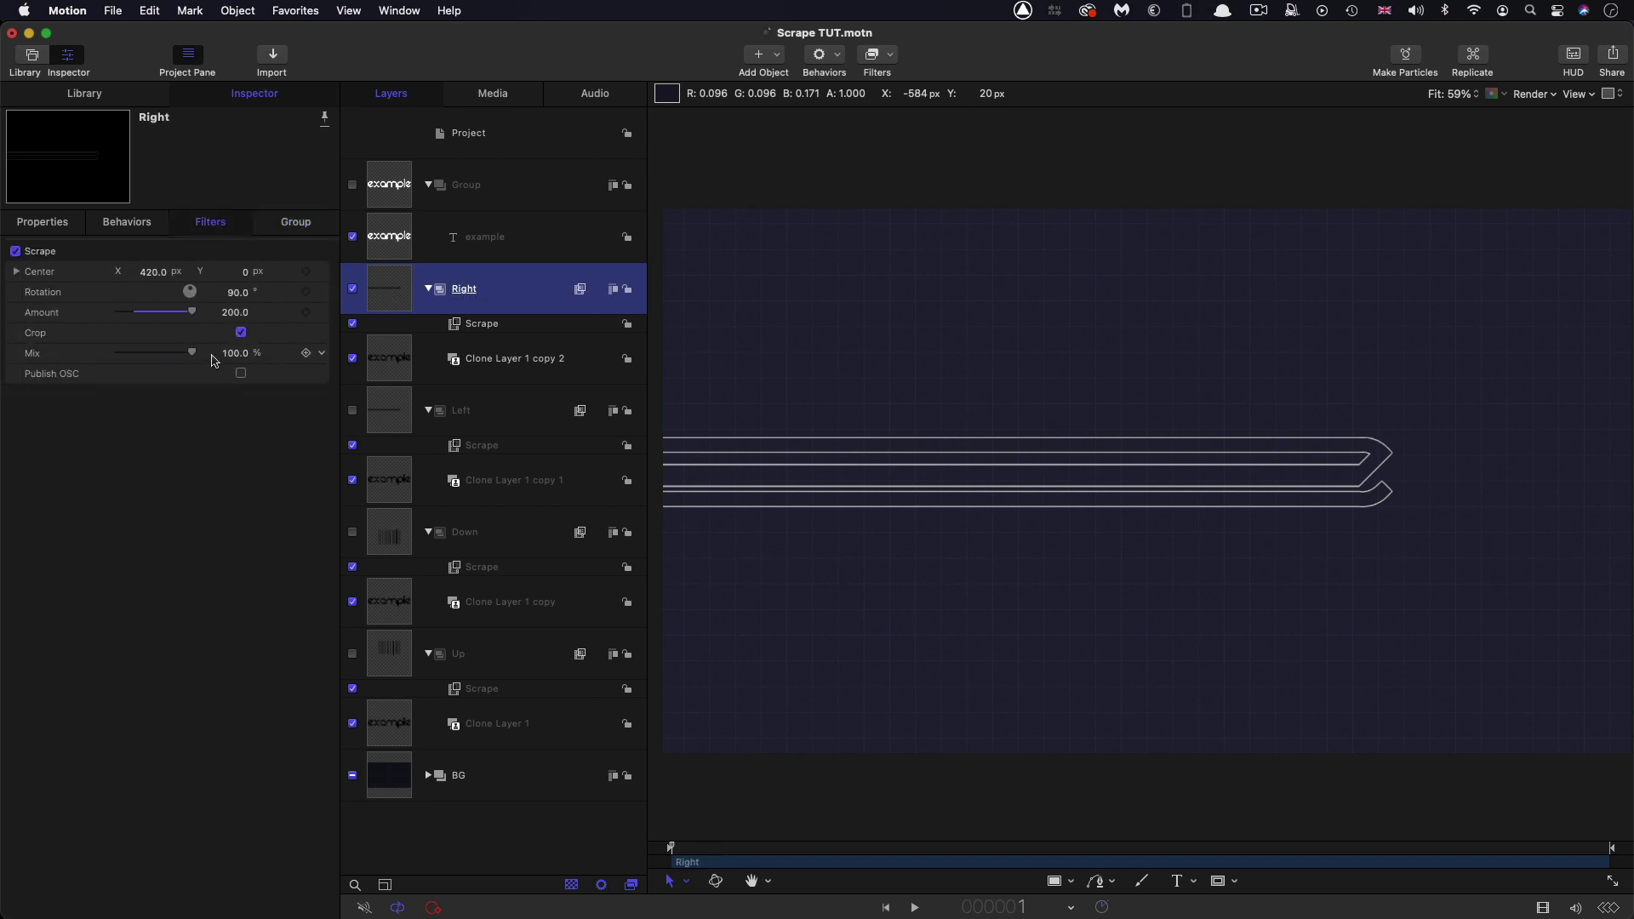
{"action": "left_click", "coordinate": [235, 293]}
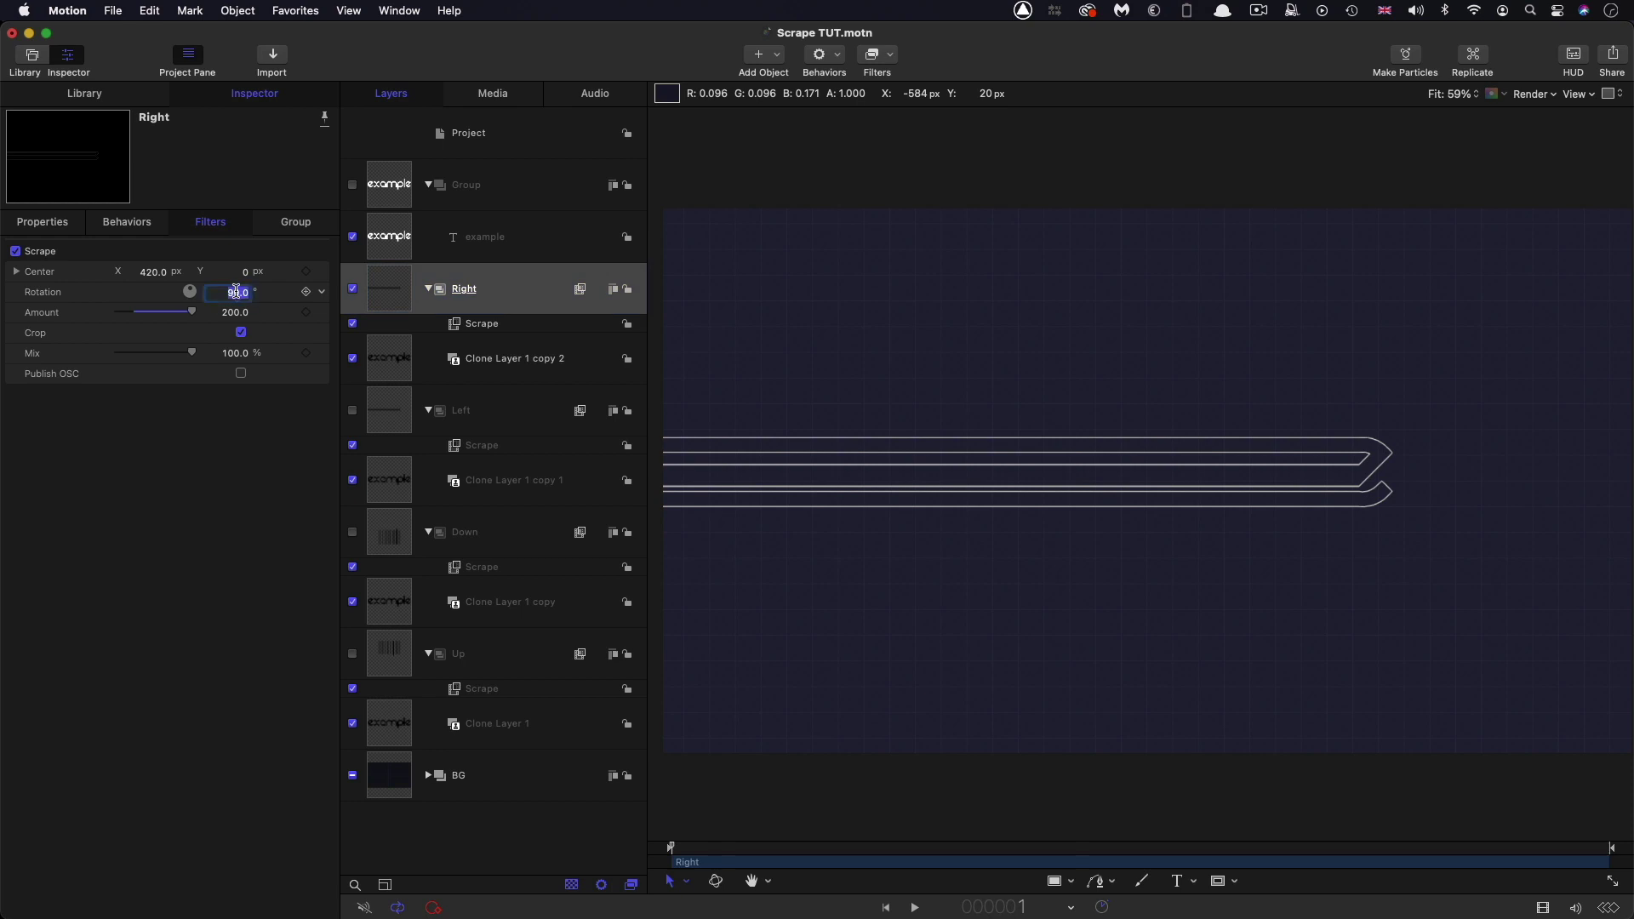
{"action": "type", "text": "270"}
{"action": "key", "text": "Return"}
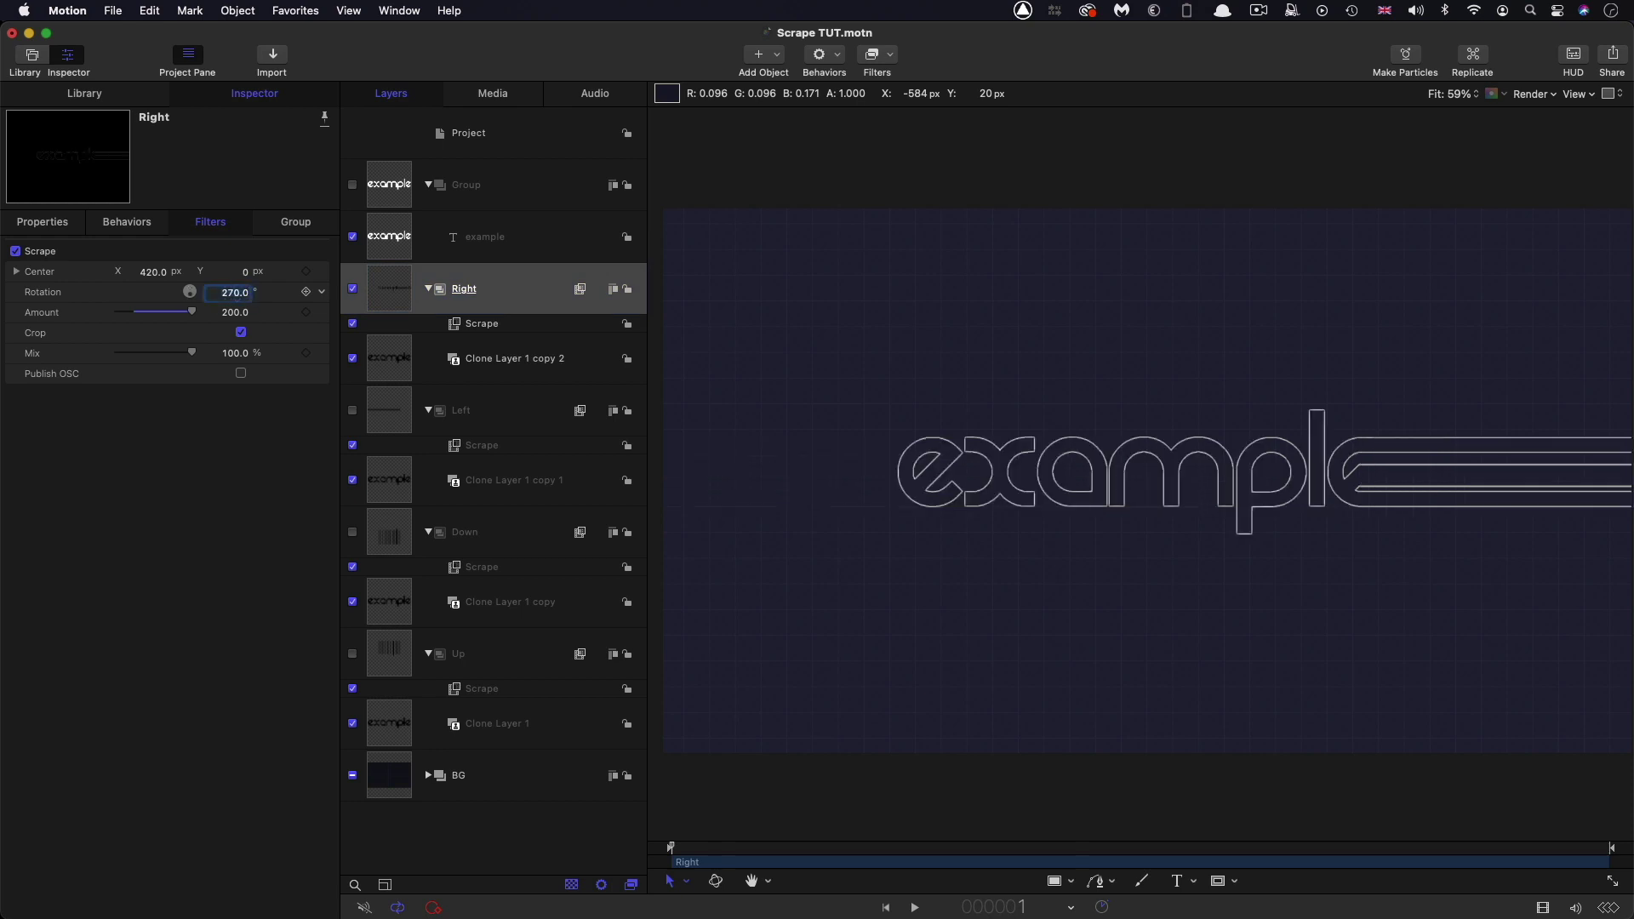
{"action": "left_click", "coordinate": [152, 273]}
{"action": "type", "text": "-420"}
{"action": "key", "text": "Return"}
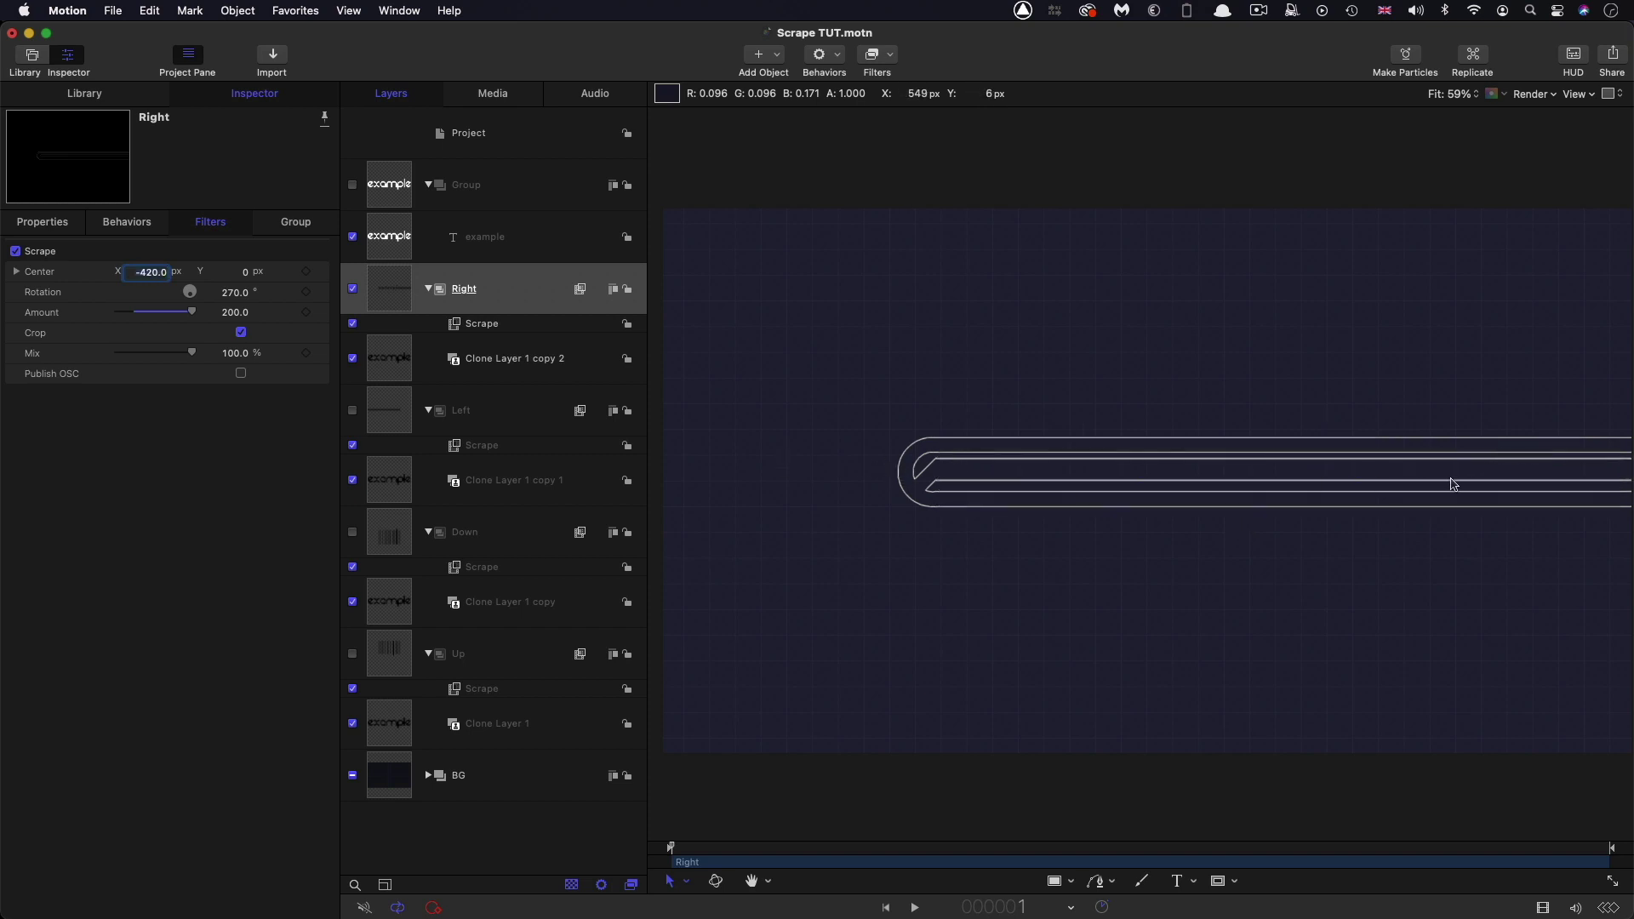
Step: Switch the Left, Down and Up scrape groups back on
{"action": "left_click", "coordinate": [353, 411]}
{"action": "left_click", "coordinate": [352, 535]}
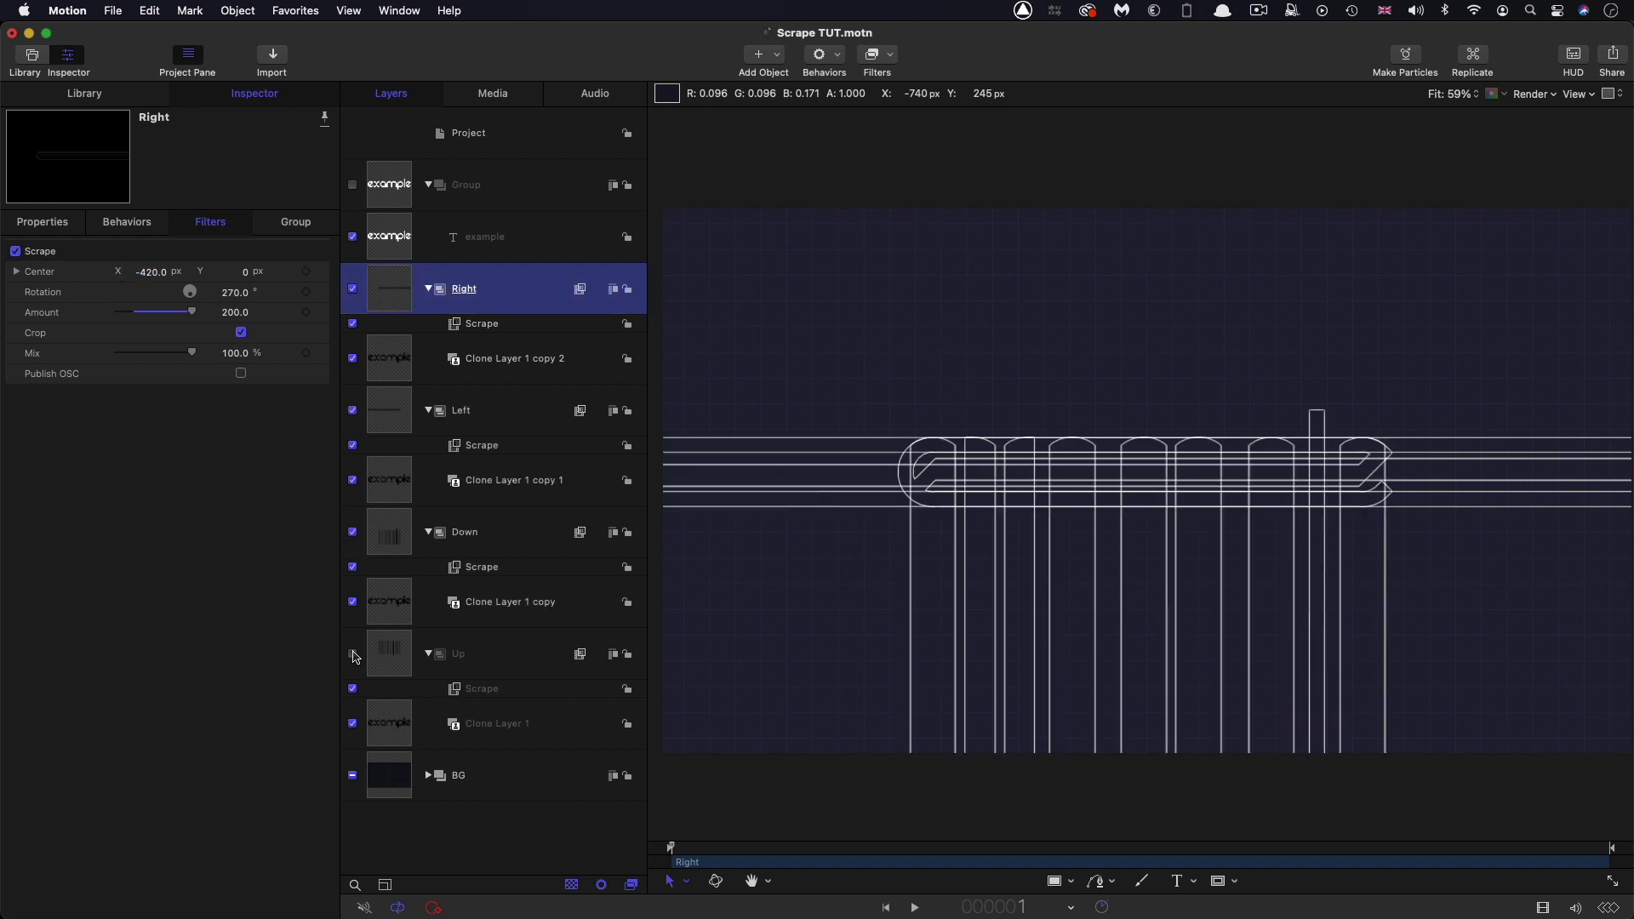
{"action": "left_click", "coordinate": [353, 655]}
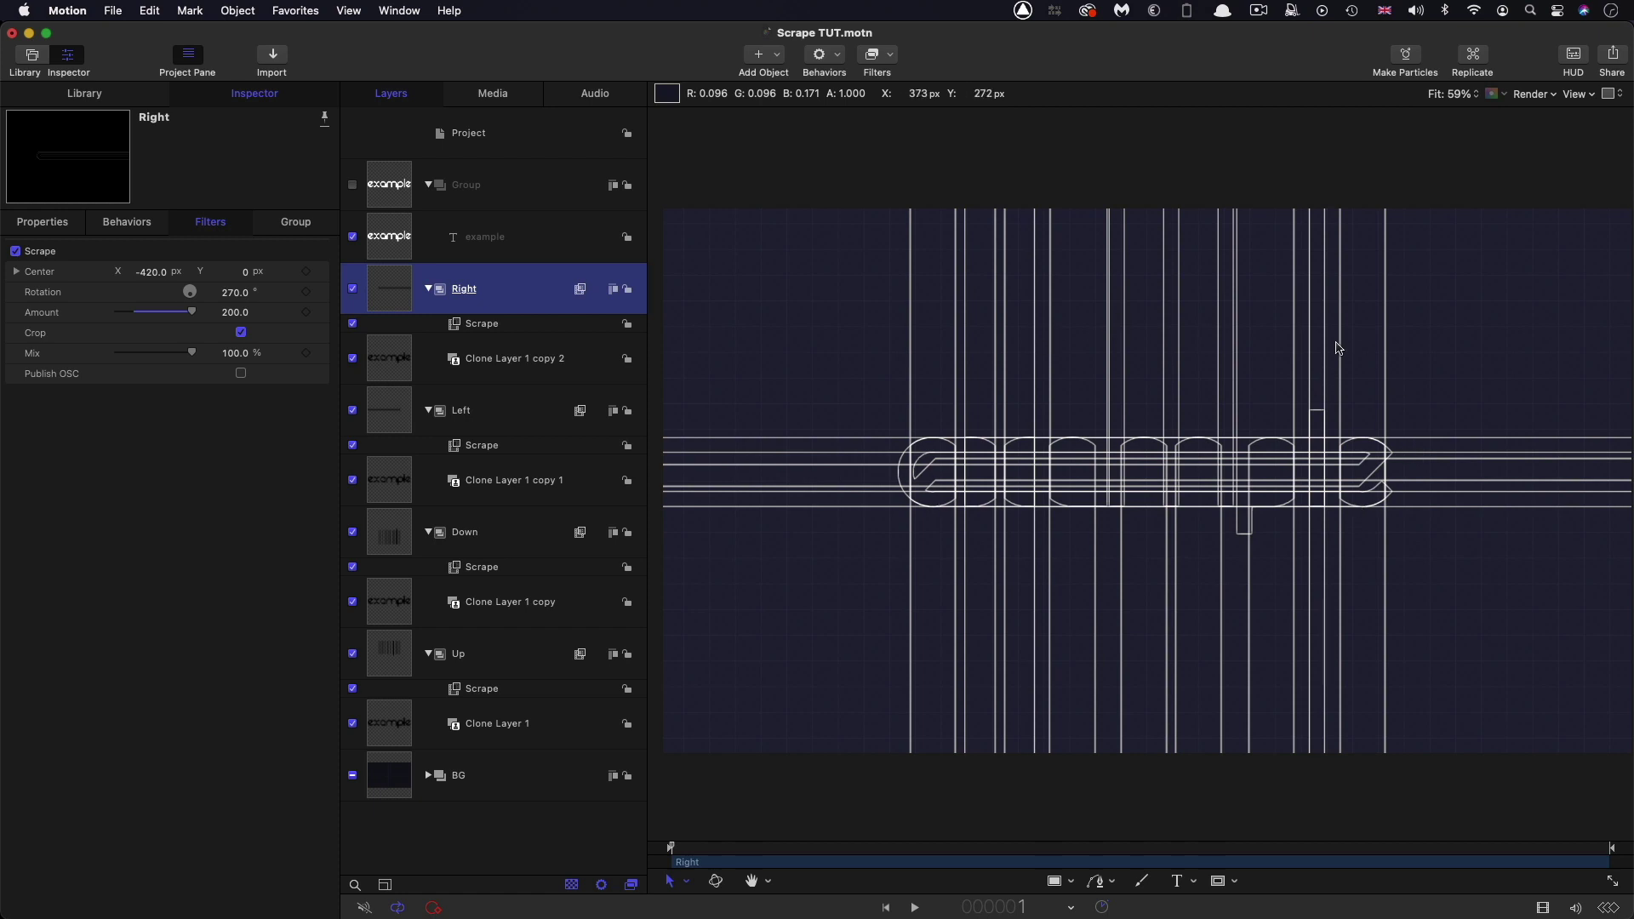
Step: Turn on the top Group so the solid example text shows
{"action": "left_click", "coordinate": [420, 231]}
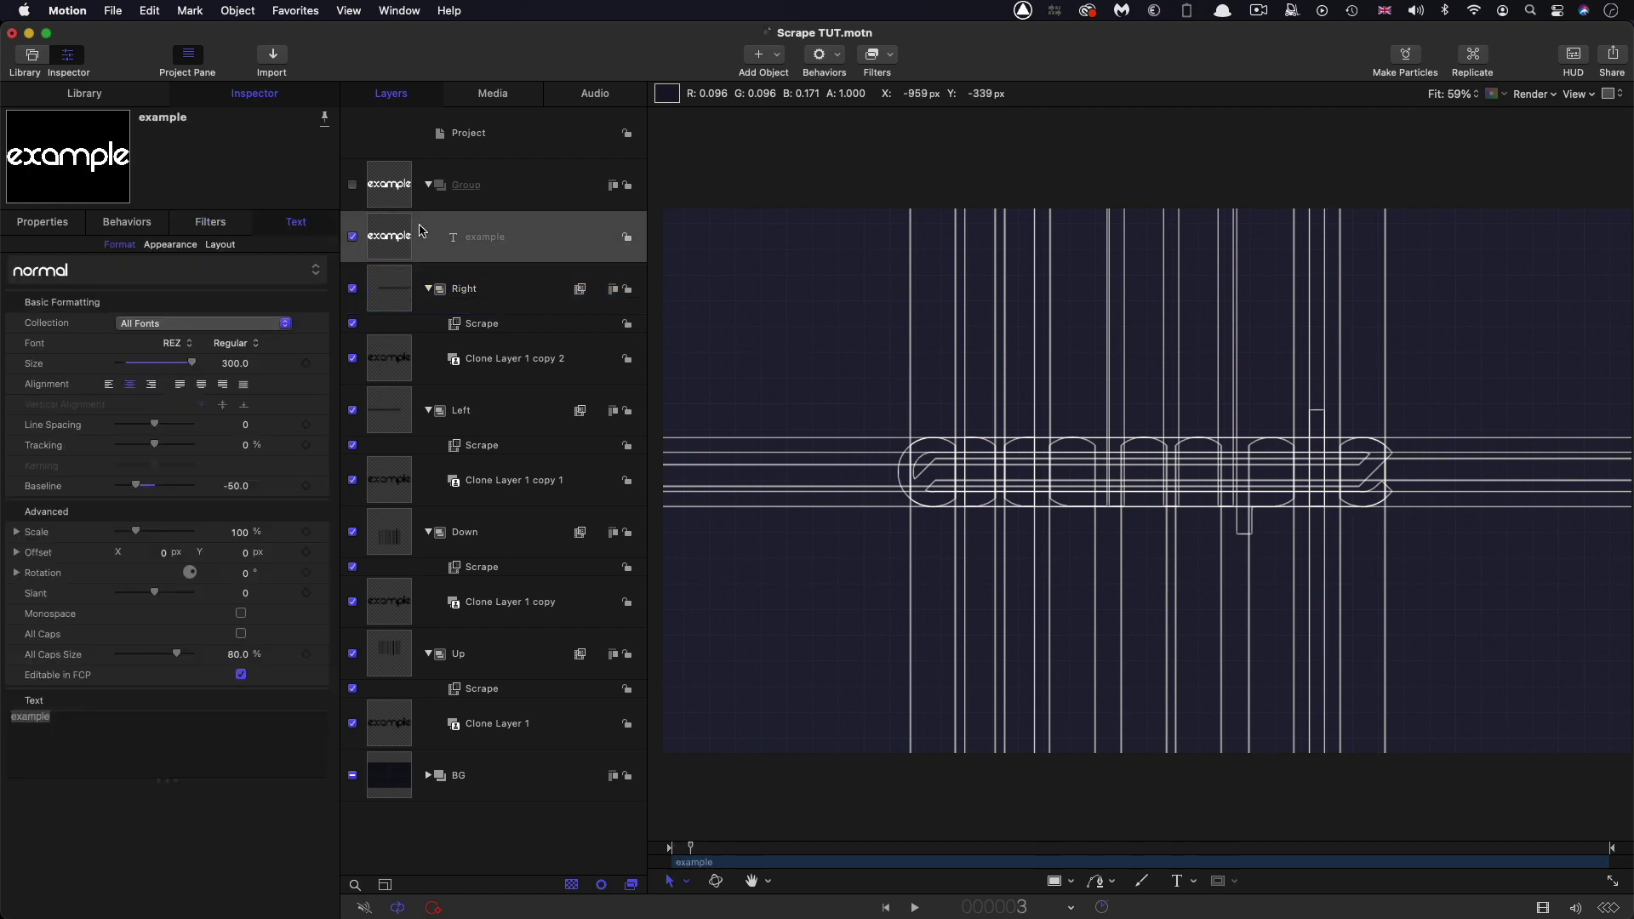
{"action": "left_click", "coordinate": [393, 189]}
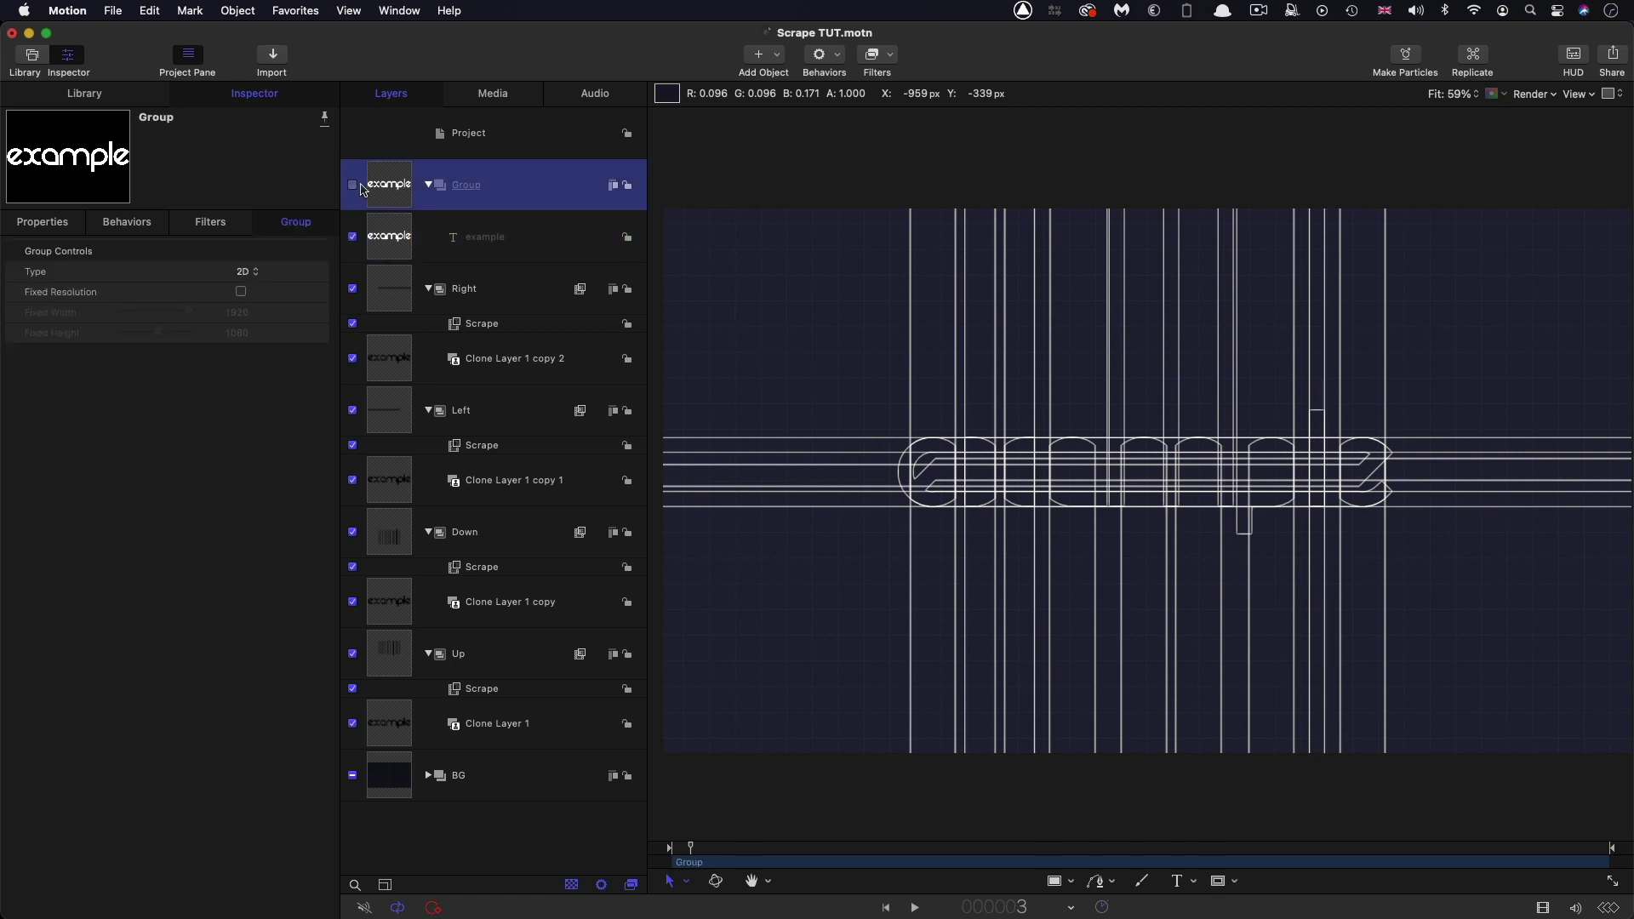
{"action": "left_click", "coordinate": [352, 186]}
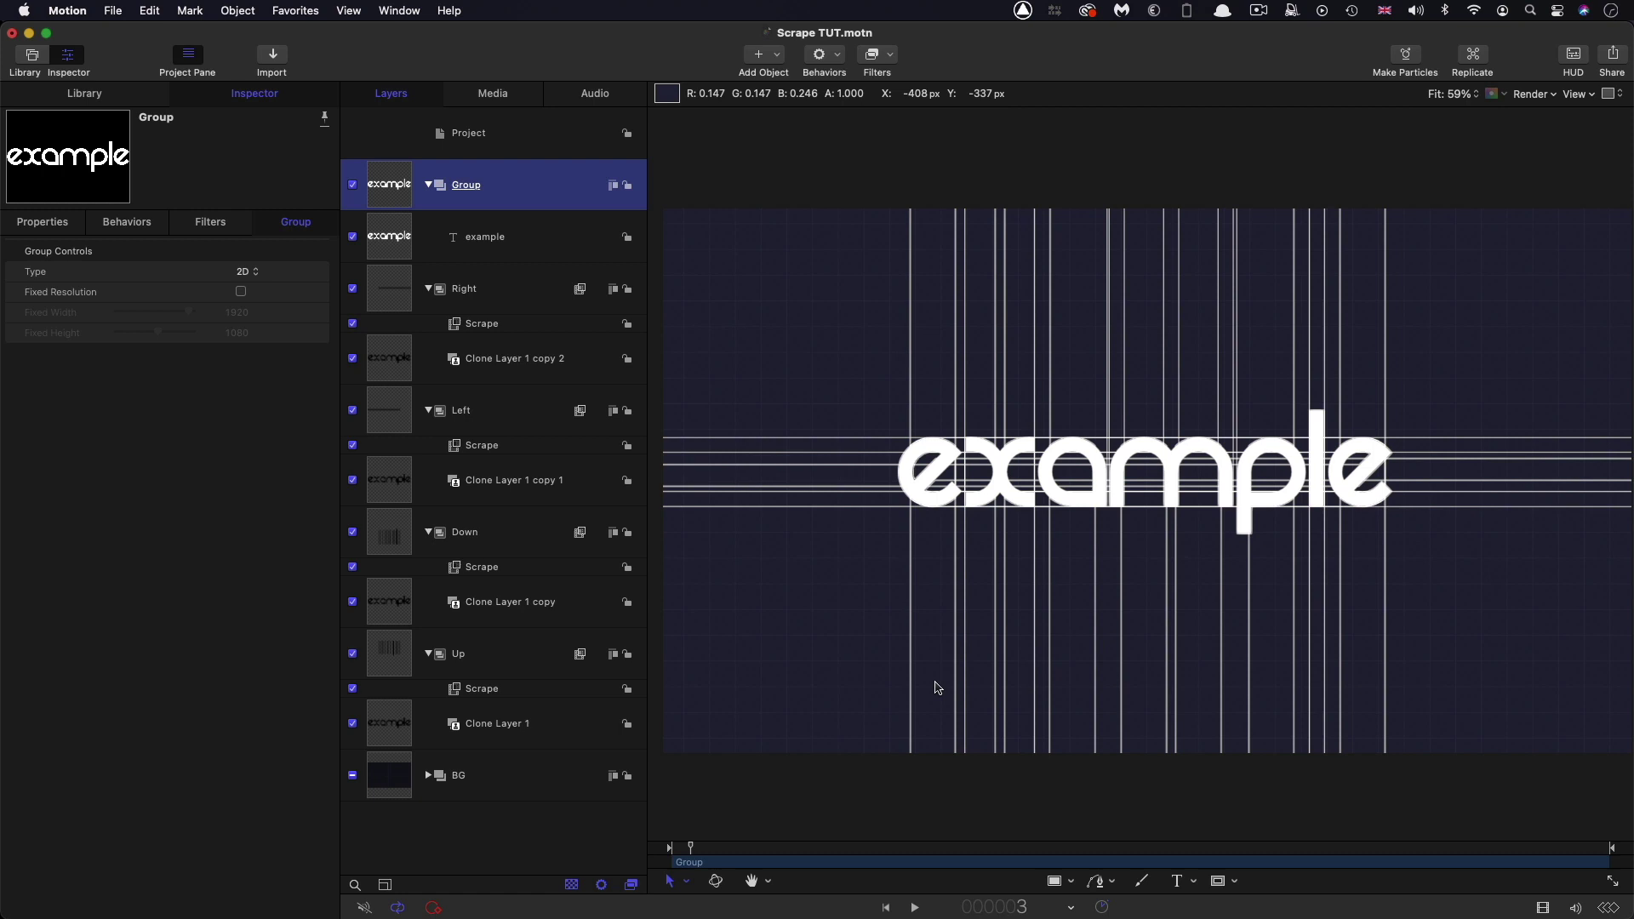
{"action": "left_click", "coordinate": [393, 237]}
{"action": "left_click", "coordinate": [394, 189]}
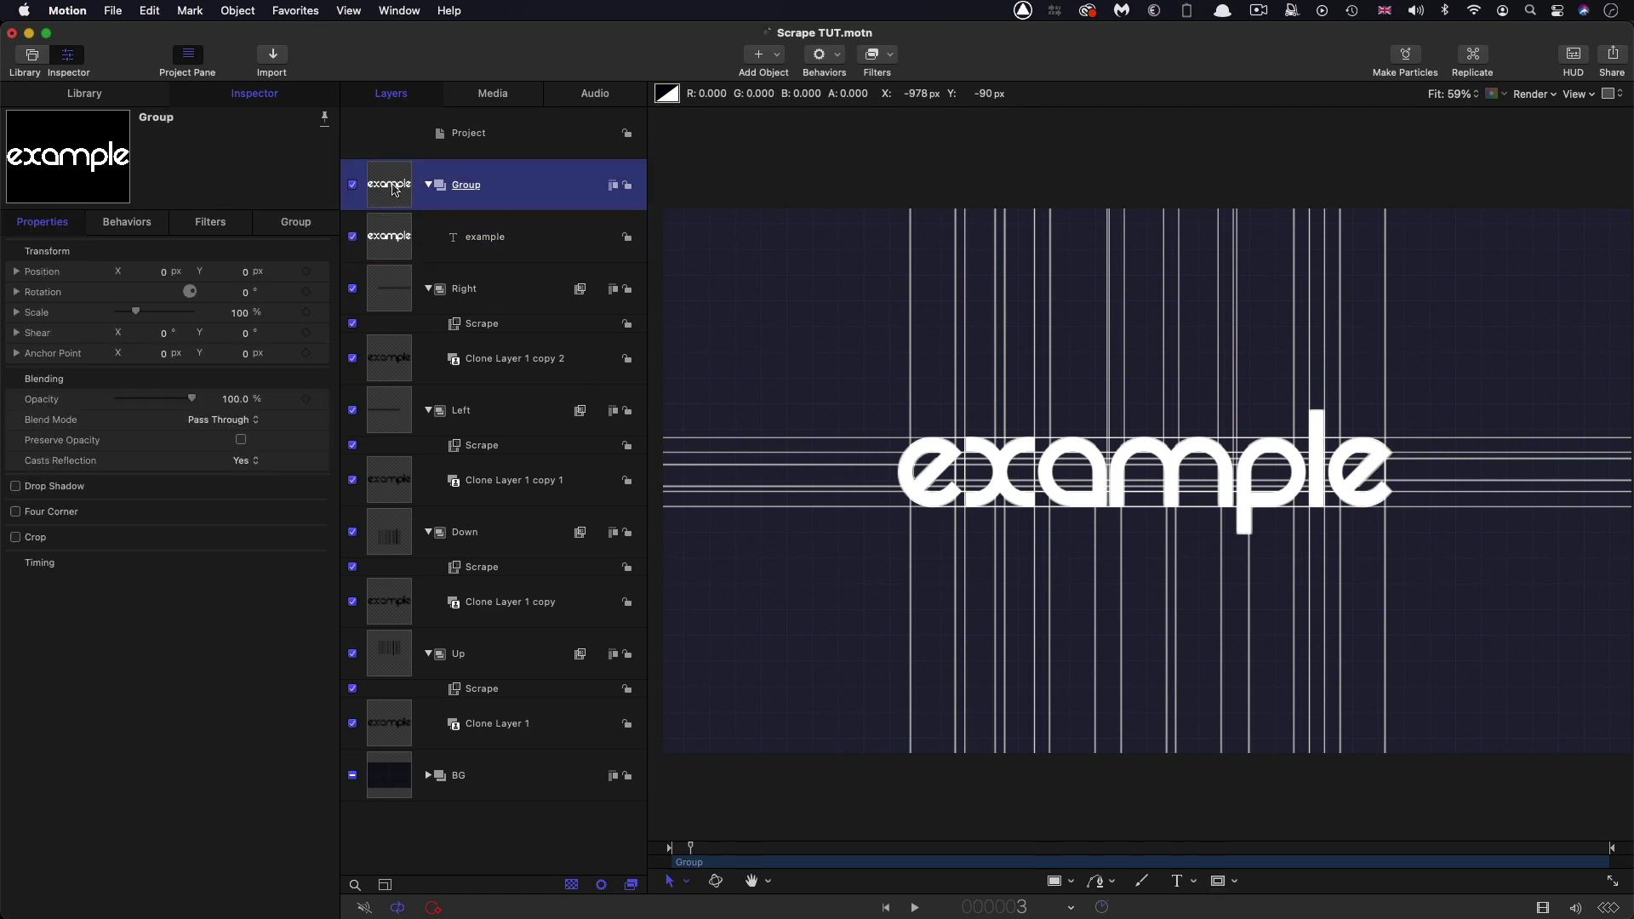
Step: Add a Fade In/Fade Out behavior: fade out 0, fade in 10, start offset 20
{"action": "left_click", "coordinate": [841, 55]}
{"action": "mouse_move", "coordinate": [851, 97]}
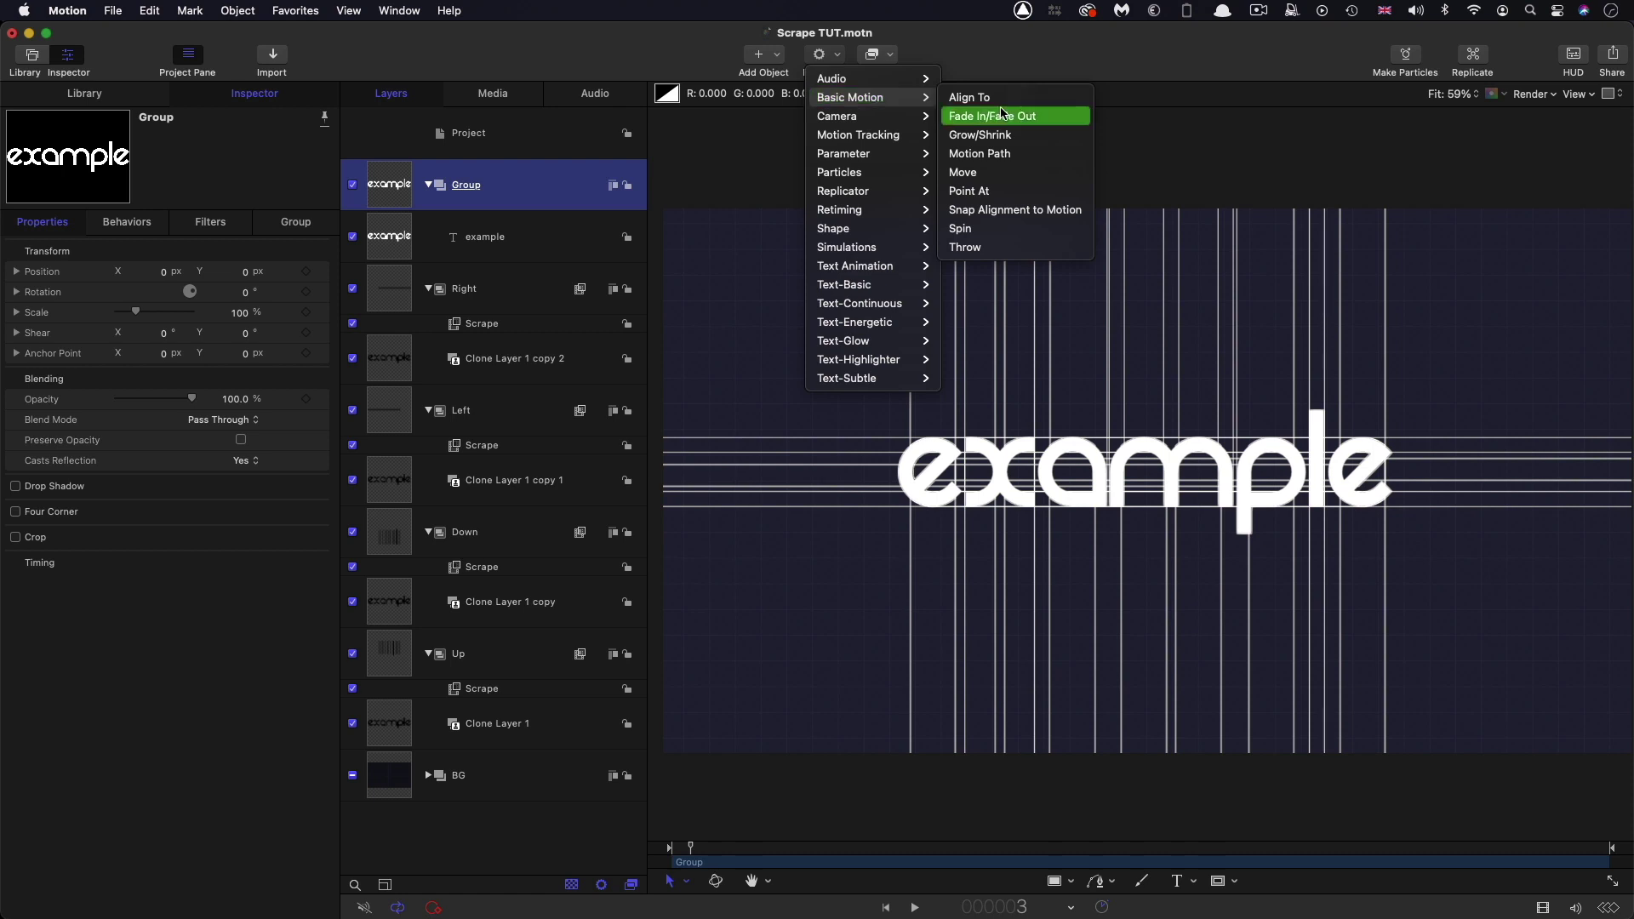
{"action": "left_click", "coordinate": [1002, 115]}
{"action": "left_click_drag", "start_coordinate": [136, 293], "coordinate": [2, 285]}
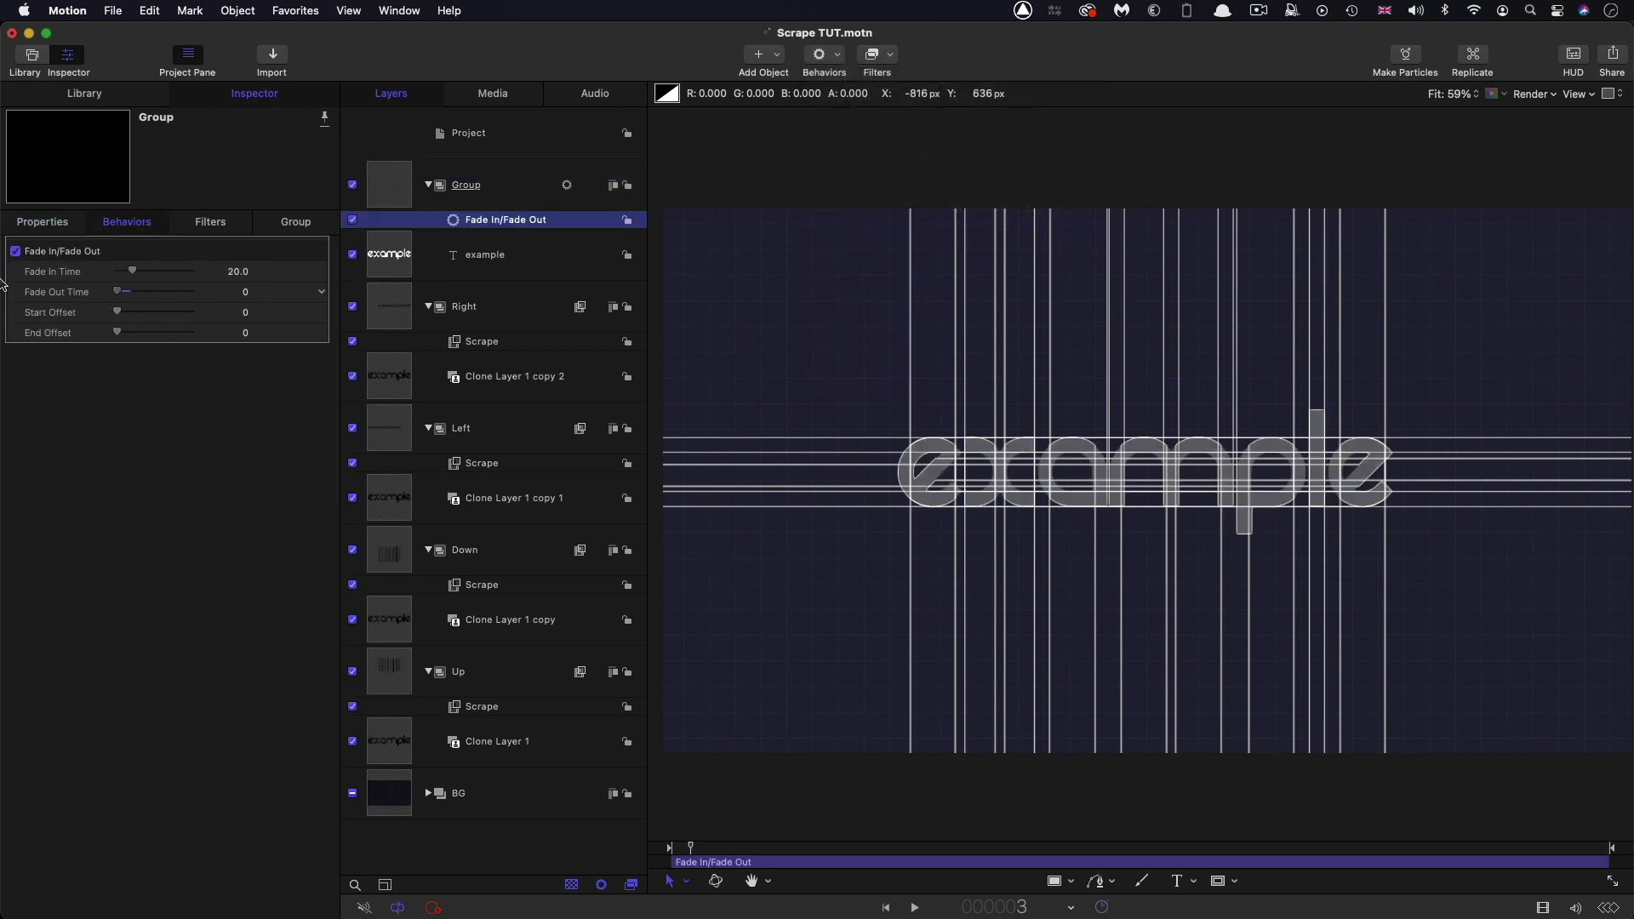
{"action": "left_click", "coordinate": [237, 271]}
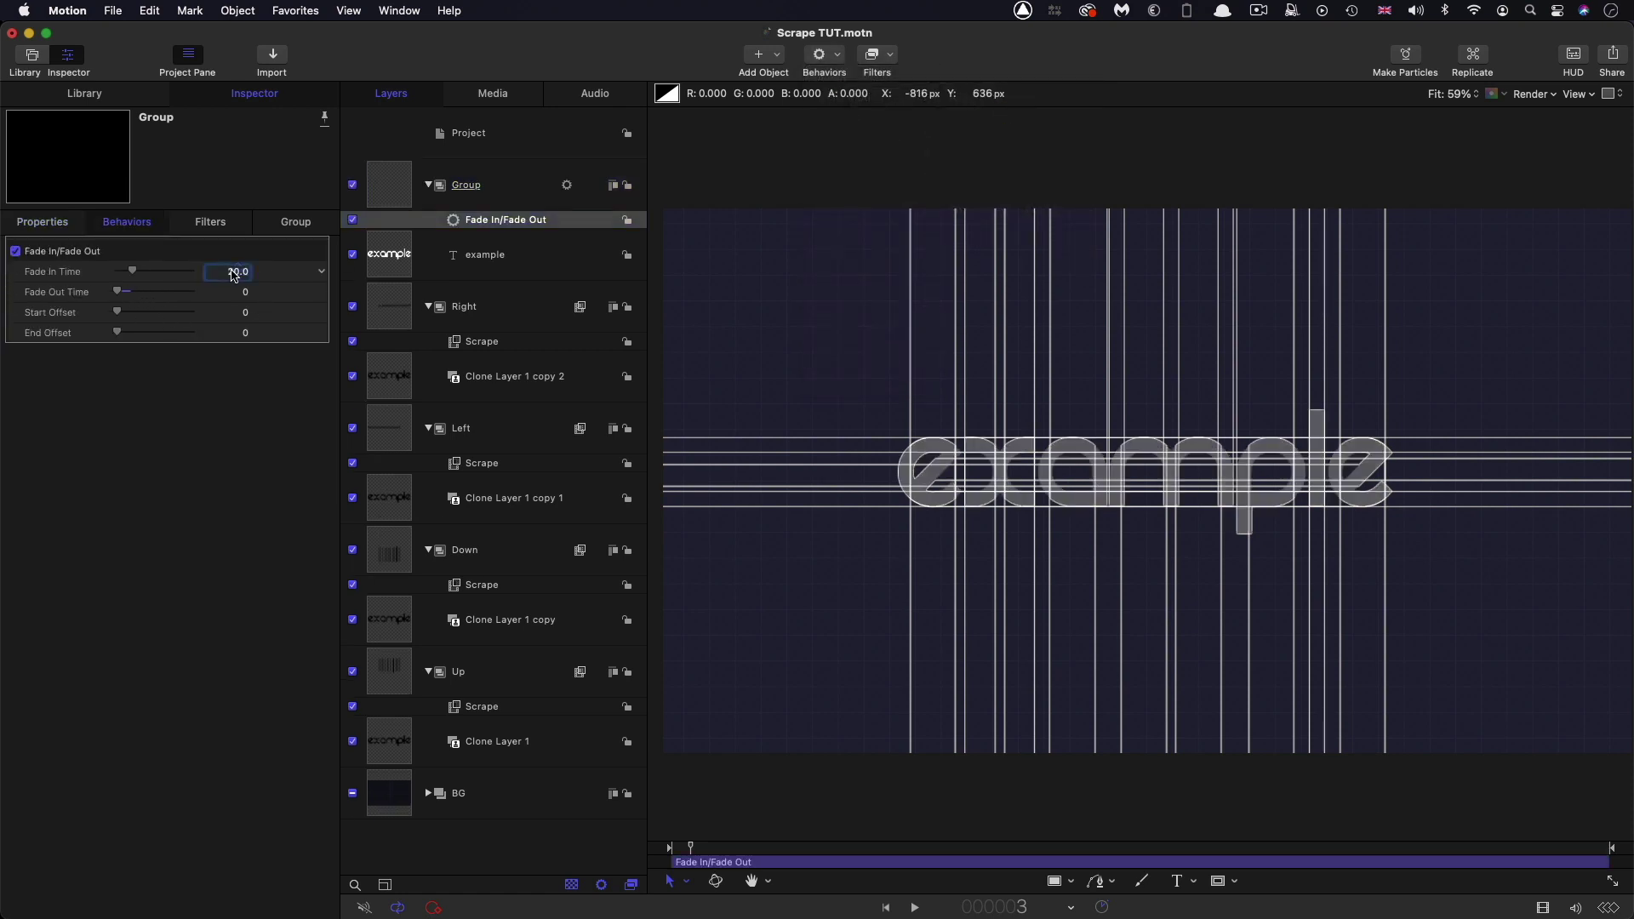
{"action": "type", "text": "1"}
{"action": "key", "text": "Tab"}
{"action": "key", "text": "Tab"}
{"action": "key", "text": "Tab"}
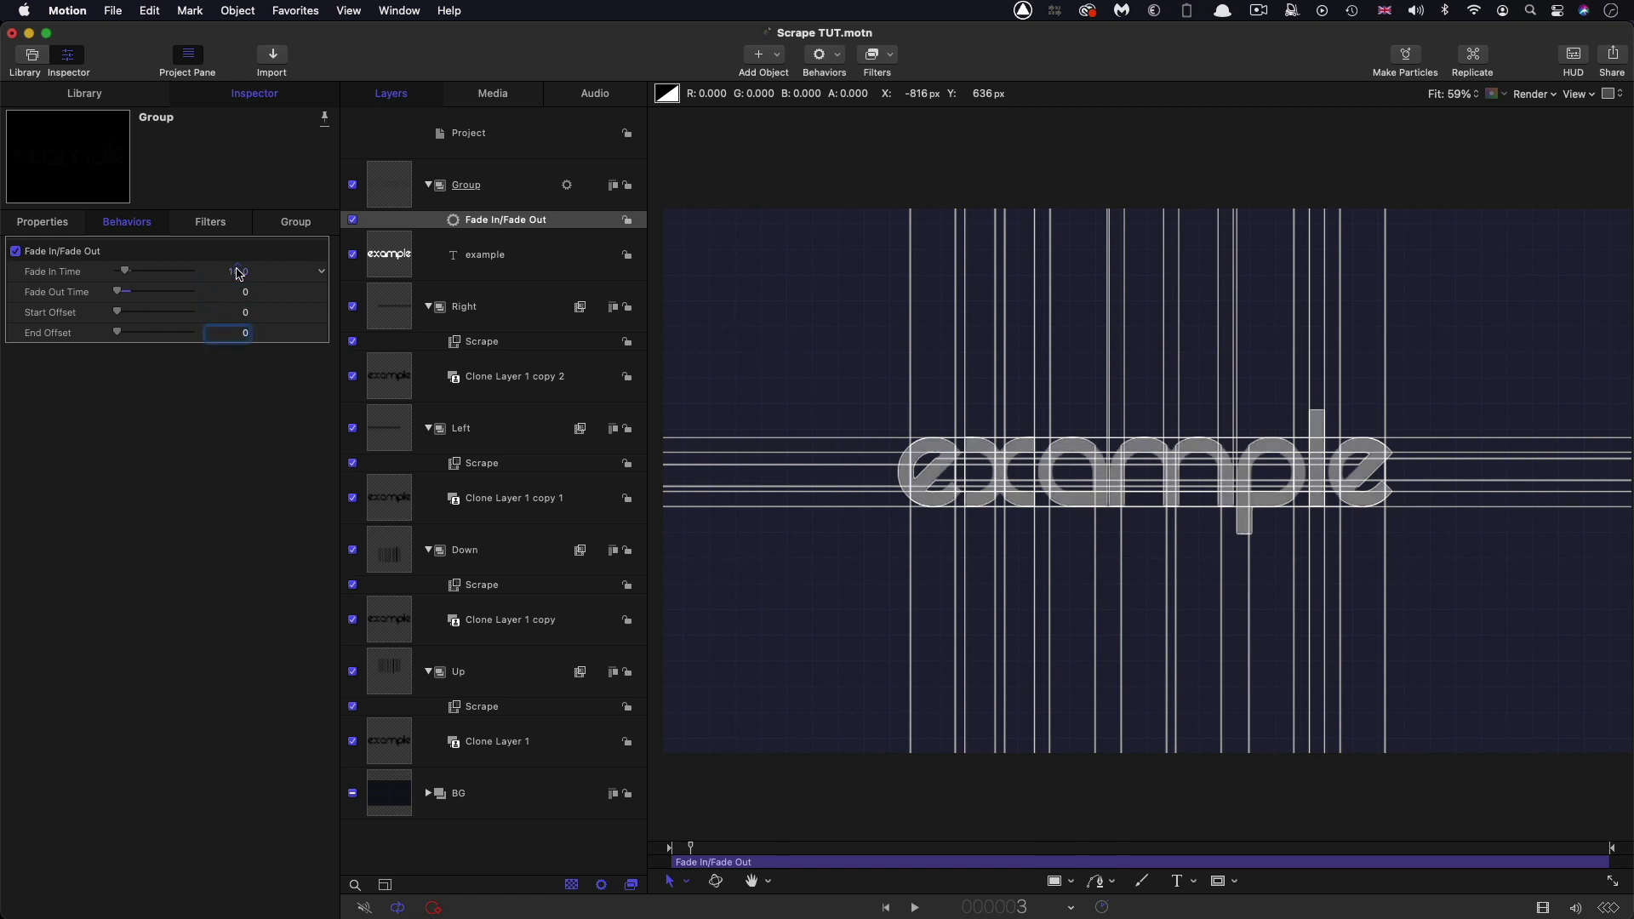
{"action": "left_click", "coordinate": [245, 313]}
{"action": "key", "text": "Return"}
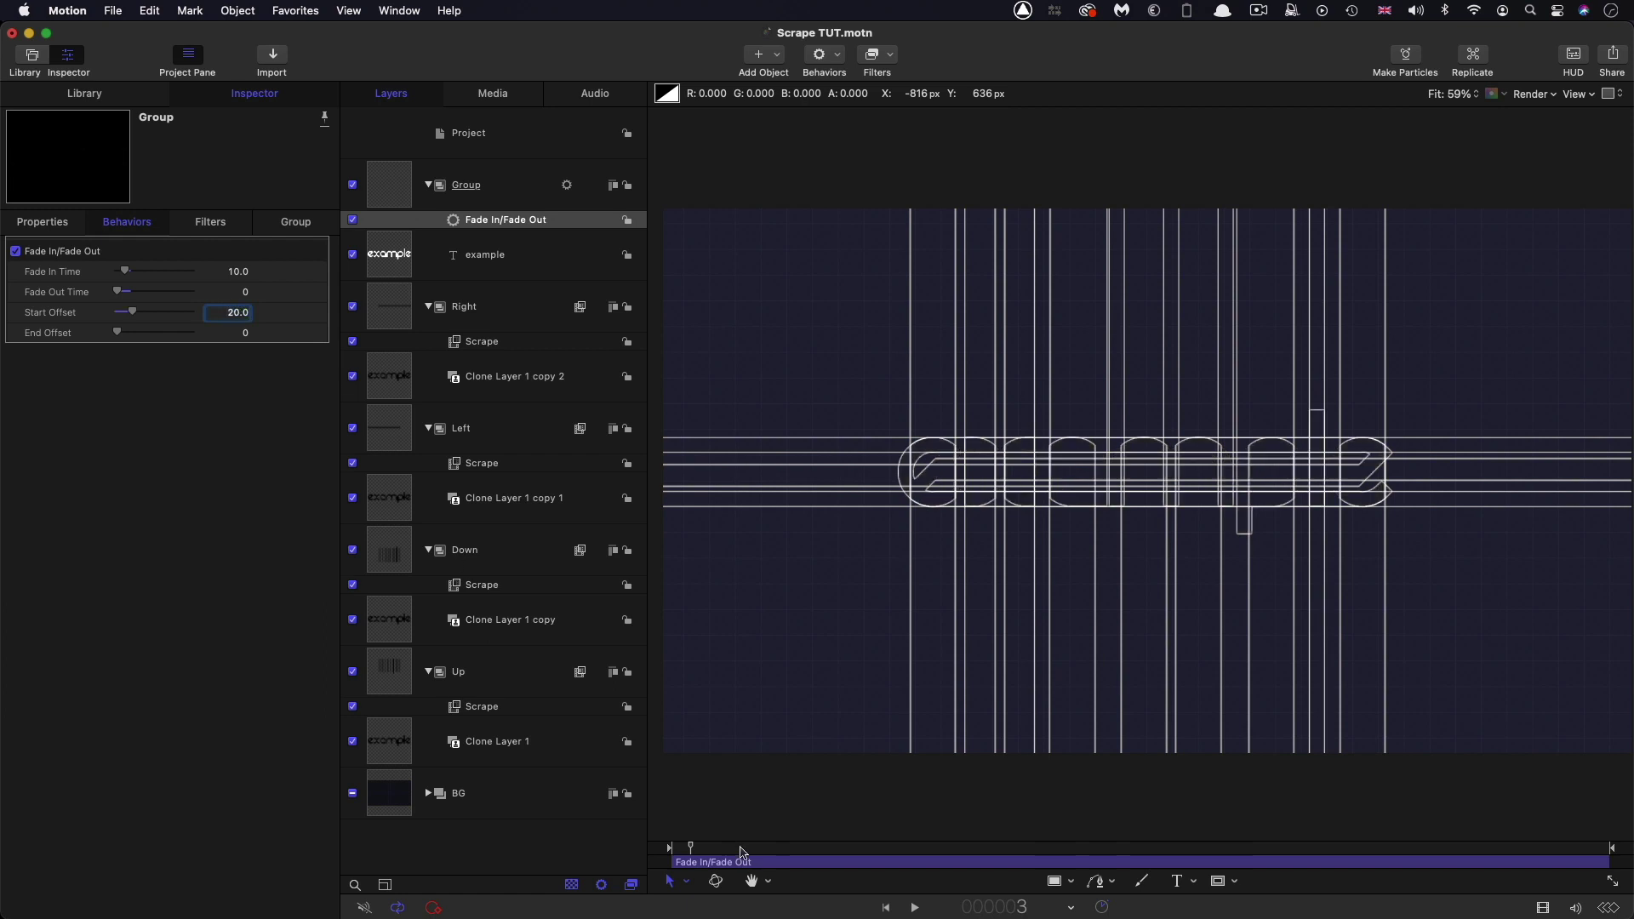
Step: Play back to preview the fade, then select the example text layer
{"action": "key", "text": "space"}
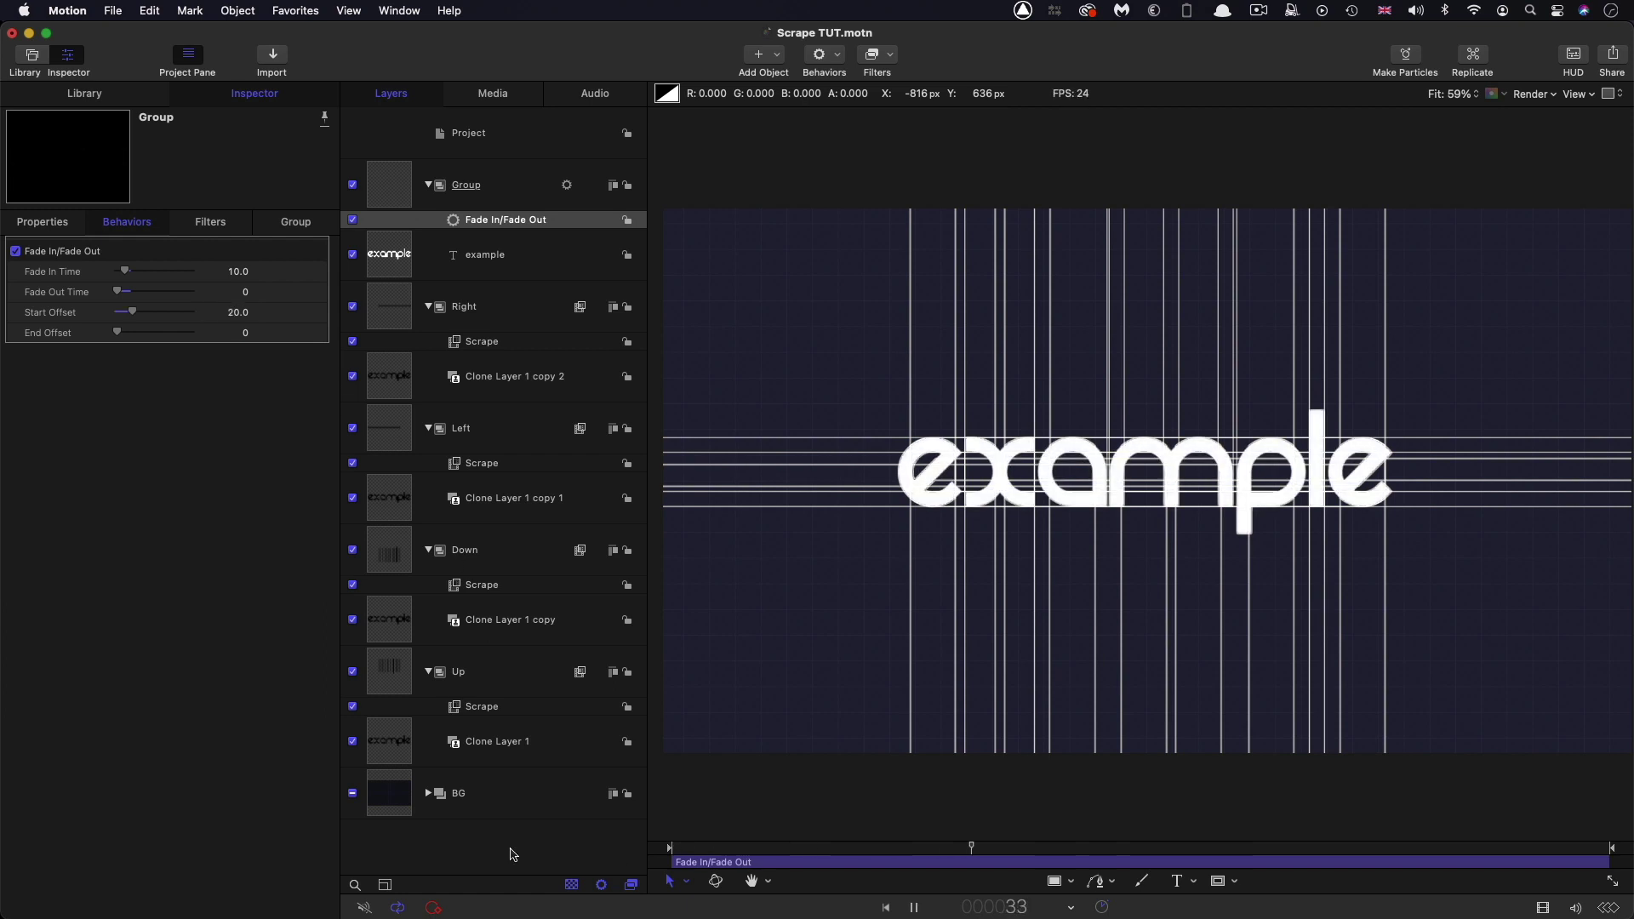
{"action": "key", "text": "space"}
{"action": "left_click", "coordinate": [398, 258]}
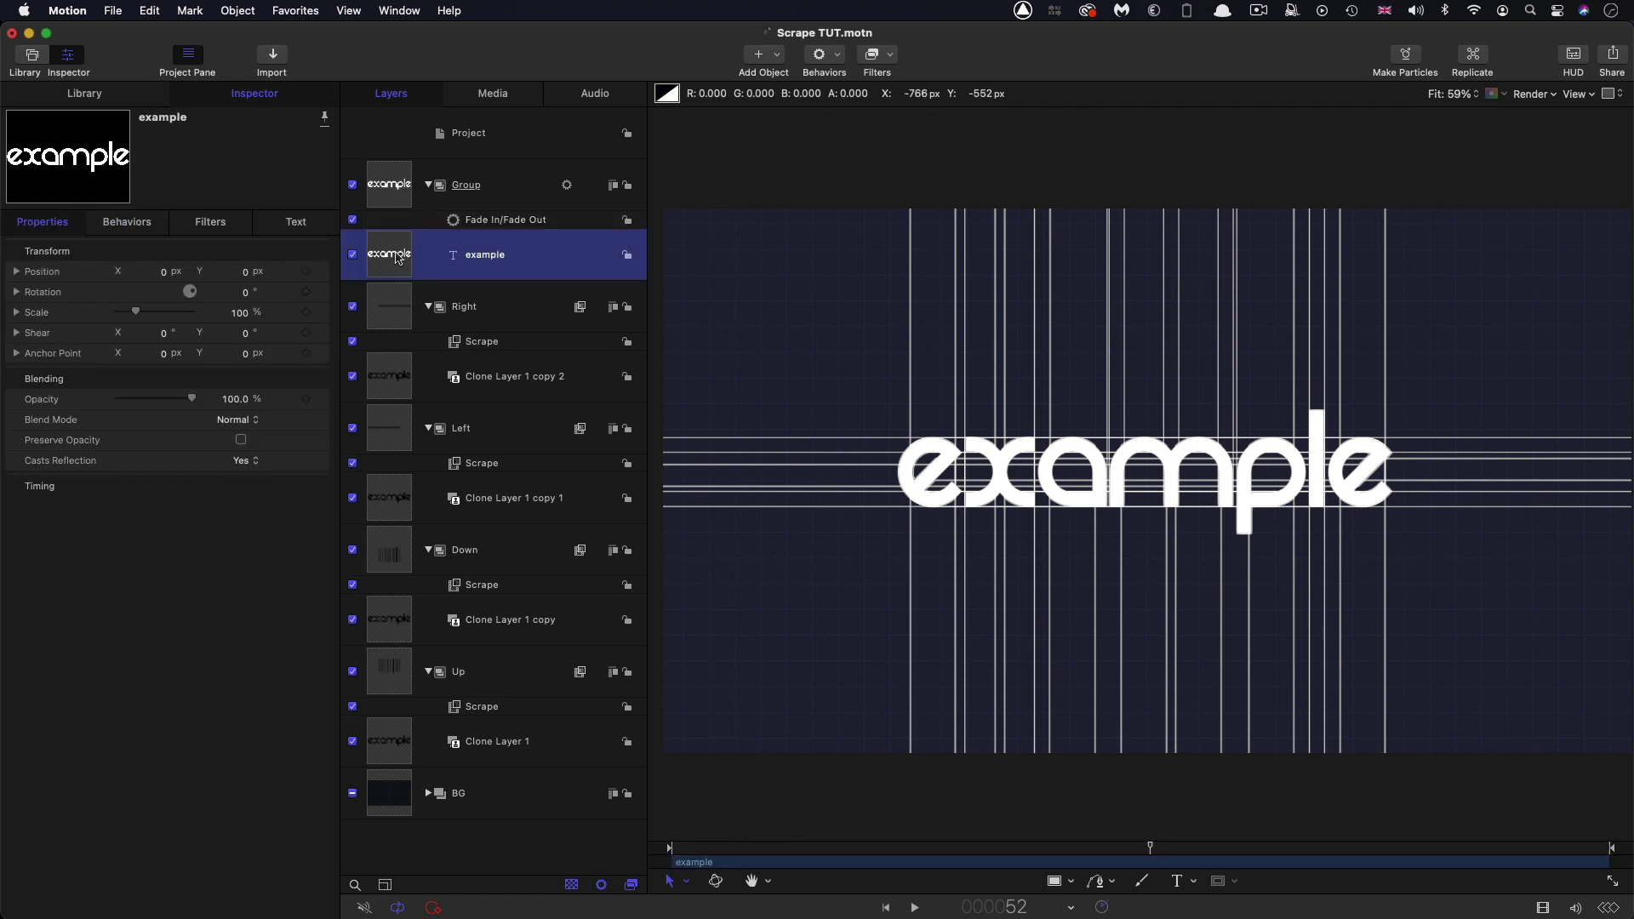
Step: Give the text a brightened navy face colour sampled from the background
{"action": "left_click", "coordinate": [297, 223]}
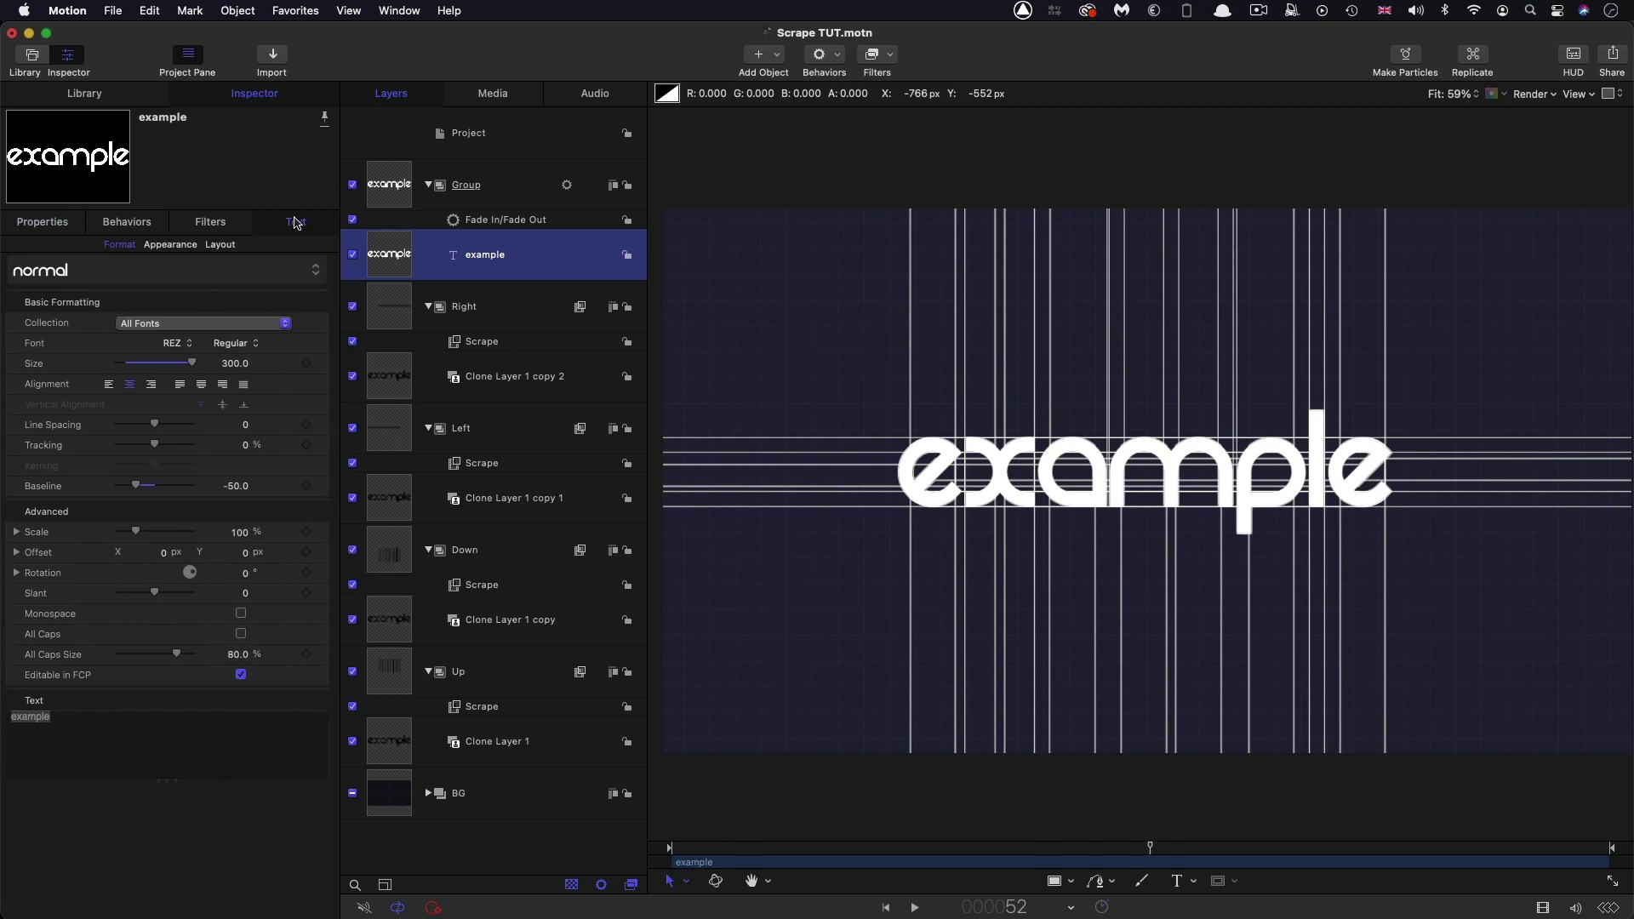
{"action": "left_click", "coordinate": [171, 245]}
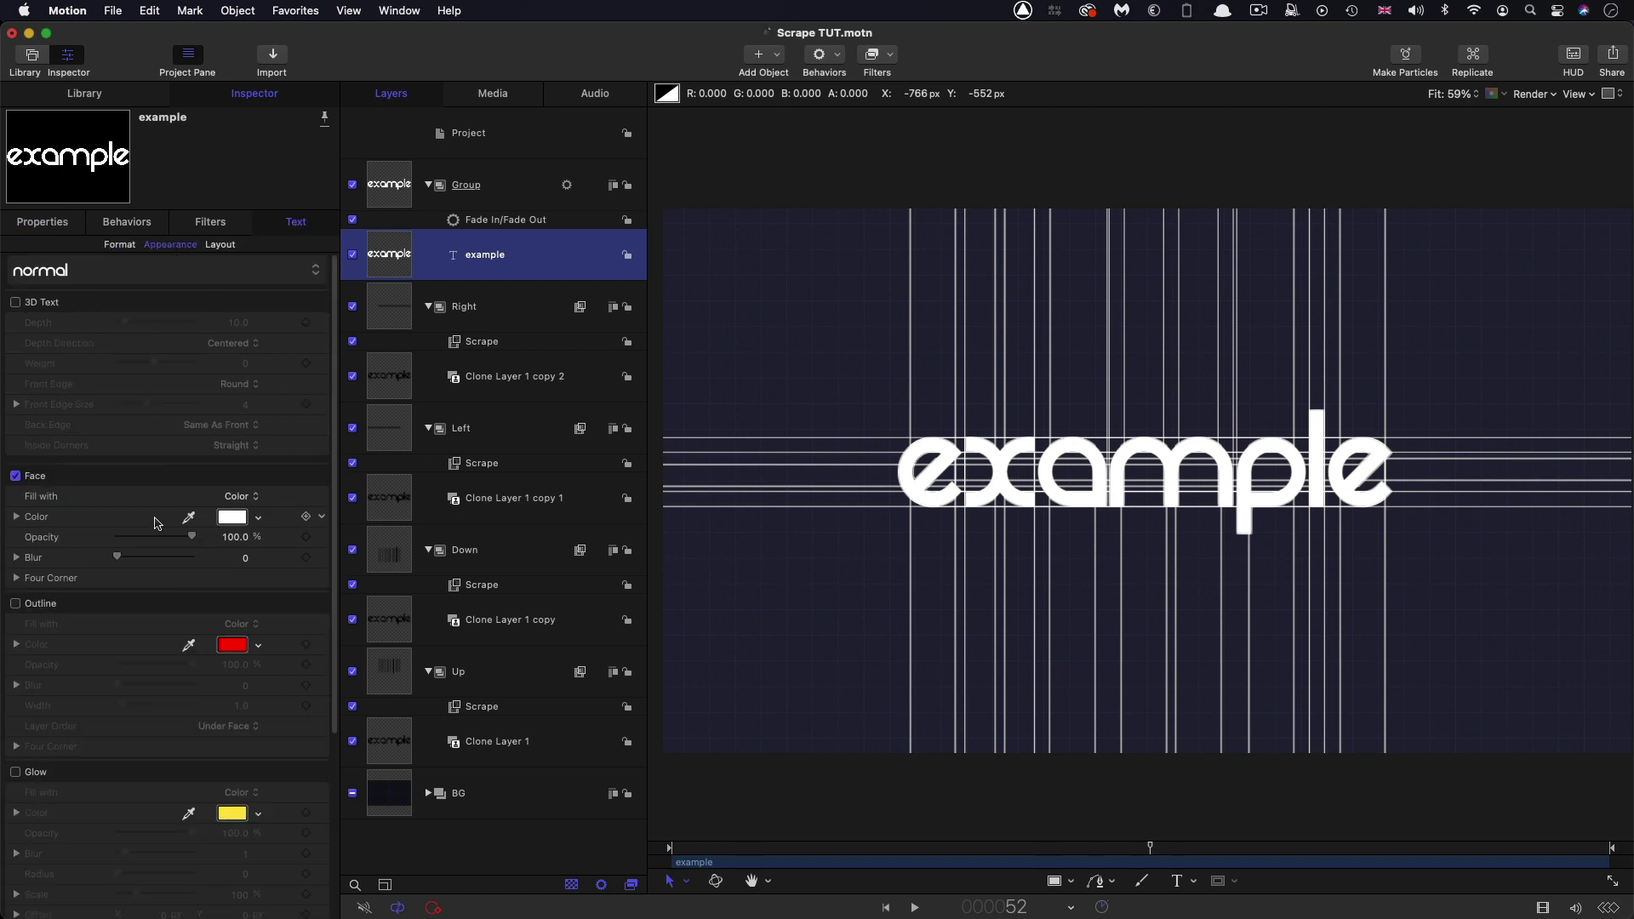
{"action": "left_click", "coordinate": [865, 307]}
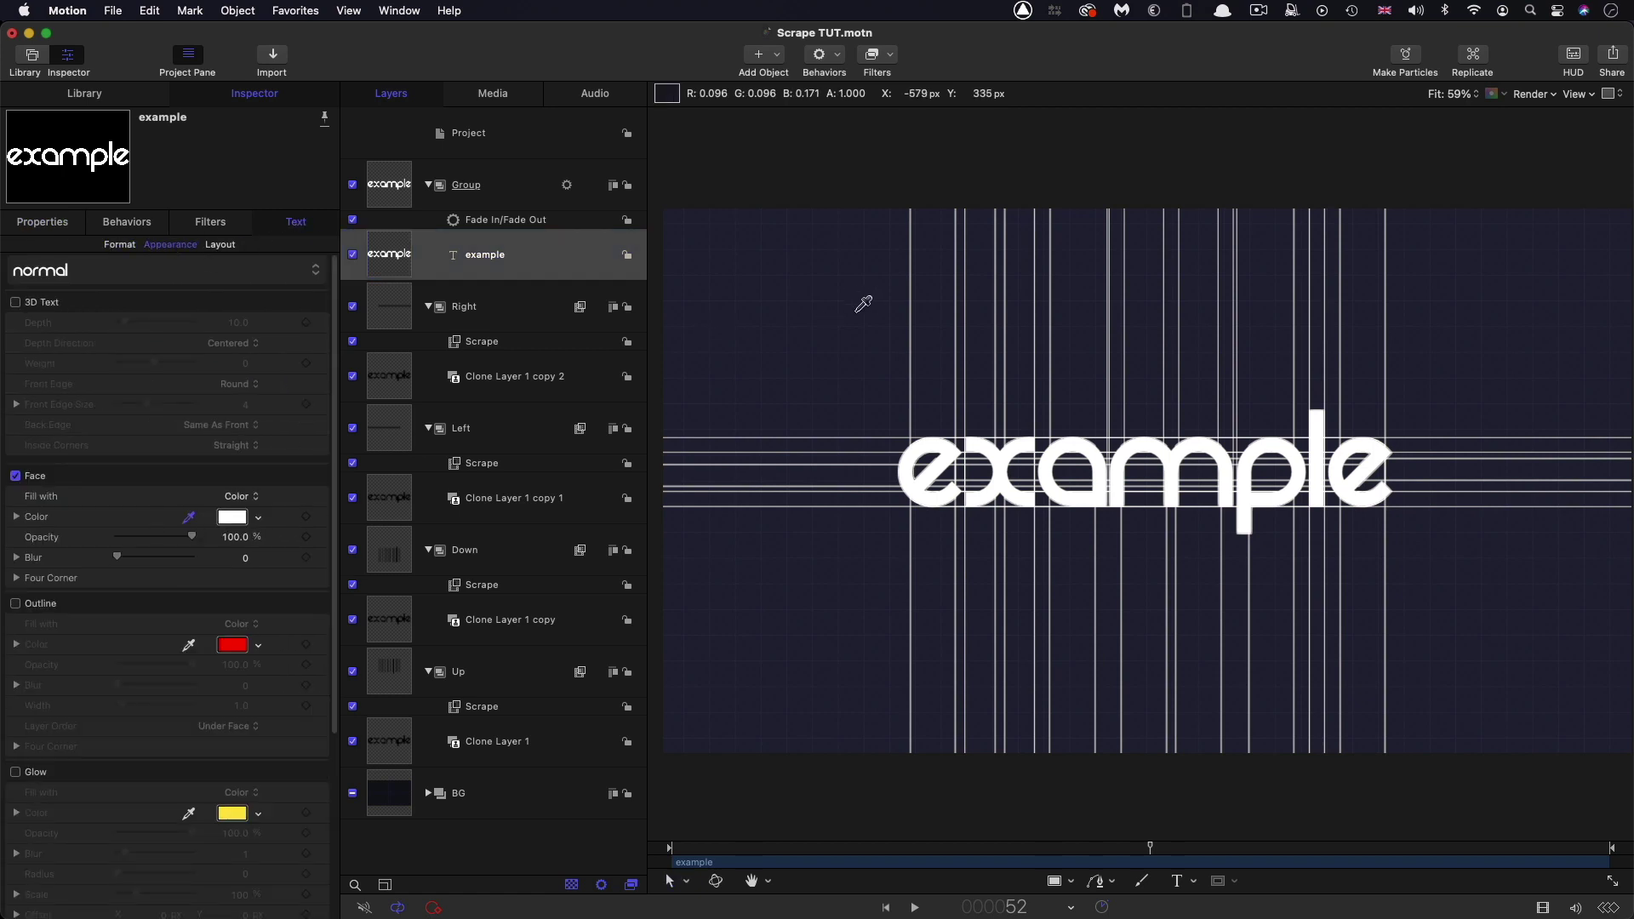
{"action": "left_click", "coordinate": [231, 519]}
{"action": "left_click_drag", "start_coordinate": [296, 534], "coordinate": [310, 501]}
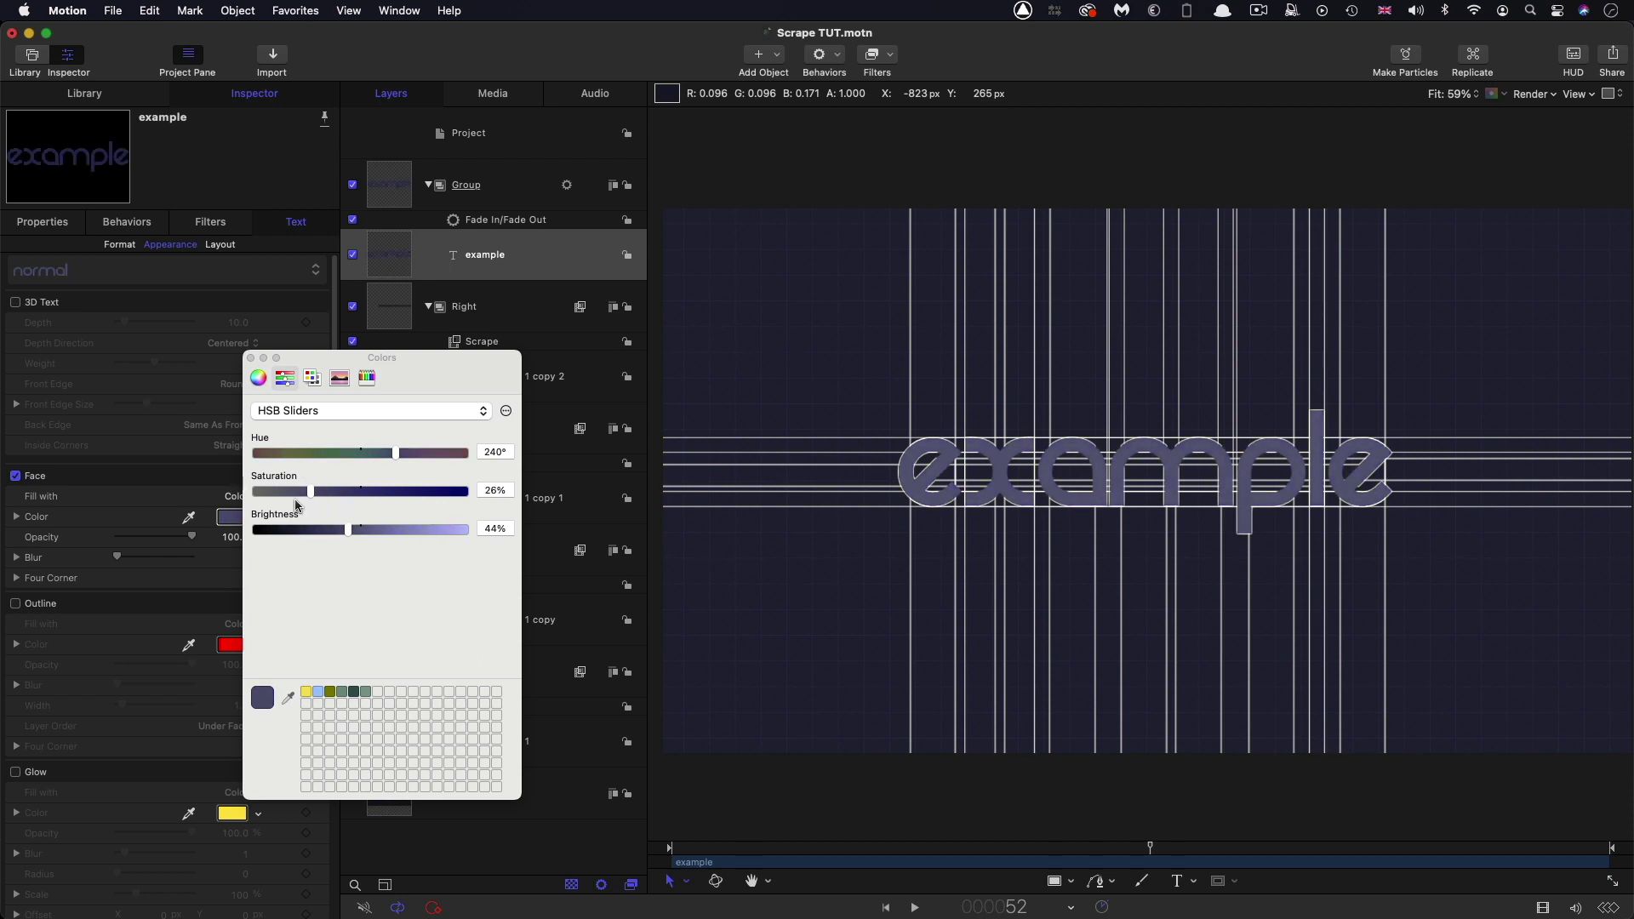
Step: Enable a white outline around the text
{"action": "left_click", "coordinate": [15, 605]}
{"action": "left_click", "coordinate": [251, 358]}
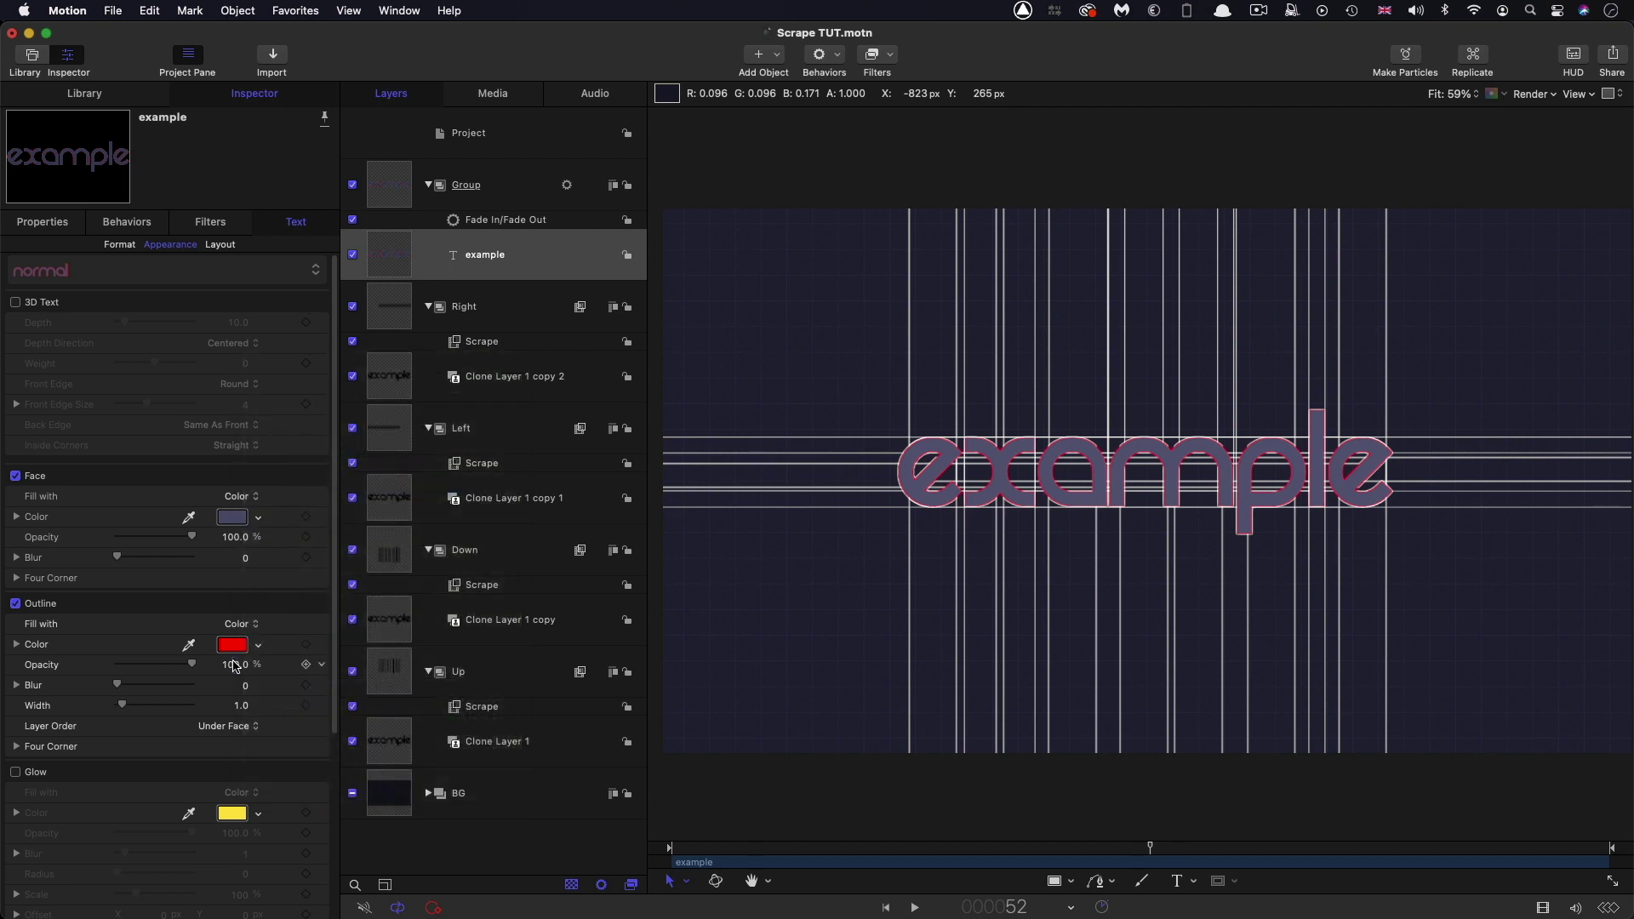
{"action": "left_click", "coordinate": [230, 645]}
{"action": "left_click_drag", "start_coordinate": [320, 499], "coordinate": [252, 498]}
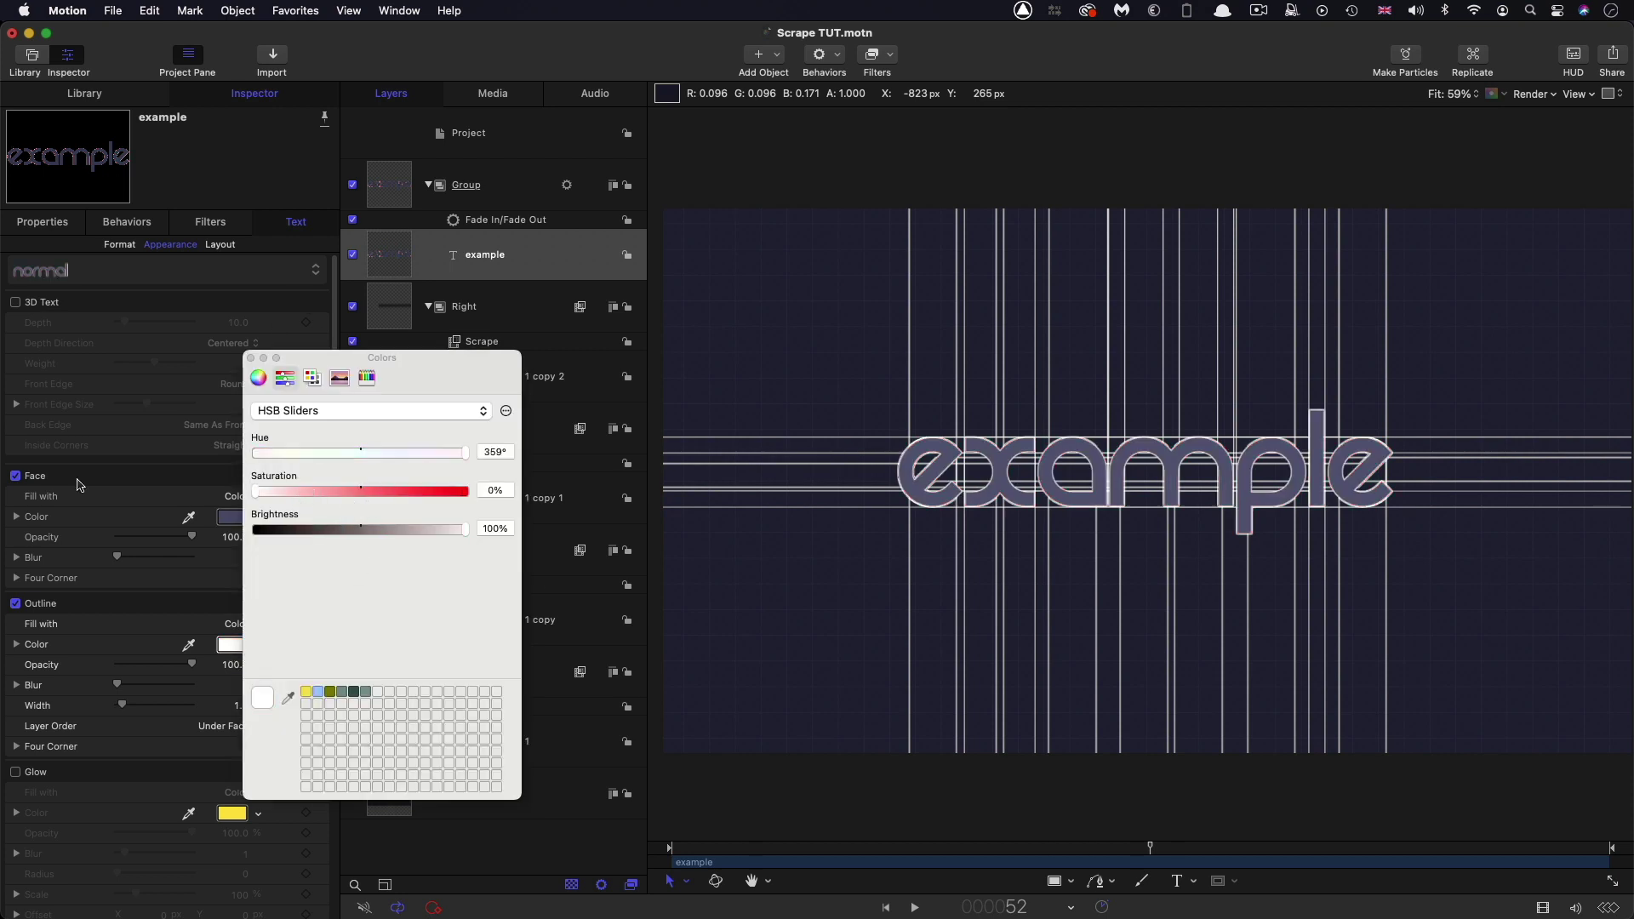
{"action": "left_click", "coordinate": [250, 359]}
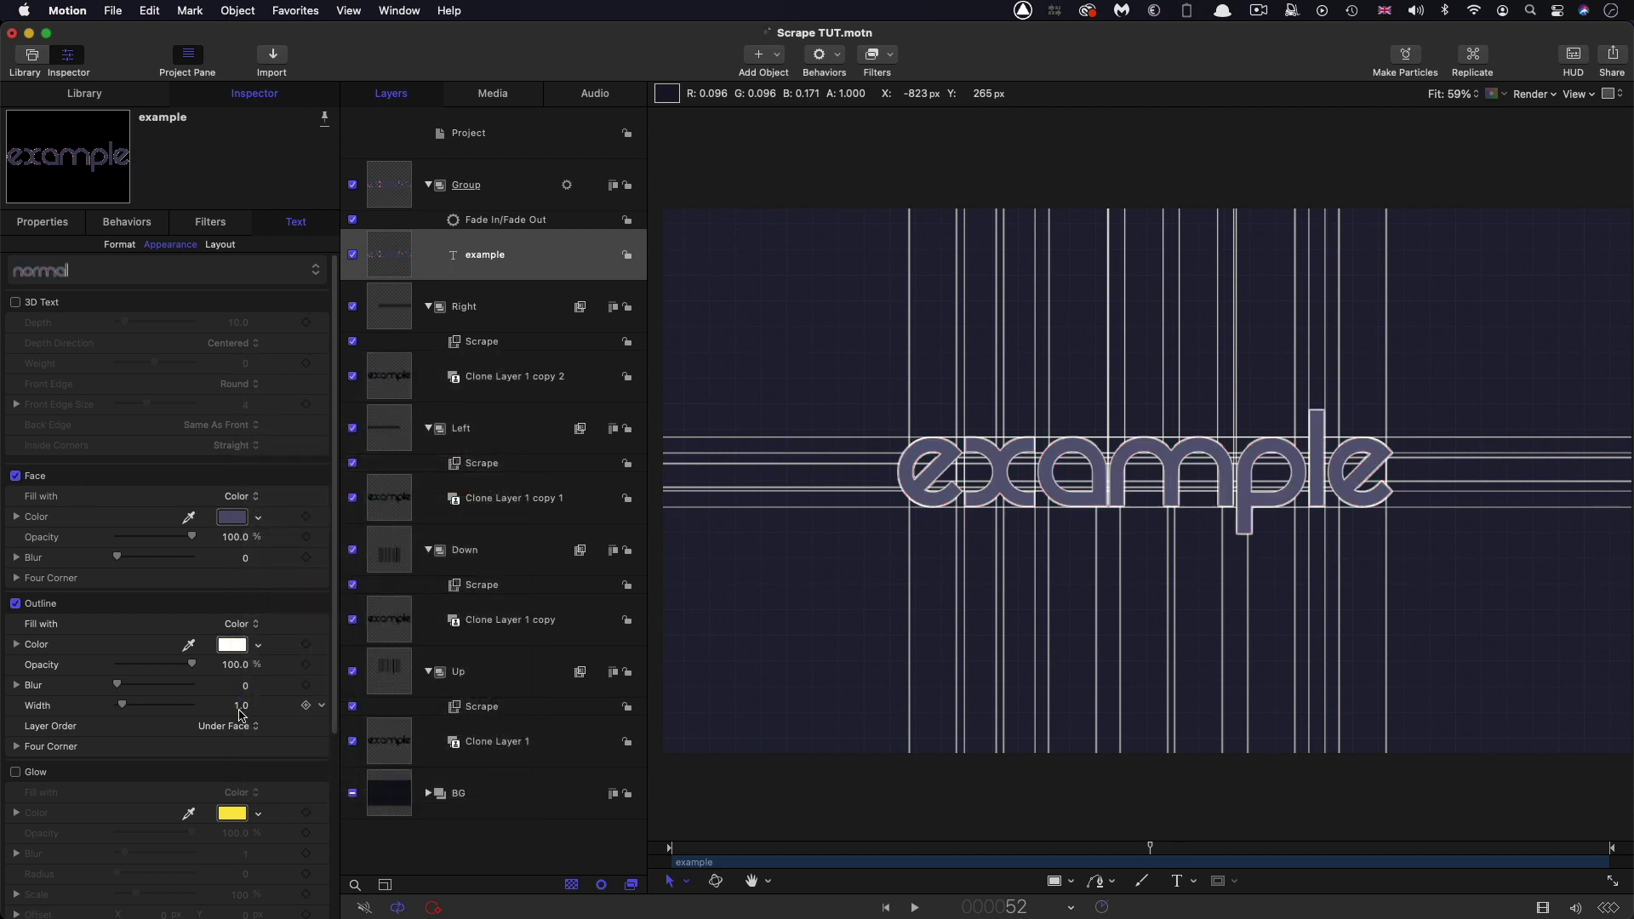
Step: Set the text Group's blend mode to Add
{"action": "left_click", "coordinate": [401, 186]}
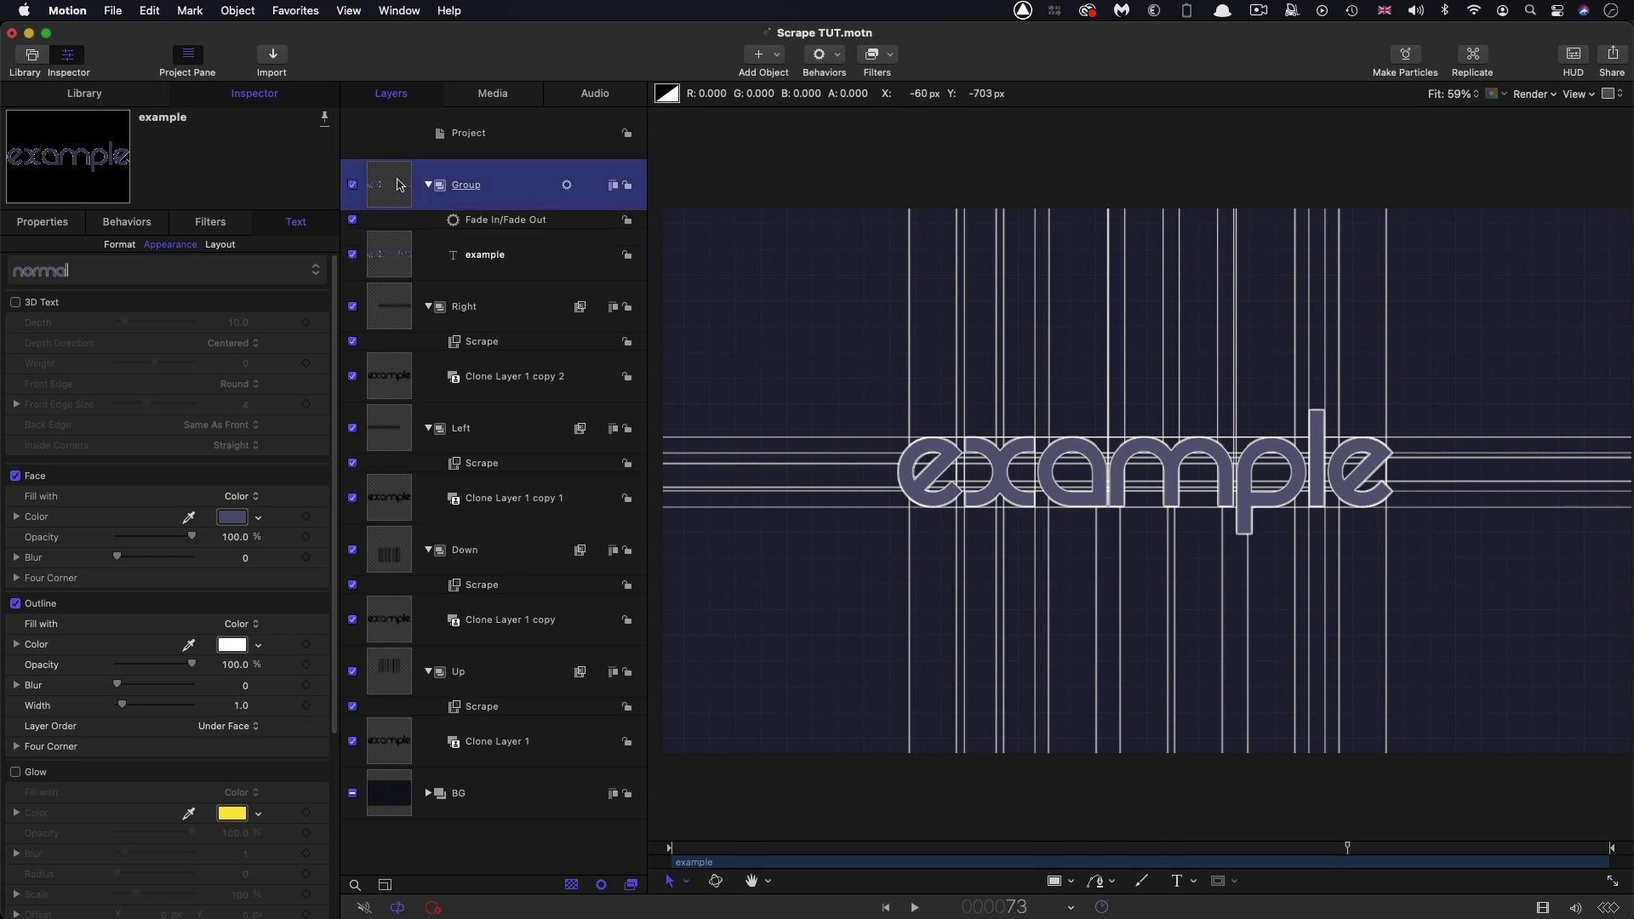
{"action": "left_click", "coordinate": [45, 223]}
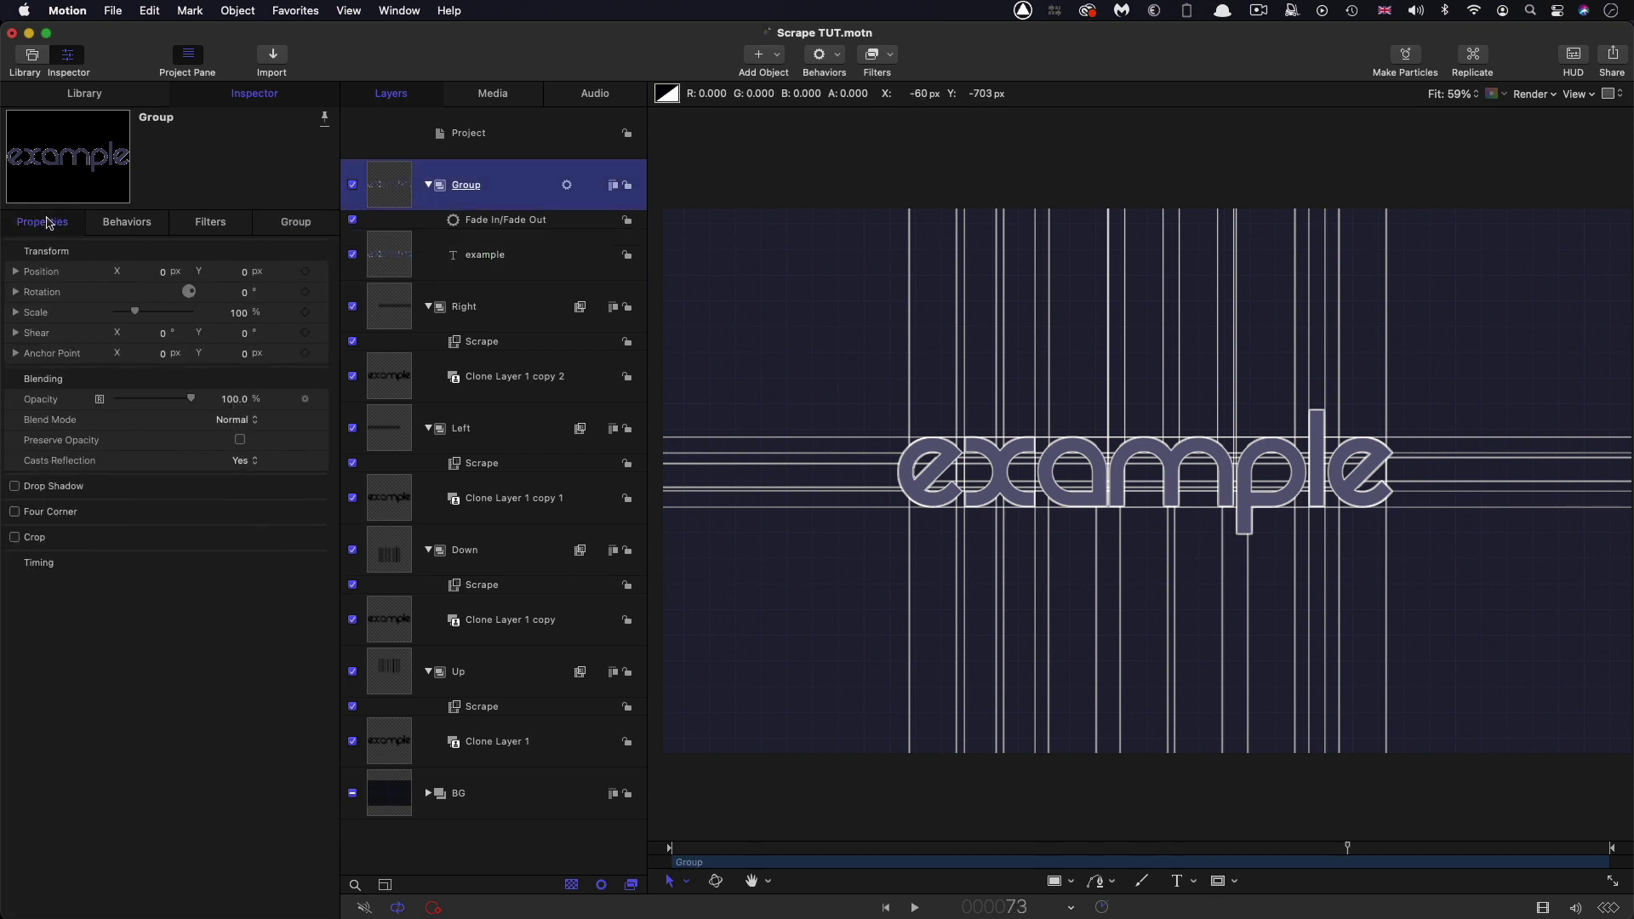
{"action": "left_click", "coordinate": [237, 419]}
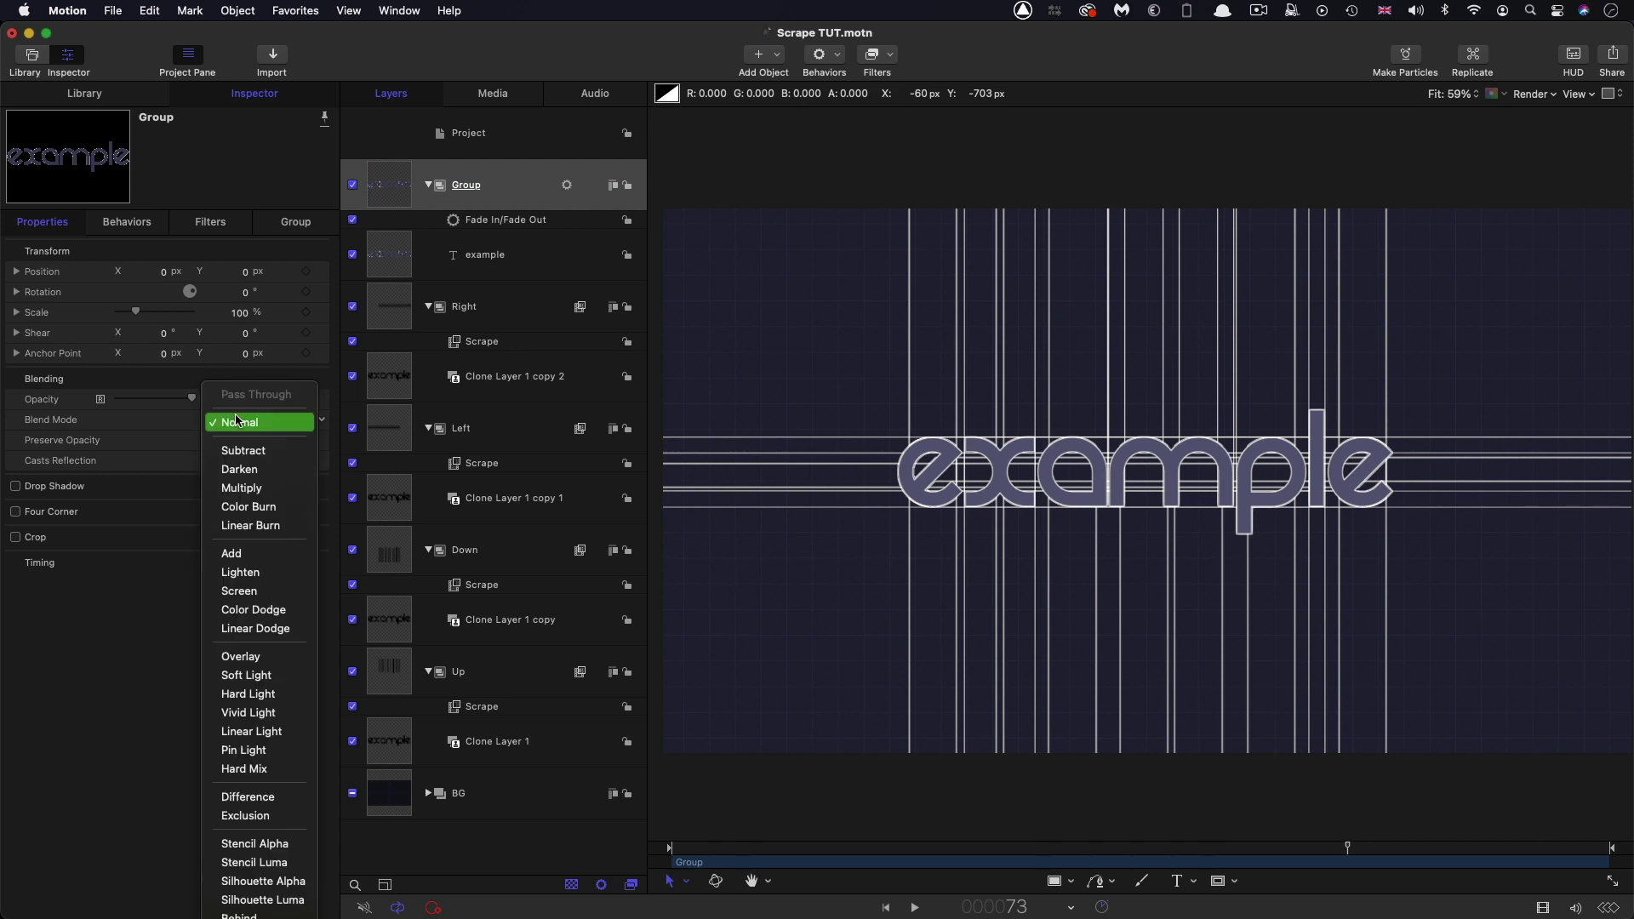
{"action": "left_click", "coordinate": [257, 556]}
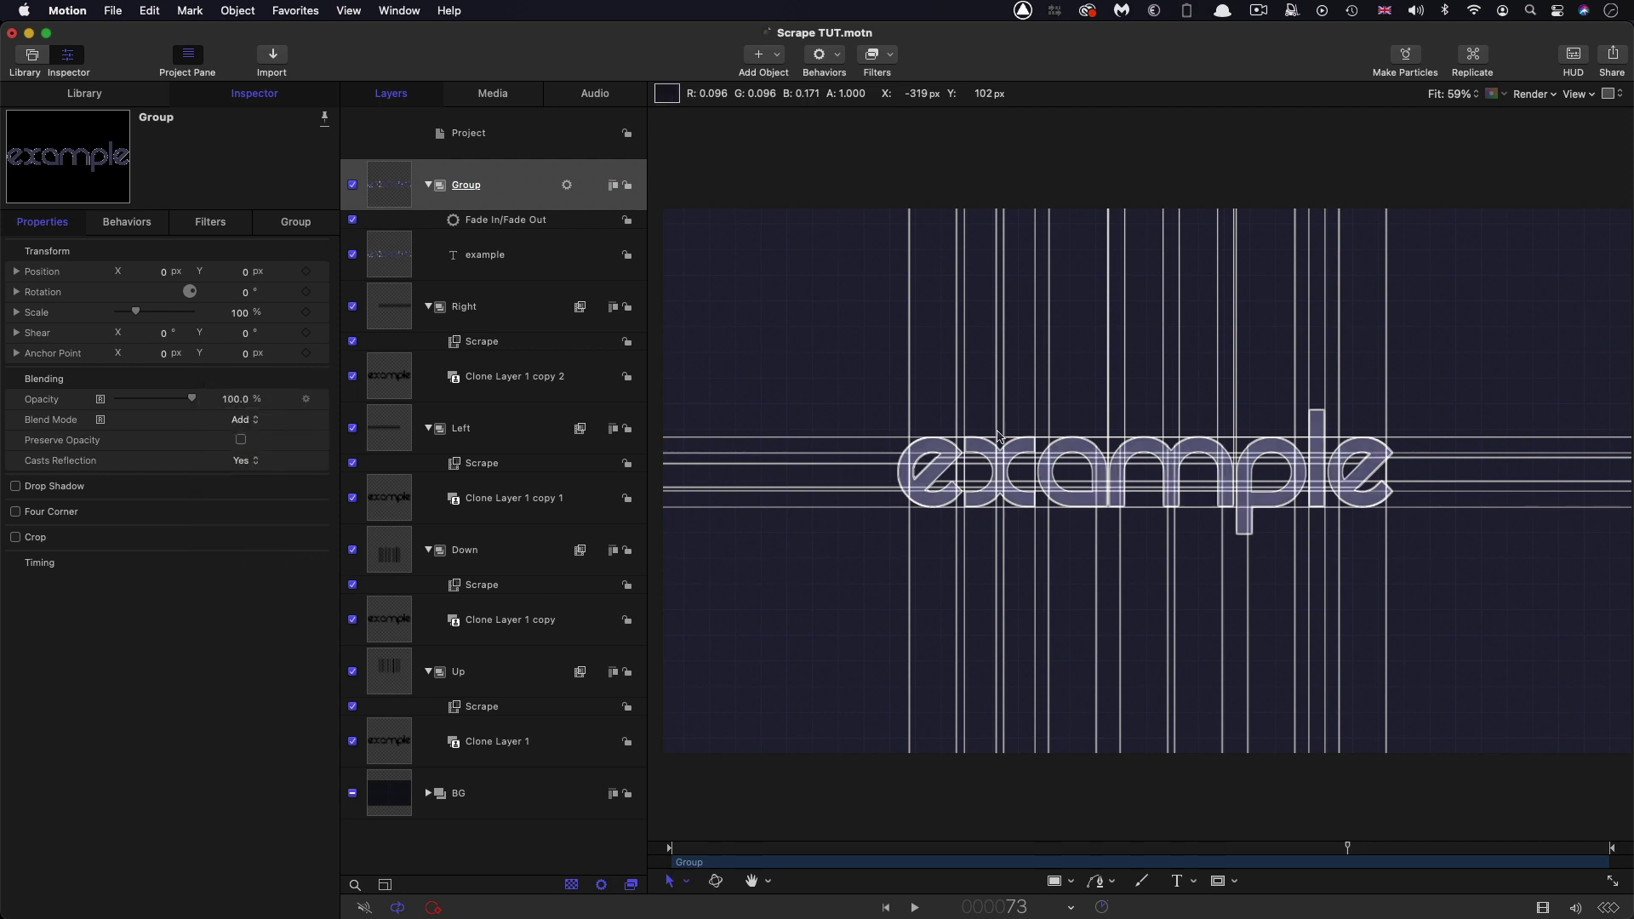
{"action": "left_click_drag", "start_coordinate": [1347, 847], "coordinate": [1131, 848]}
Step: Add a Ramp to Up's Position Y with start value -1080 and end offset 70, then preview
{"action": "left_click", "coordinate": [392, 677]}
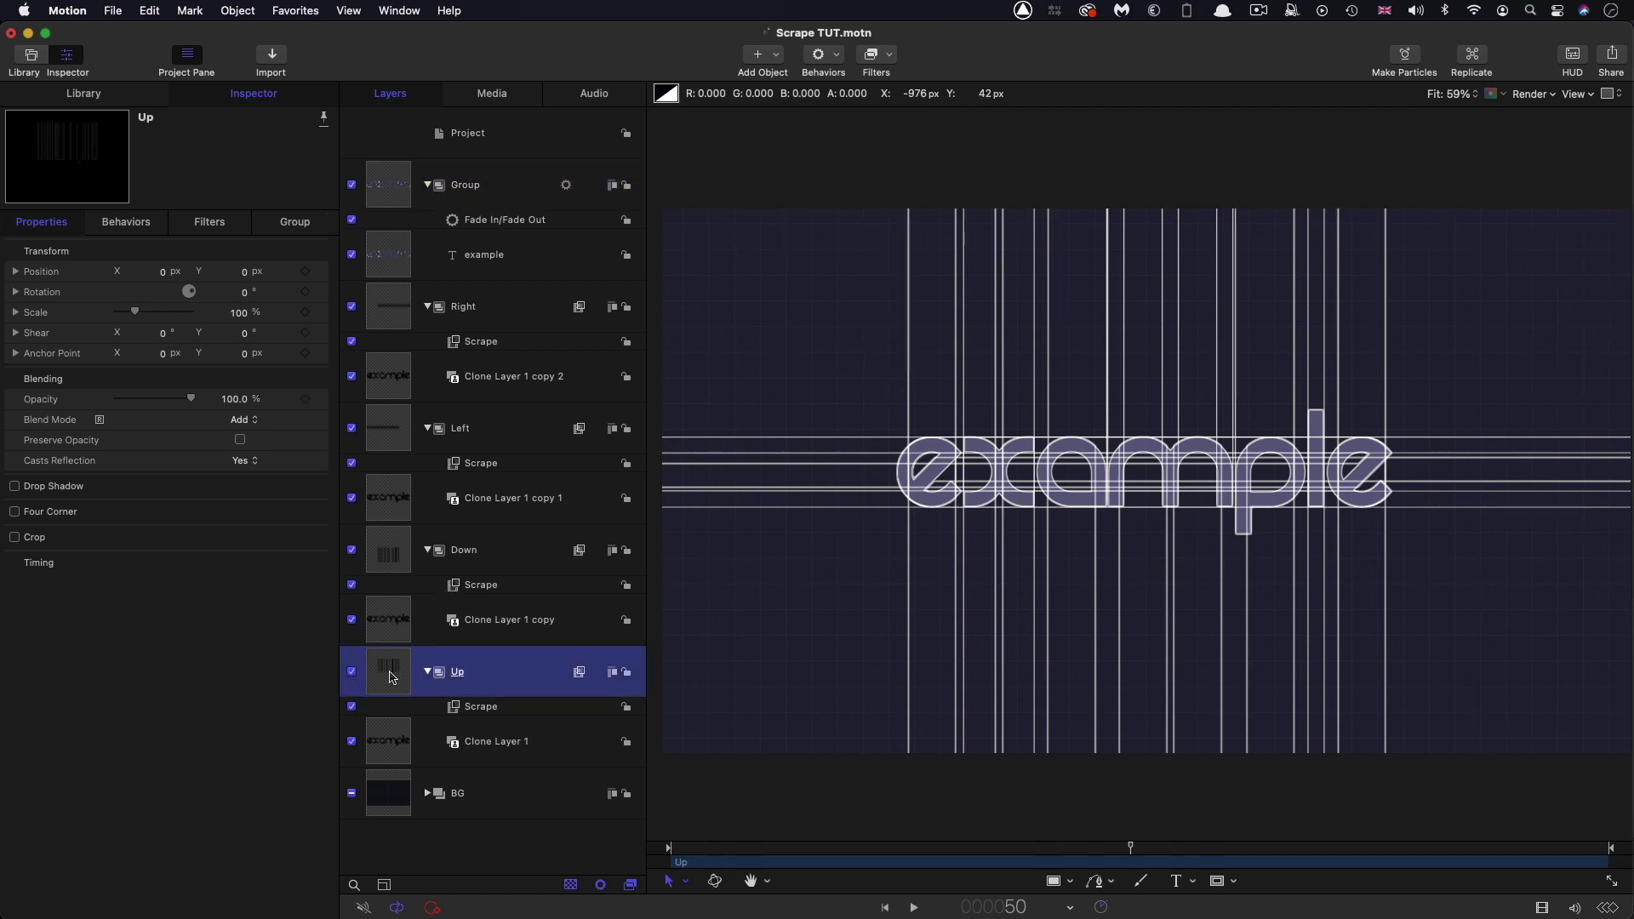
{"action": "left_click", "coordinate": [17, 272]}
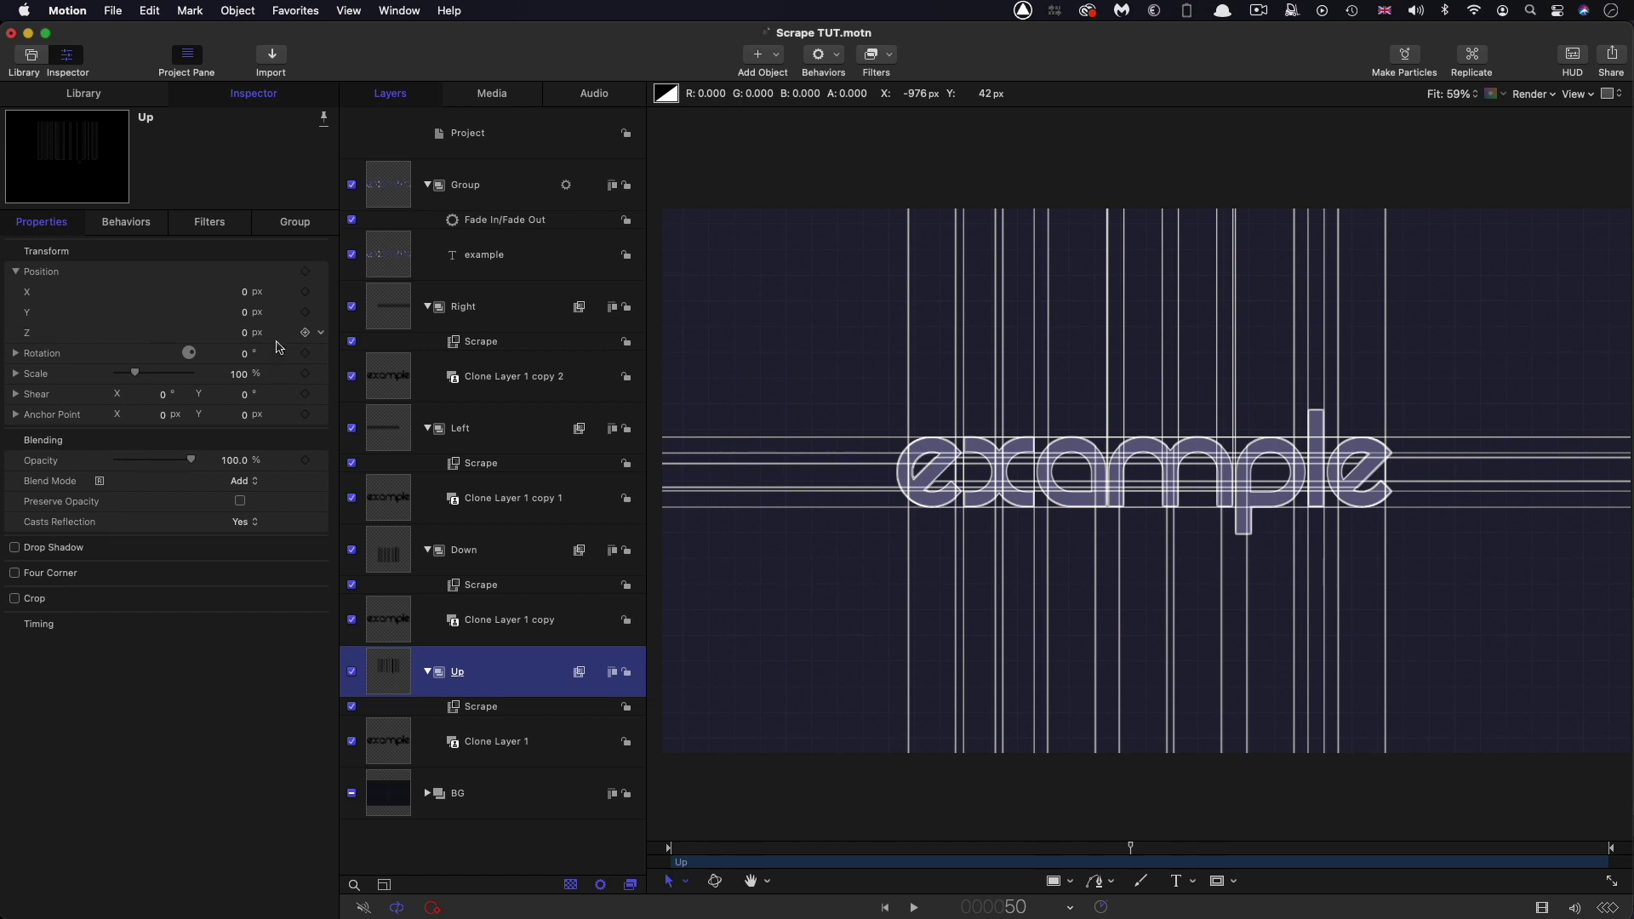
{"action": "left_click", "coordinate": [324, 313]}
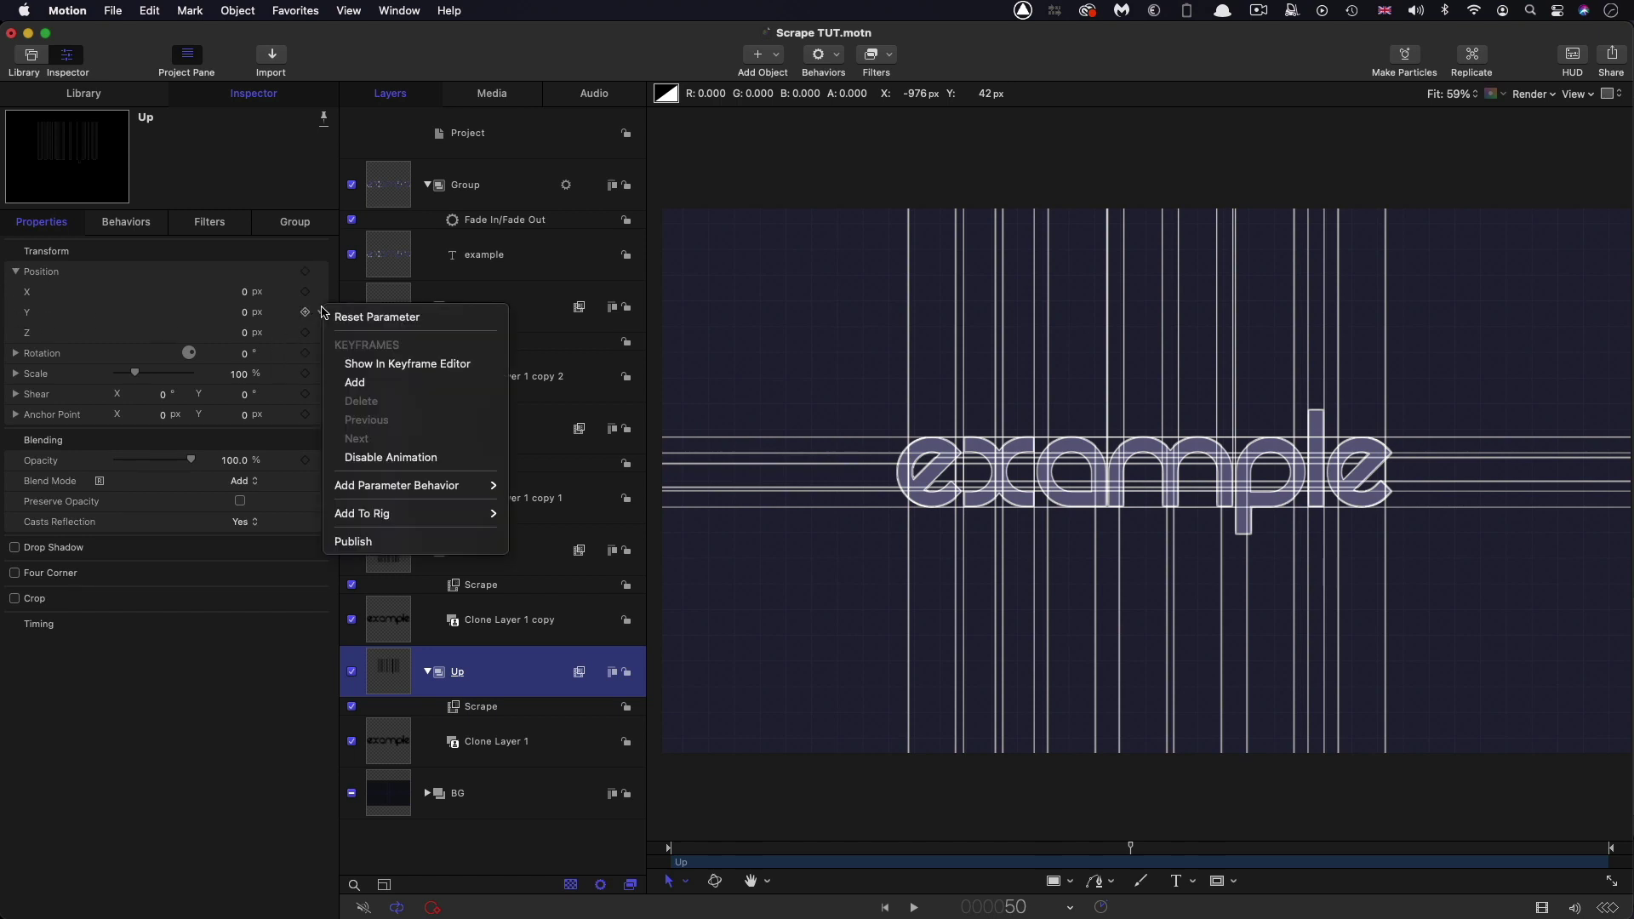
{"action": "mouse_move", "coordinate": [408, 487]}
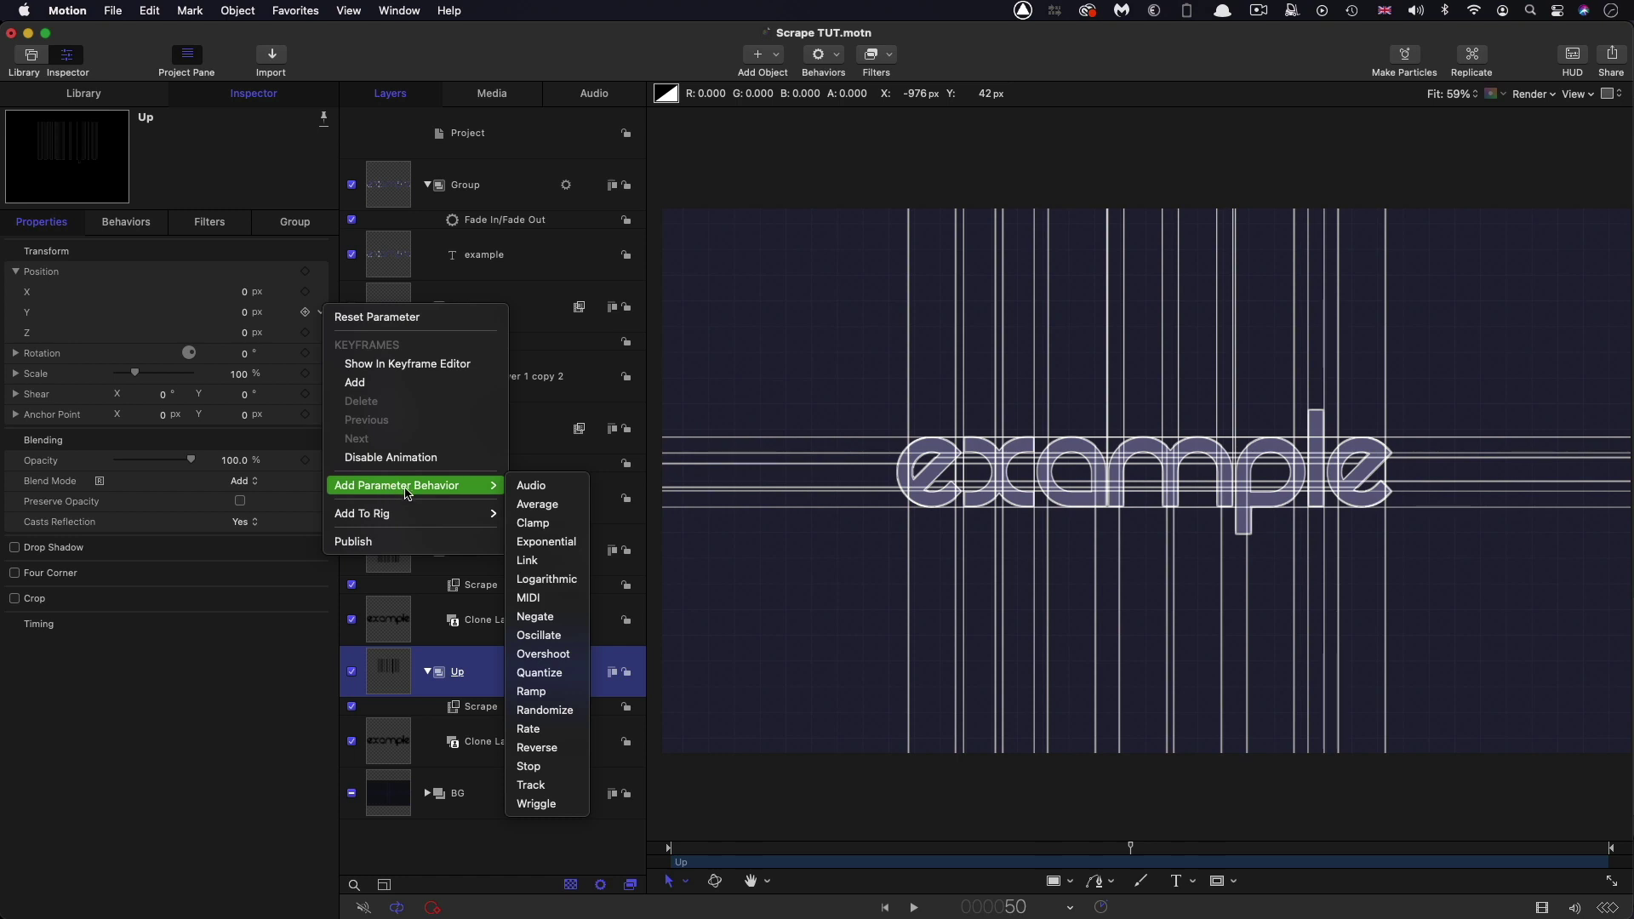
{"action": "left_click", "coordinate": [529, 692]}
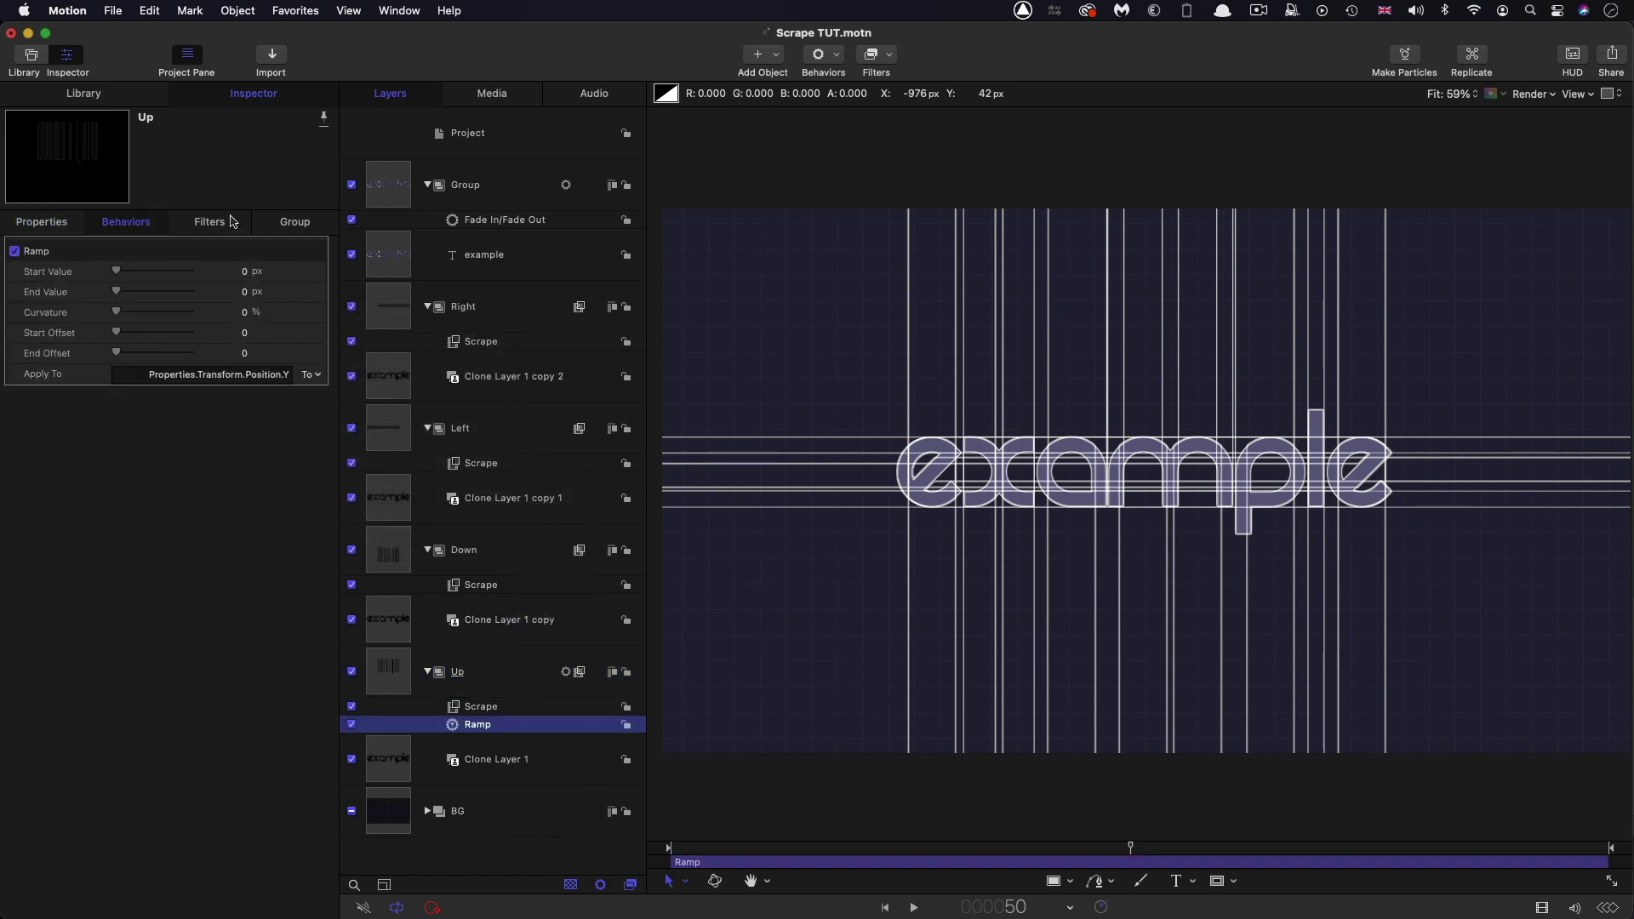
{"action": "left_click", "coordinate": [210, 272]}
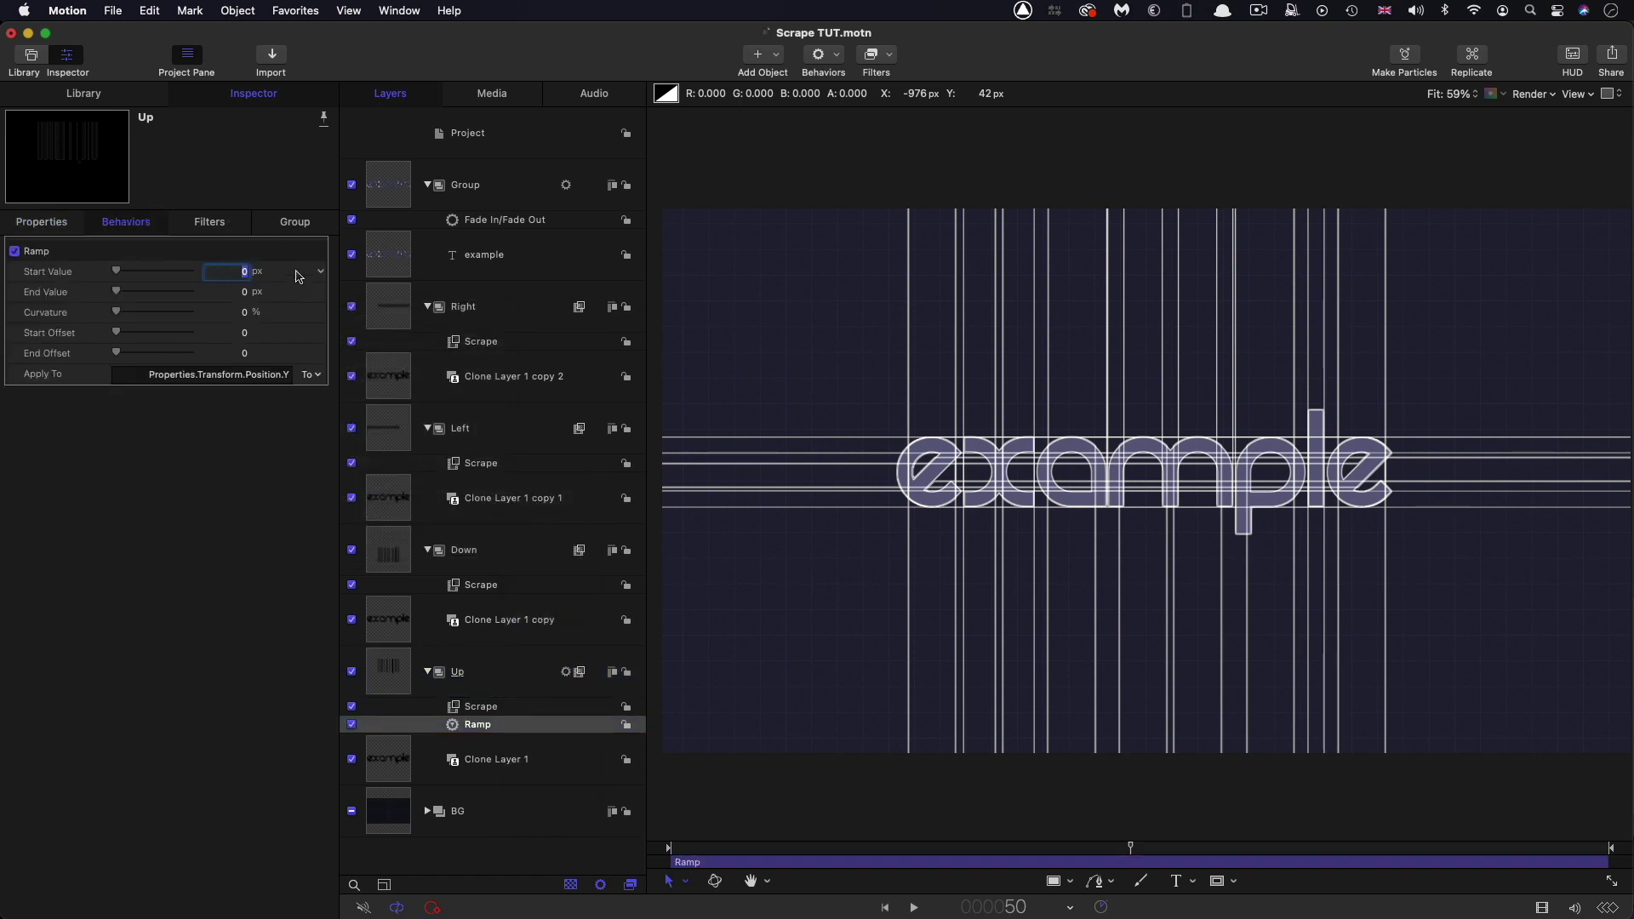
{"action": "type", "text": "-1080"}
{"action": "key", "text": "Return"}
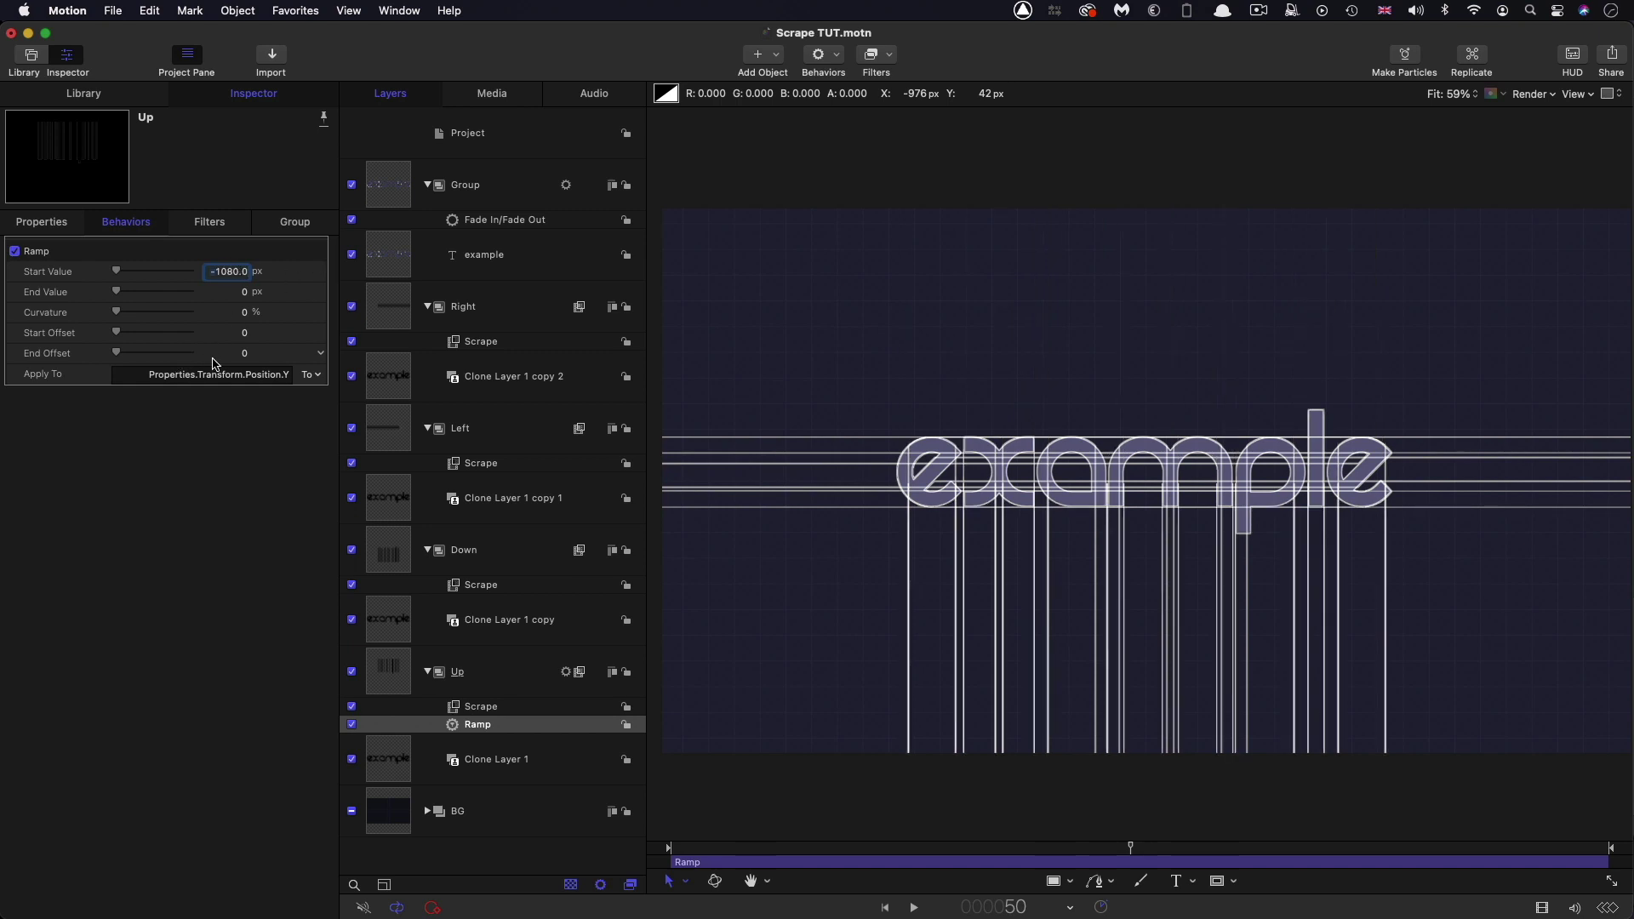
{"action": "left_click", "coordinate": [245, 355]}
{"action": "type", "text": "70"}
{"action": "key", "text": "Return"}
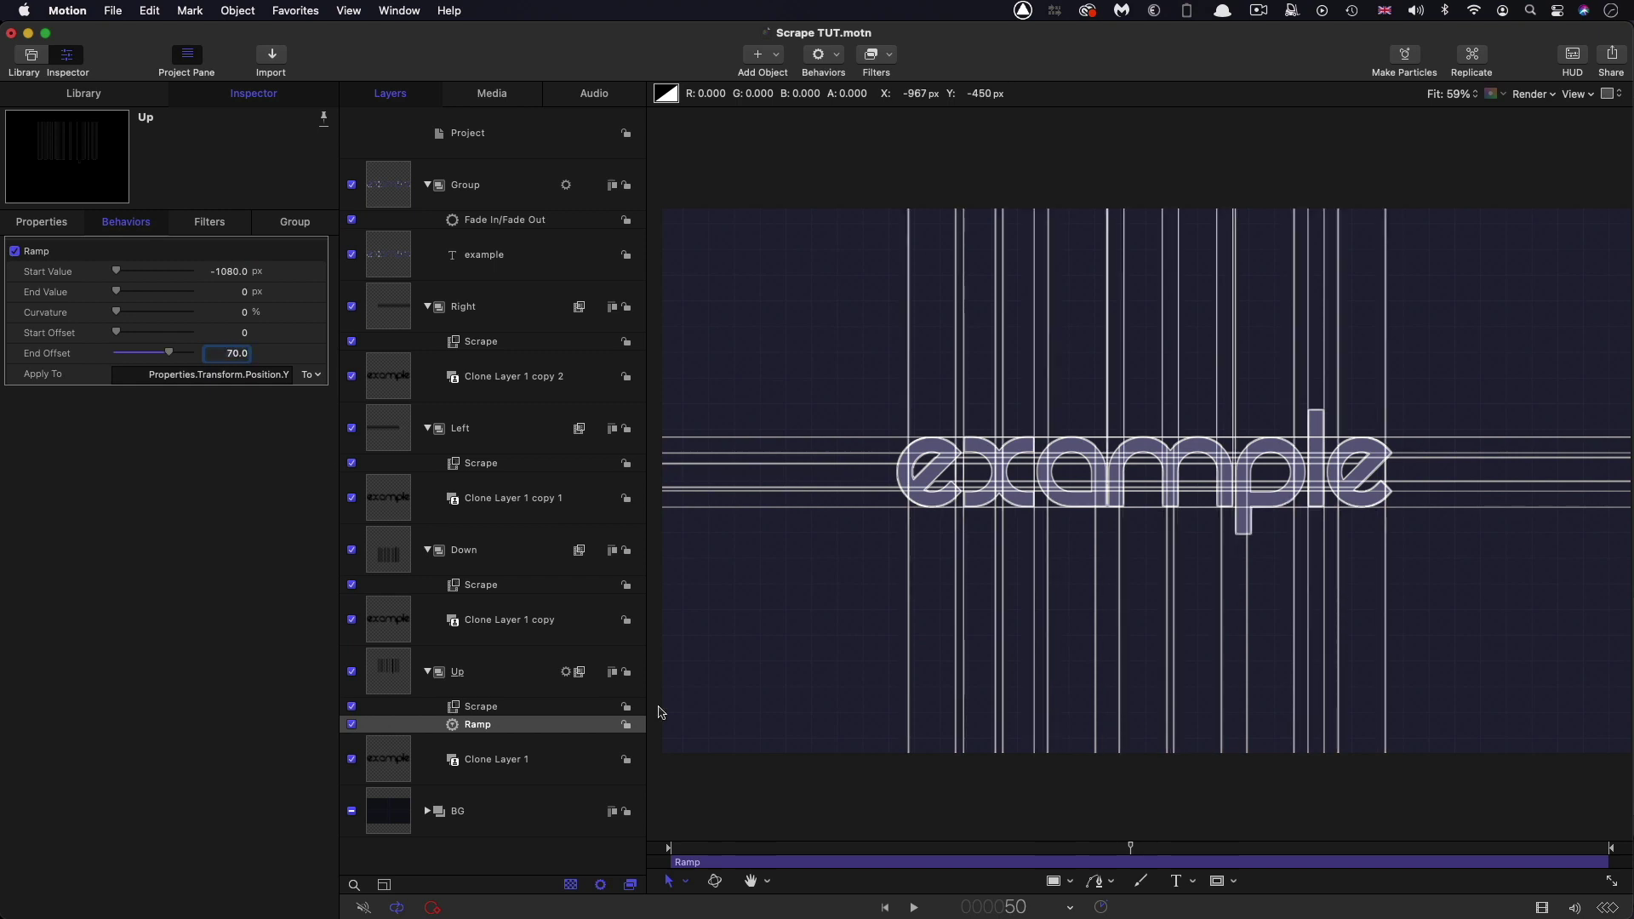
{"action": "key", "text": "space"}
{"action": "key", "text": "space"}
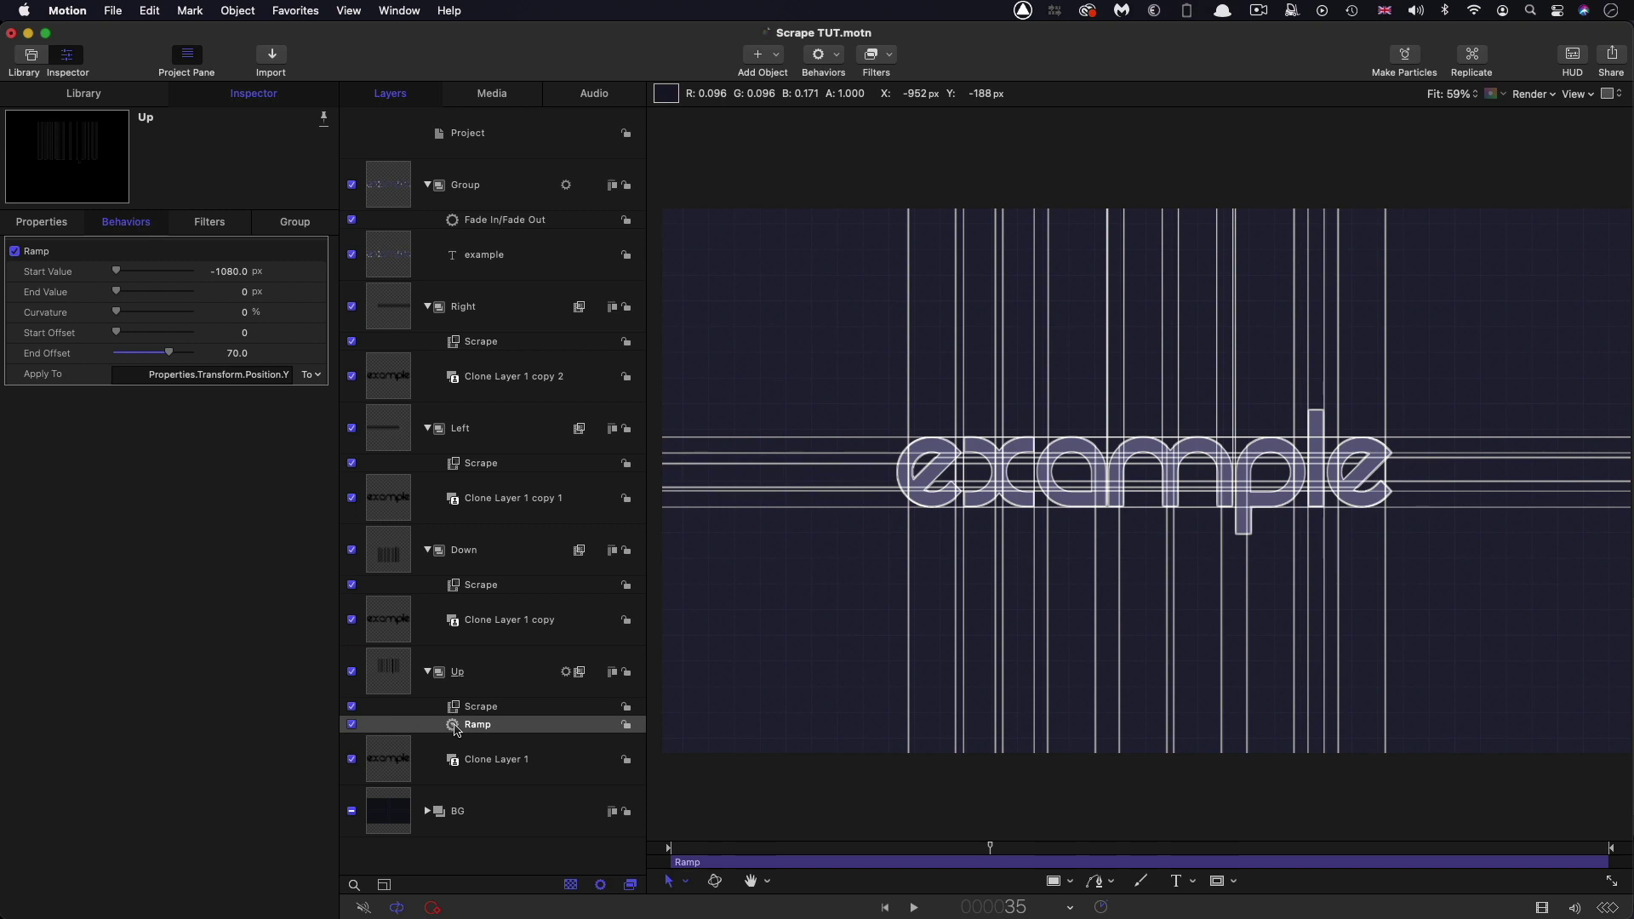
Step: Copy the Ramp onto Down with start value 1080, and another copy onto Left
{"action": "left_click_drag", "start_coordinate": [457, 729], "coordinate": [390, 553]}
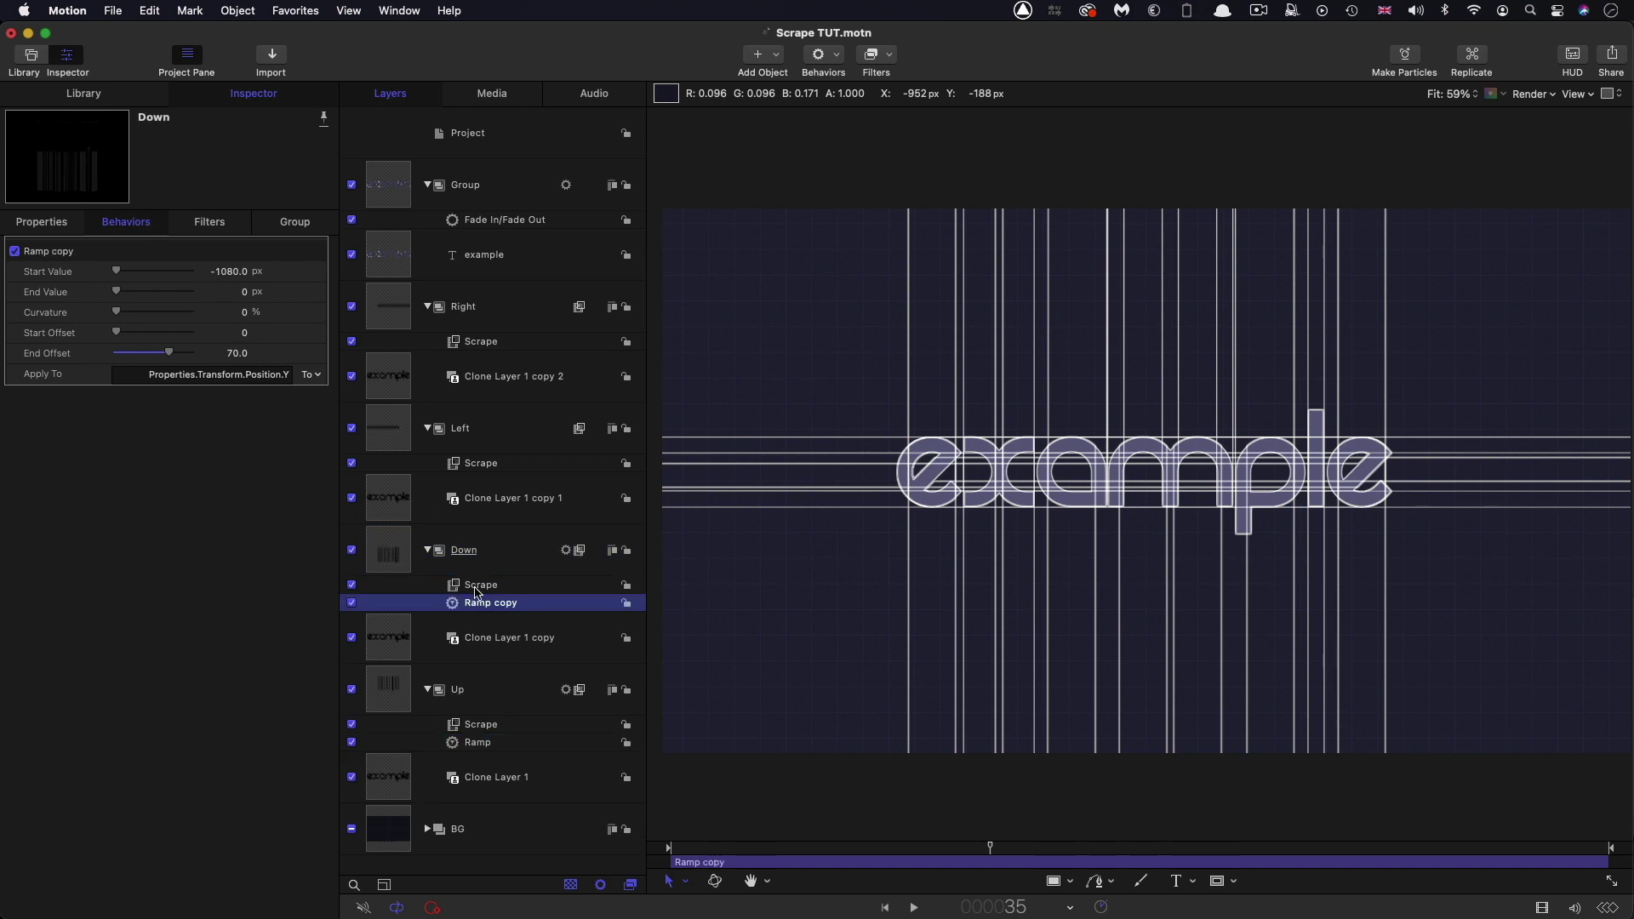
{"action": "left_click", "coordinate": [230, 272]}
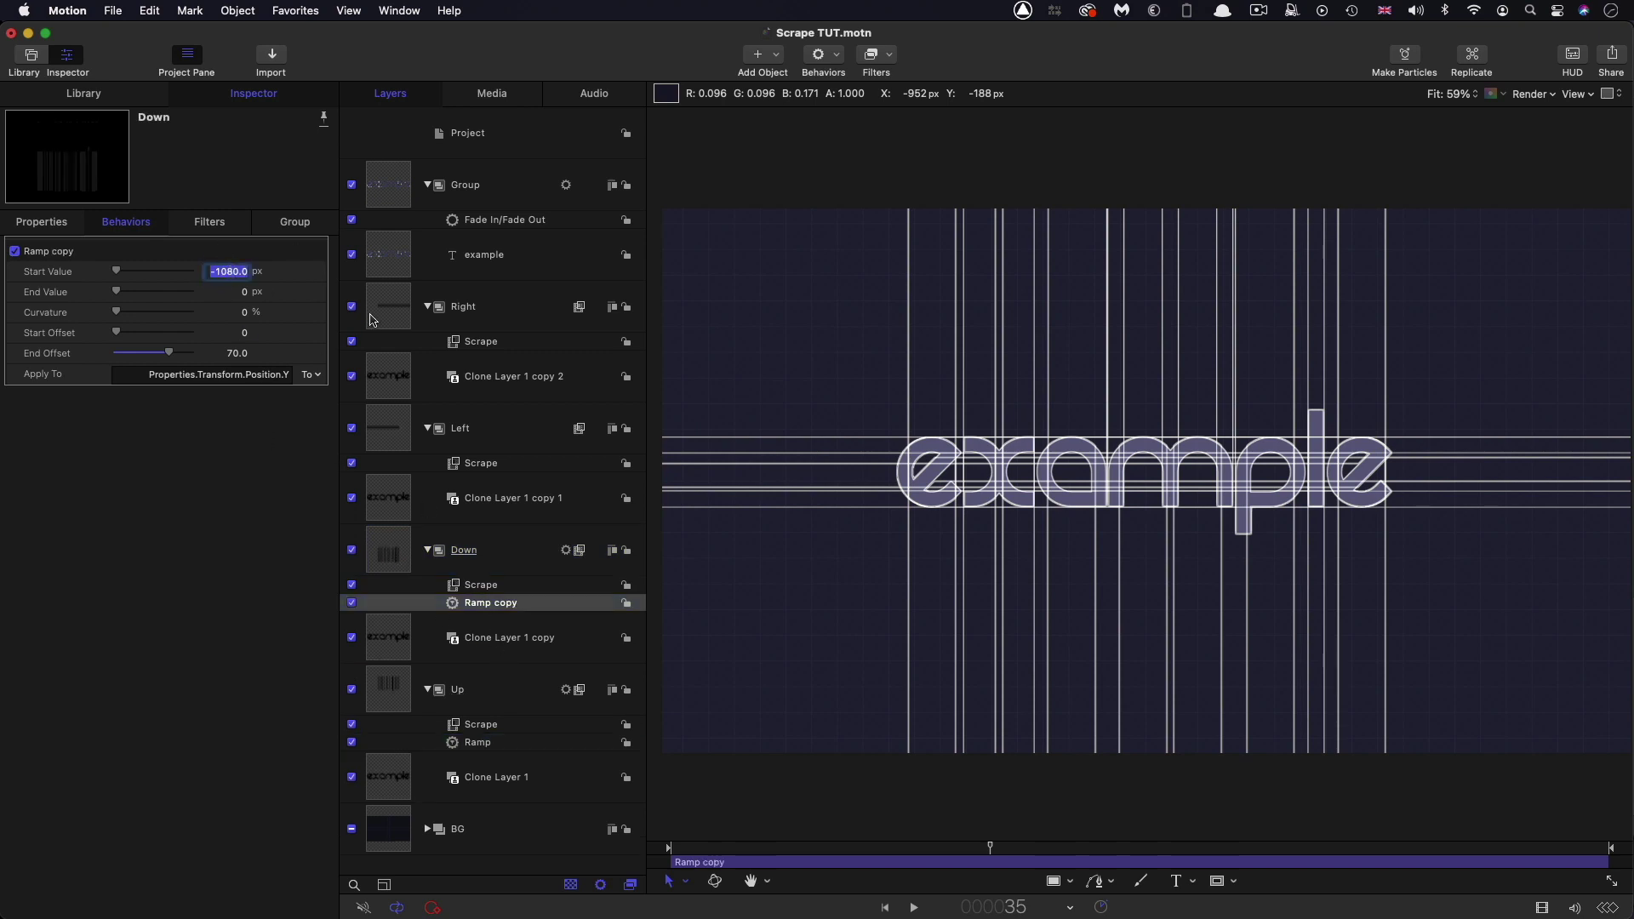
{"action": "type", "text": "1080"}
{"action": "left_click_drag", "start_coordinate": [990, 847], "coordinate": [531, 864]}
{"action": "key", "text": "space"}
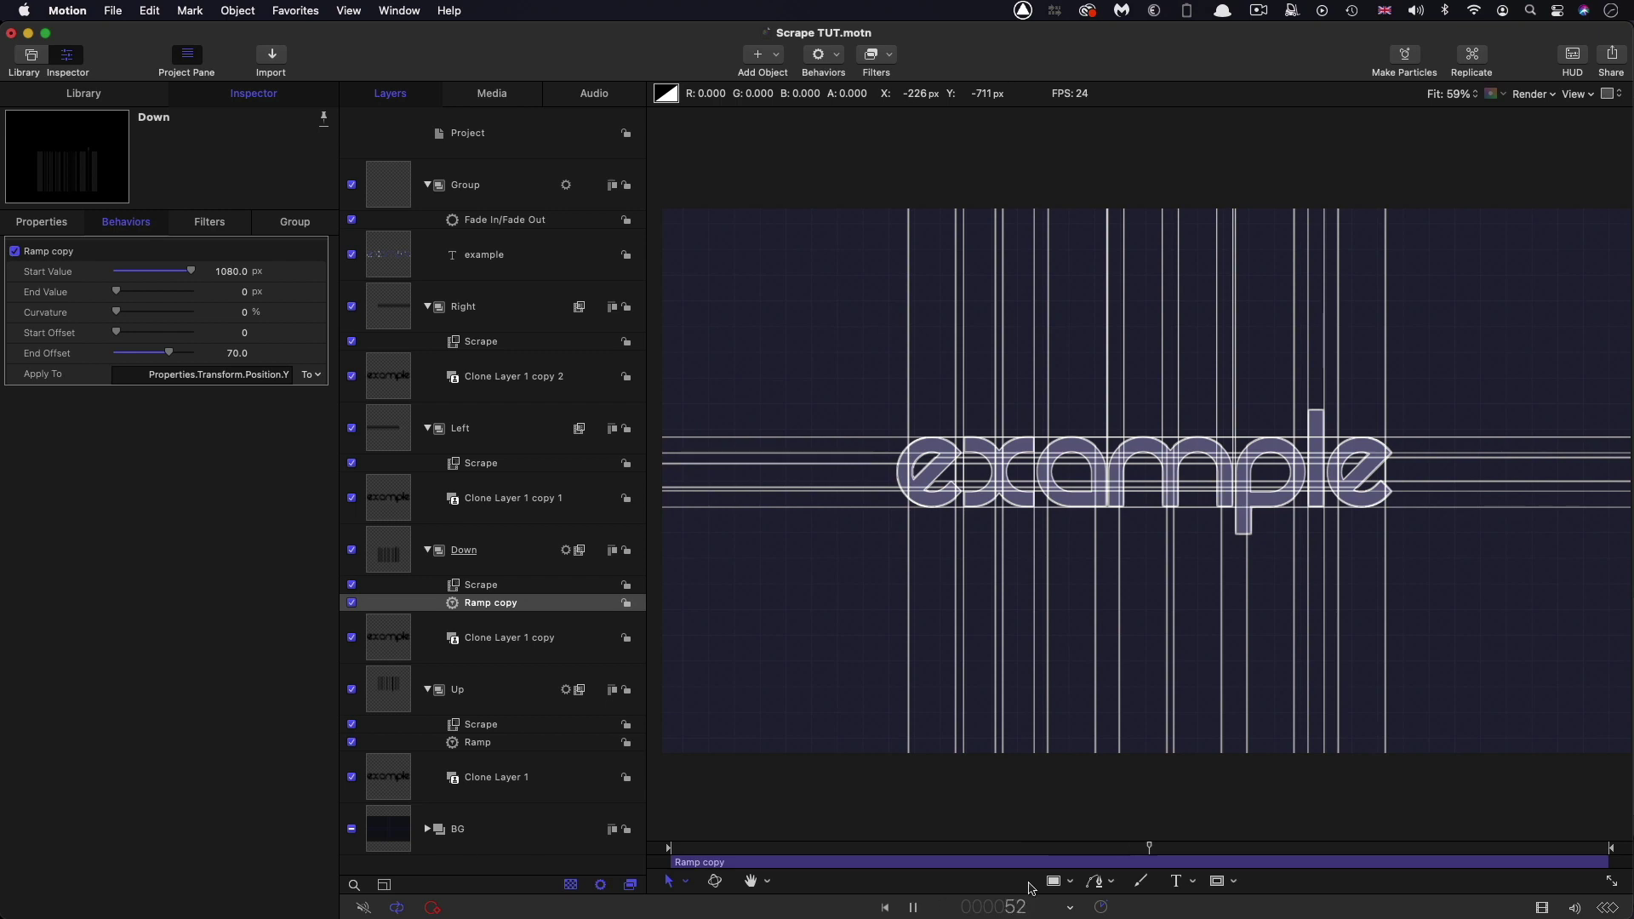
{"action": "key", "text": "space"}
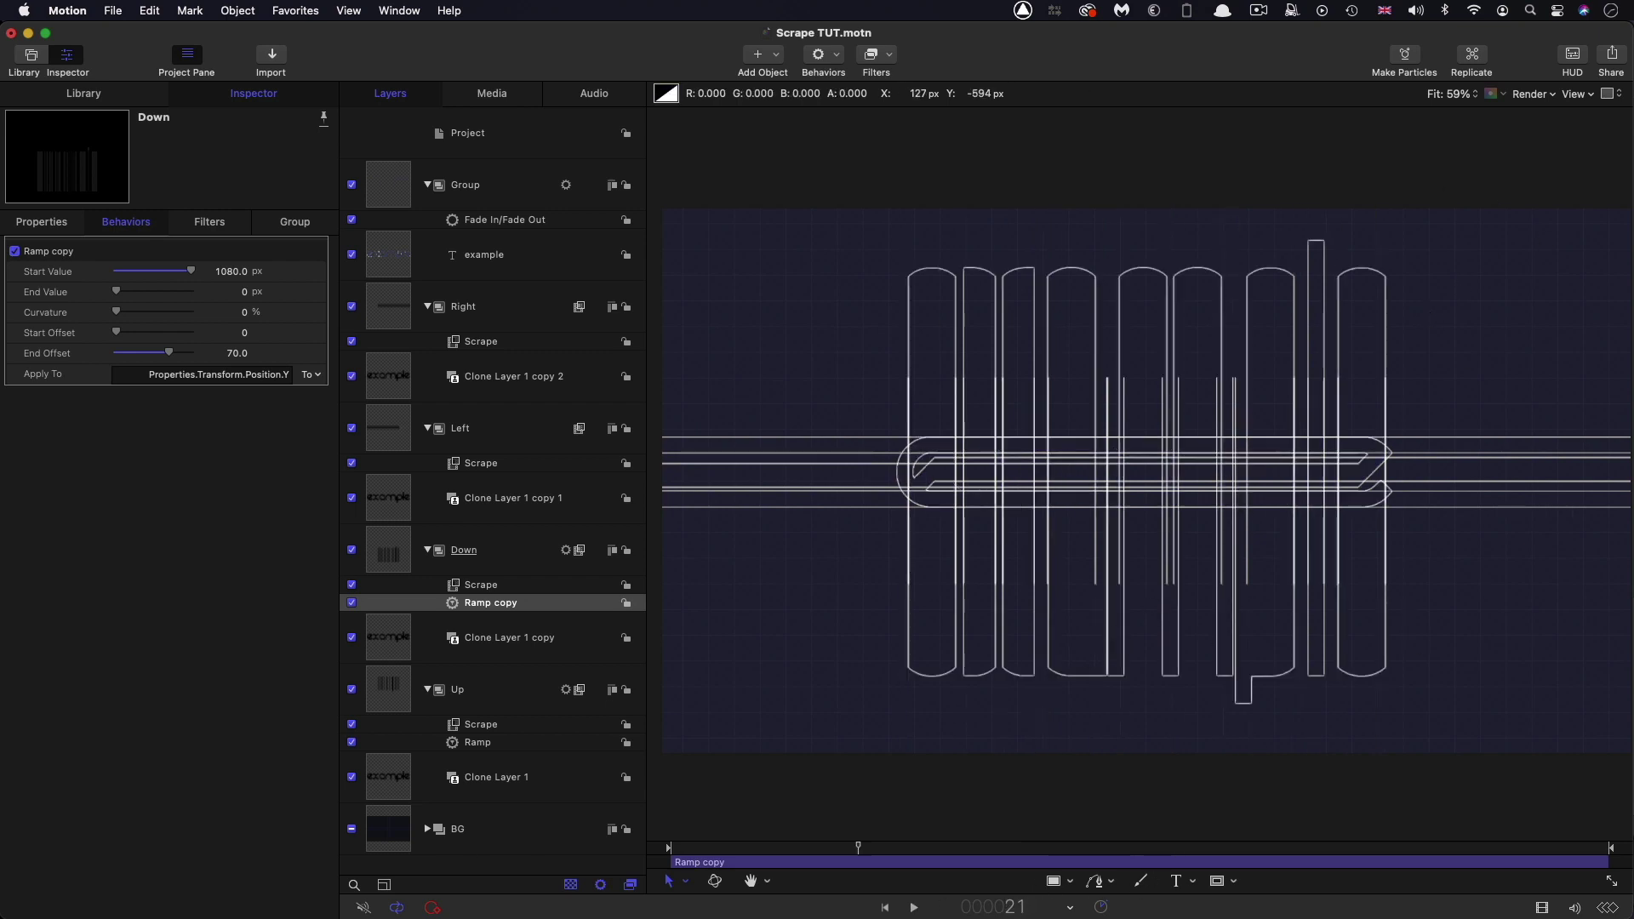
{"action": "left_click_drag", "start_coordinate": [885, 848], "coordinate": [923, 849]}
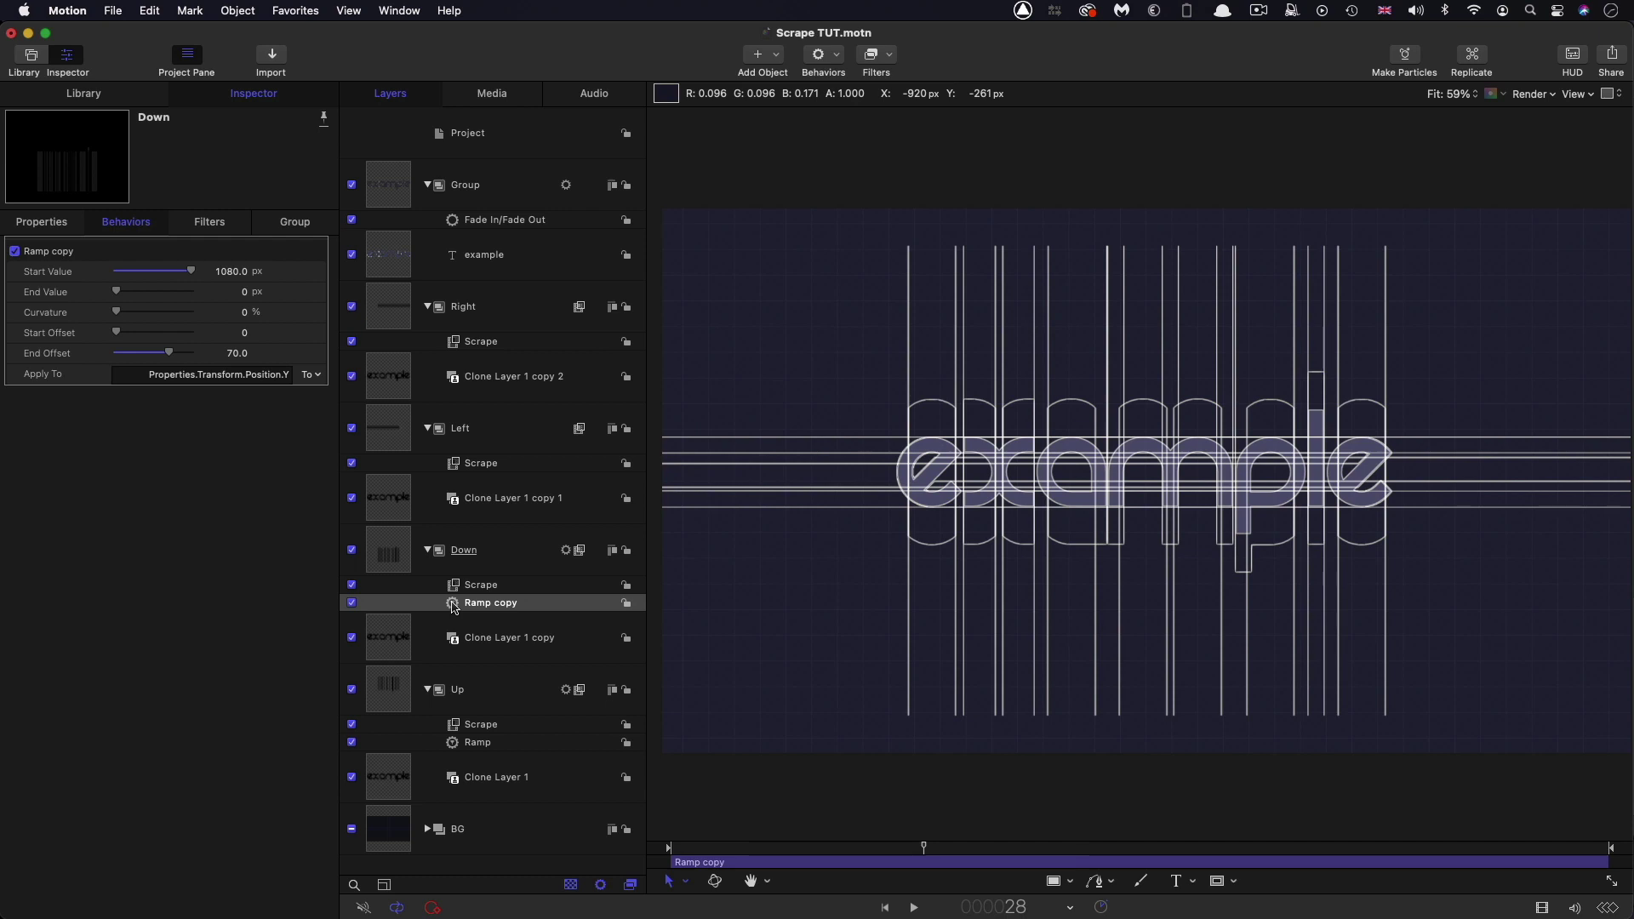
{"action": "left_click_drag", "start_coordinate": [455, 607], "coordinate": [381, 431]}
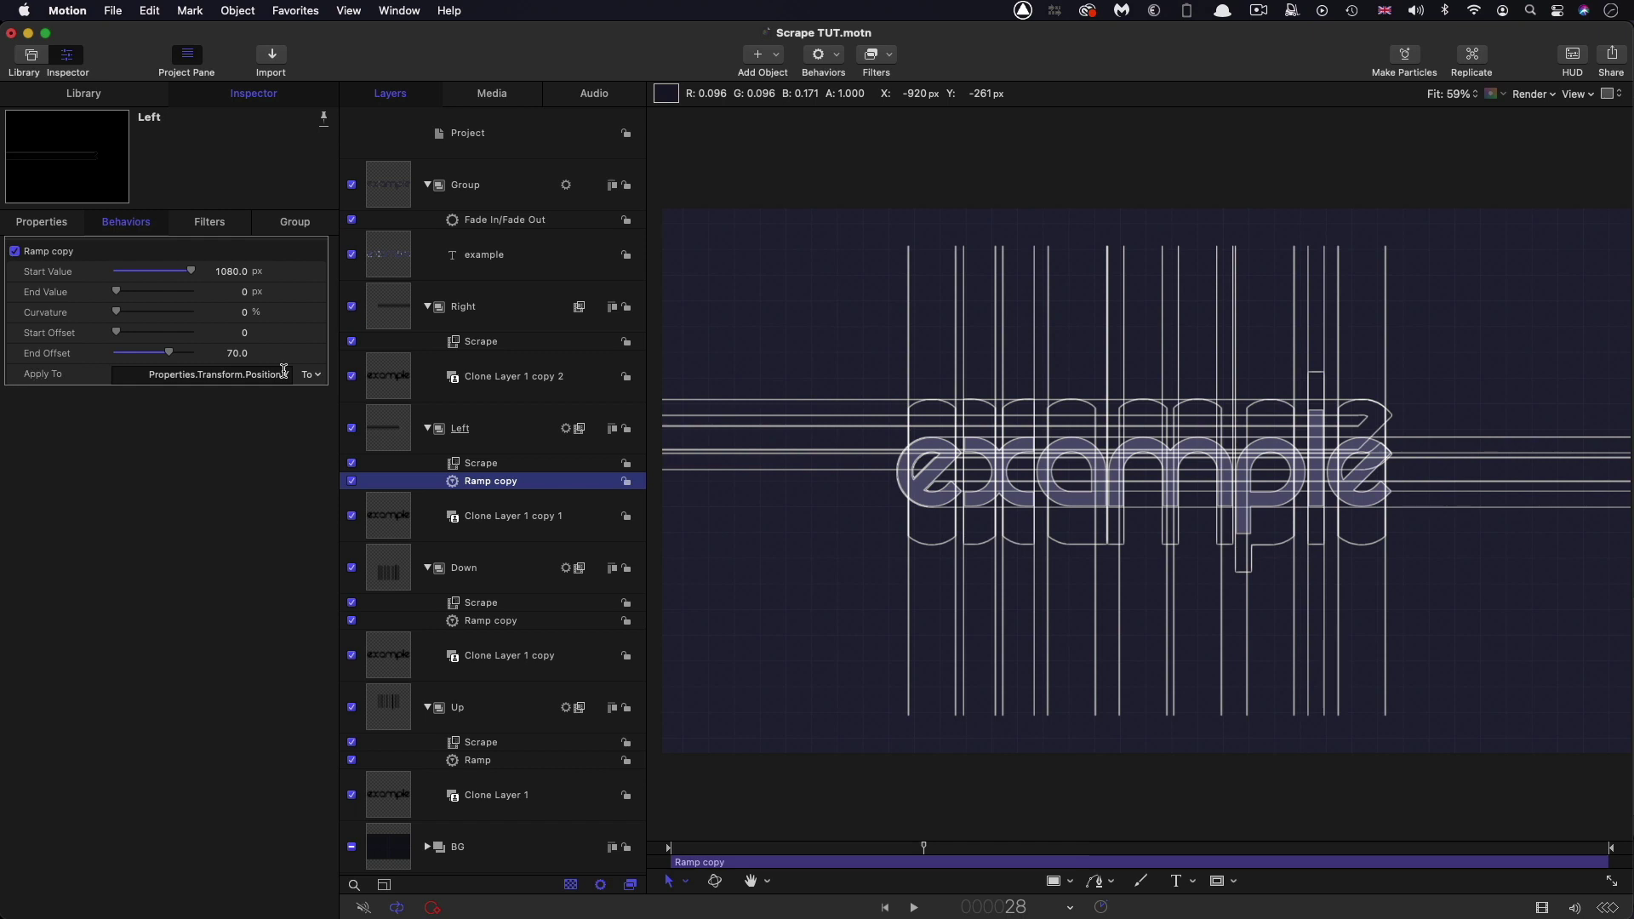
Step: Make the Left ramp drive Position.X with a start value of 1920
{"action": "left_click", "coordinate": [317, 376]}
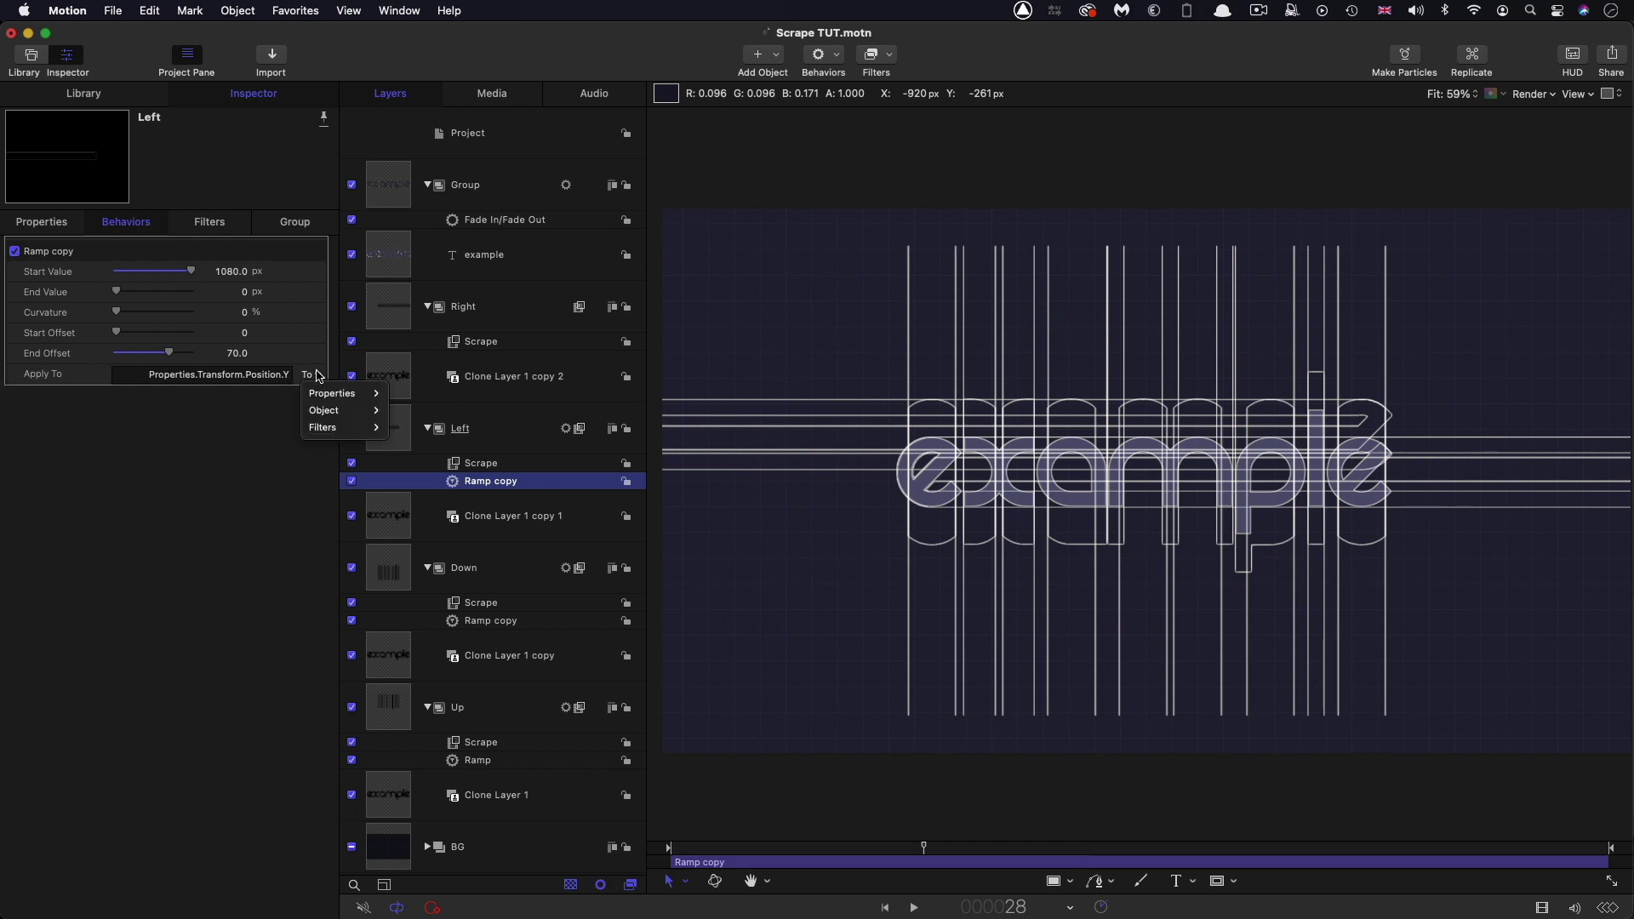
{"action": "mouse_move", "coordinate": [324, 393]}
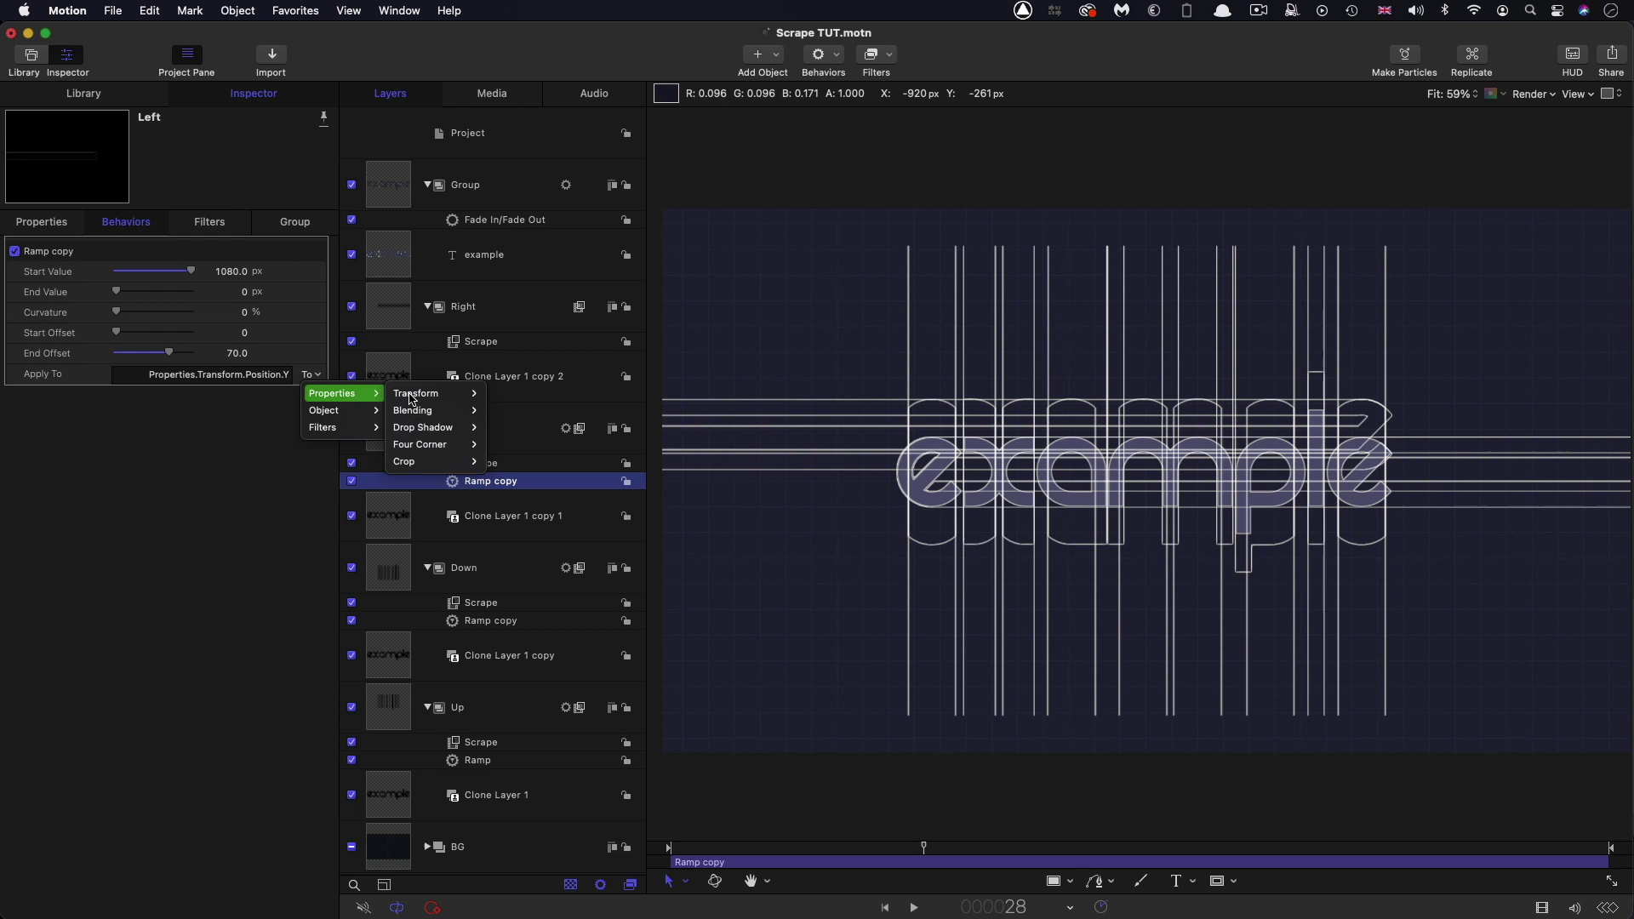
{"action": "mouse_move", "coordinate": [411, 397]}
{"action": "mouse_move", "coordinate": [528, 394]}
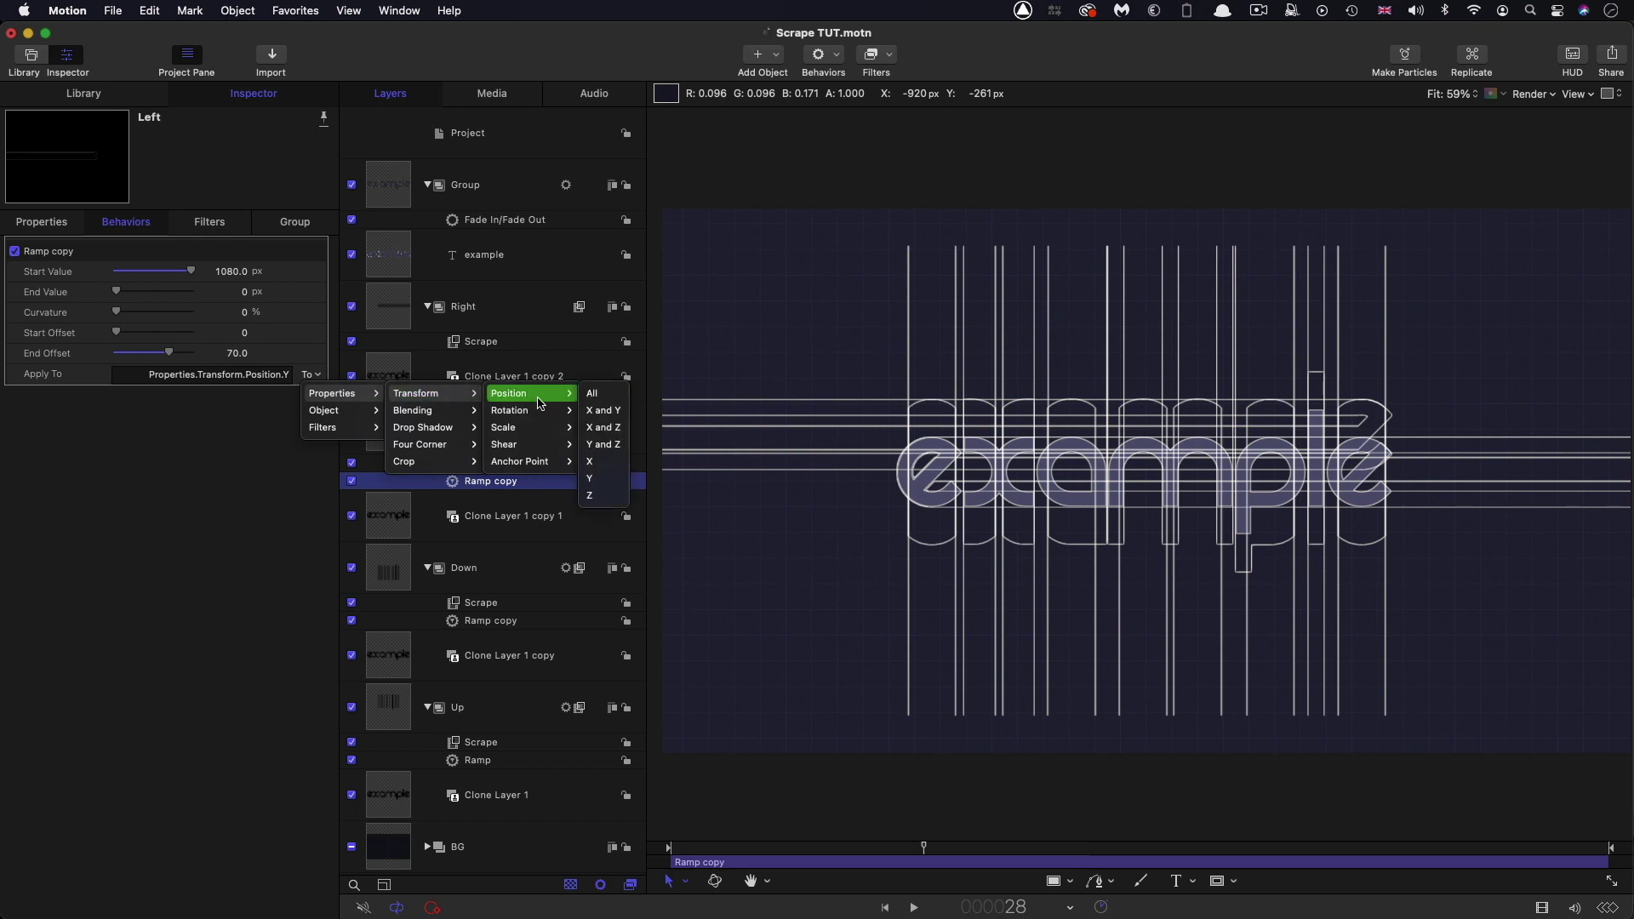
{"action": "left_click", "coordinate": [607, 463]}
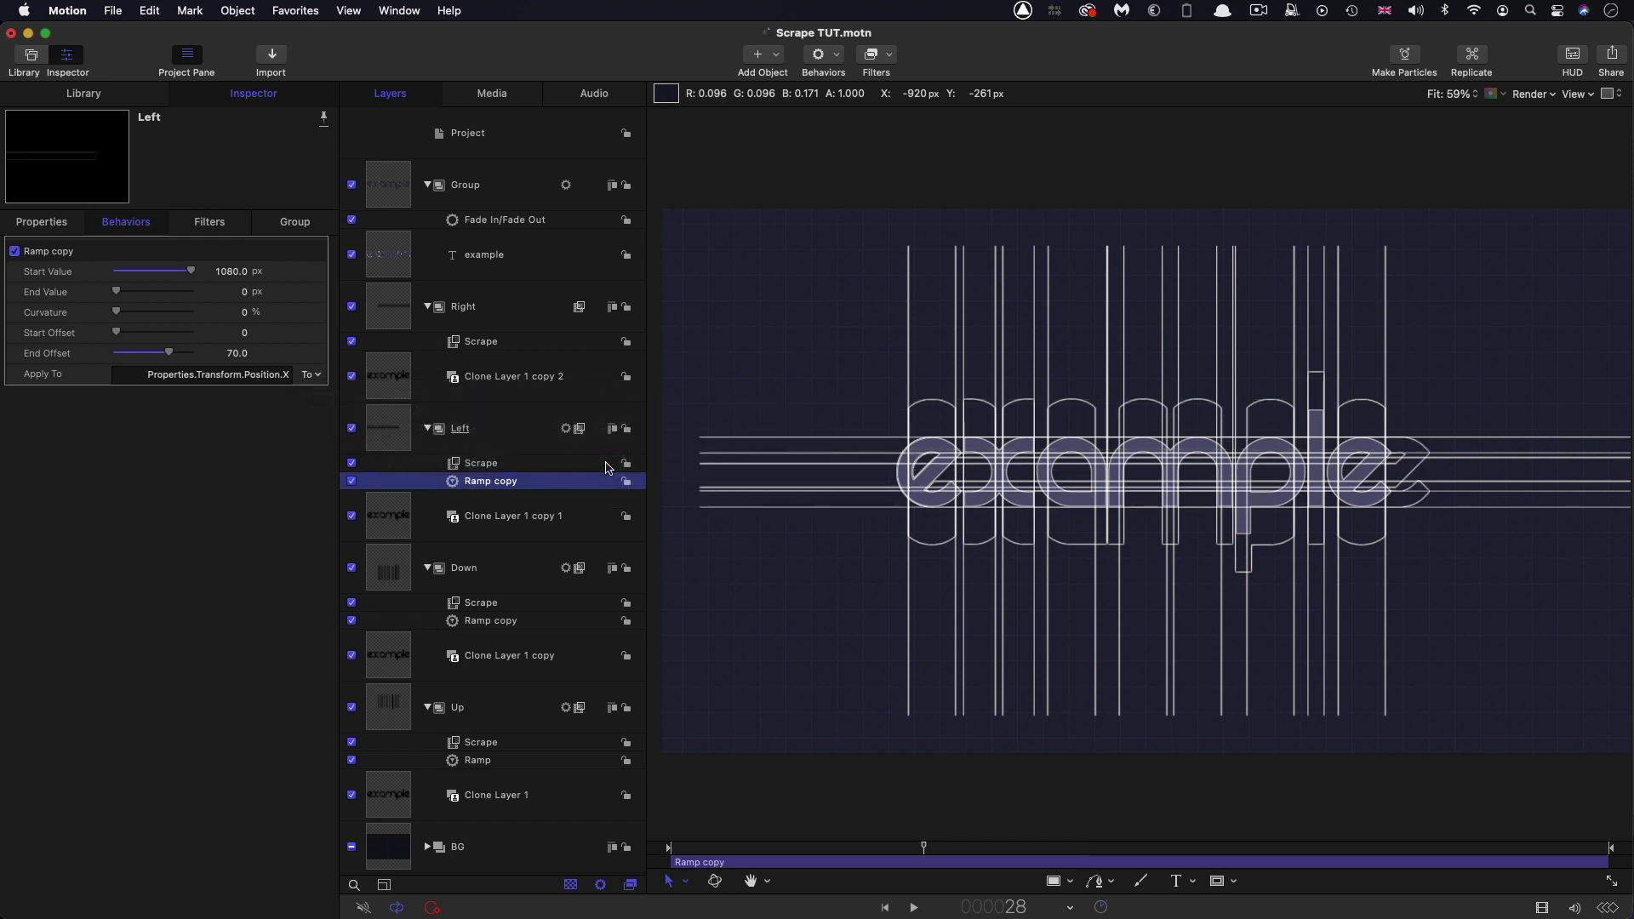
{"action": "left_click", "coordinate": [230, 273]}
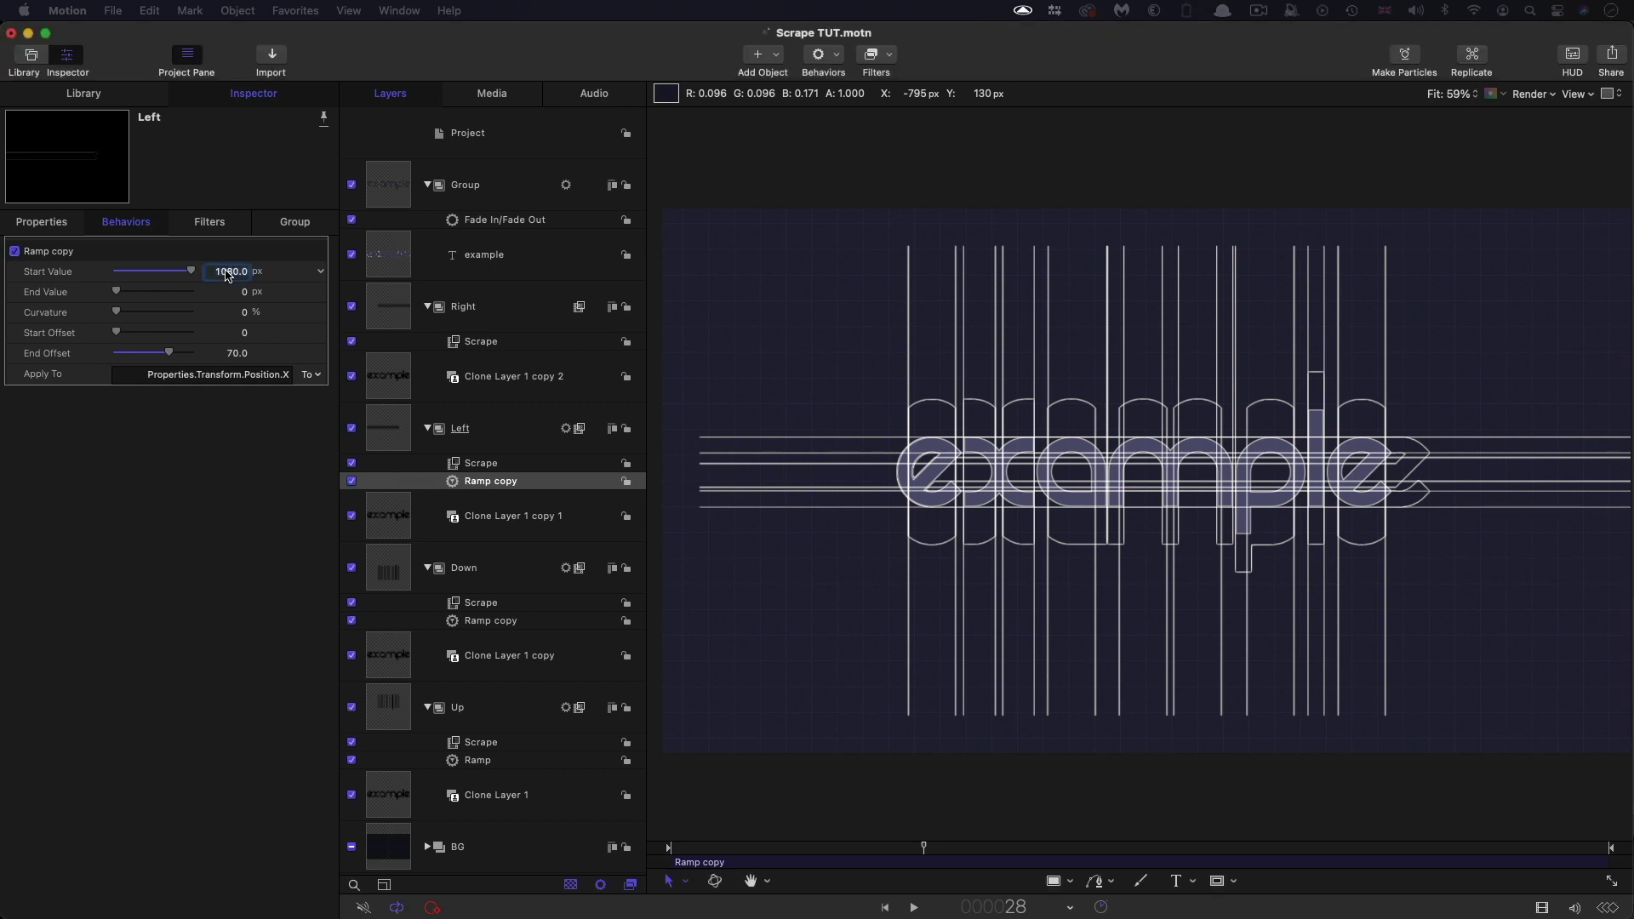
{"action": "type", "text": "192"}
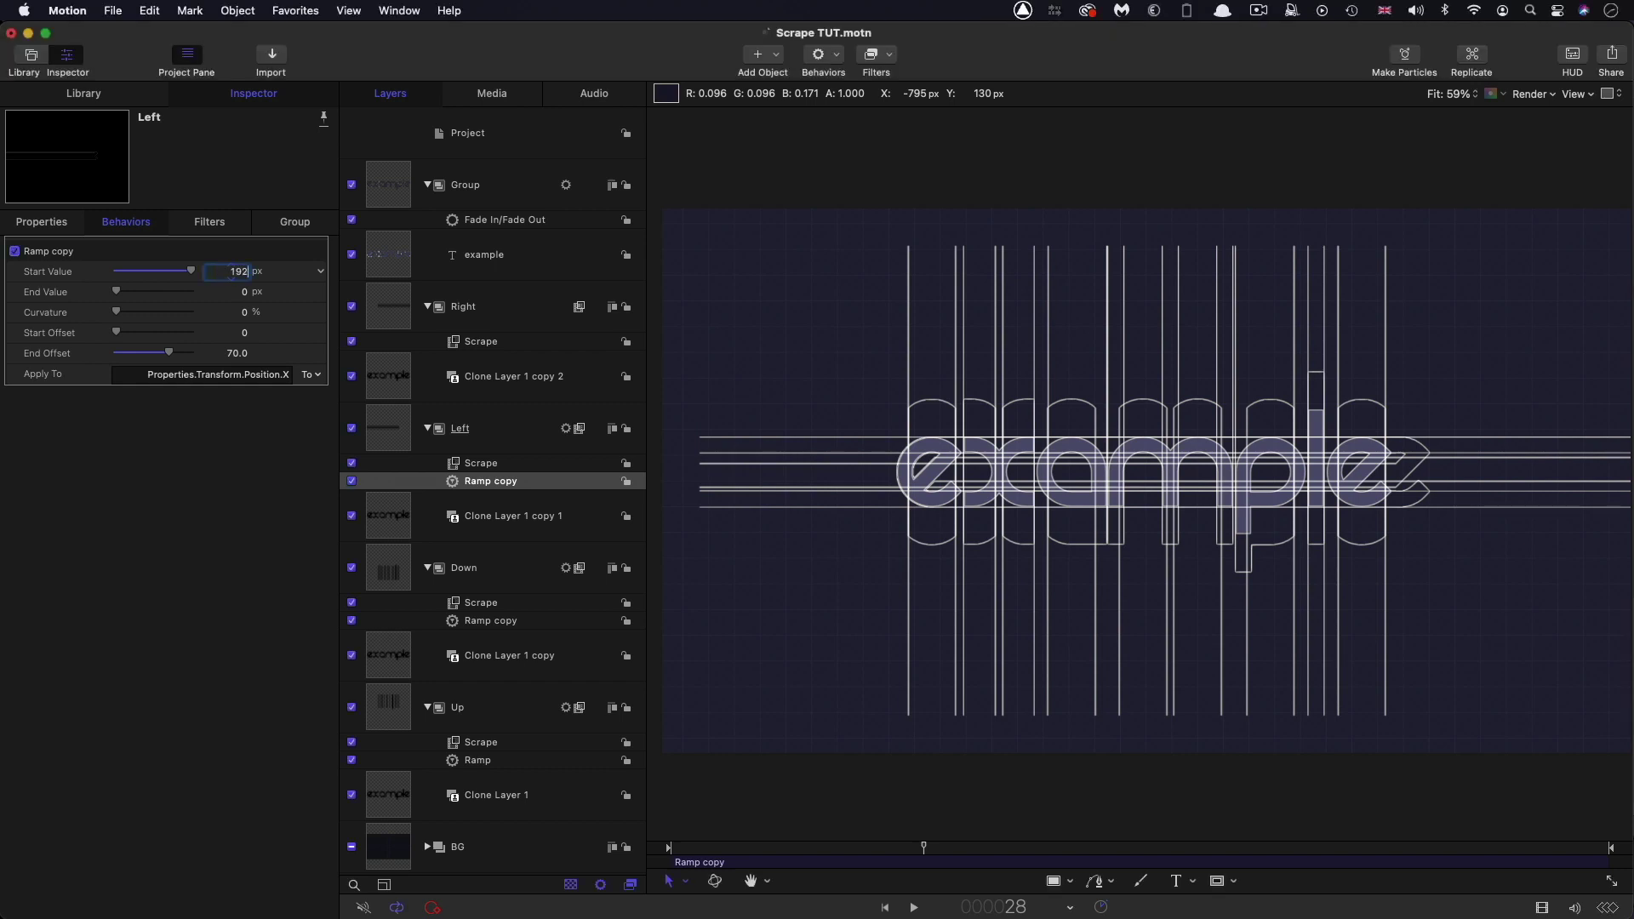
{"action": "type", "text": "0"}
{"action": "key", "text": "Return"}
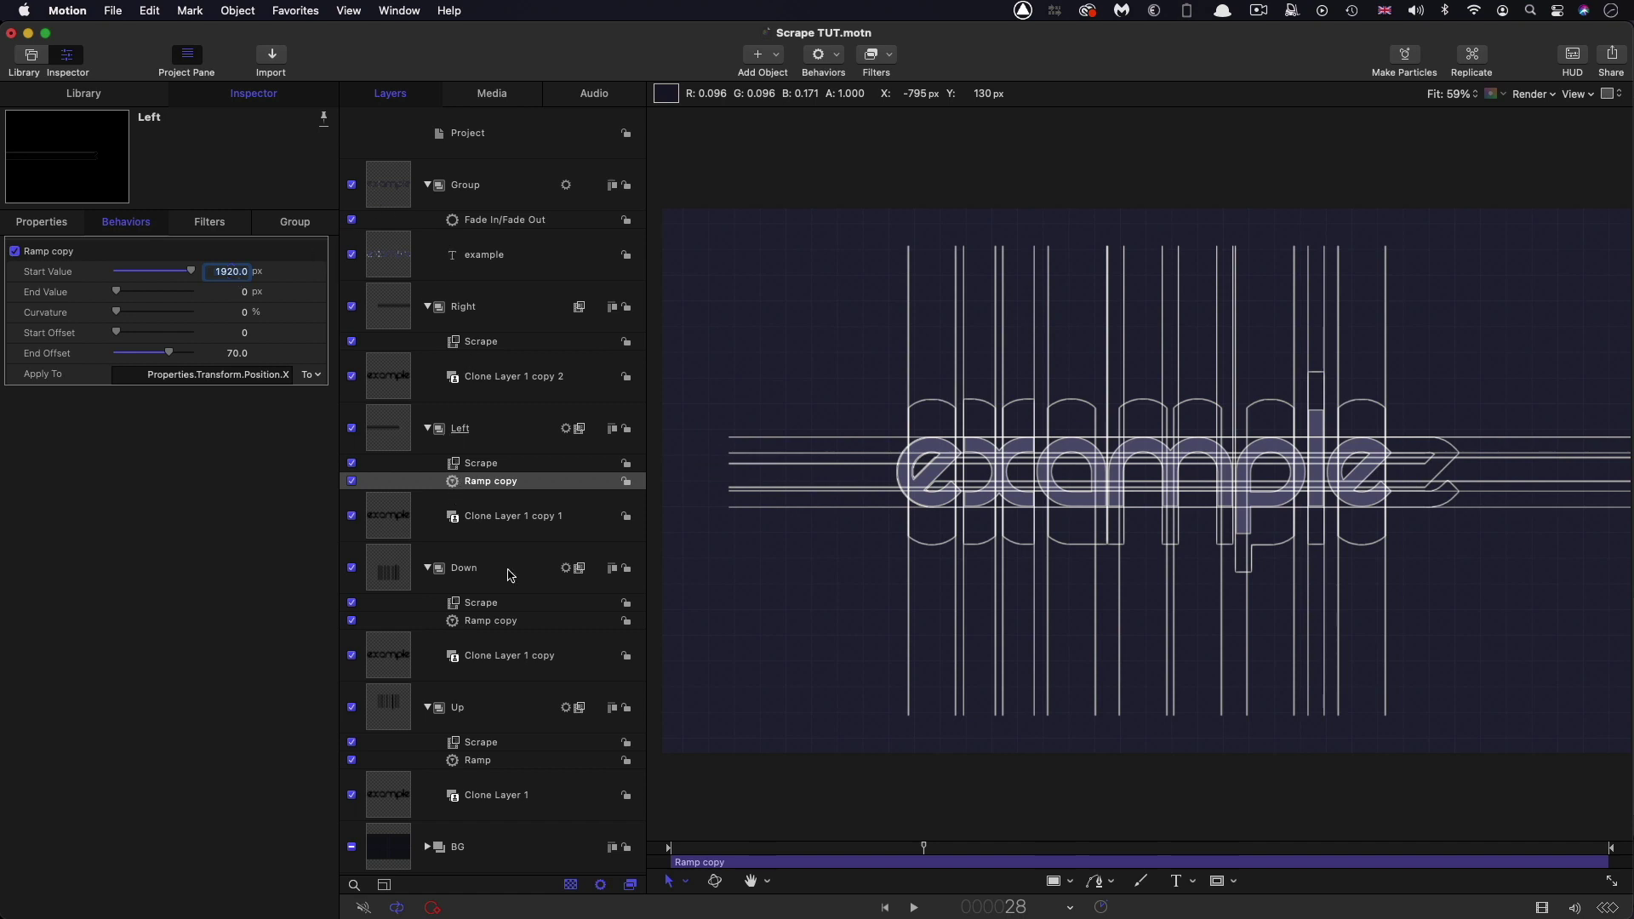
Step: Copy the ramp onto Right with start value -1920, then preview playback
{"action": "left_click_drag", "start_coordinate": [455, 487], "coordinate": [383, 305]}
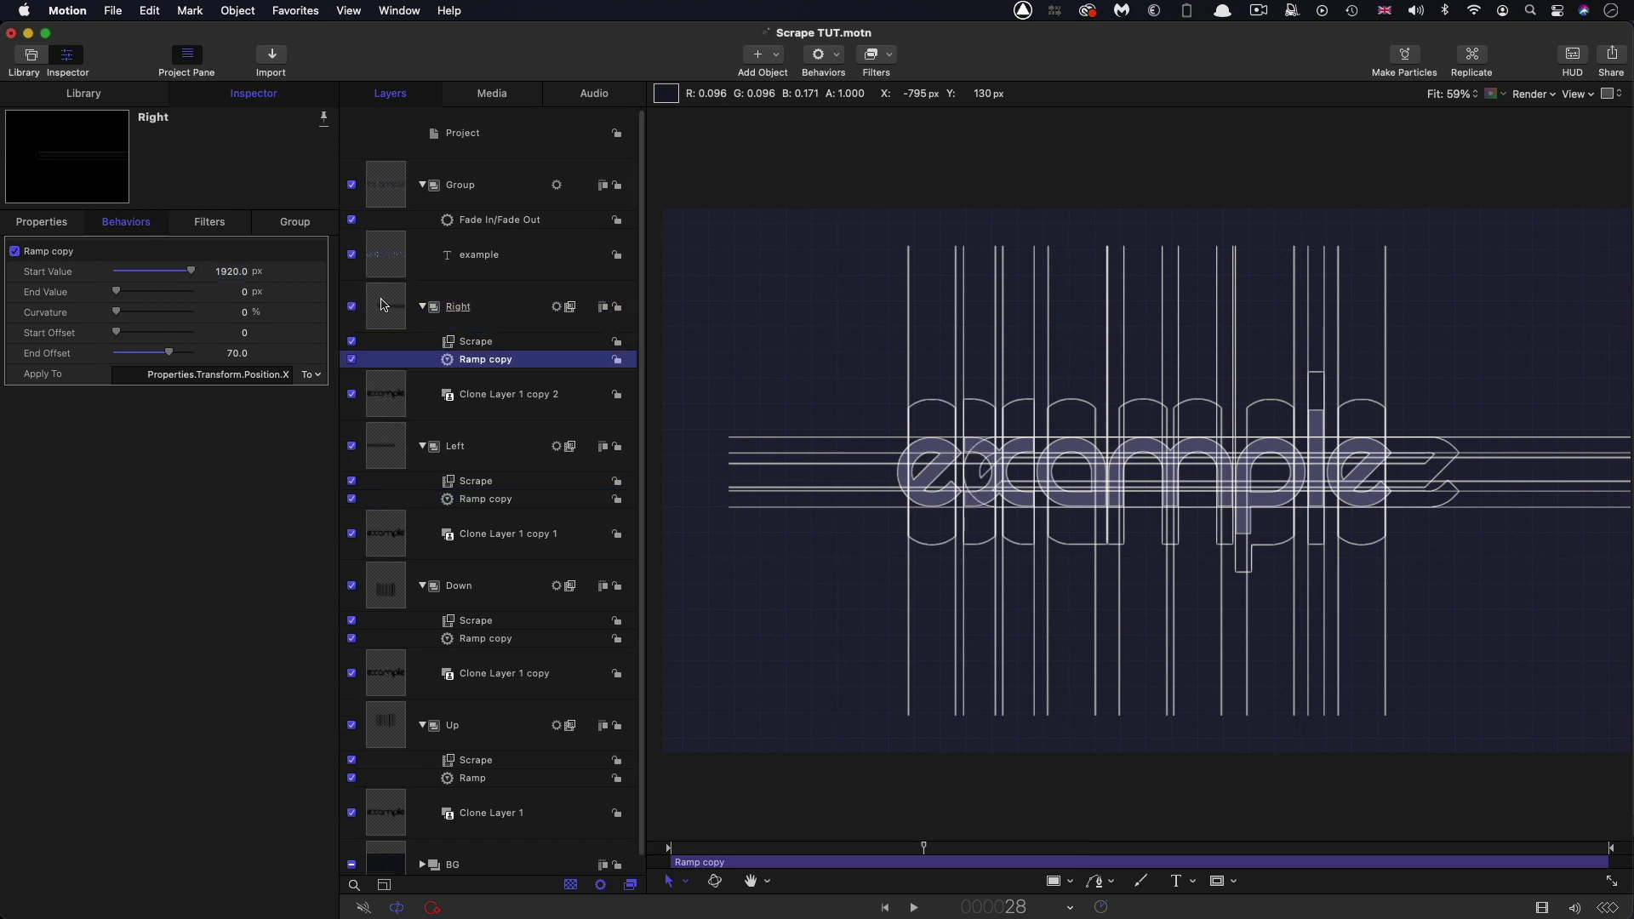
{"action": "key", "text": "Tab"}
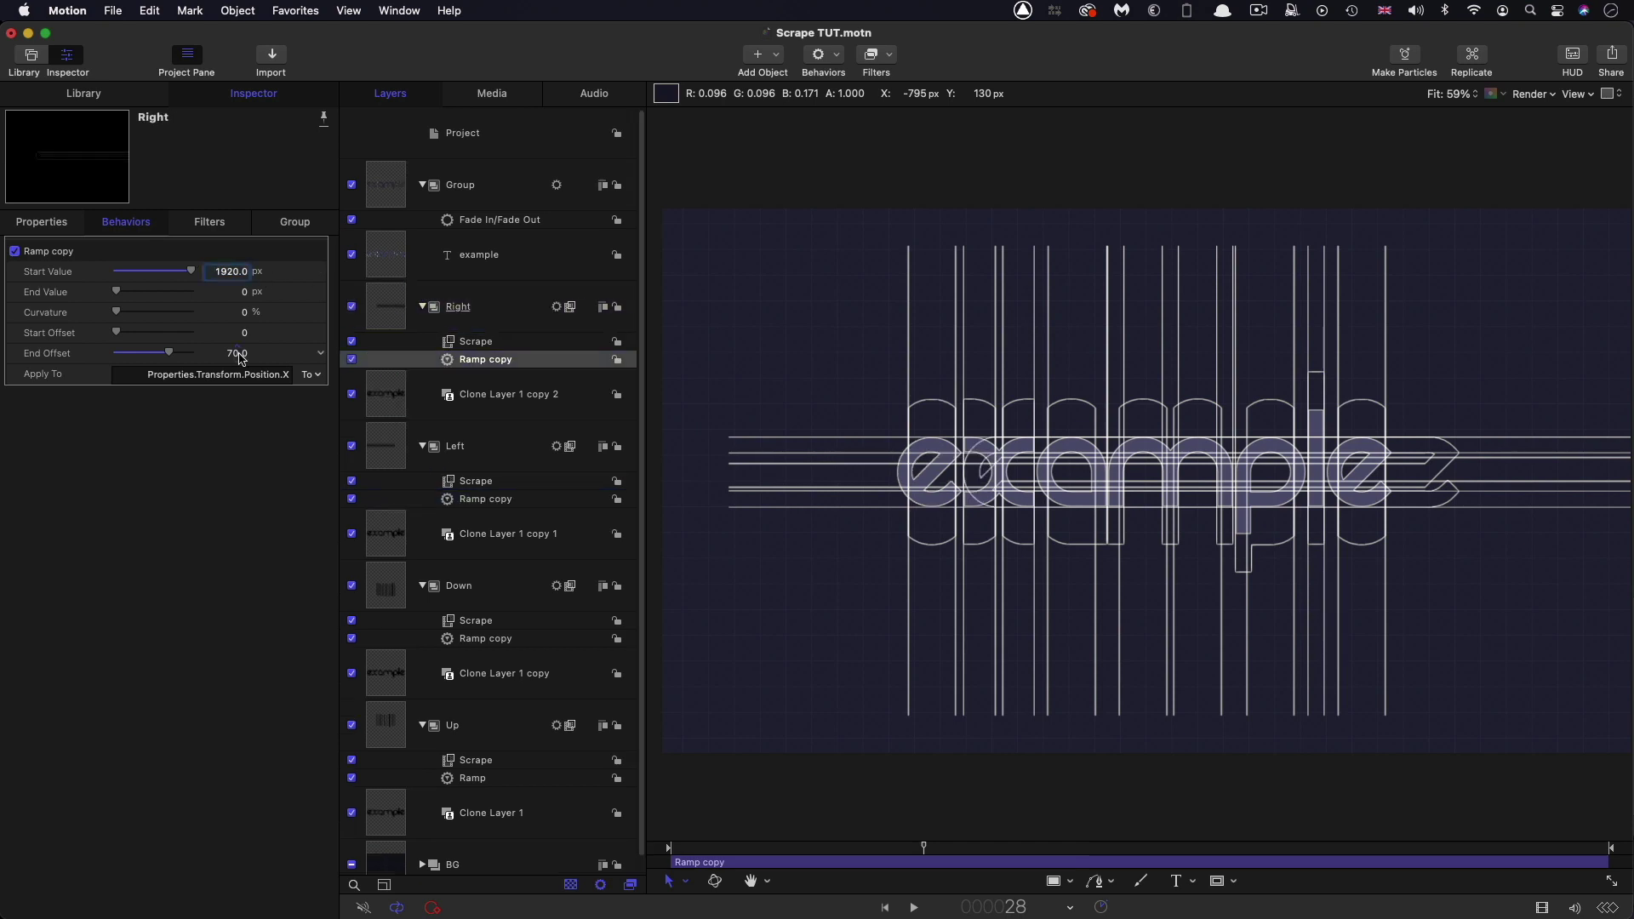
{"action": "type", "text": "-"}
{"action": "key", "text": "Return"}
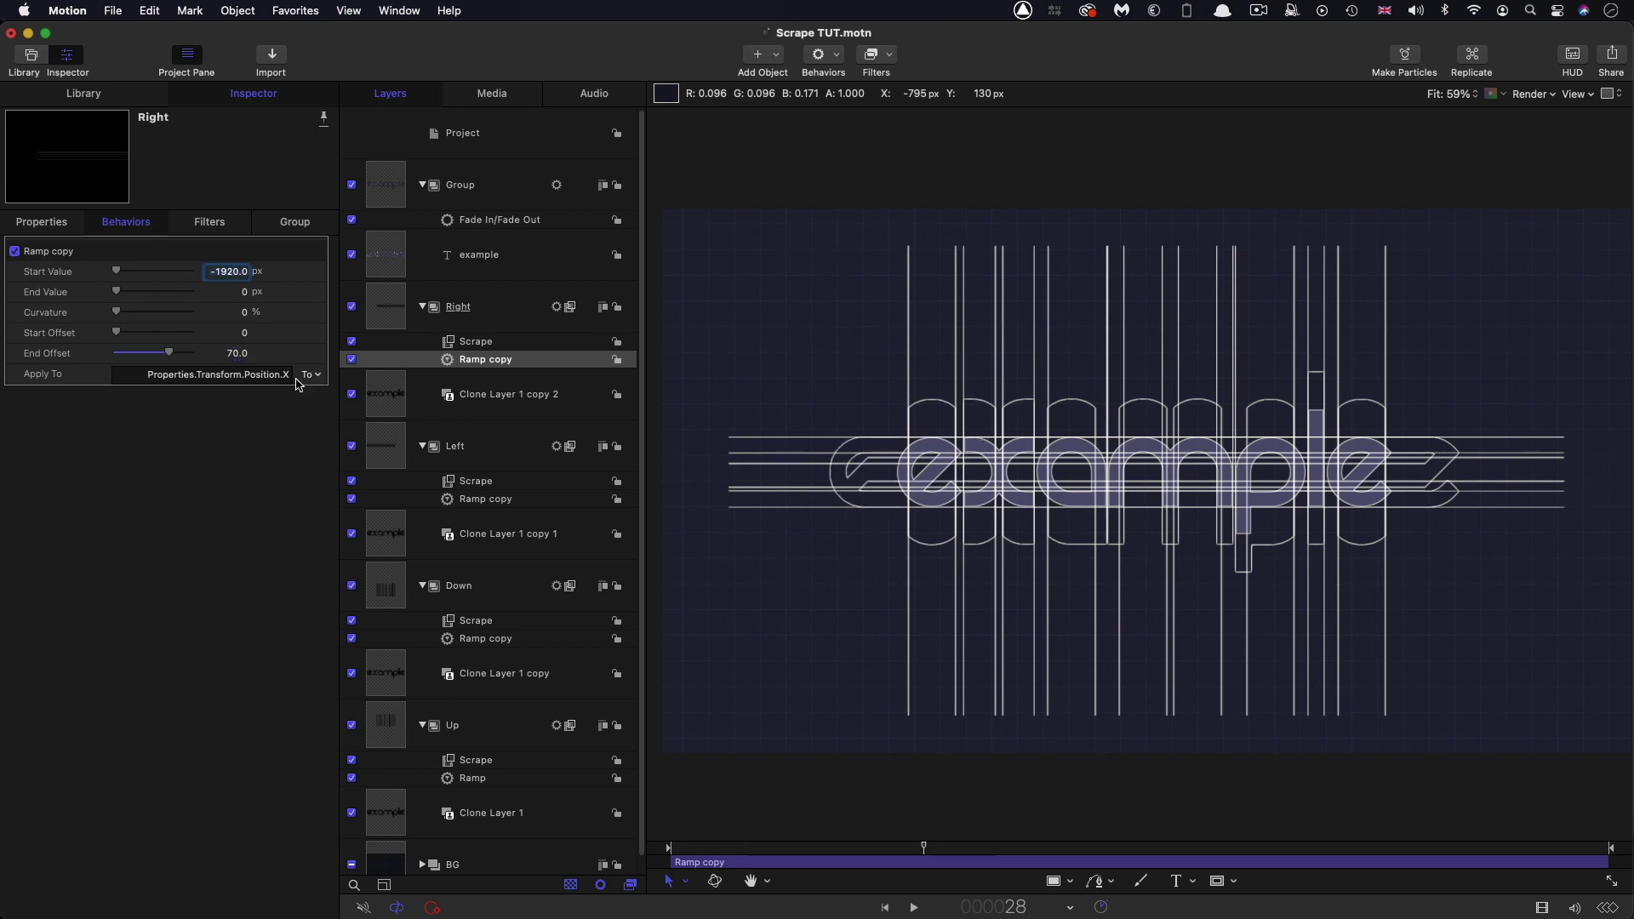
{"action": "key", "text": "space"}
{"action": "key", "text": "Home"}
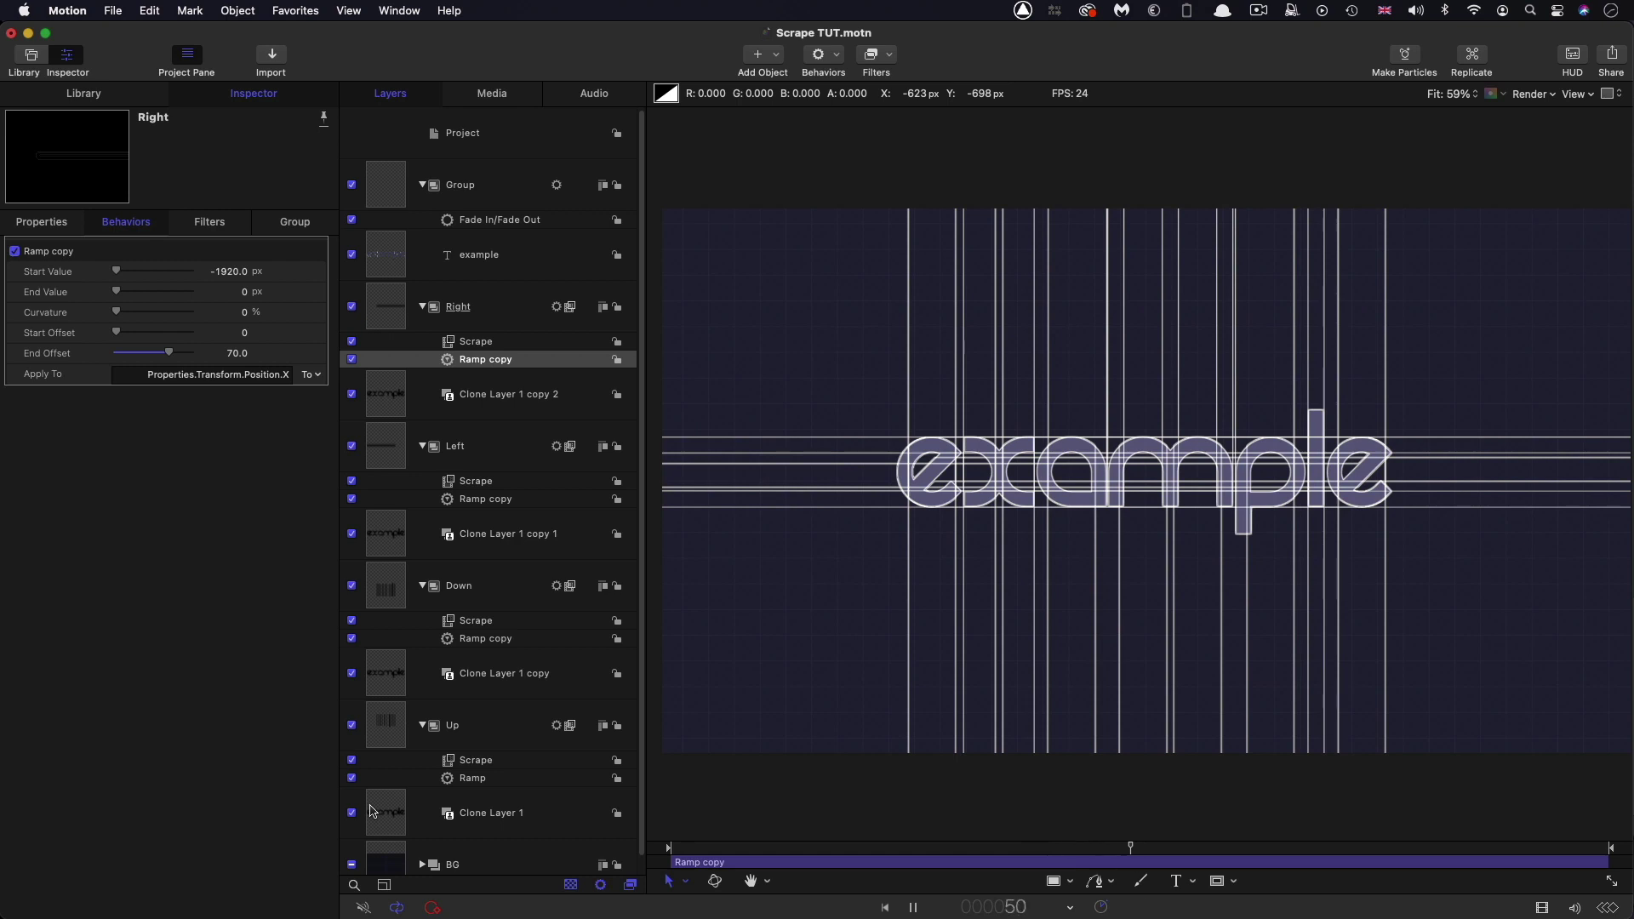
{"action": "key", "text": "space"}
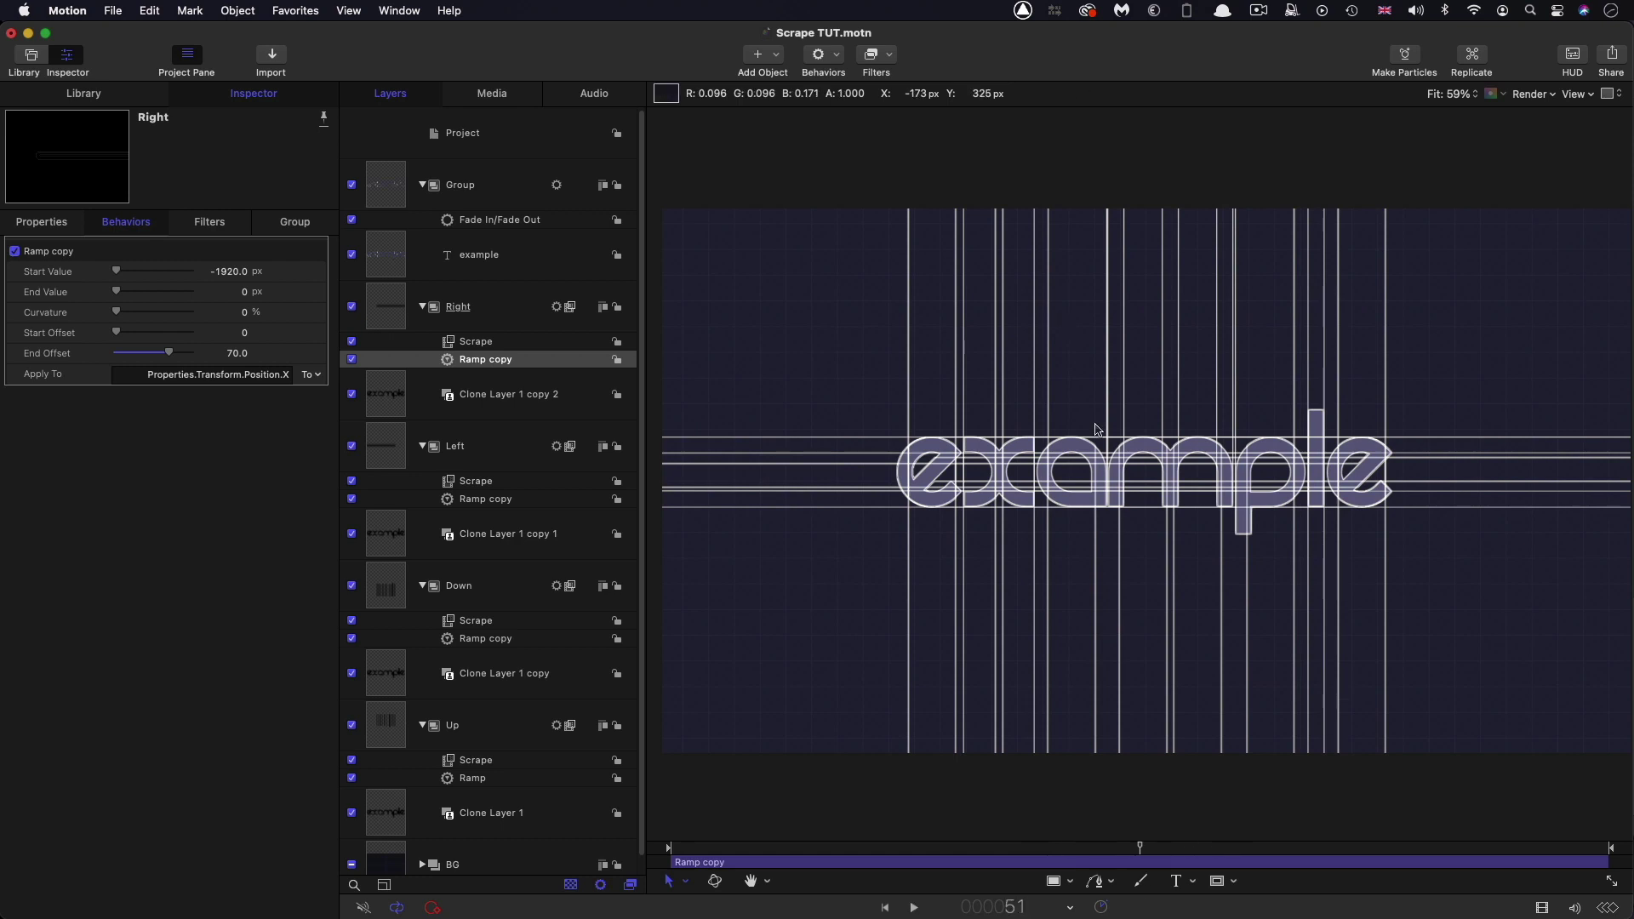
{"action": "left_click", "coordinate": [389, 726]}
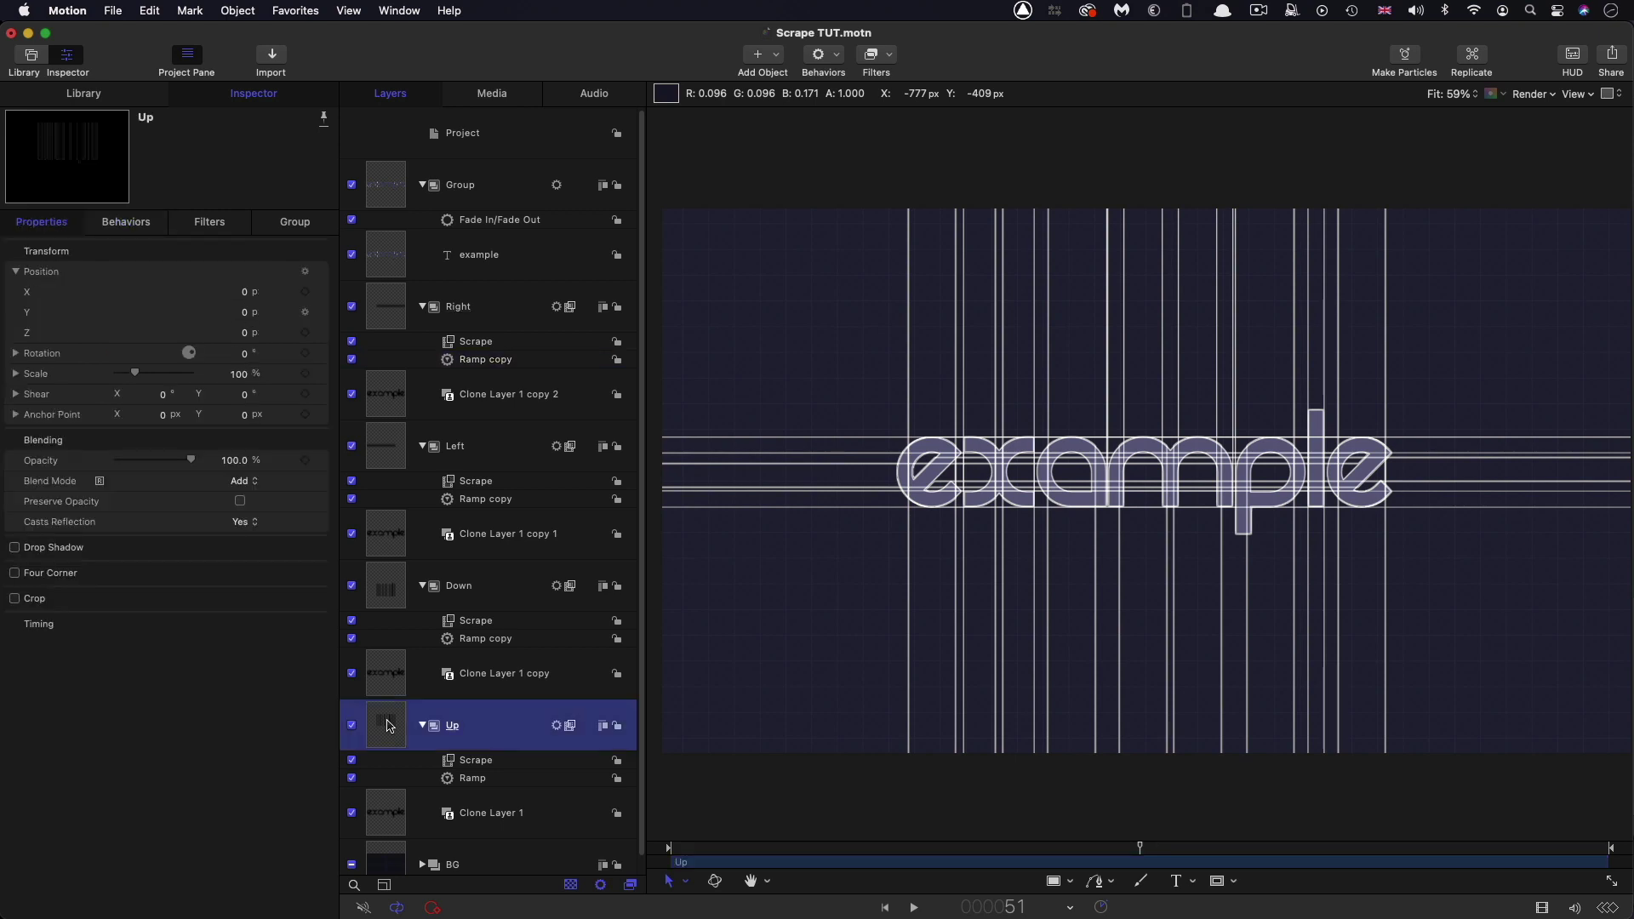
Step: Draw a Rectangle Mask on the Up group and reset its transform to centre it at 0,0
{"action": "left_click", "coordinate": [1217, 881]}
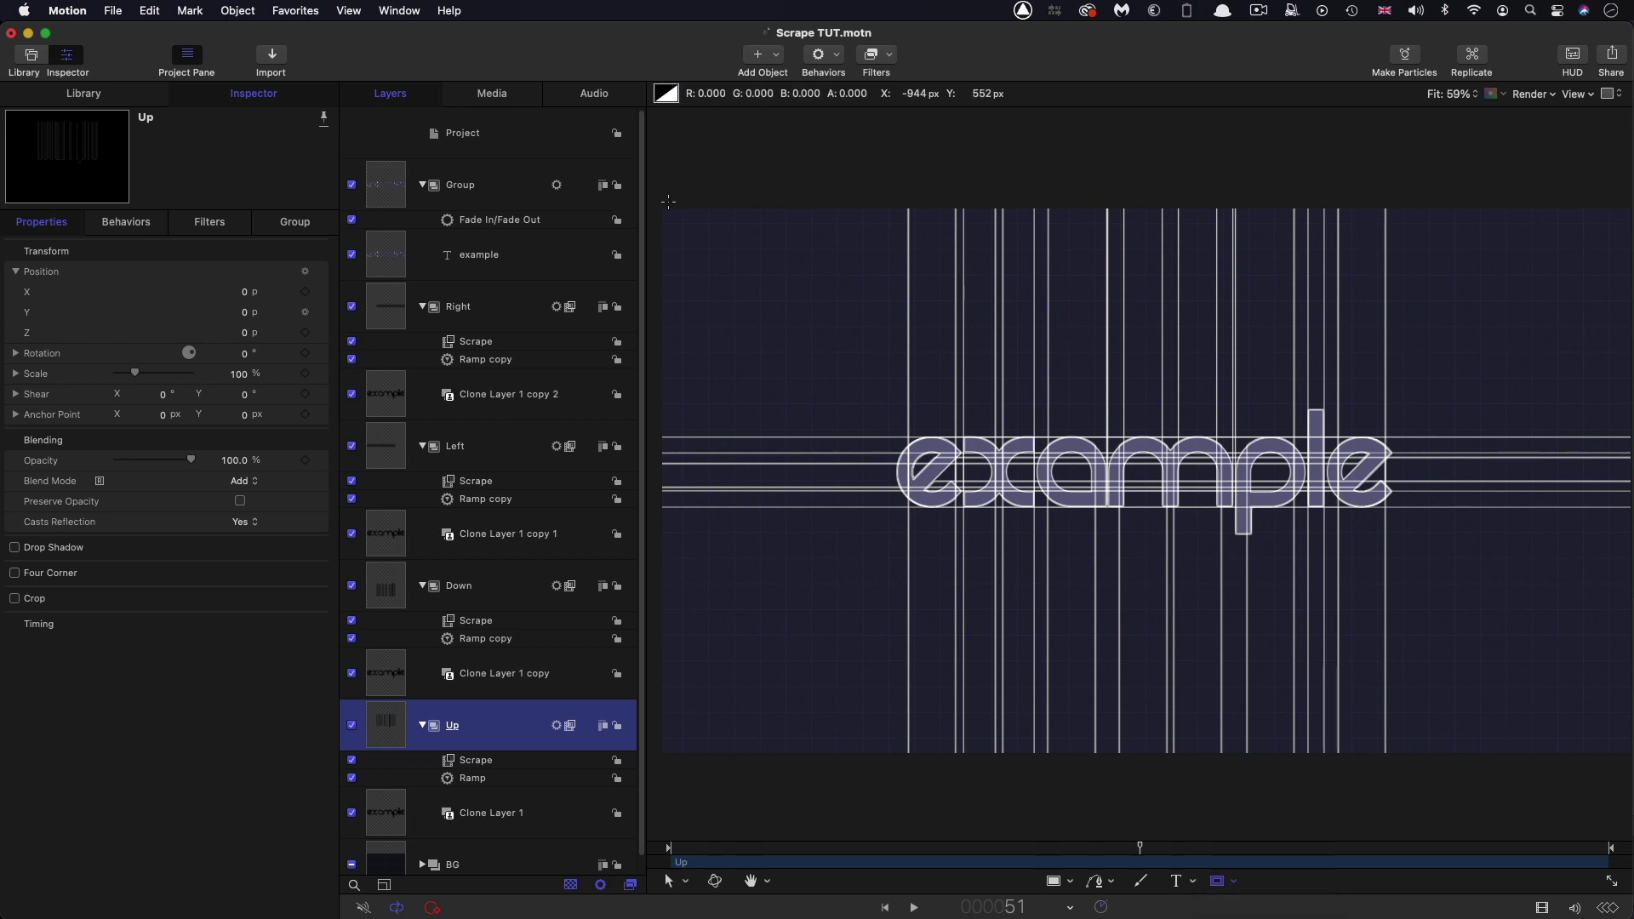
{"action": "left_click_drag", "start_coordinate": [661, 199], "coordinate": [1619, 766]}
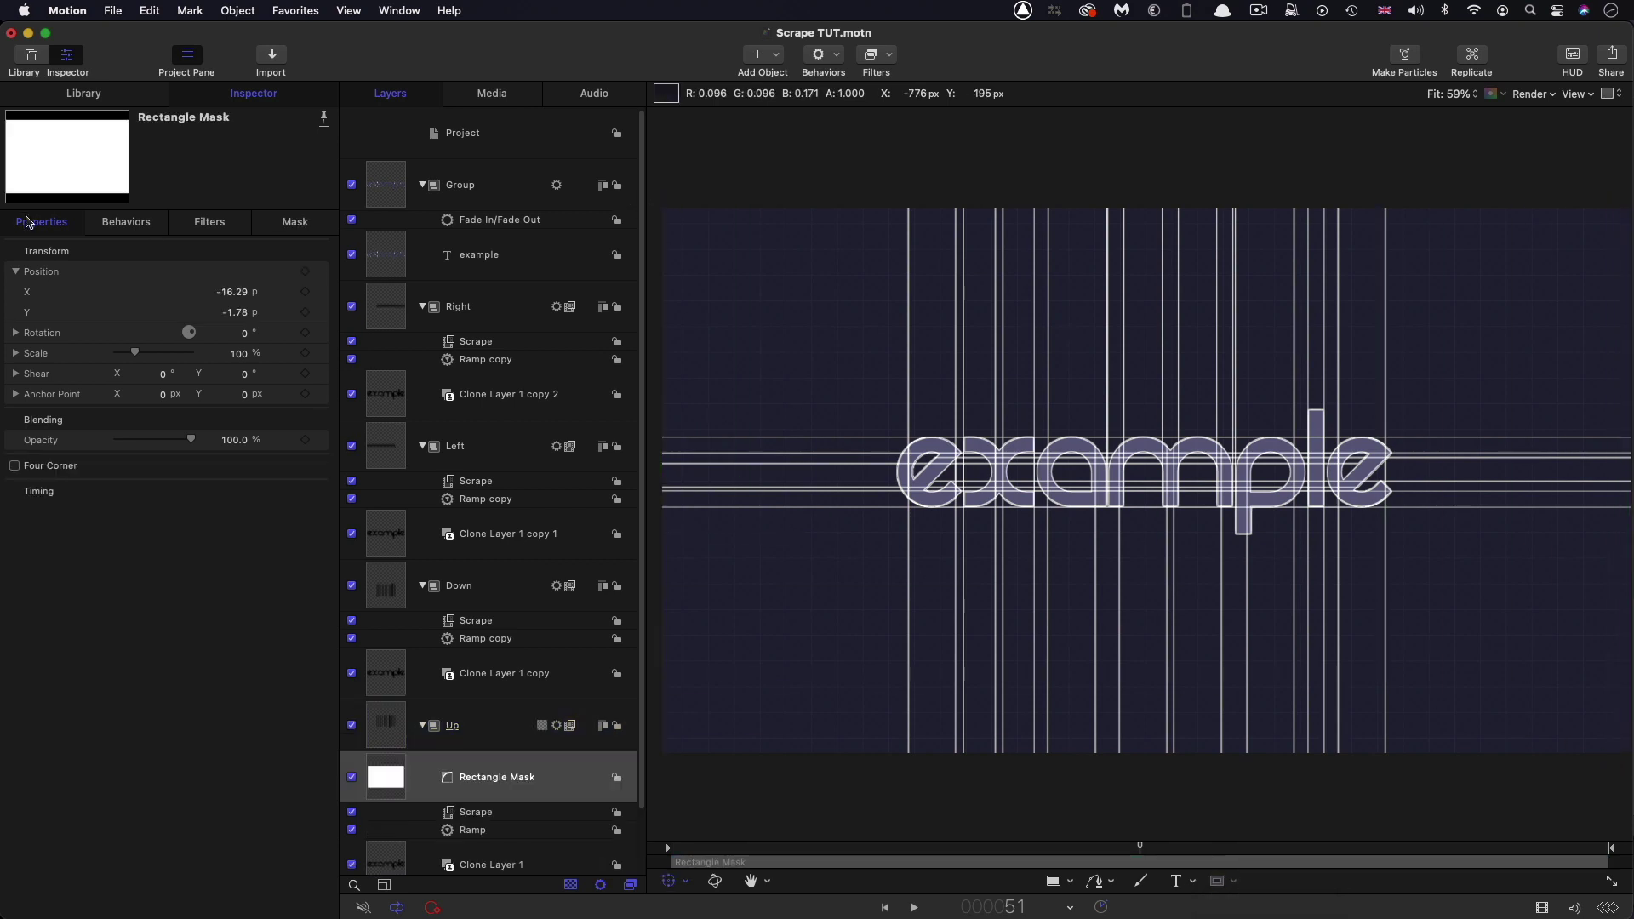
{"action": "right_click", "coordinate": [137, 251]}
{"action": "left_click", "coordinate": [150, 258]}
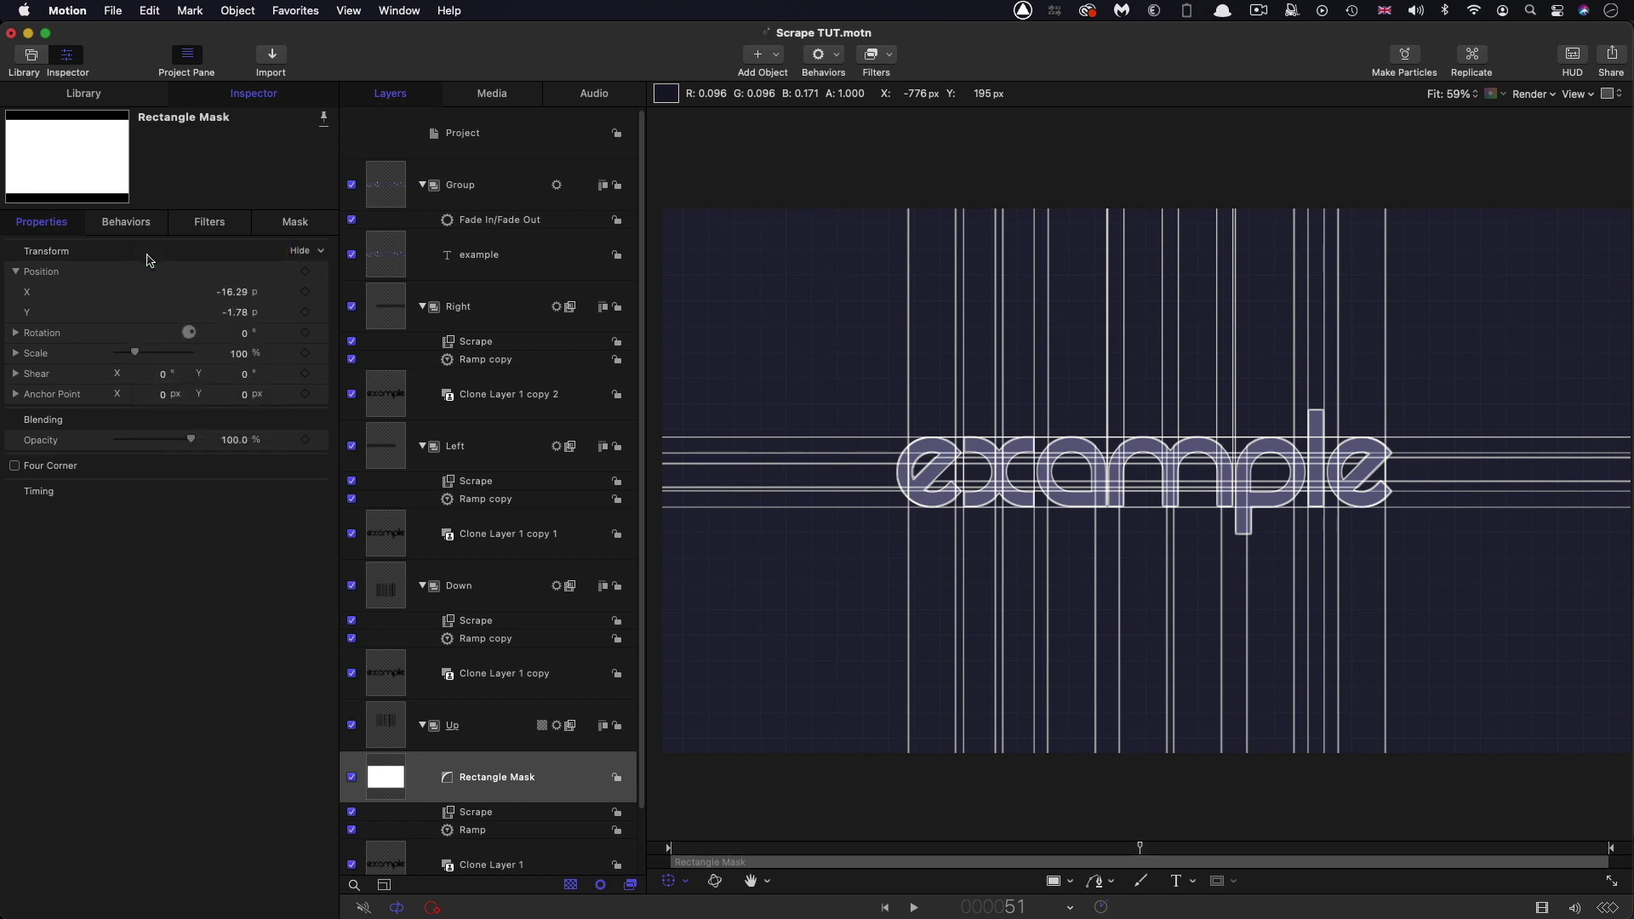
Step: Set the Rectangle Mask's size to 1920
{"action": "left_click", "coordinate": [295, 223]}
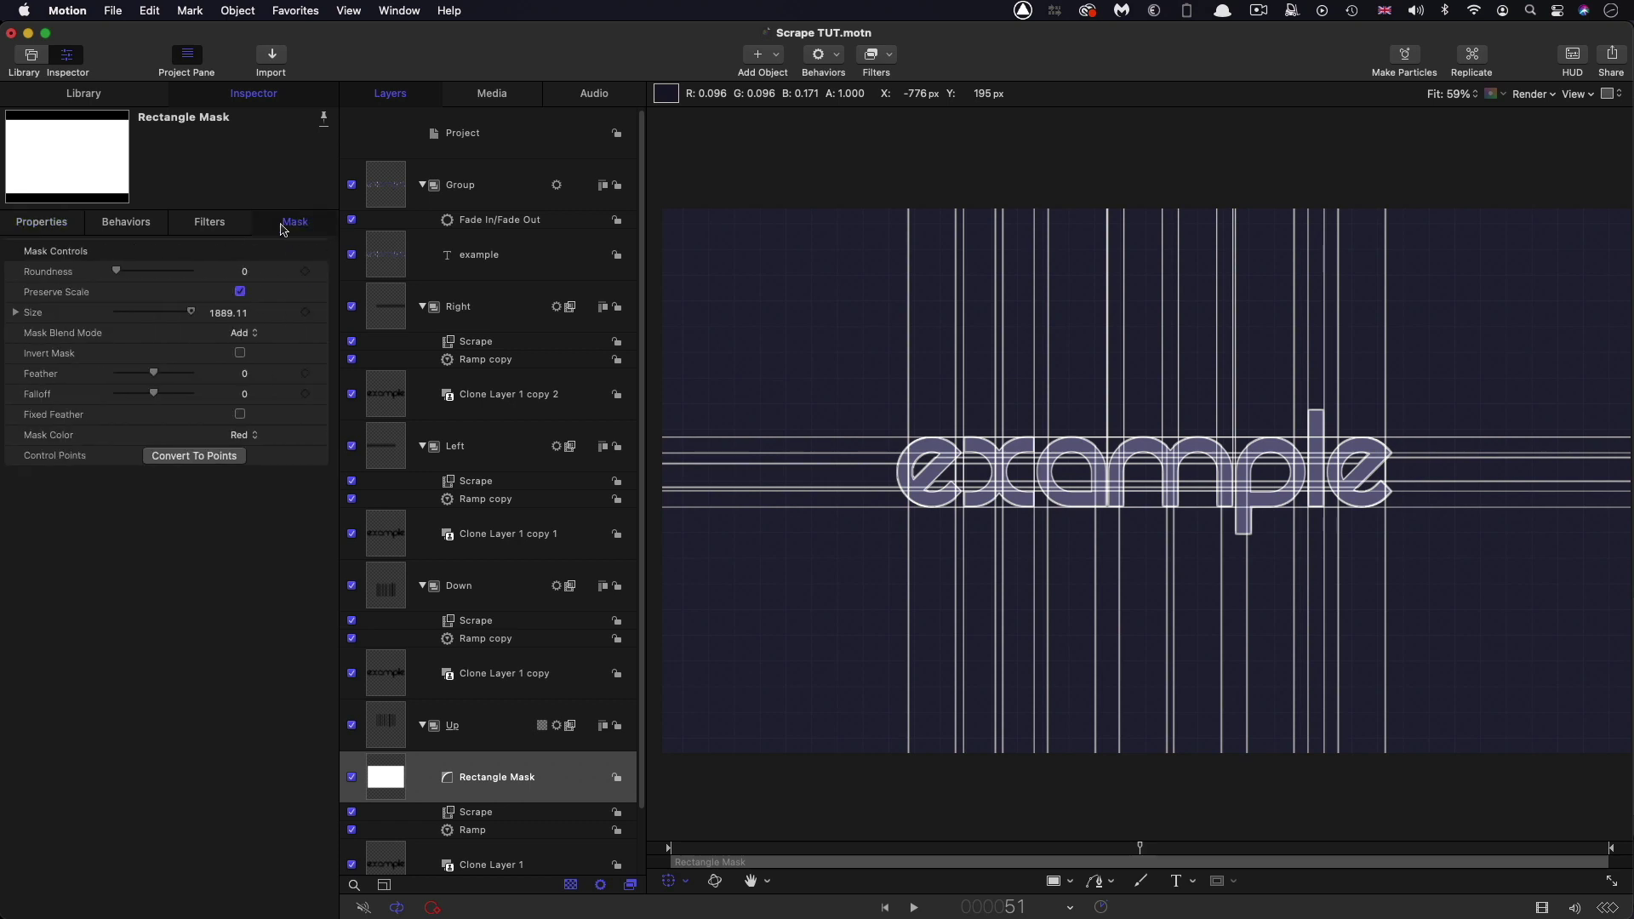
{"action": "left_click", "coordinate": [228, 314]}
{"action": "type", "text": "1920"}
{"action": "key", "text": "Return"}
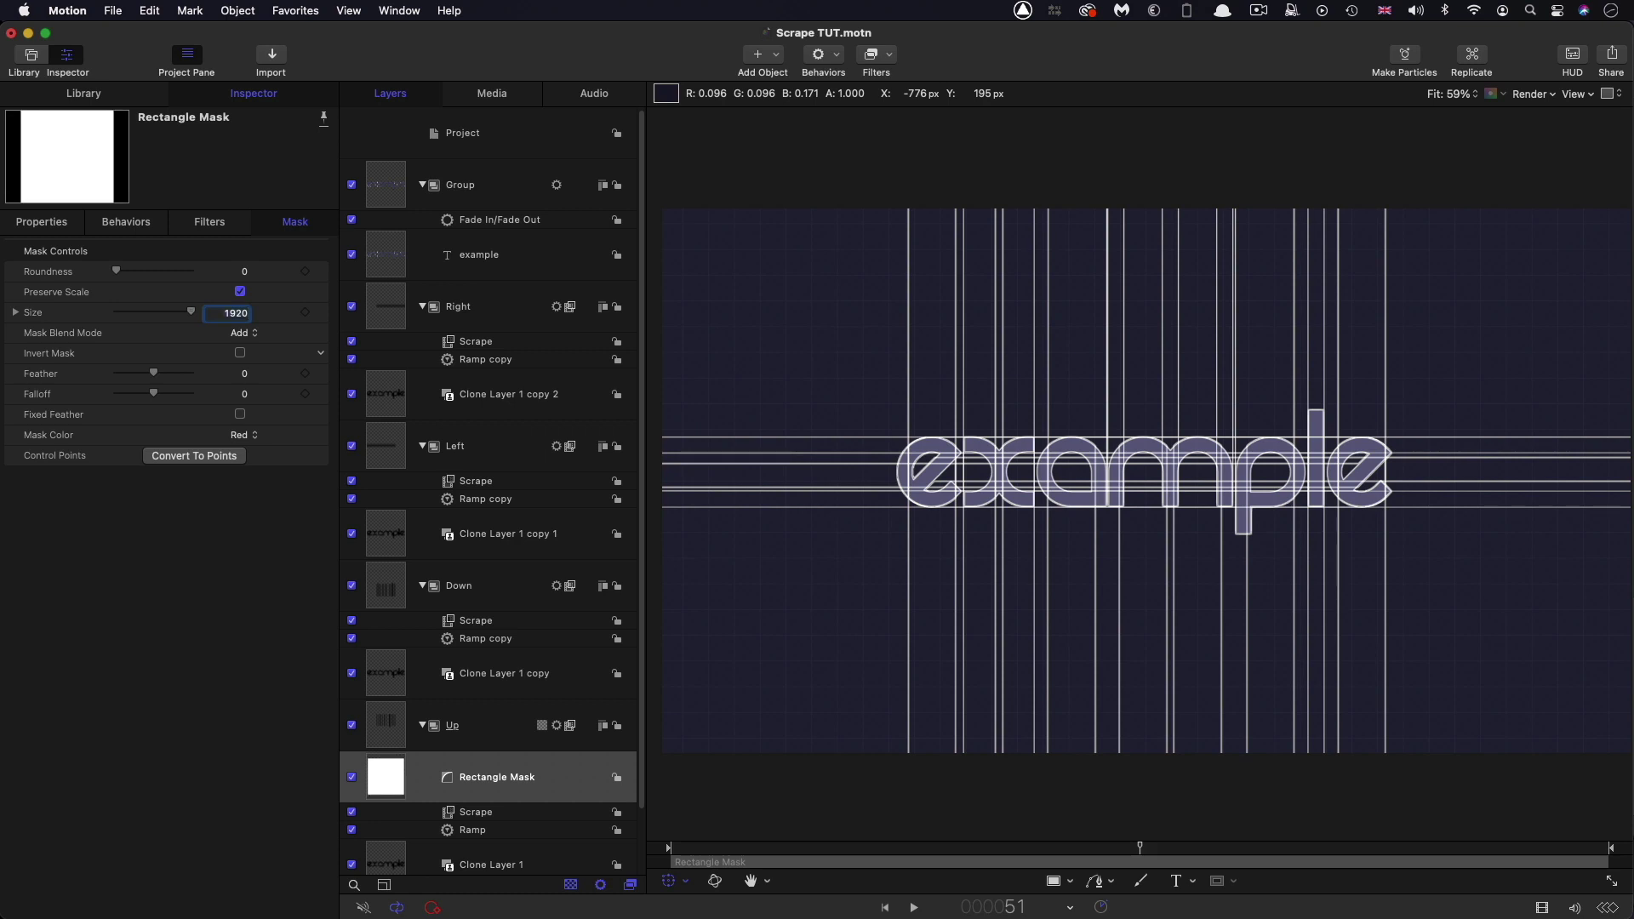
{"action": "left_click", "coordinate": [383, 781]}
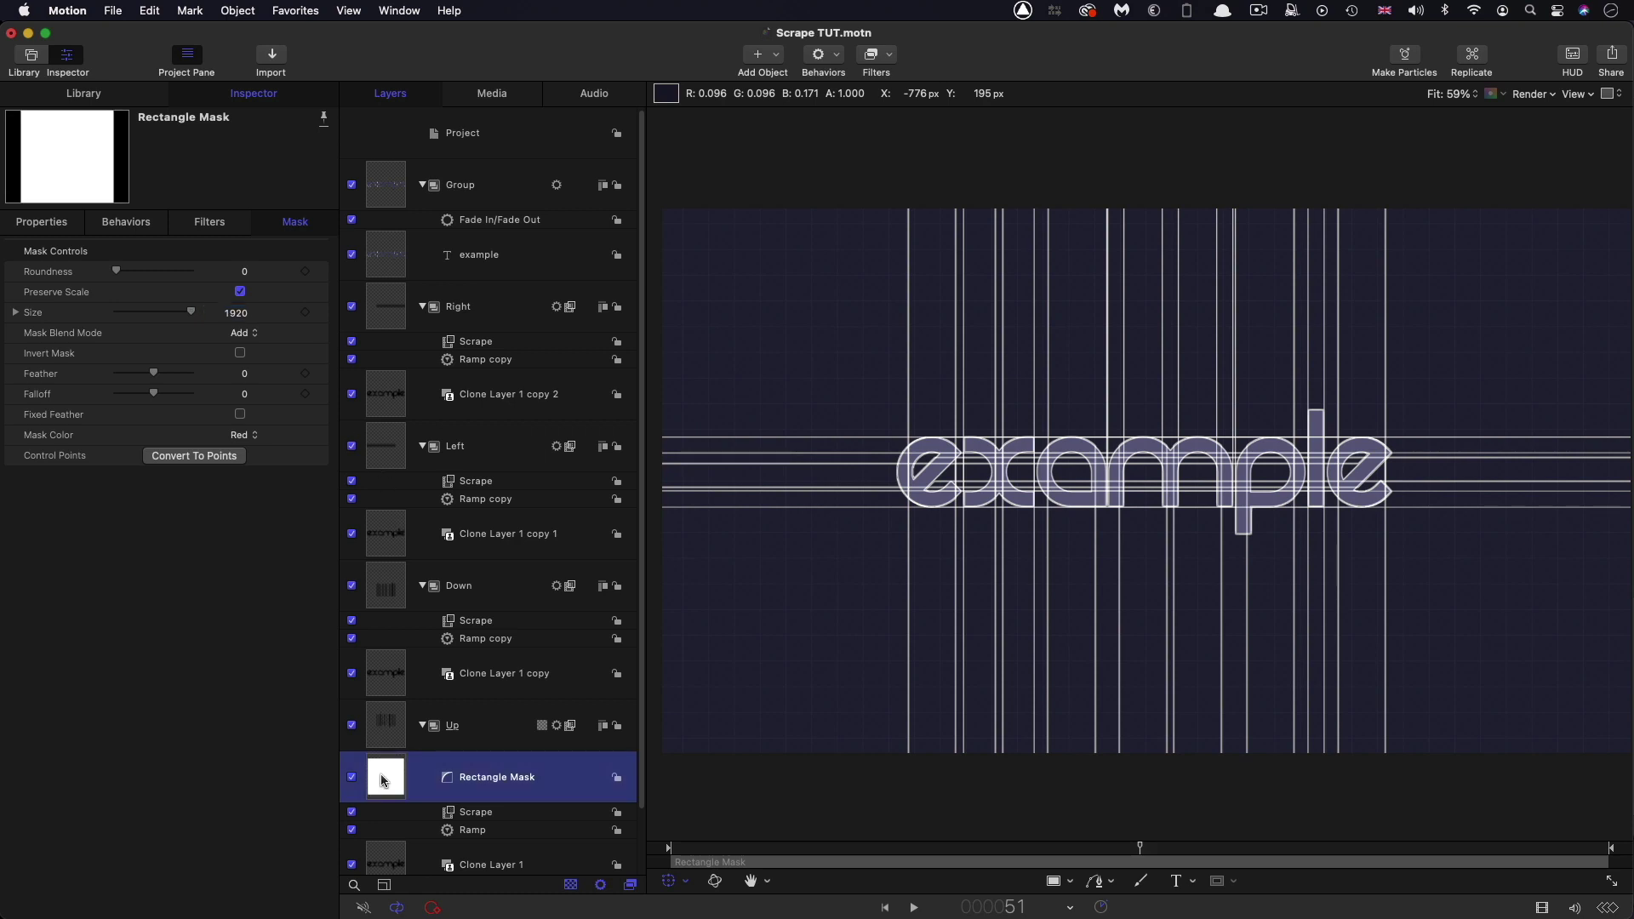
Step: Add a Ramp parameter behavior to the mask's Position Y
{"action": "left_click", "coordinate": [40, 225]}
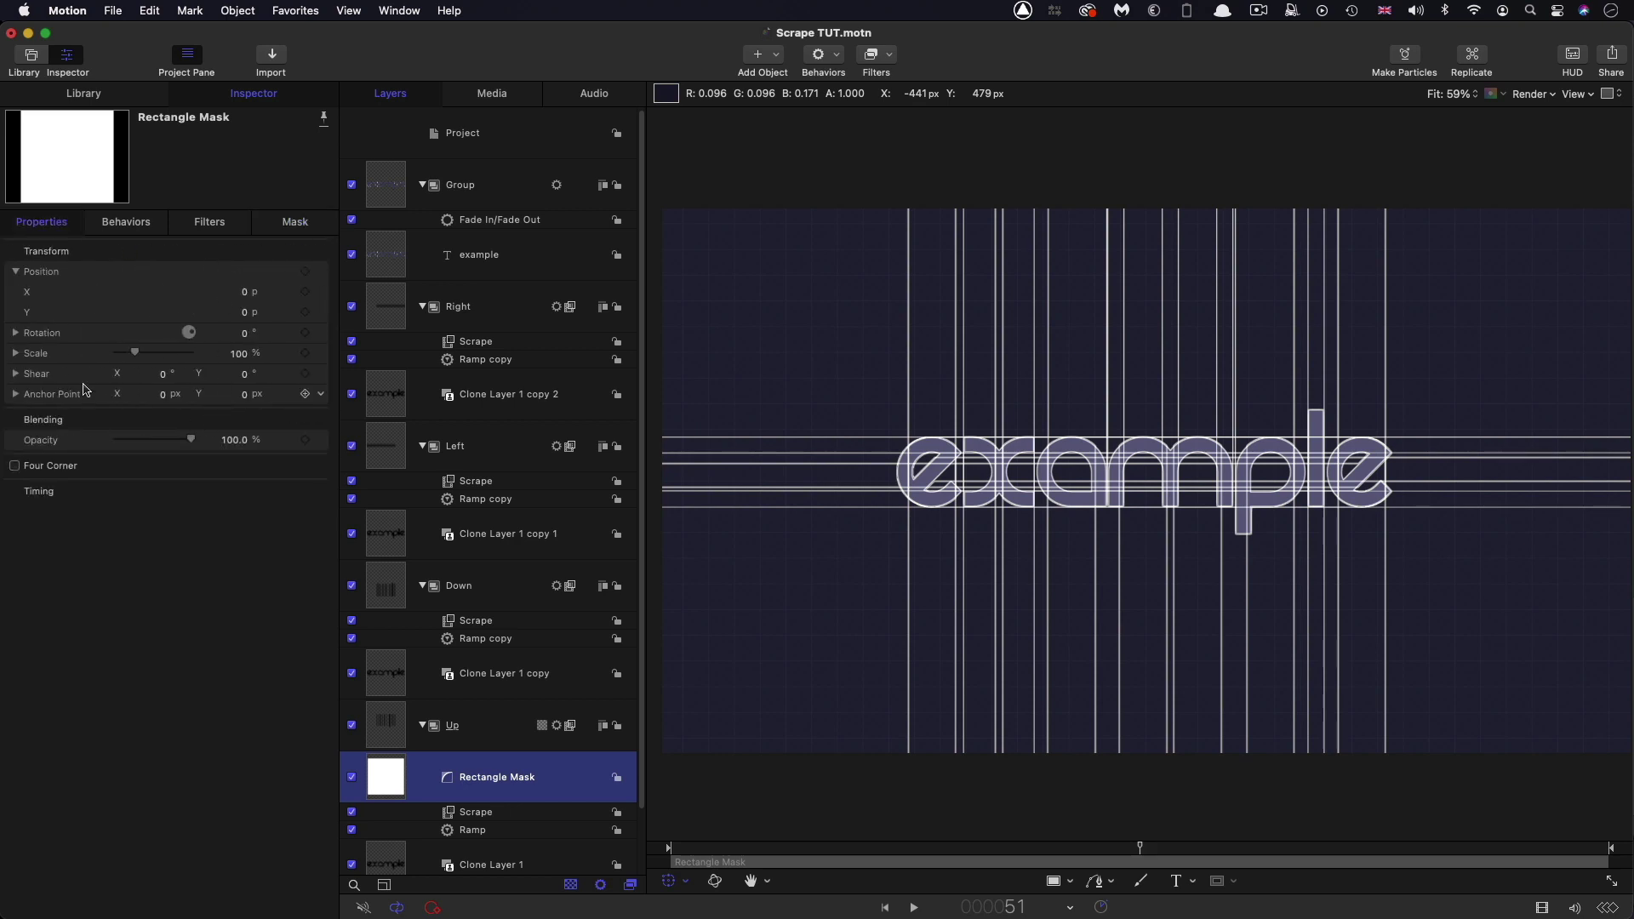
{"action": "left_click", "coordinate": [323, 314]}
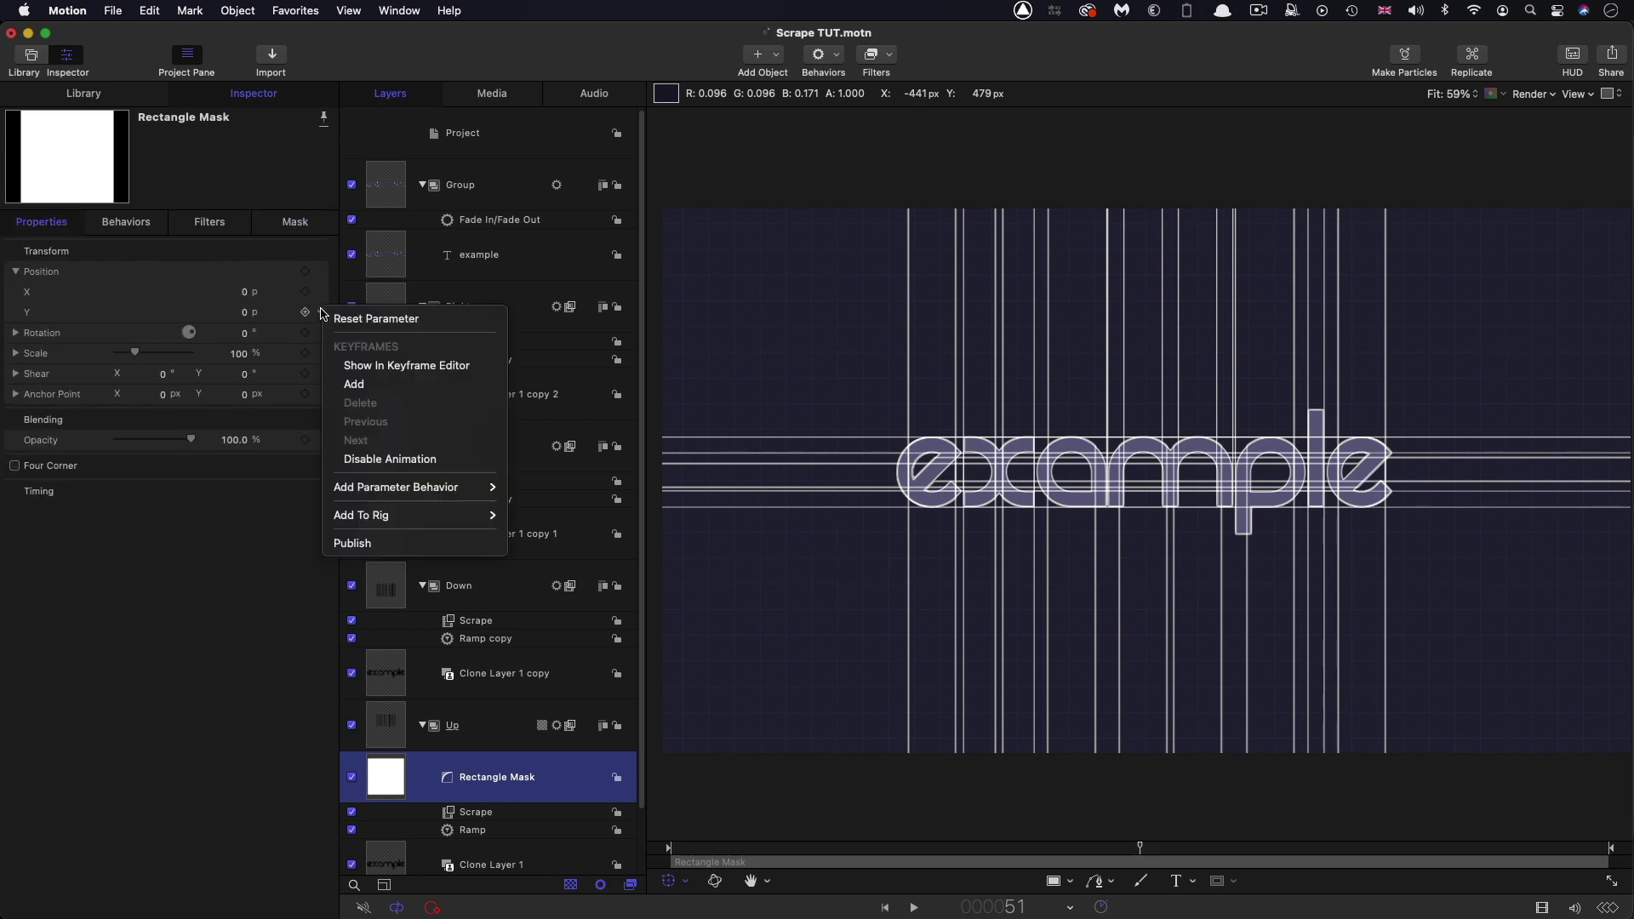
{"action": "mouse_move", "coordinate": [371, 499]}
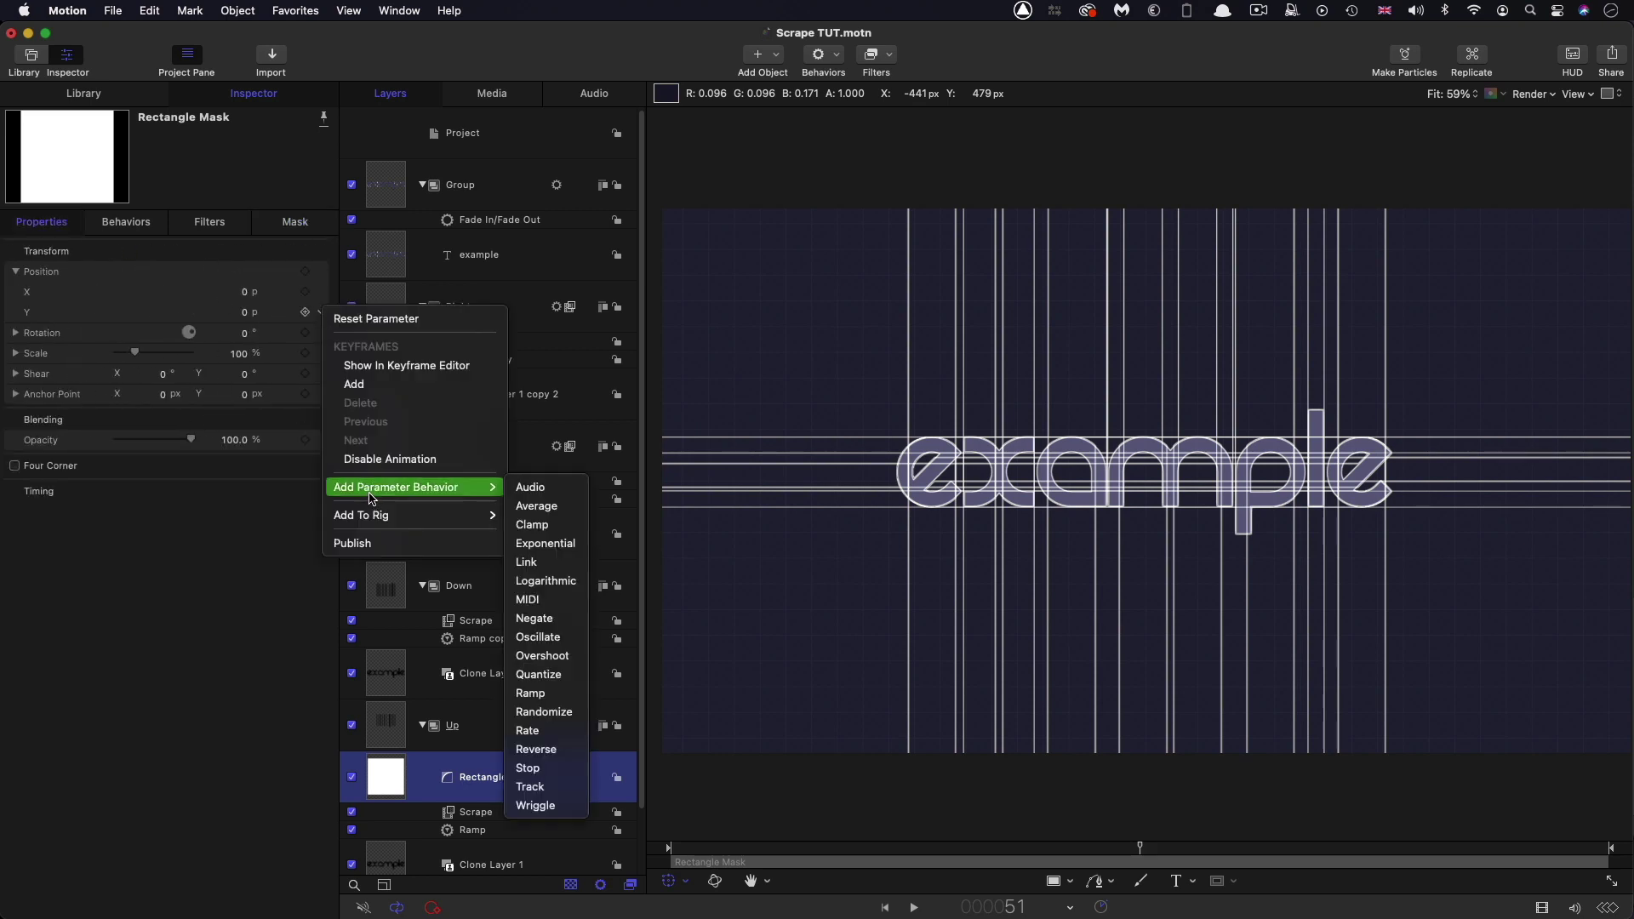
{"action": "left_click", "coordinate": [531, 693]}
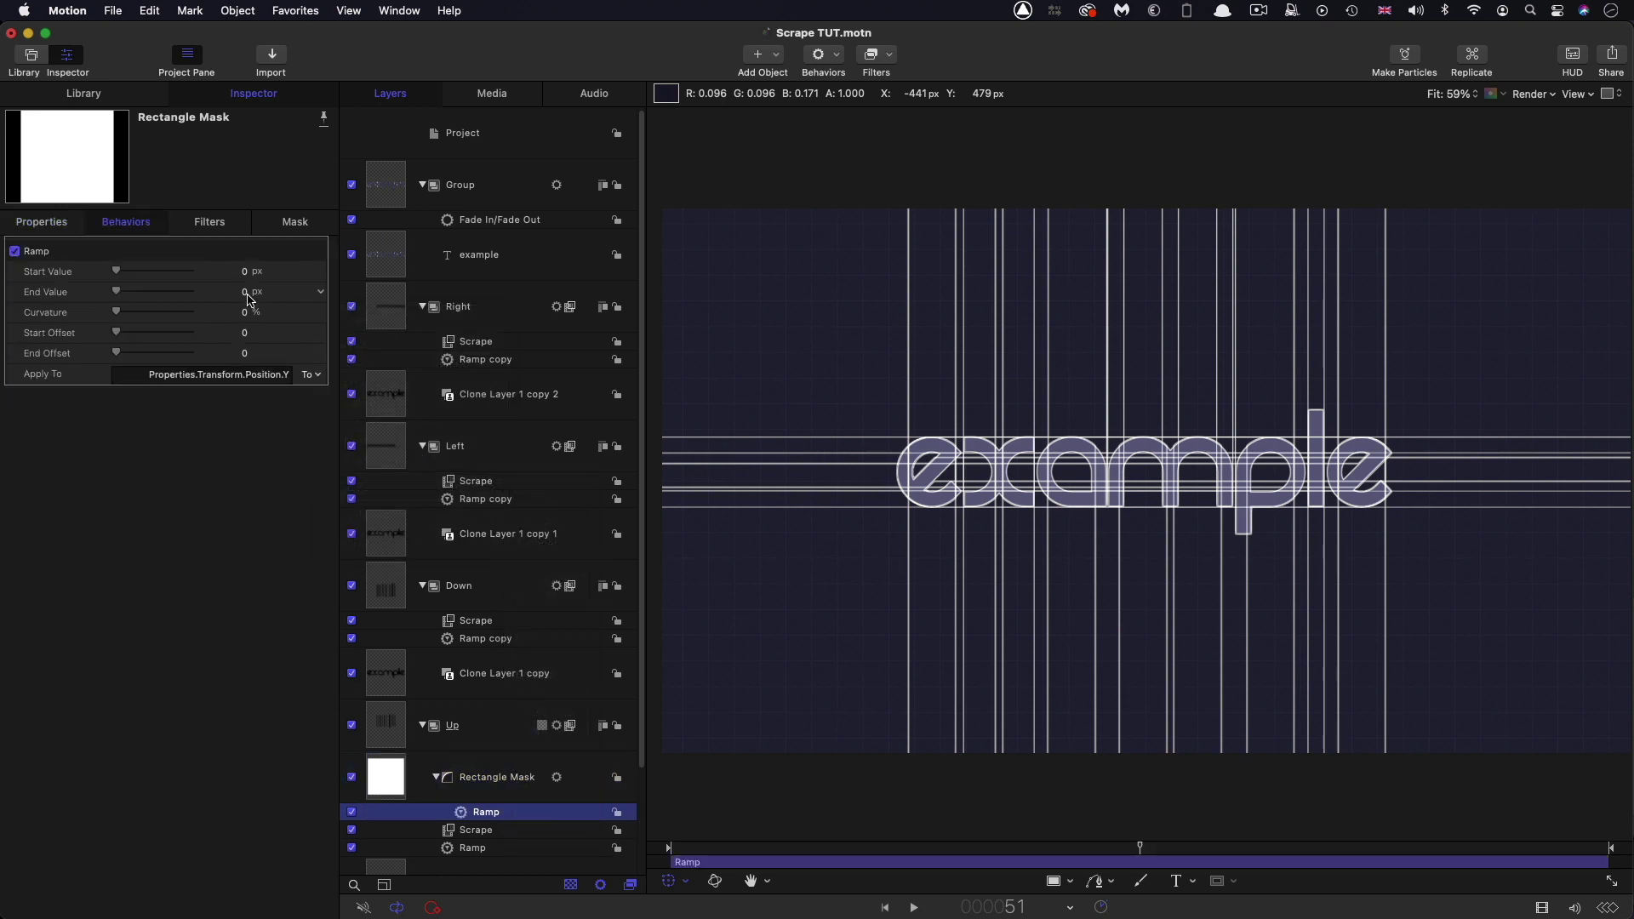
Step: Set the Ramp's end value to -1920, start offset 30 and end offset 20
{"action": "left_click", "coordinate": [245, 291]}
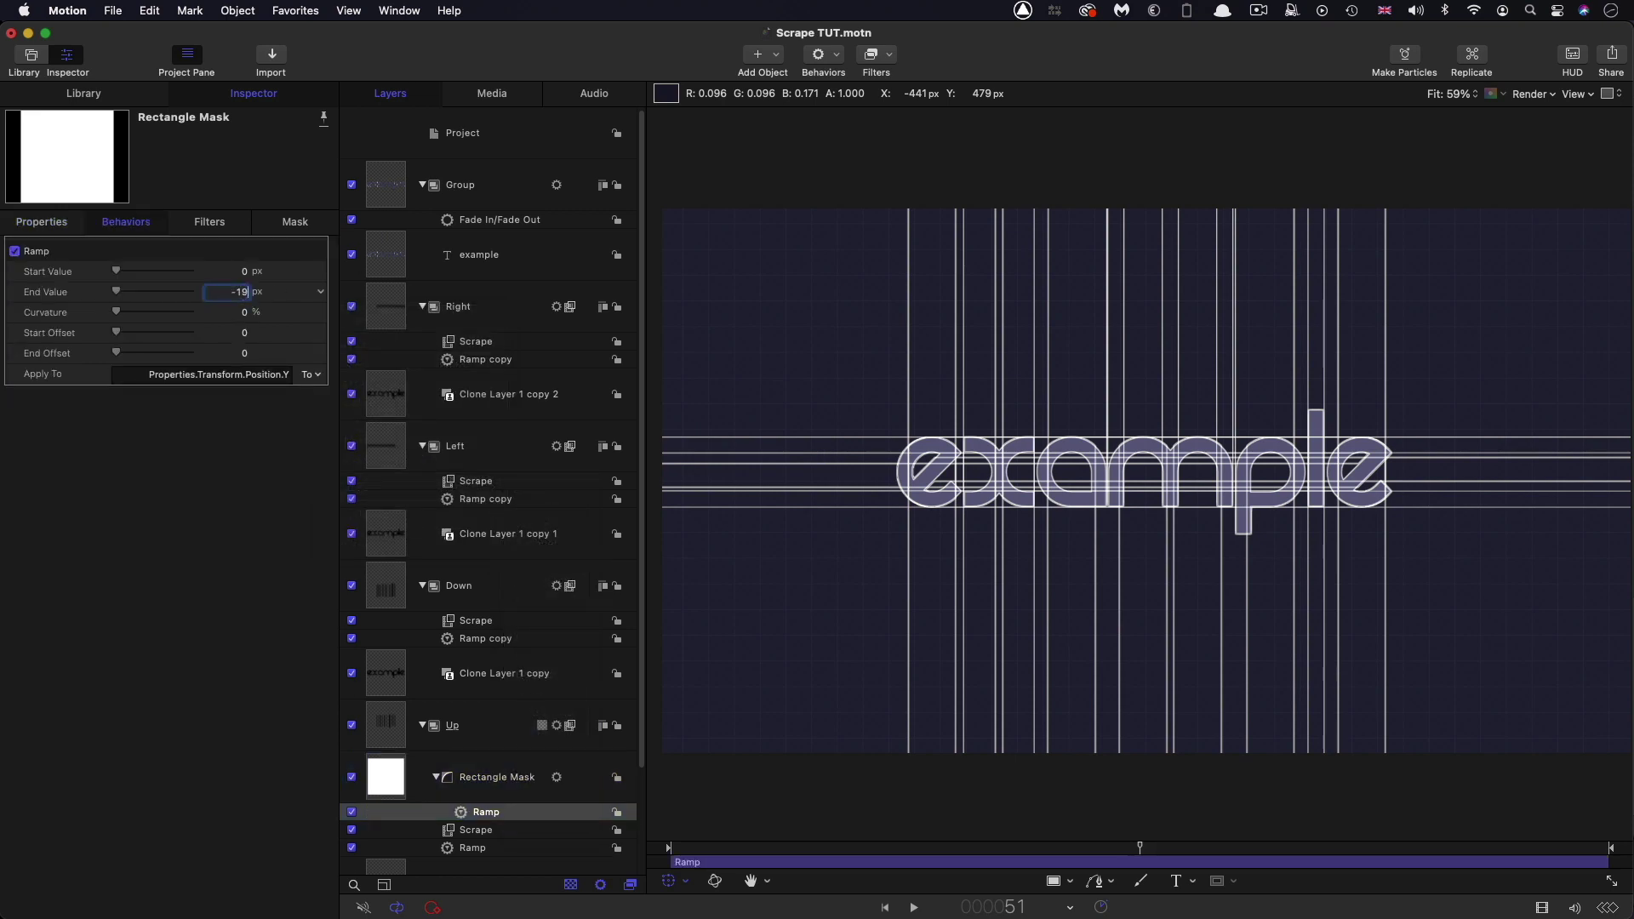
{"action": "type", "text": "-1920"}
{"action": "key", "text": "Return"}
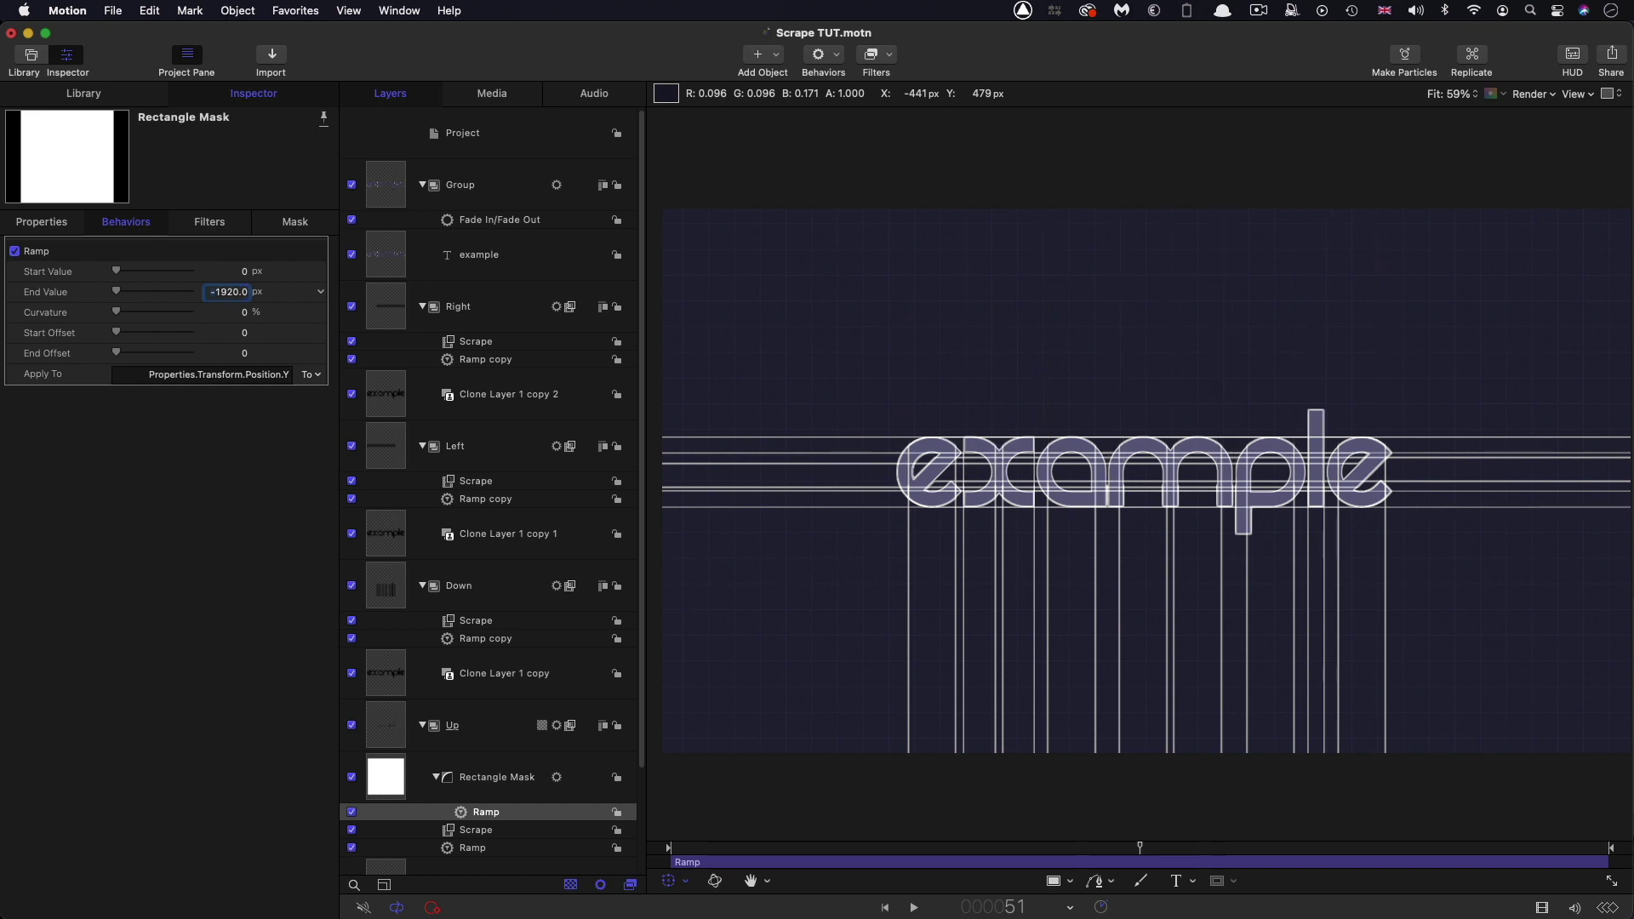
{"action": "left_click", "coordinate": [244, 333]}
{"action": "key", "text": "Tab"}
{"action": "type", "text": "2"}
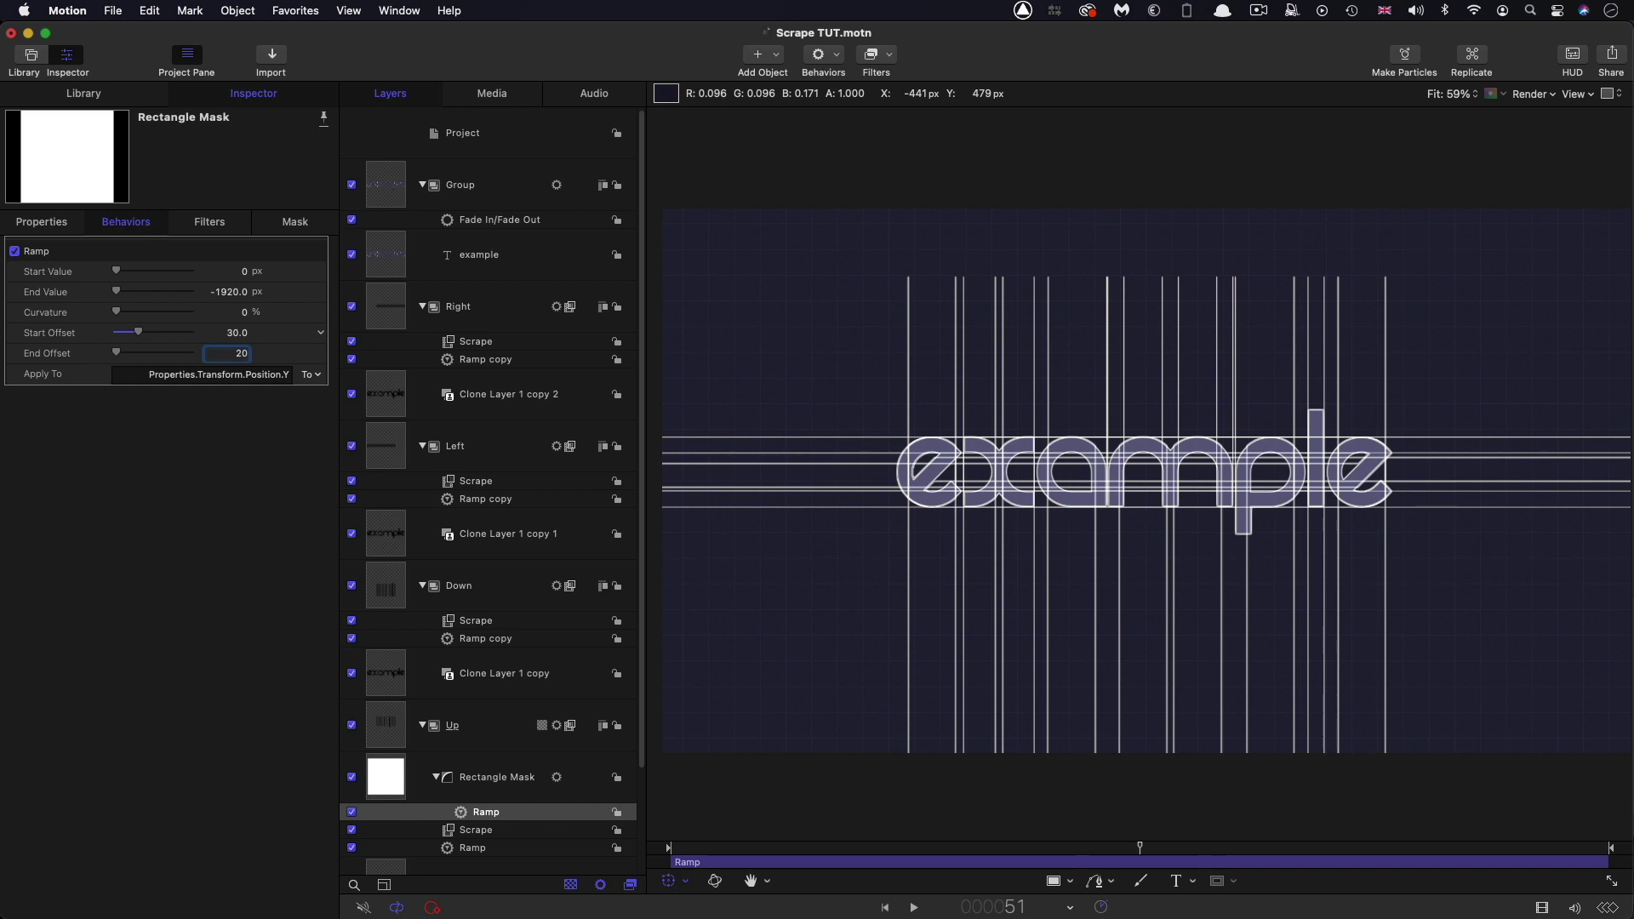
{"action": "key", "text": "Return"}
Step: Play back from the first frame and scrub to check the upward reveal
{"action": "key", "text": "Home"}
{"action": "key", "text": "space"}
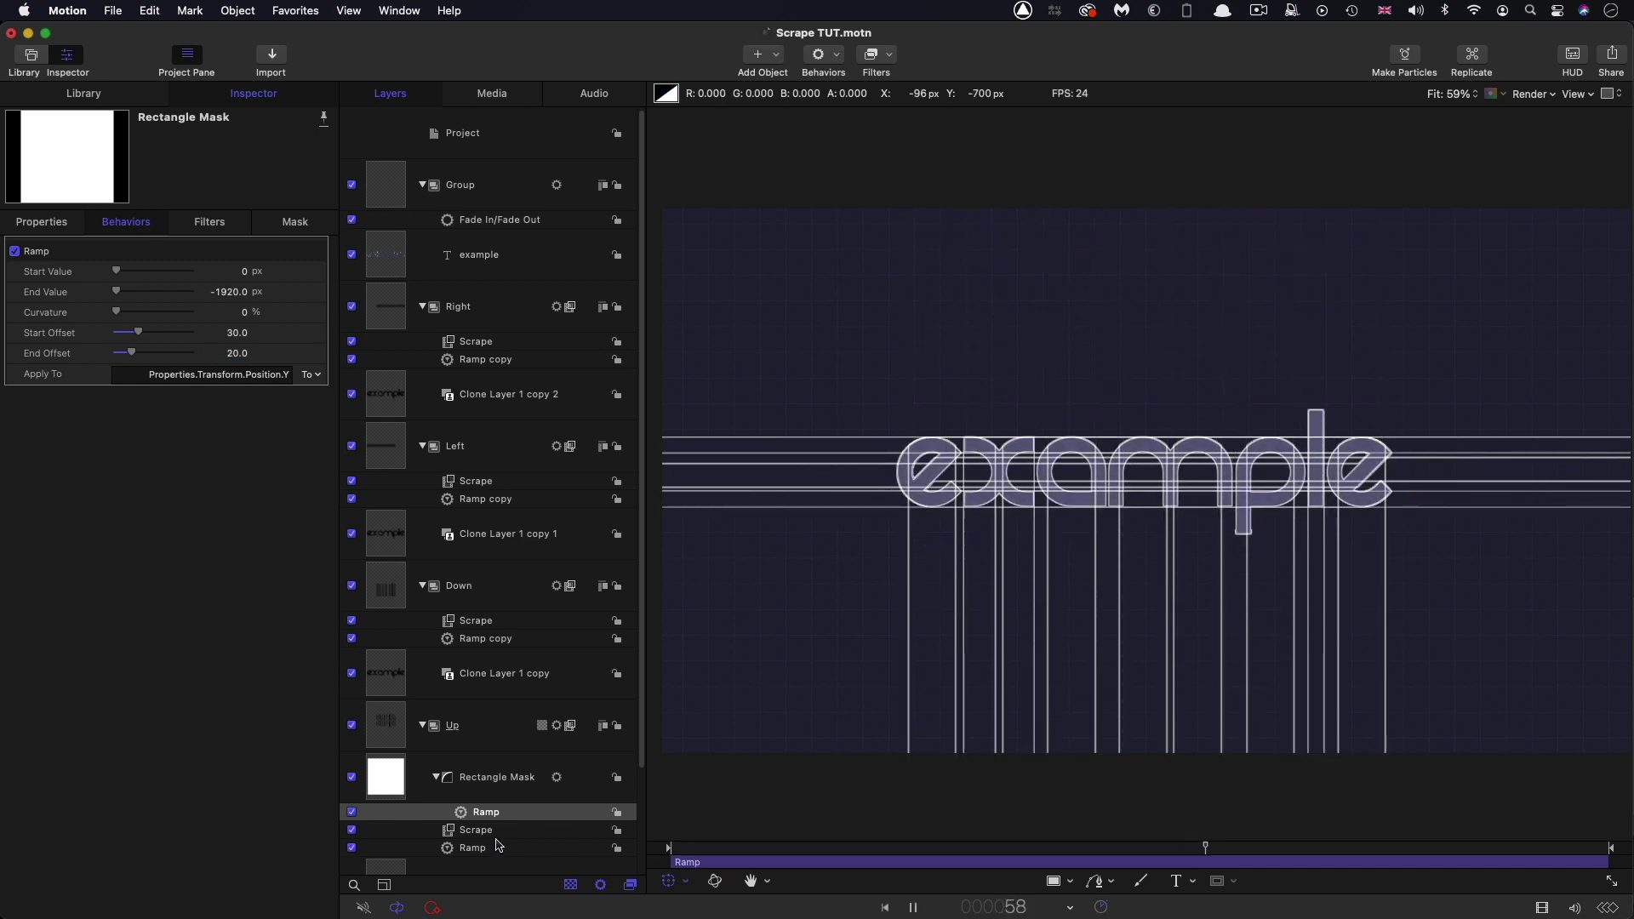
{"action": "key", "text": "space"}
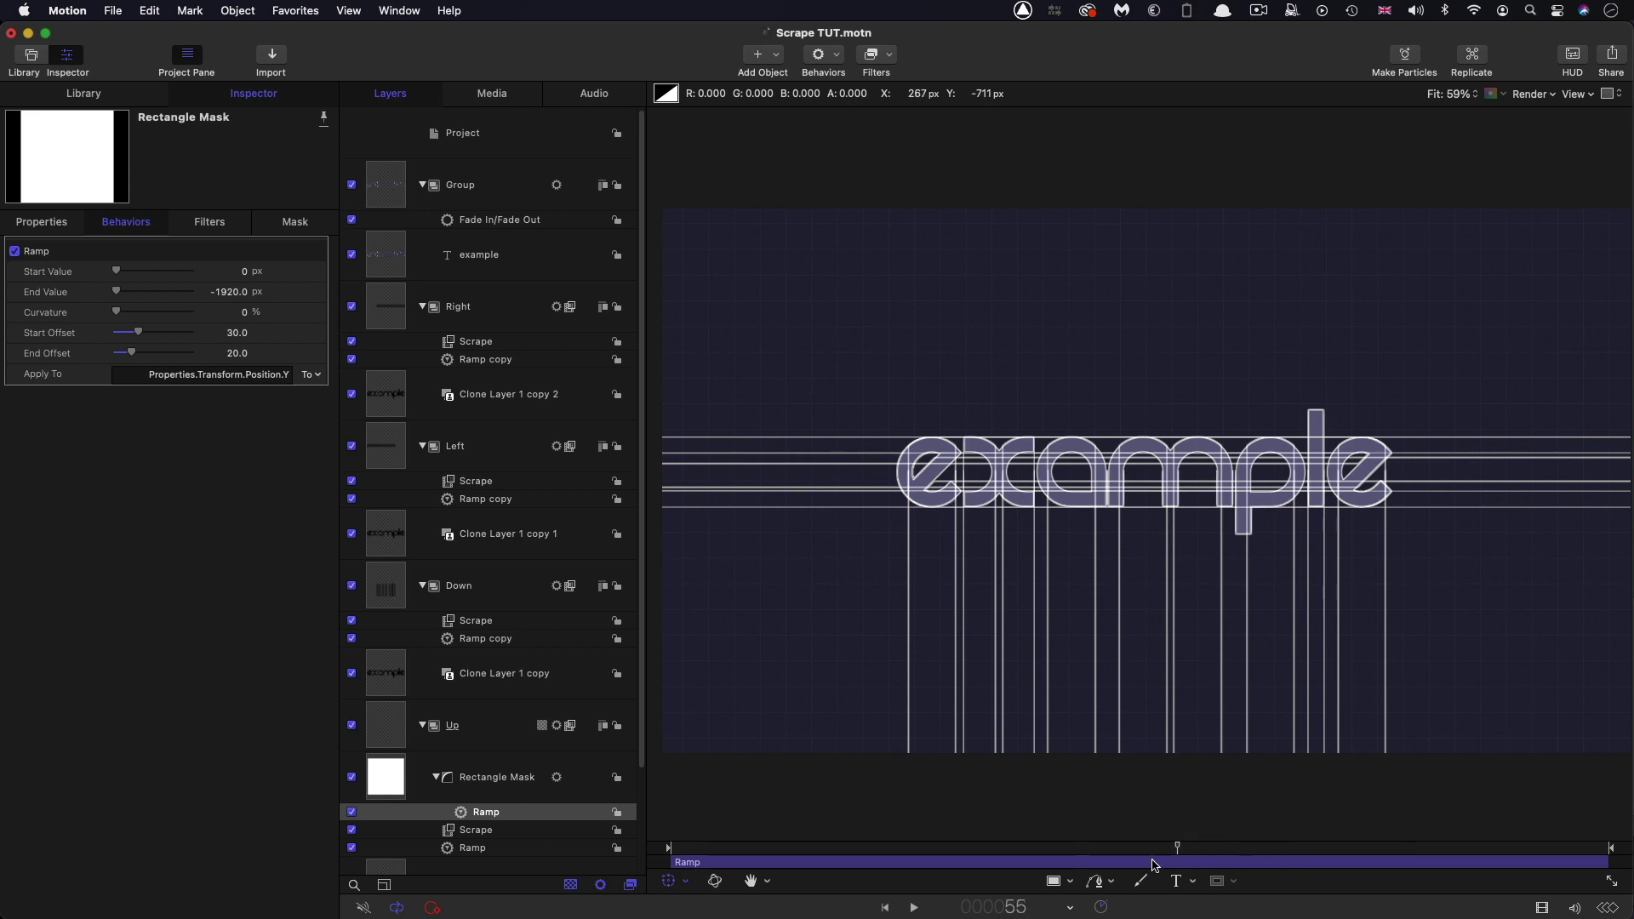
{"action": "left_click_drag", "start_coordinate": [1155, 866], "coordinate": [1209, 874]}
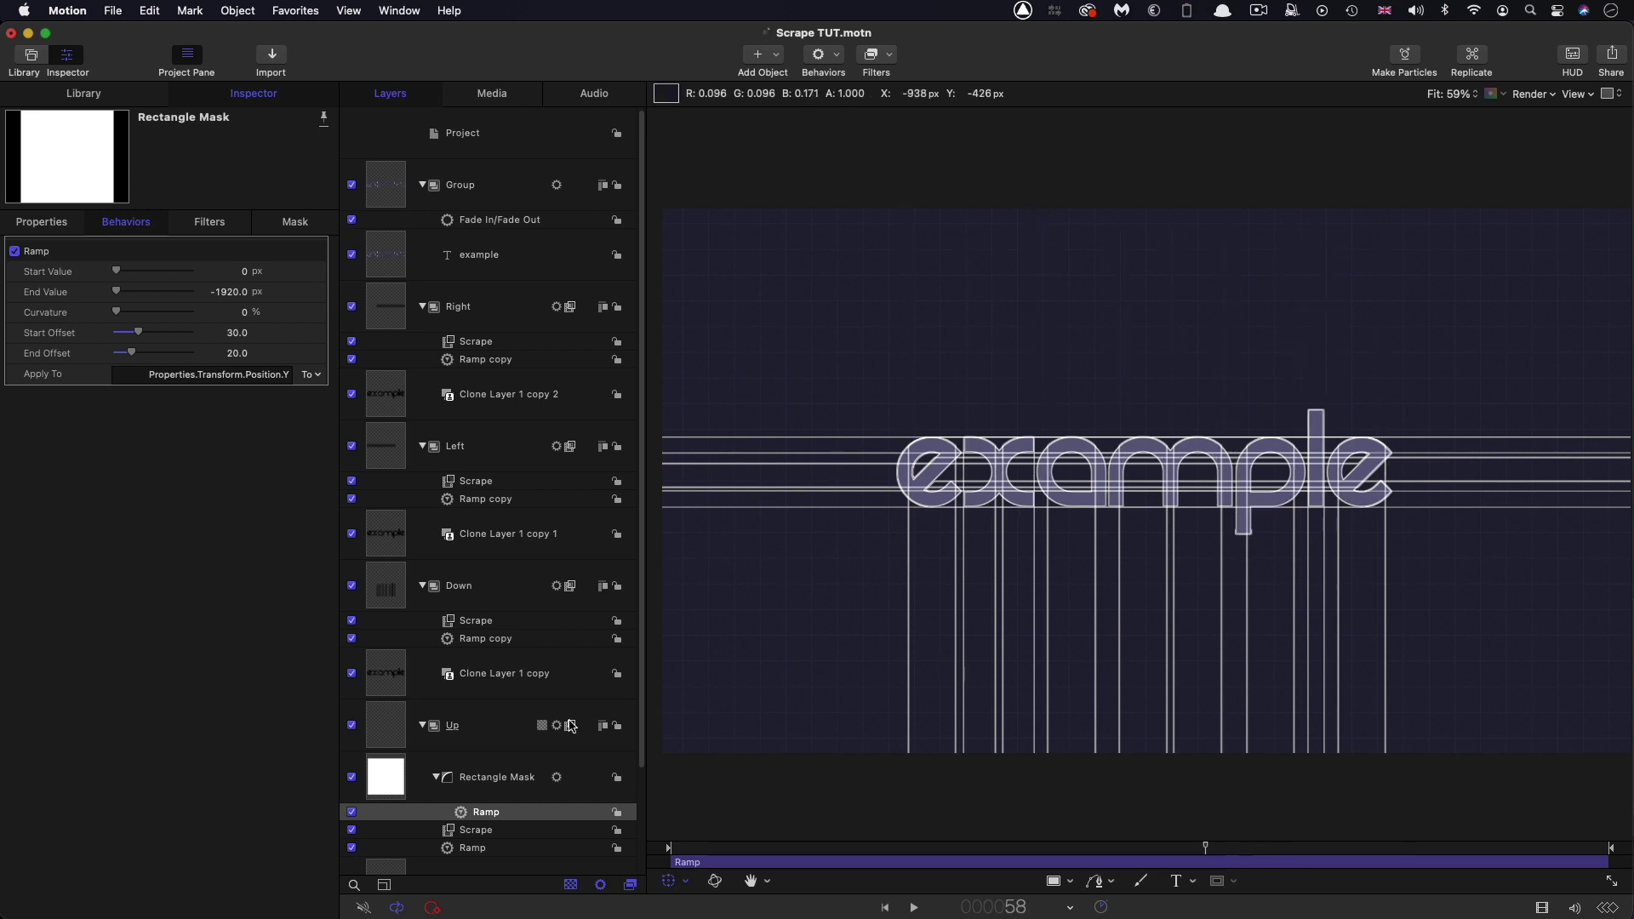
Step: Copy the Rectangle Mask onto the Down group and change its Ramp end value to 1920
{"action": "left_click", "coordinate": [393, 785]}
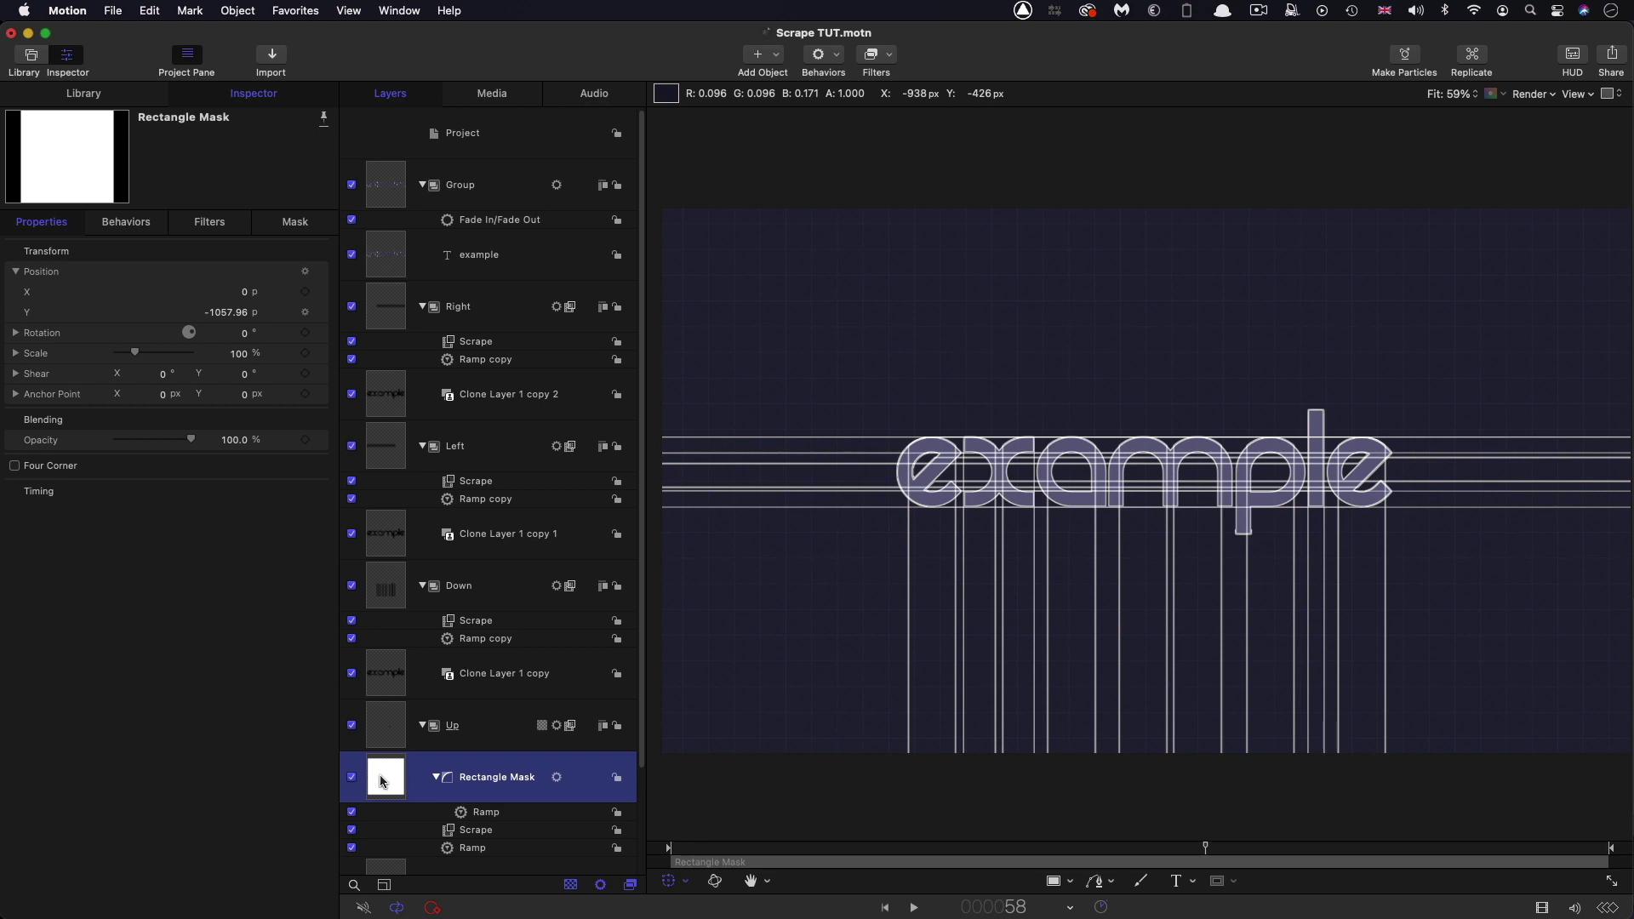
{"action": "left_click_drag", "start_coordinate": [381, 785], "coordinate": [394, 594]}
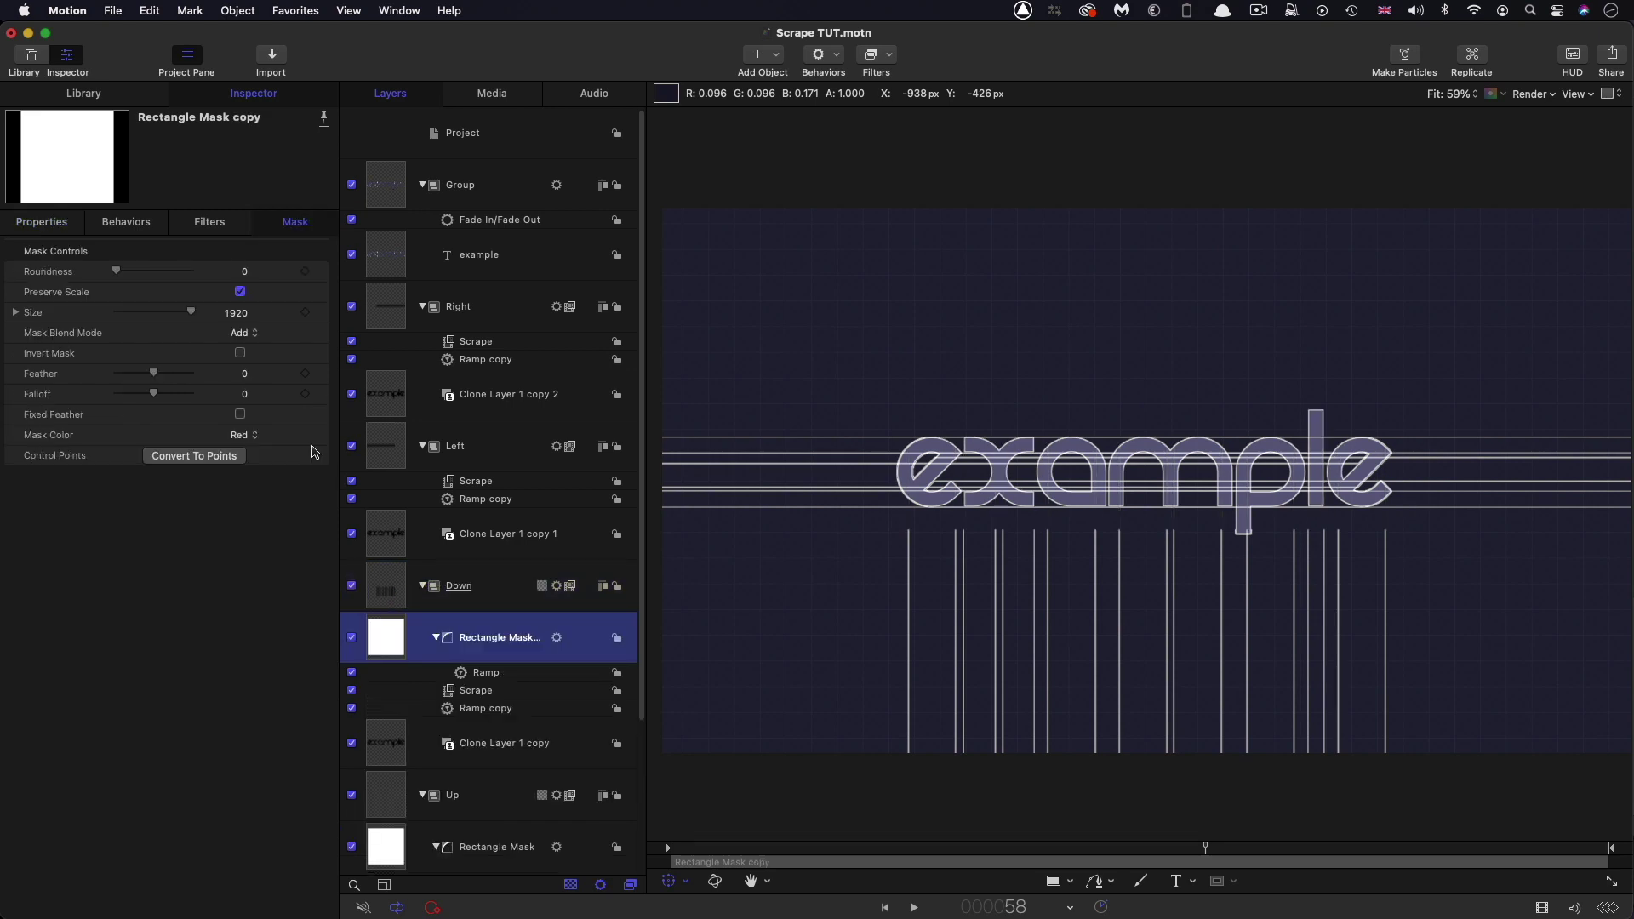
{"action": "left_click", "coordinate": [131, 223]}
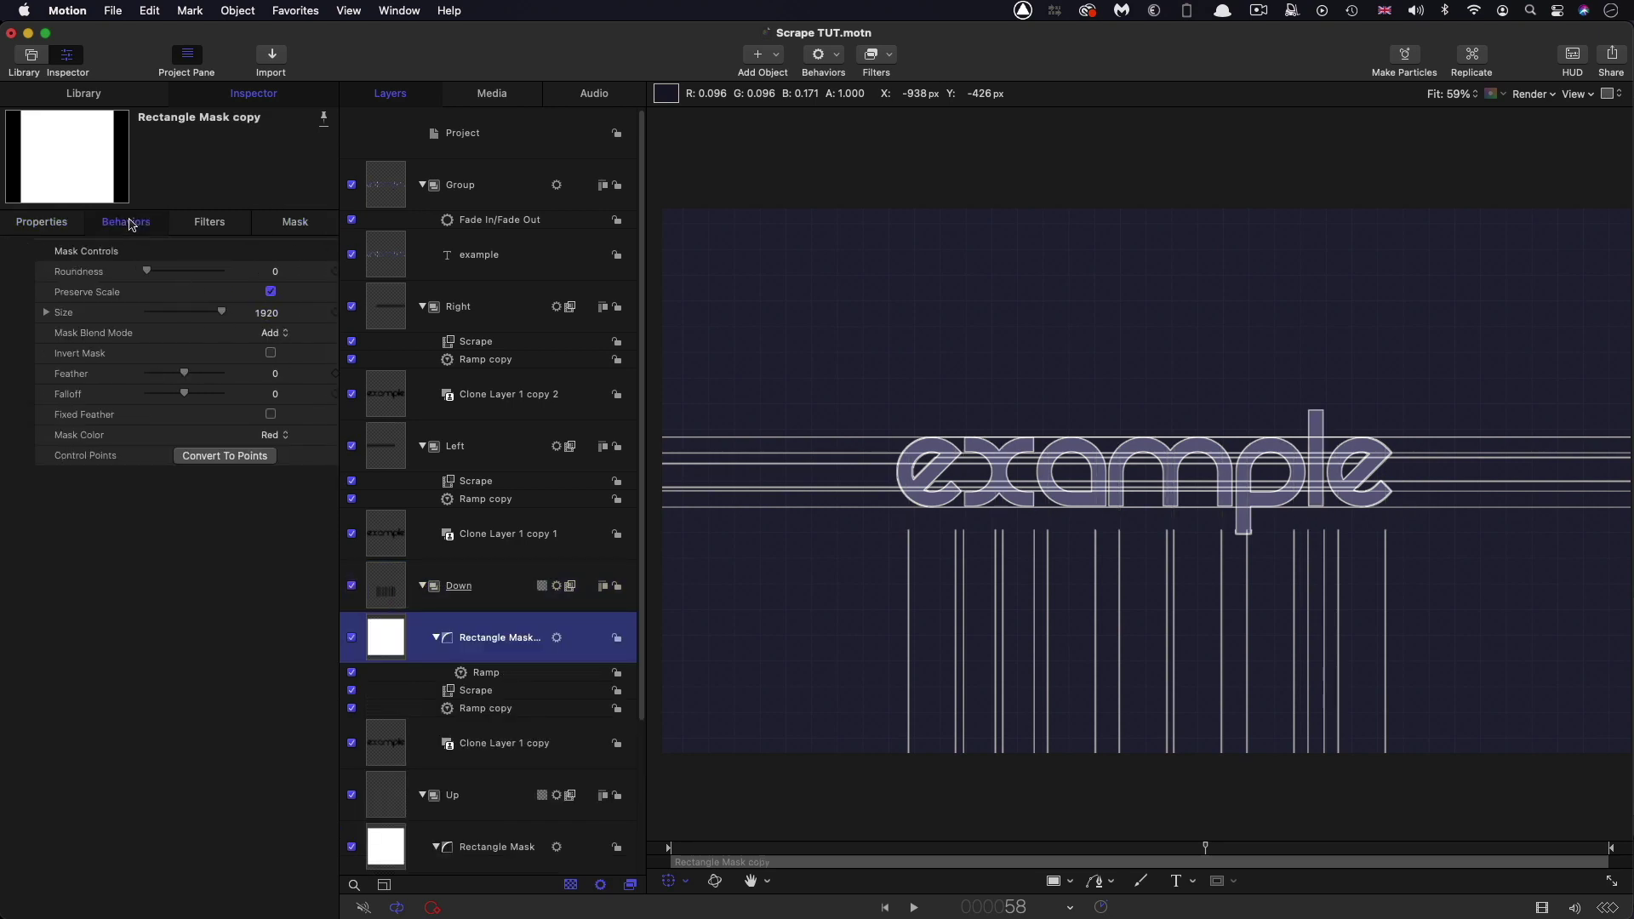
{"action": "left_click", "coordinate": [217, 294]}
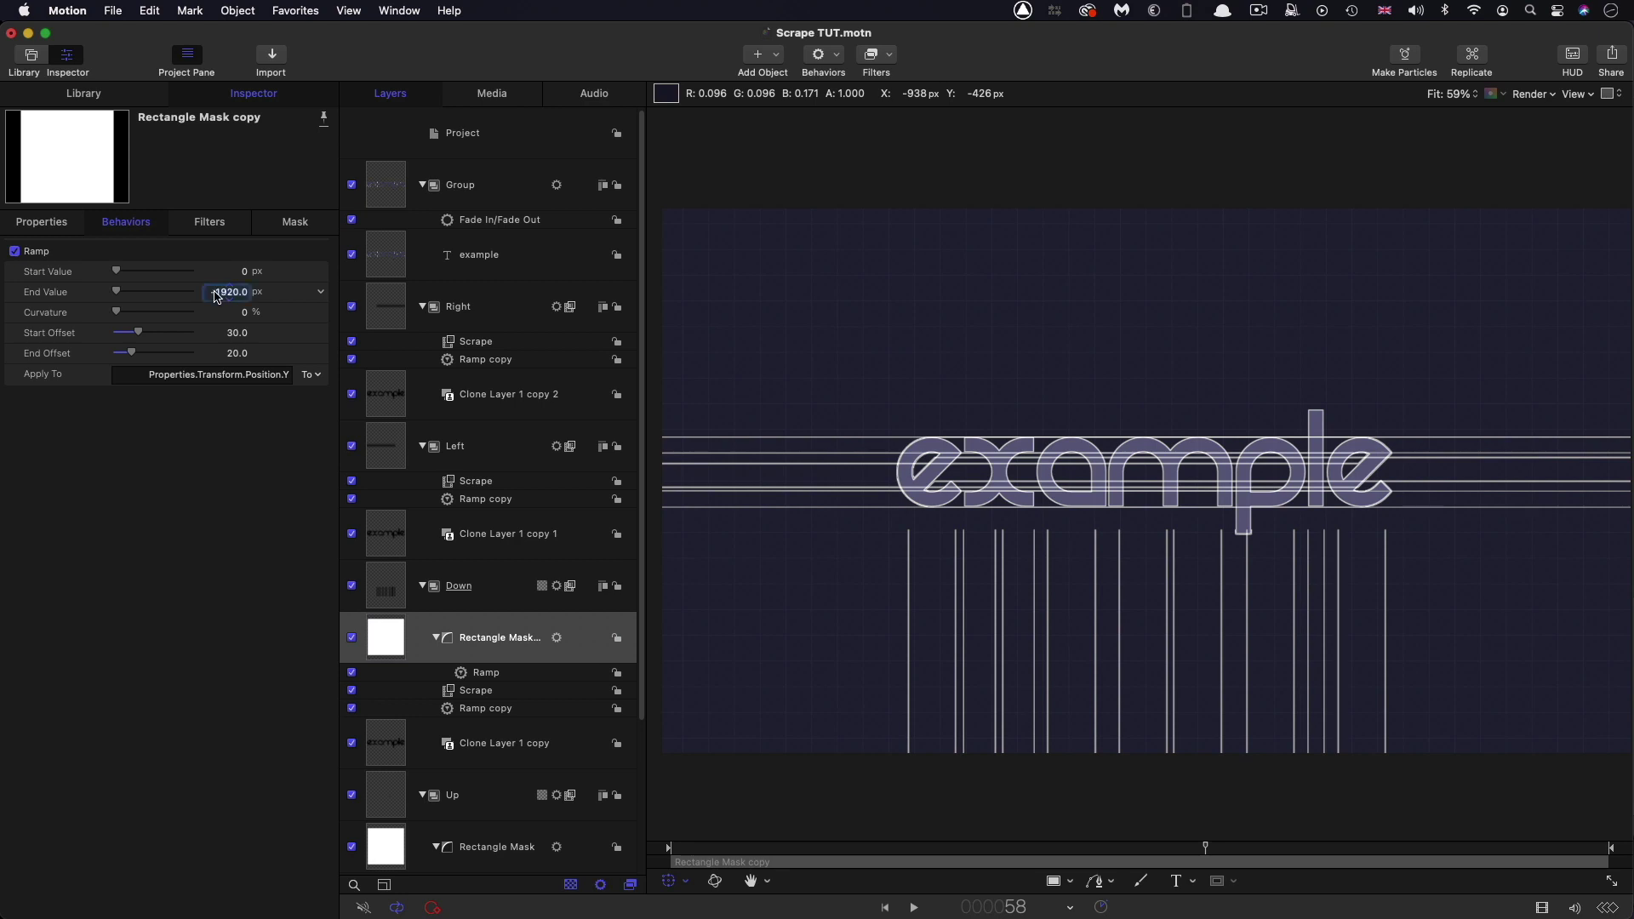
{"action": "type", "text": "-"}
{"action": "key", "text": "Delete"}
{"action": "key", "text": "Return"}
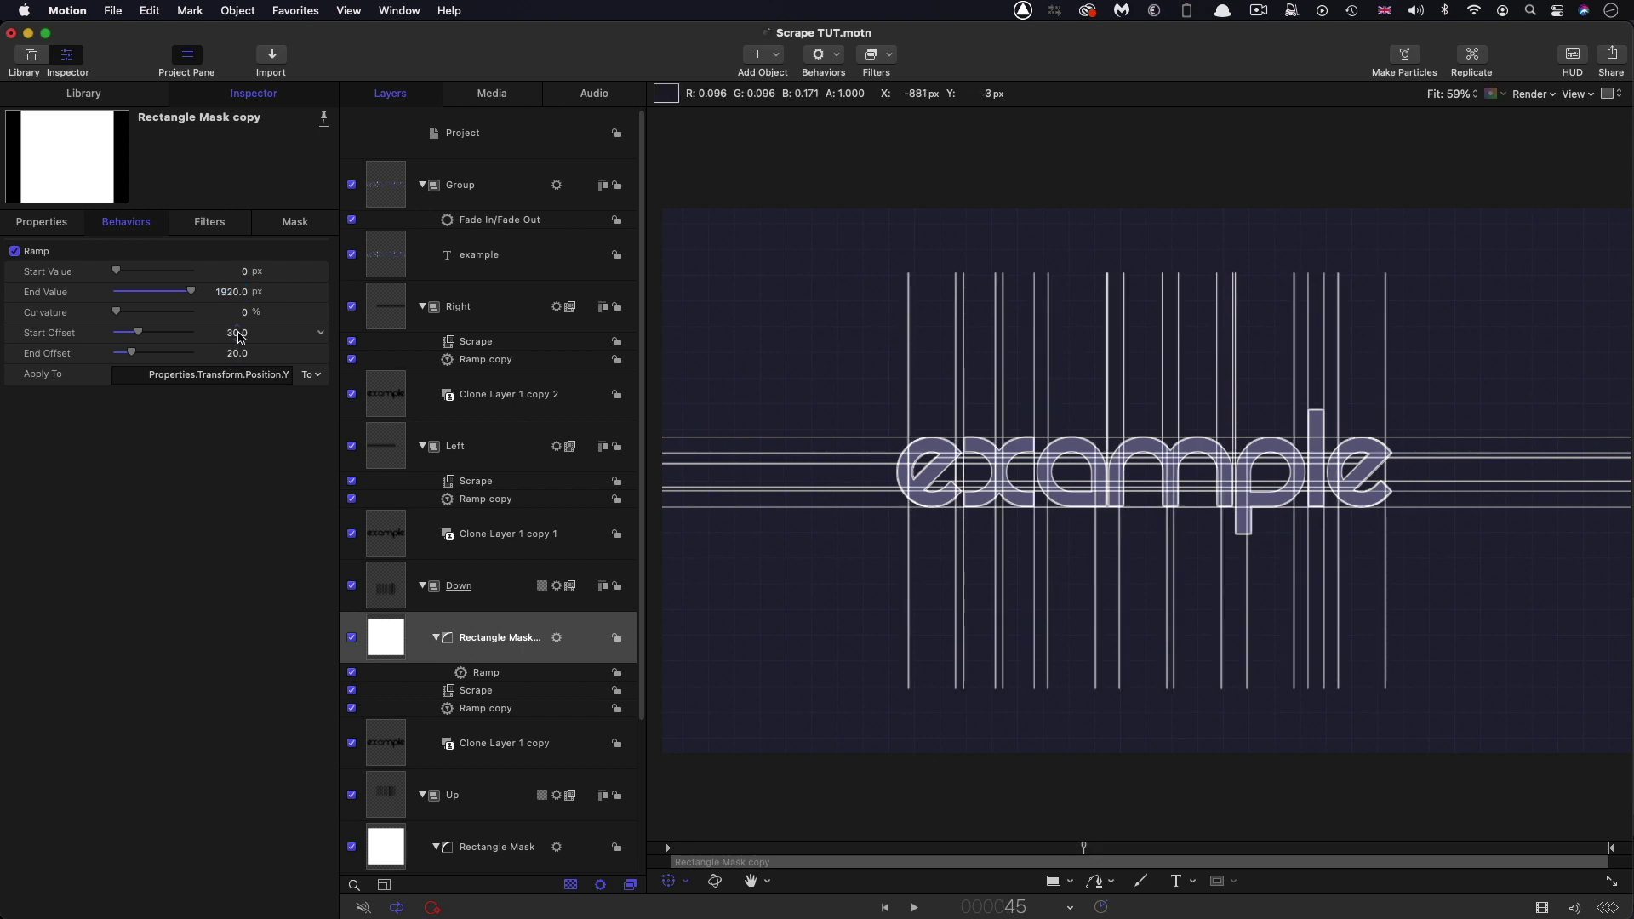
Step: Set the copied Ramp's start offset to 40 and scrub back to review the downward reveal
{"action": "left_click", "coordinate": [240, 334]}
{"action": "type", "text": "40"}
{"action": "key", "text": "Return"}
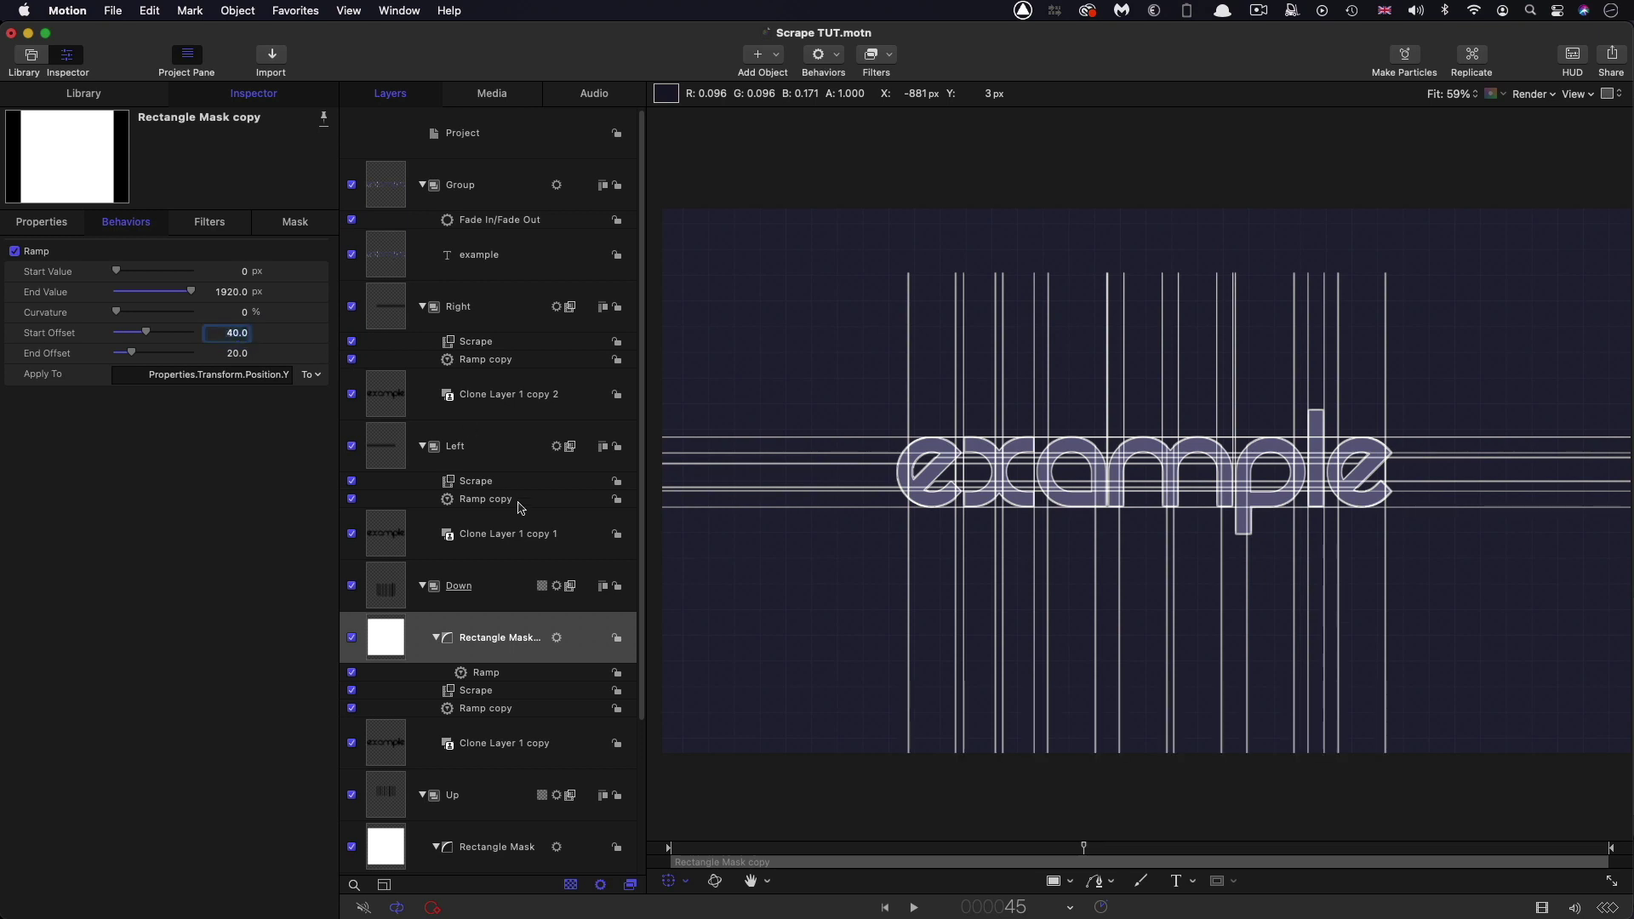
{"action": "left_click_drag", "start_coordinate": [1081, 844], "coordinate": [1111, 904]}
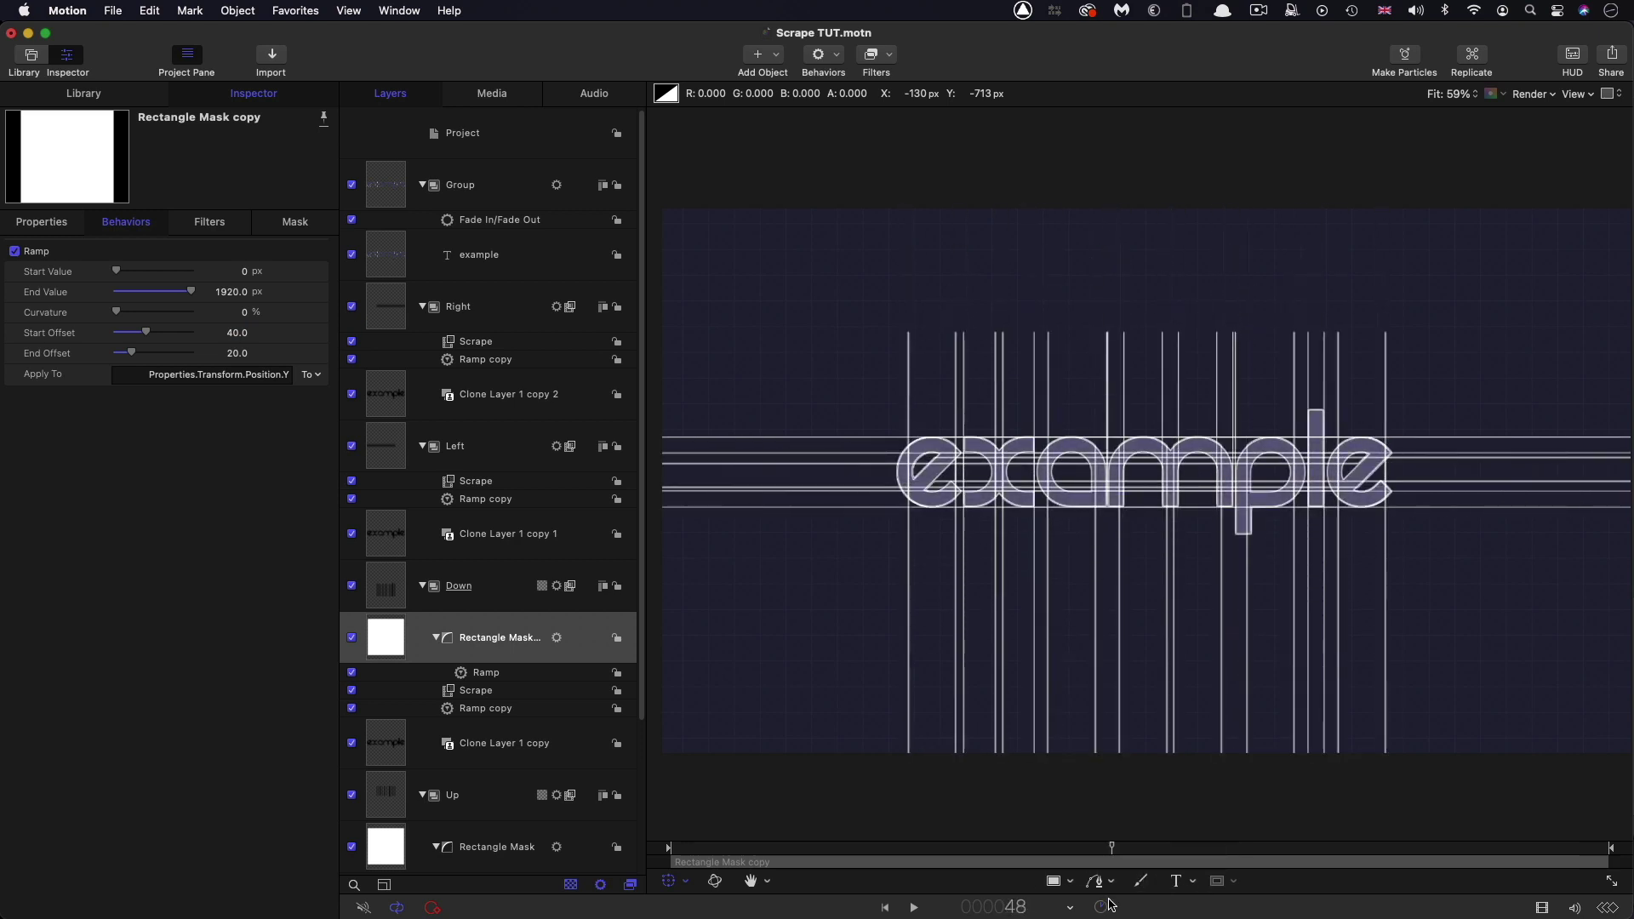
{"action": "left_click", "coordinate": [396, 649]}
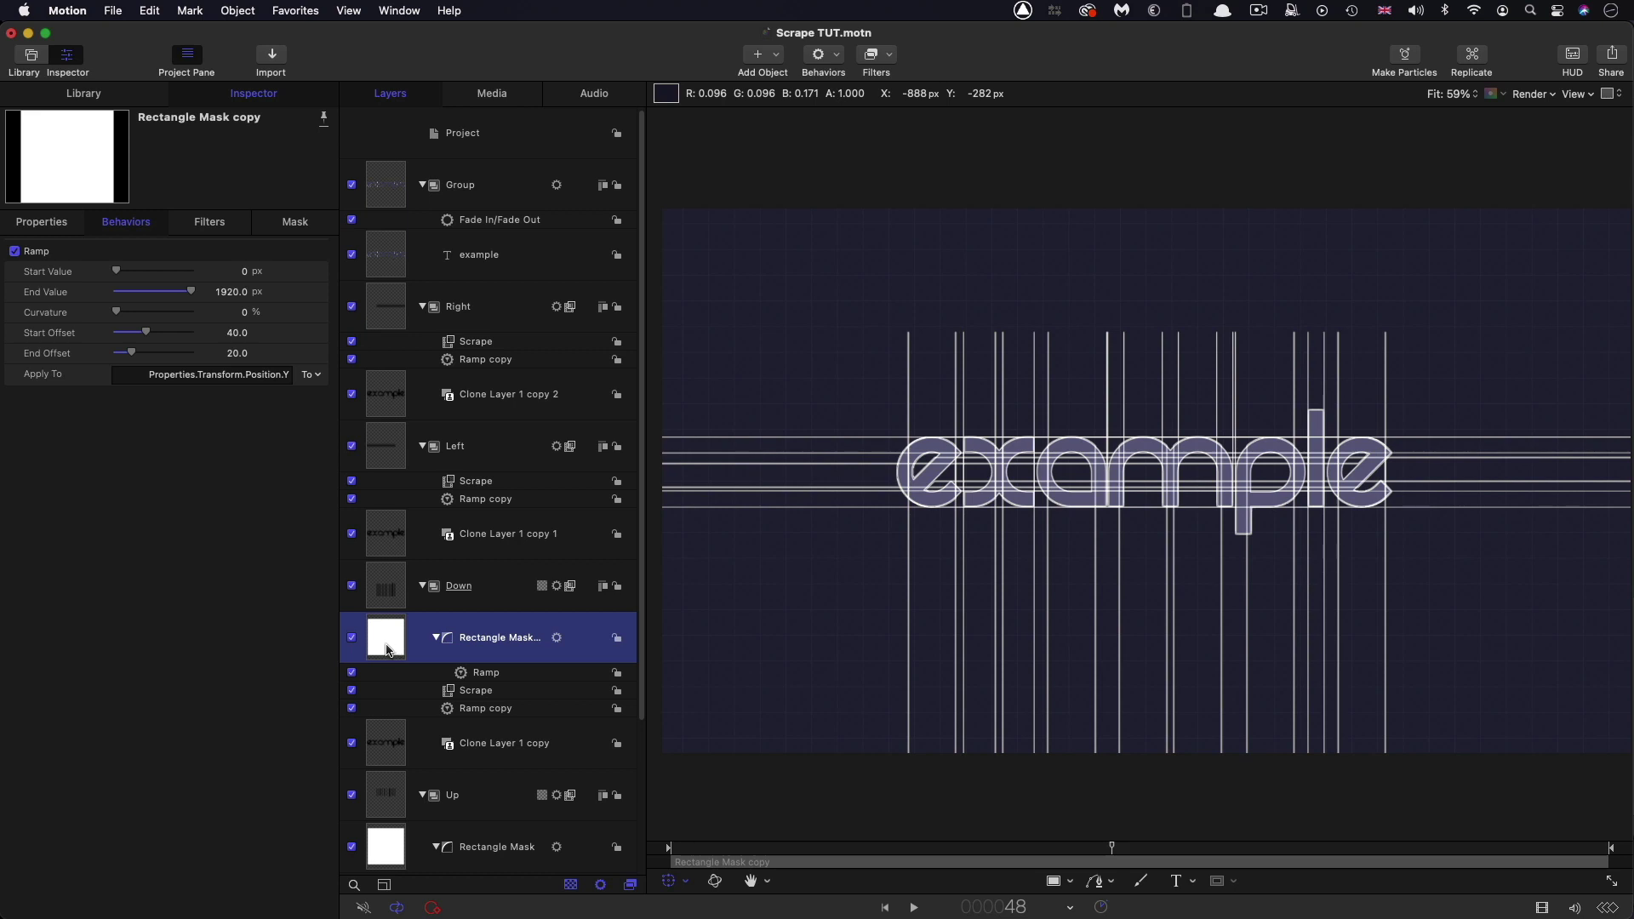
Step: Copy the mask onto the Left group and make its Ramp drive Position X
{"action": "left_click_drag", "start_coordinate": [388, 650], "coordinate": [379, 454]}
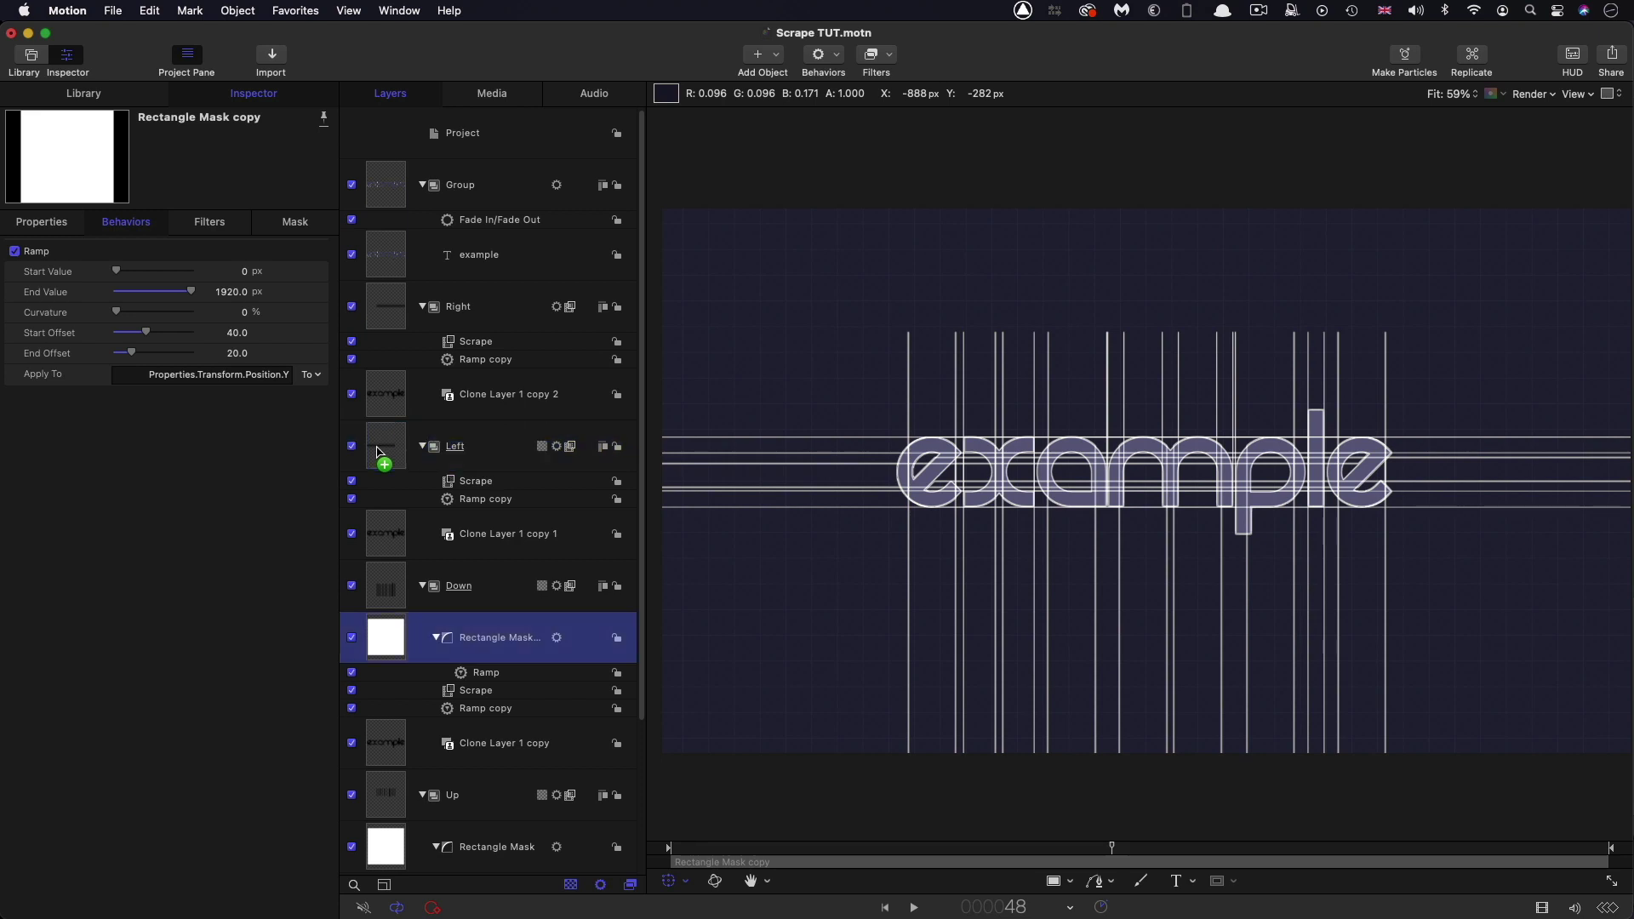
{"action": "left_click", "coordinate": [118, 221]}
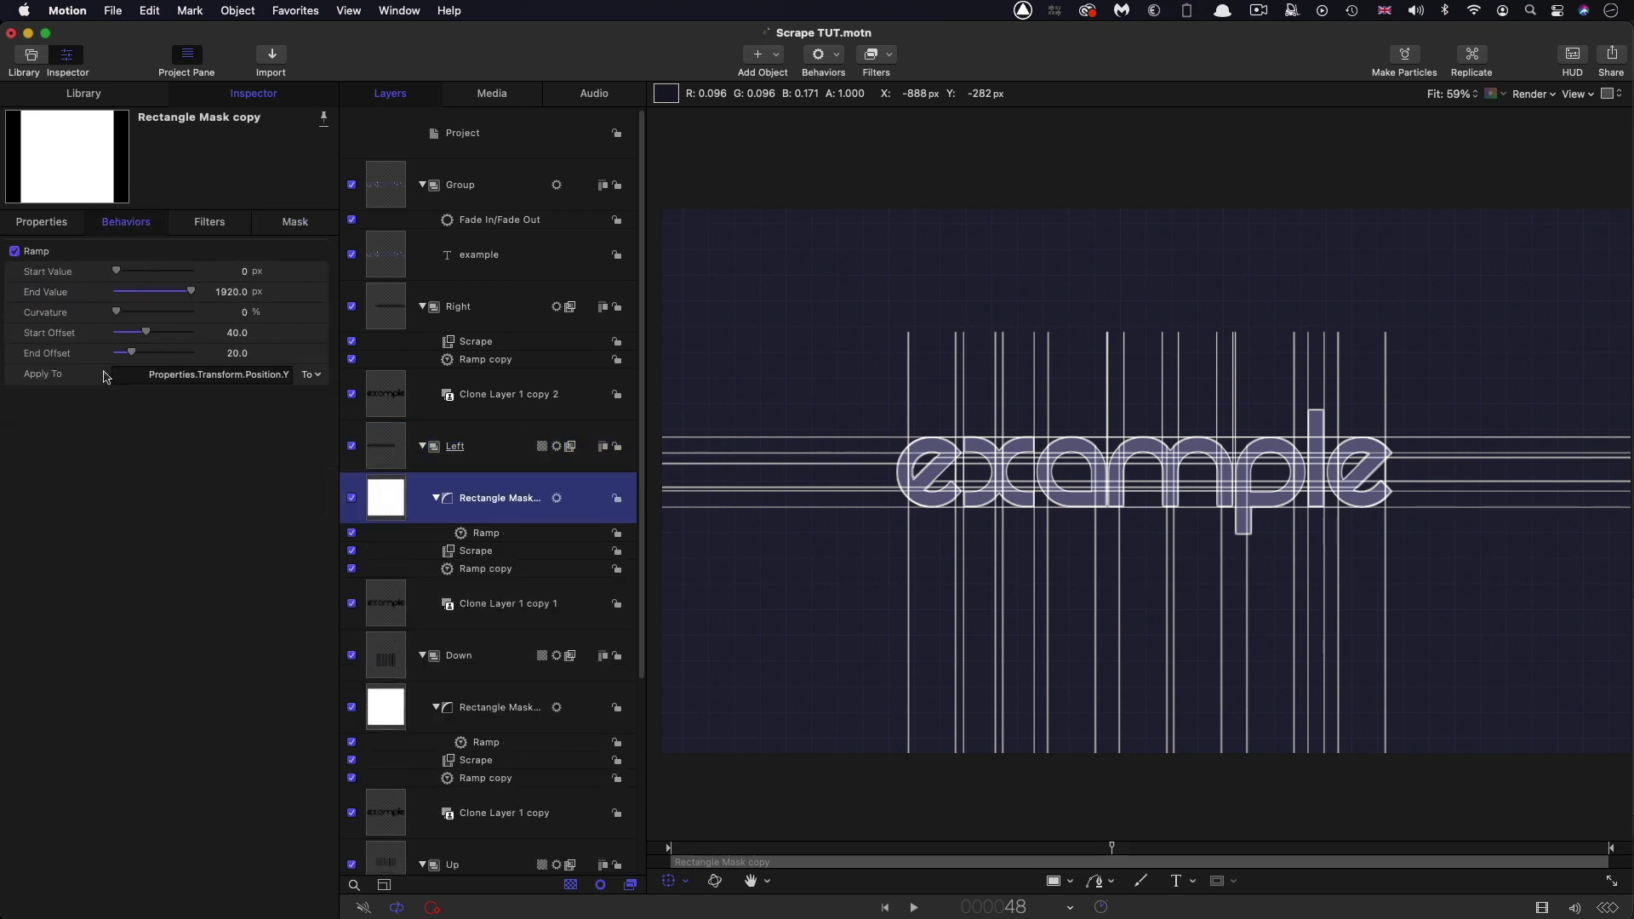
{"action": "left_click", "coordinate": [321, 376]}
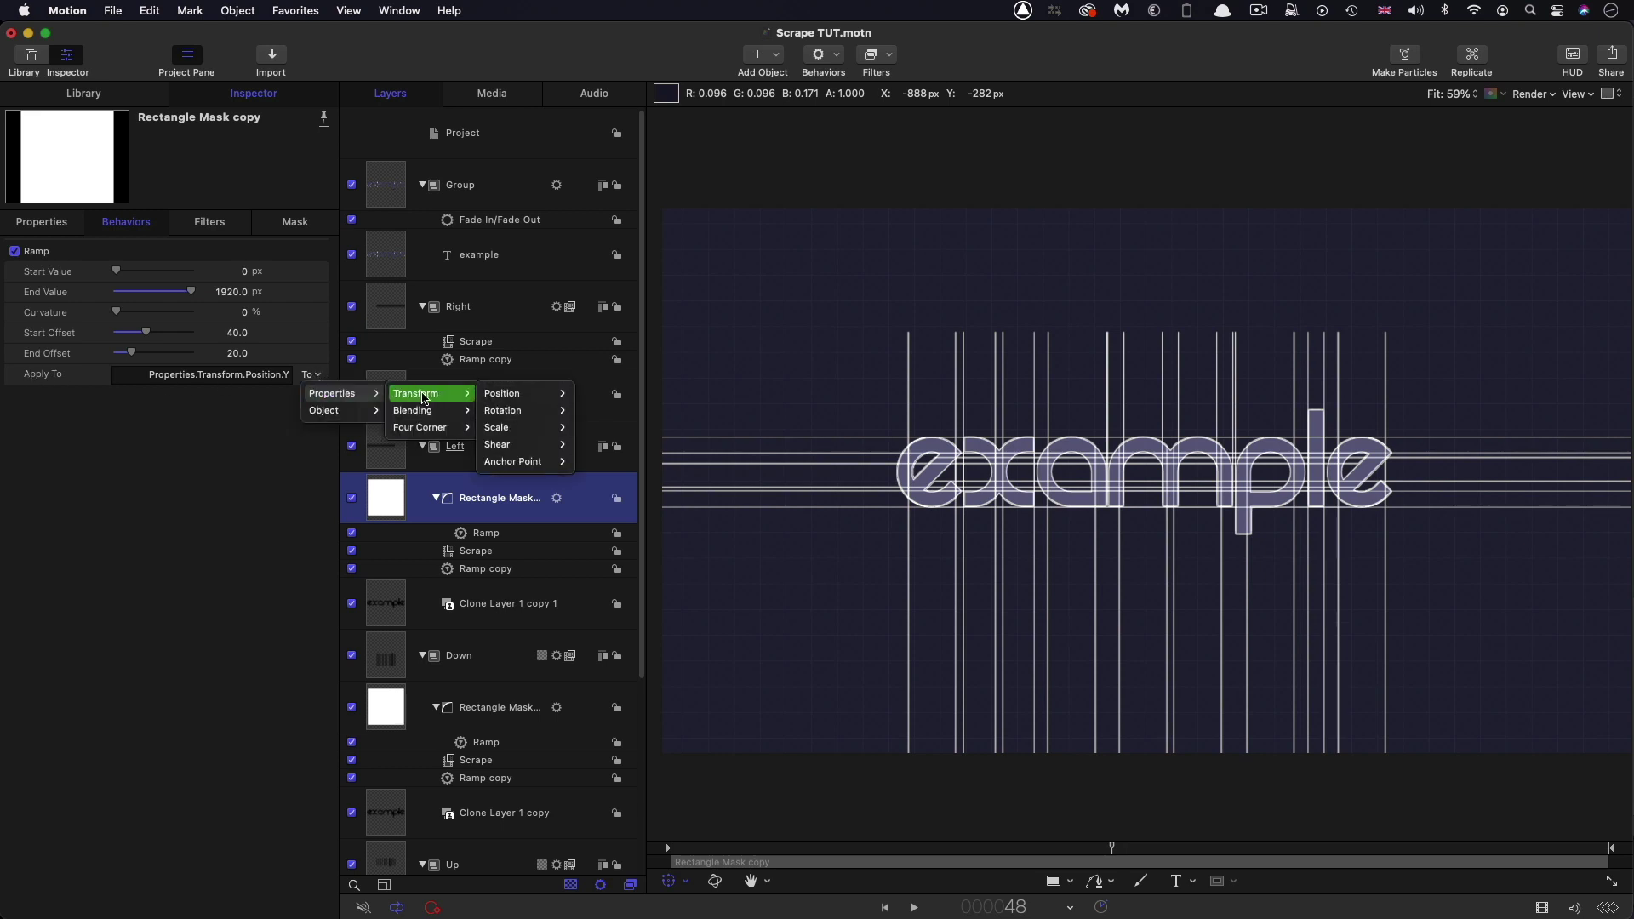
{"action": "mouse_move", "coordinate": [522, 405]}
{"action": "left_click", "coordinate": [592, 464]}
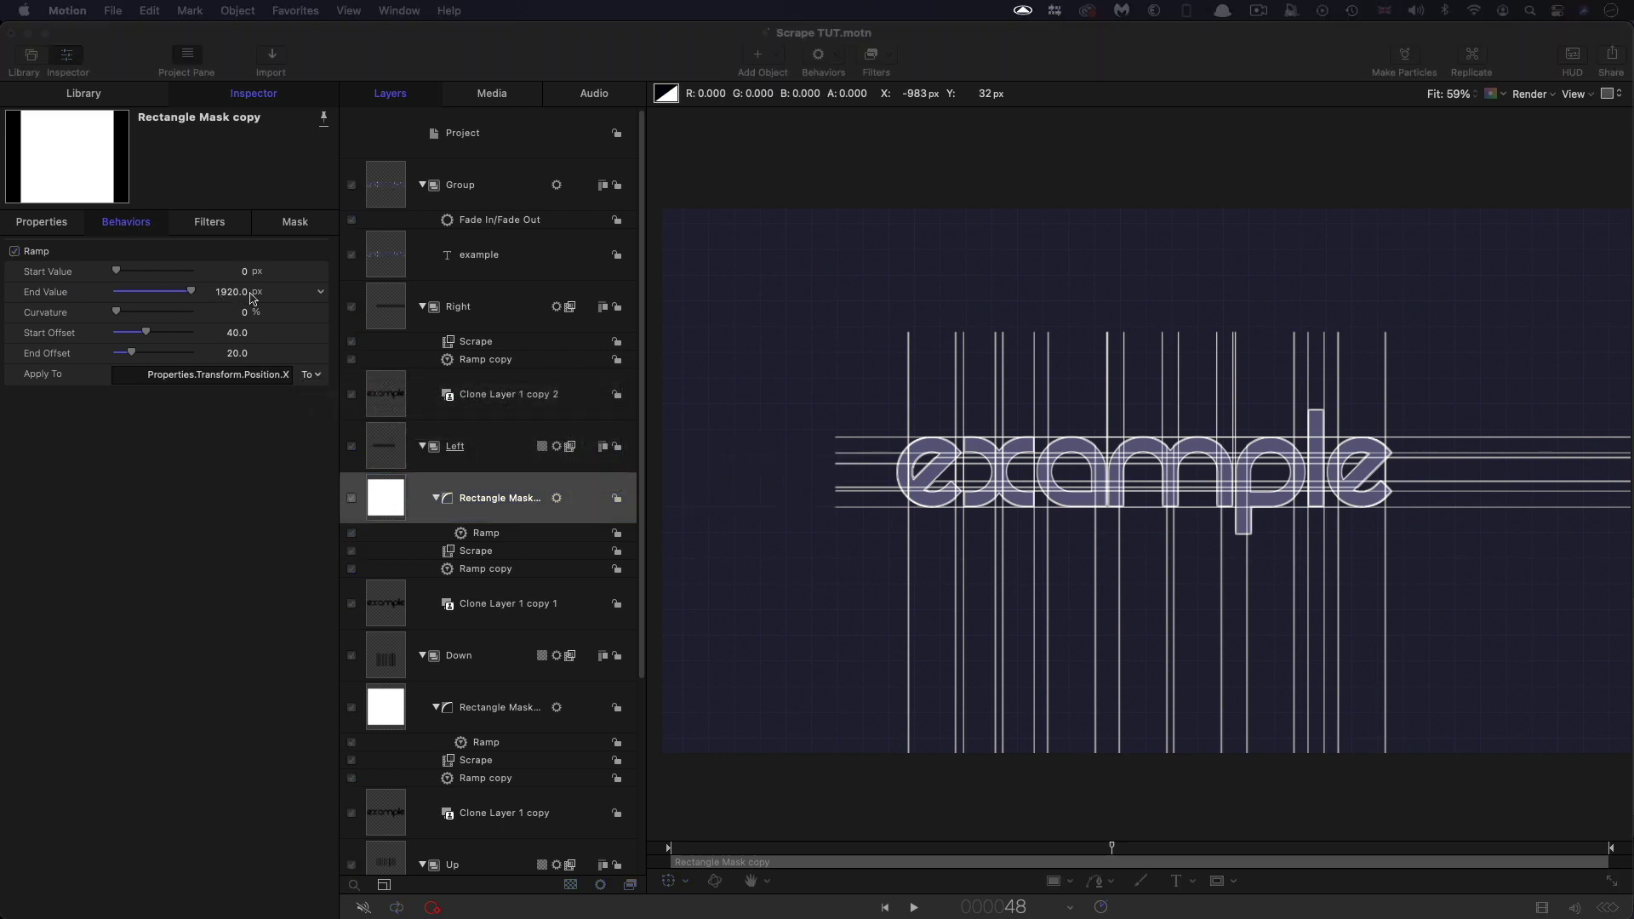
Step: Lower the Ramp's start offset to 20 and preview the horizontal slide
{"action": "left_click", "coordinate": [241, 334]}
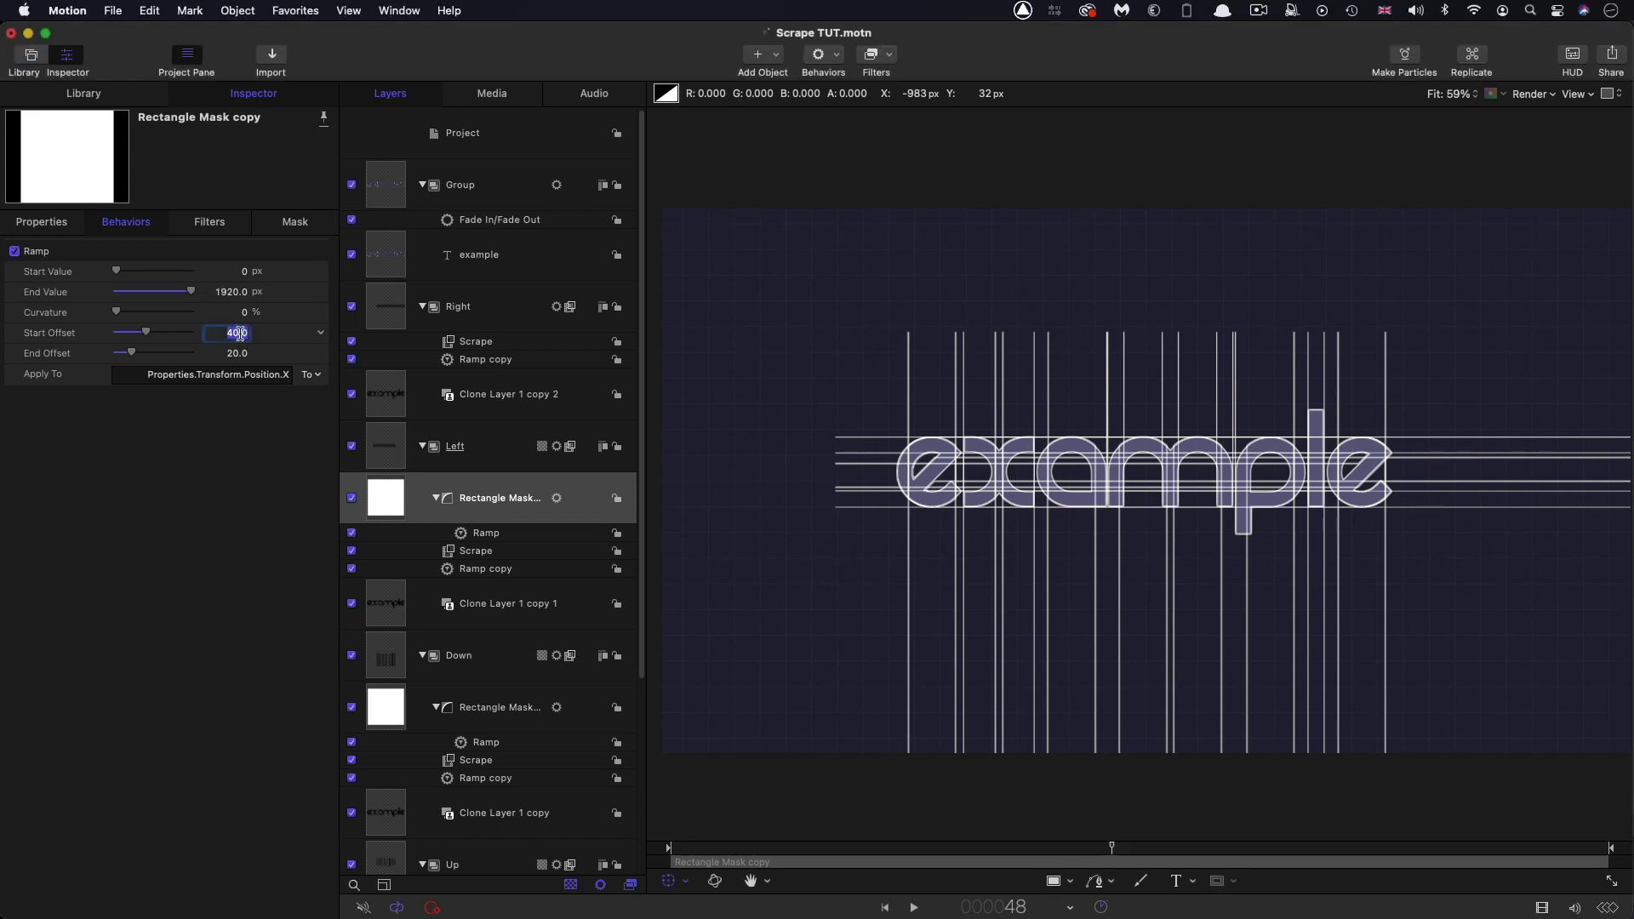
{"action": "type", "text": "20"}
{"action": "key", "text": "Return"}
{"action": "key", "text": "space"}
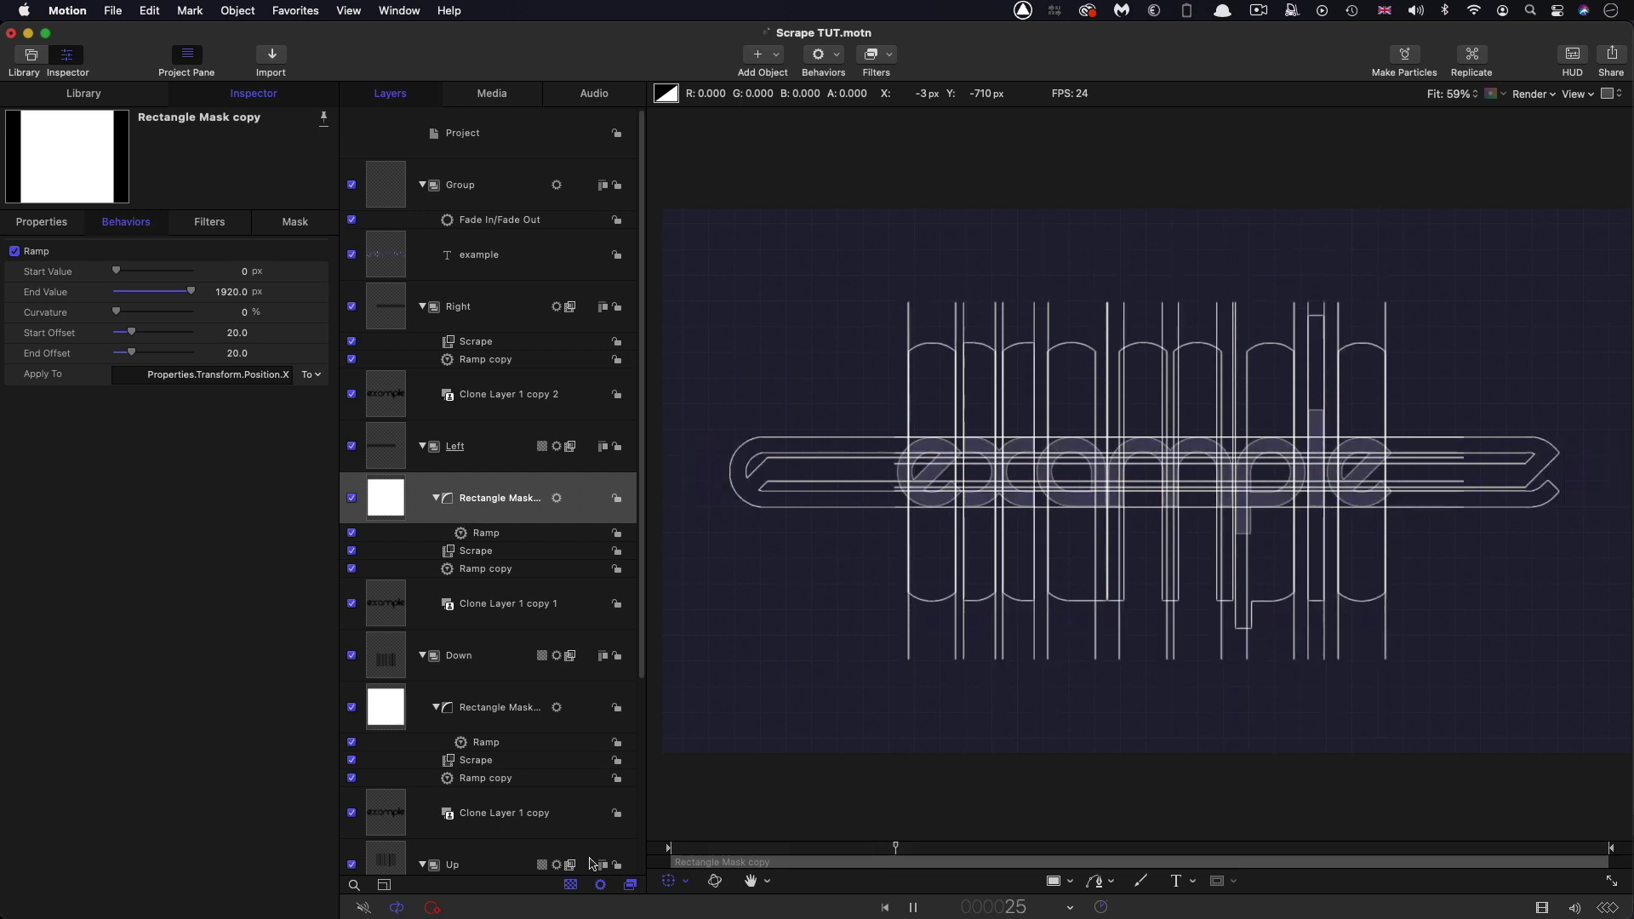
{"action": "key", "text": "space"}
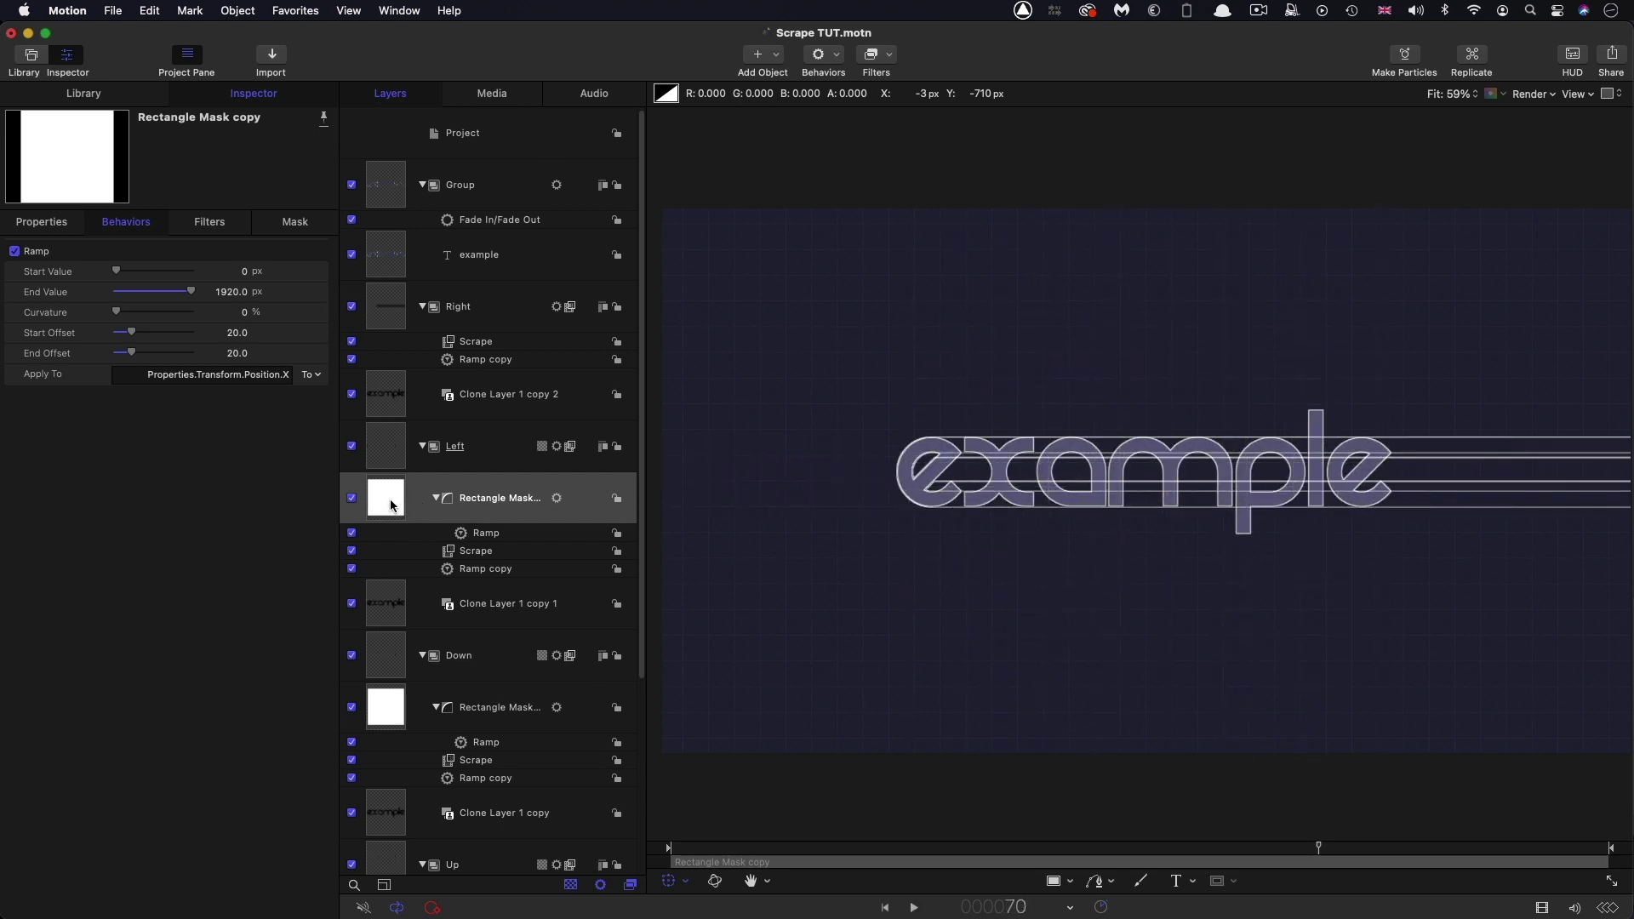
Step: Copy the mask onto the Right group and set its Ramp end value to -1920
{"action": "left_click_drag", "start_coordinate": [387, 509], "coordinate": [392, 318]}
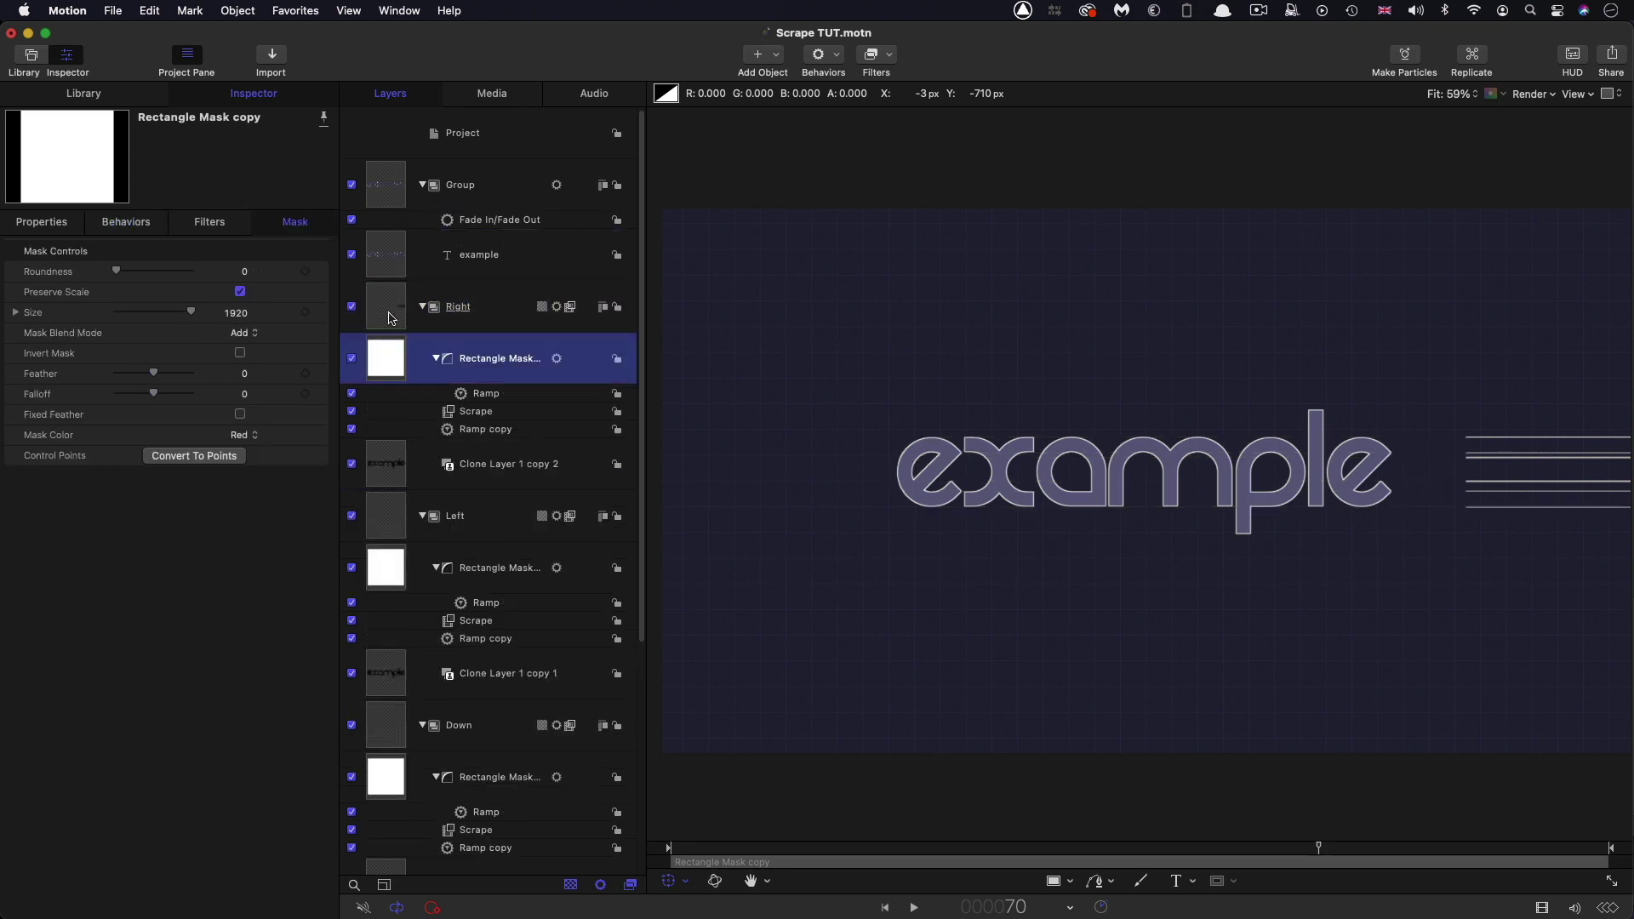
{"action": "left_click", "coordinate": [126, 222]}
{"action": "left_click", "coordinate": [230, 292]}
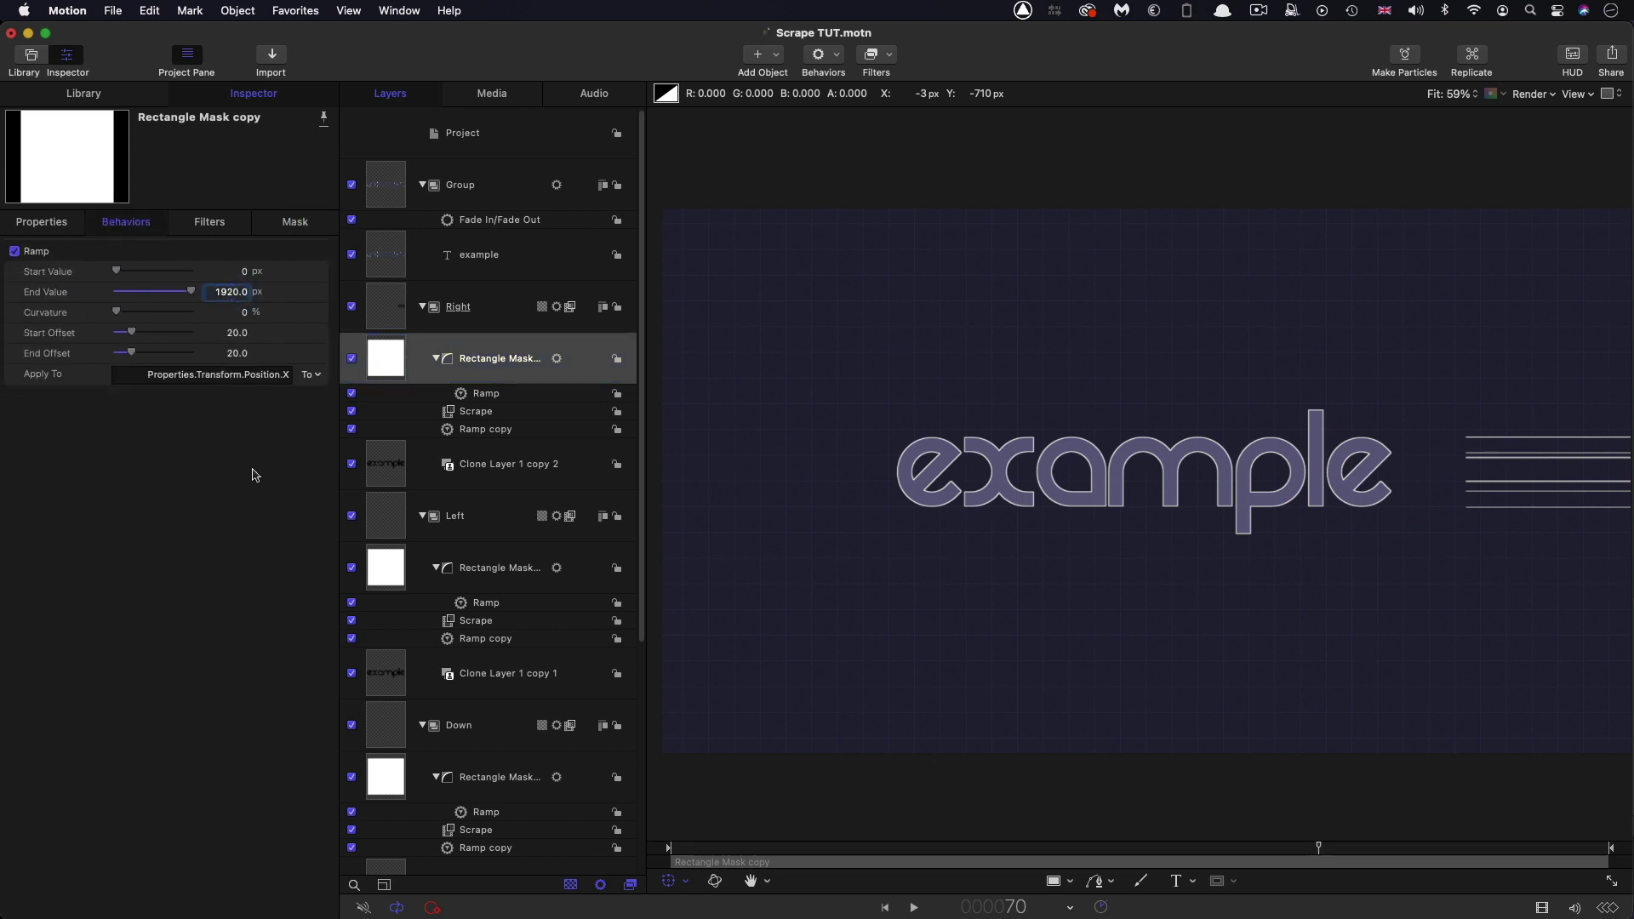
{"action": "type", "text": "-1920"}
{"action": "key", "text": "Return"}
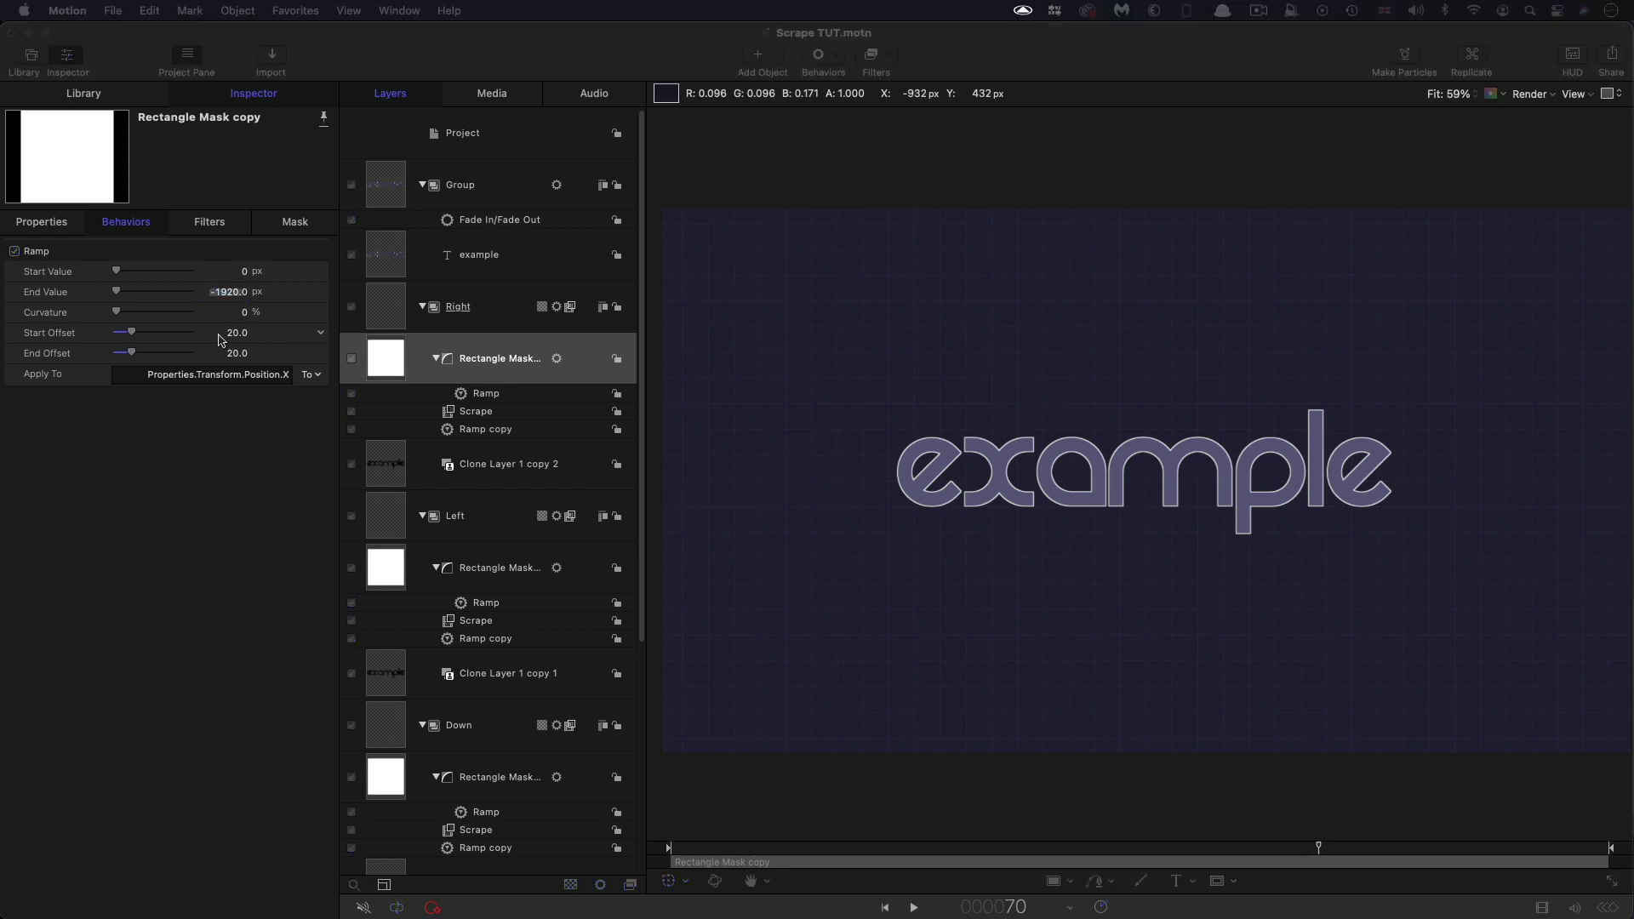
Step: Set the Ramp's start offset to 30 and preview the scrape, stopping at frame 35
{"action": "left_click", "coordinate": [237, 333]}
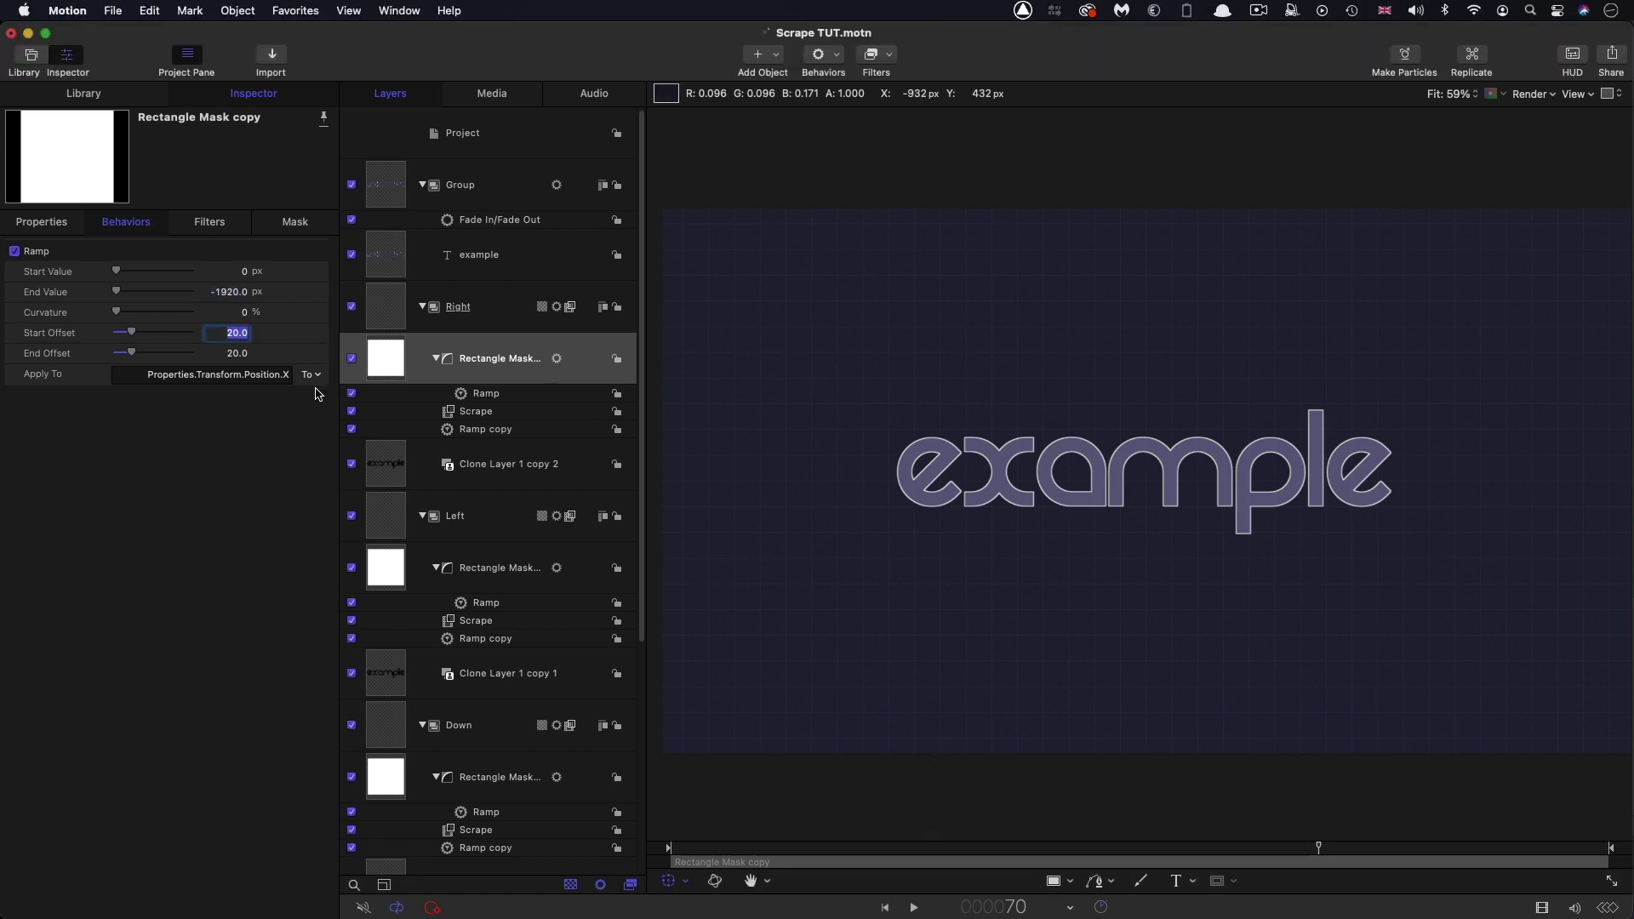
{"action": "type", "text": "30"}
{"action": "key", "text": "Return"}
{"action": "key", "text": "space"}
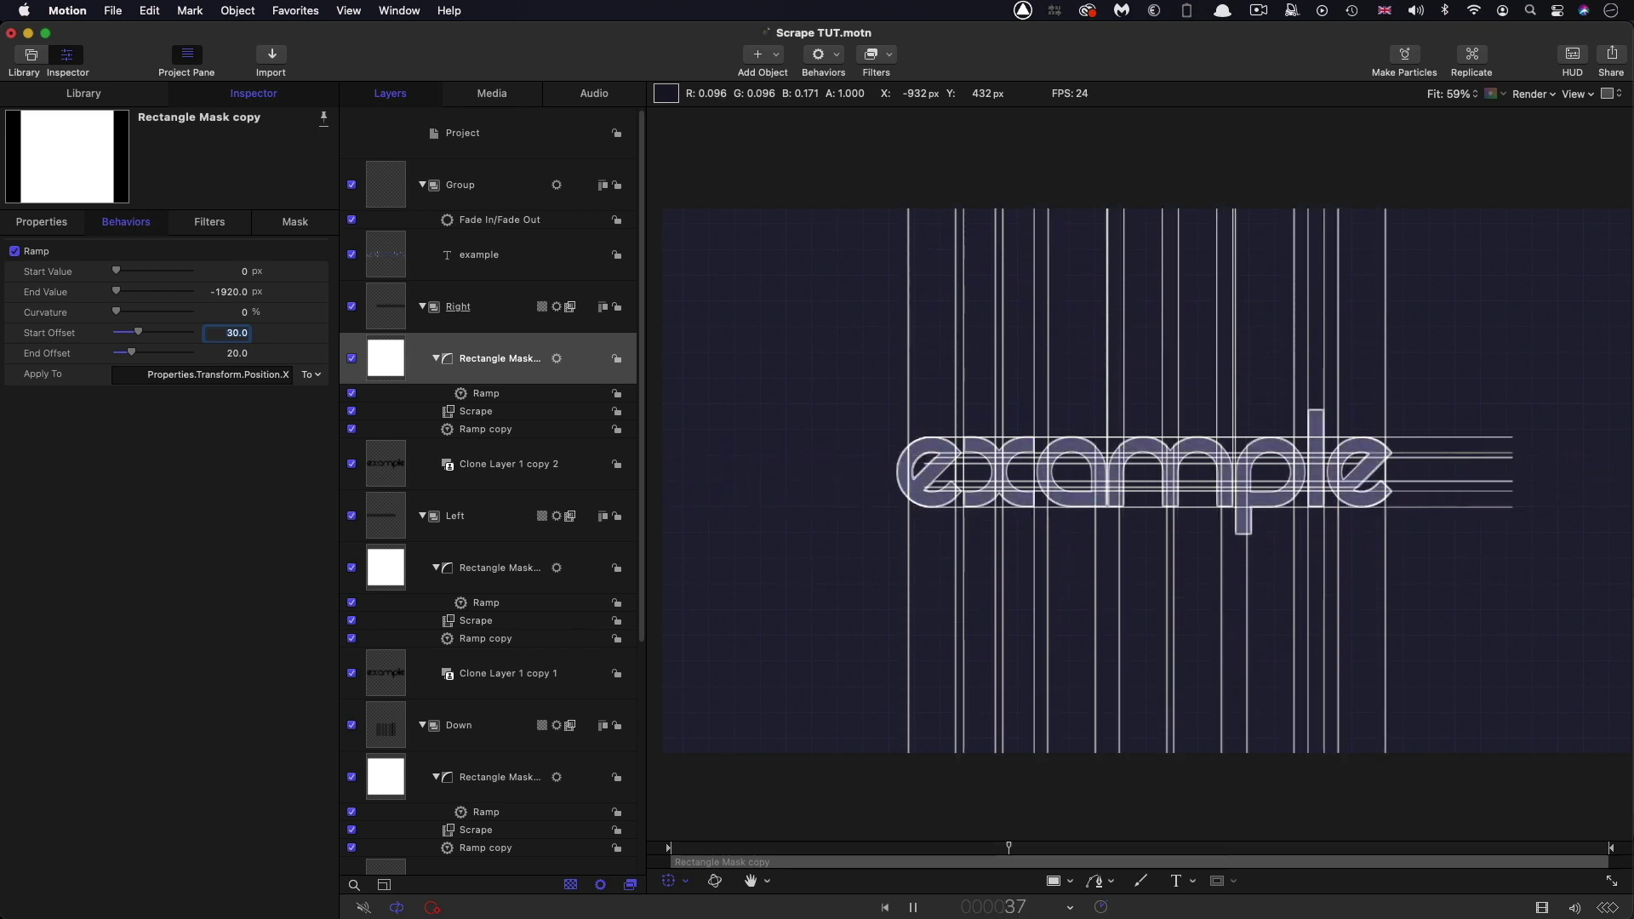
{"action": "left_click", "coordinate": [993, 853]}
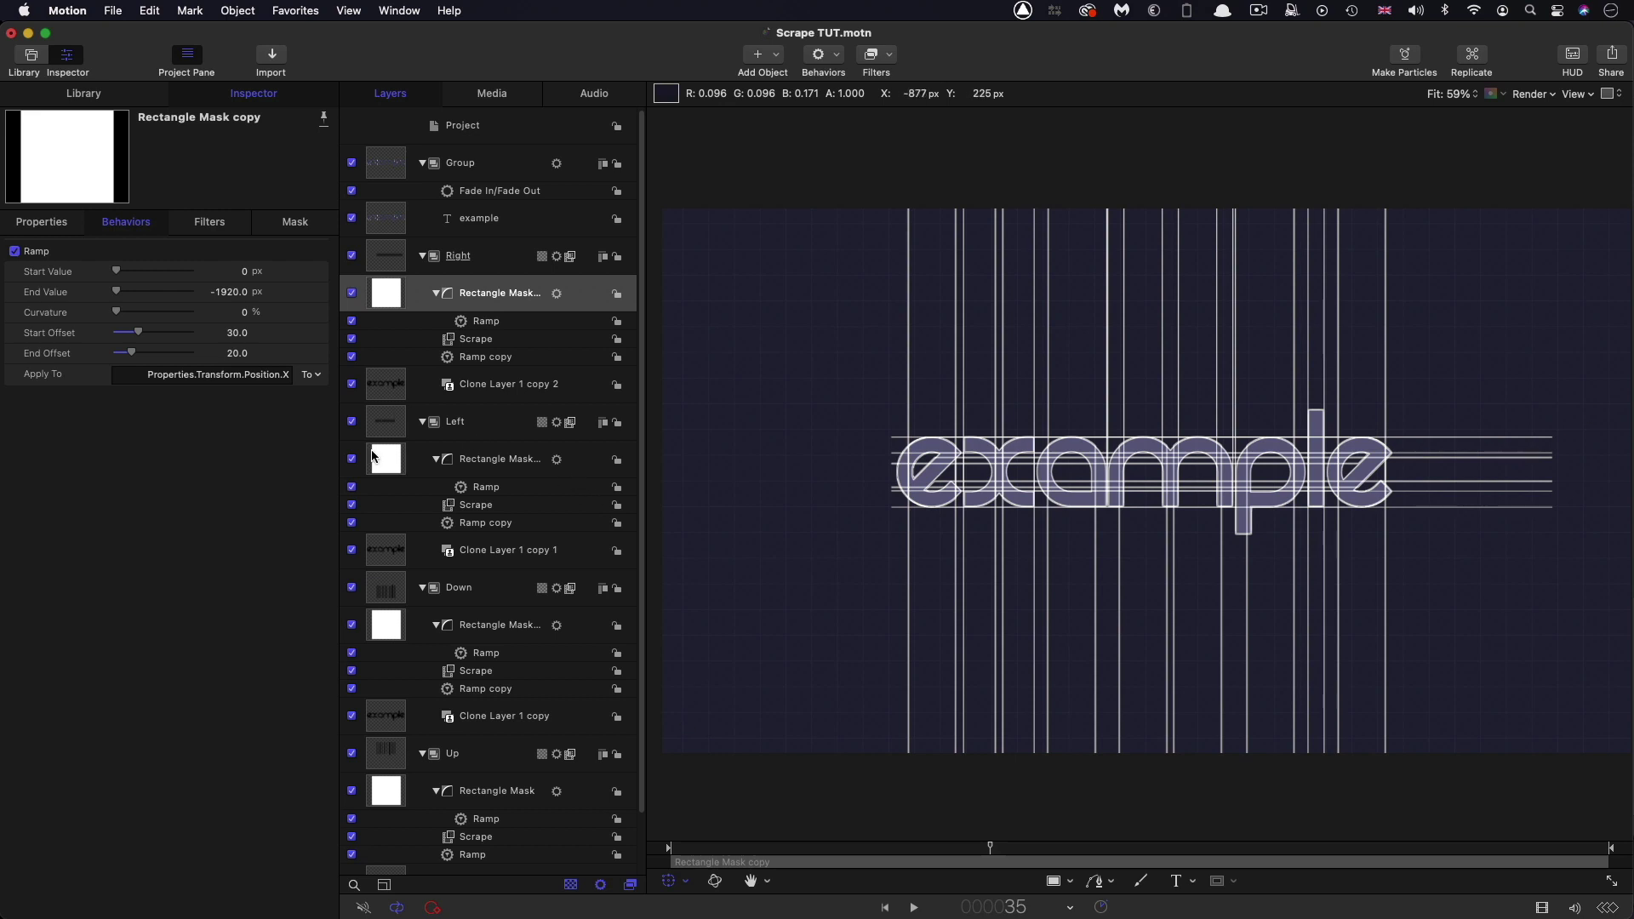
Step: Give the Right, Left, Down and Up Rectangle Masks a Feather of 100 and replay from frame 5
{"action": "left_click", "coordinate": [387, 296]}
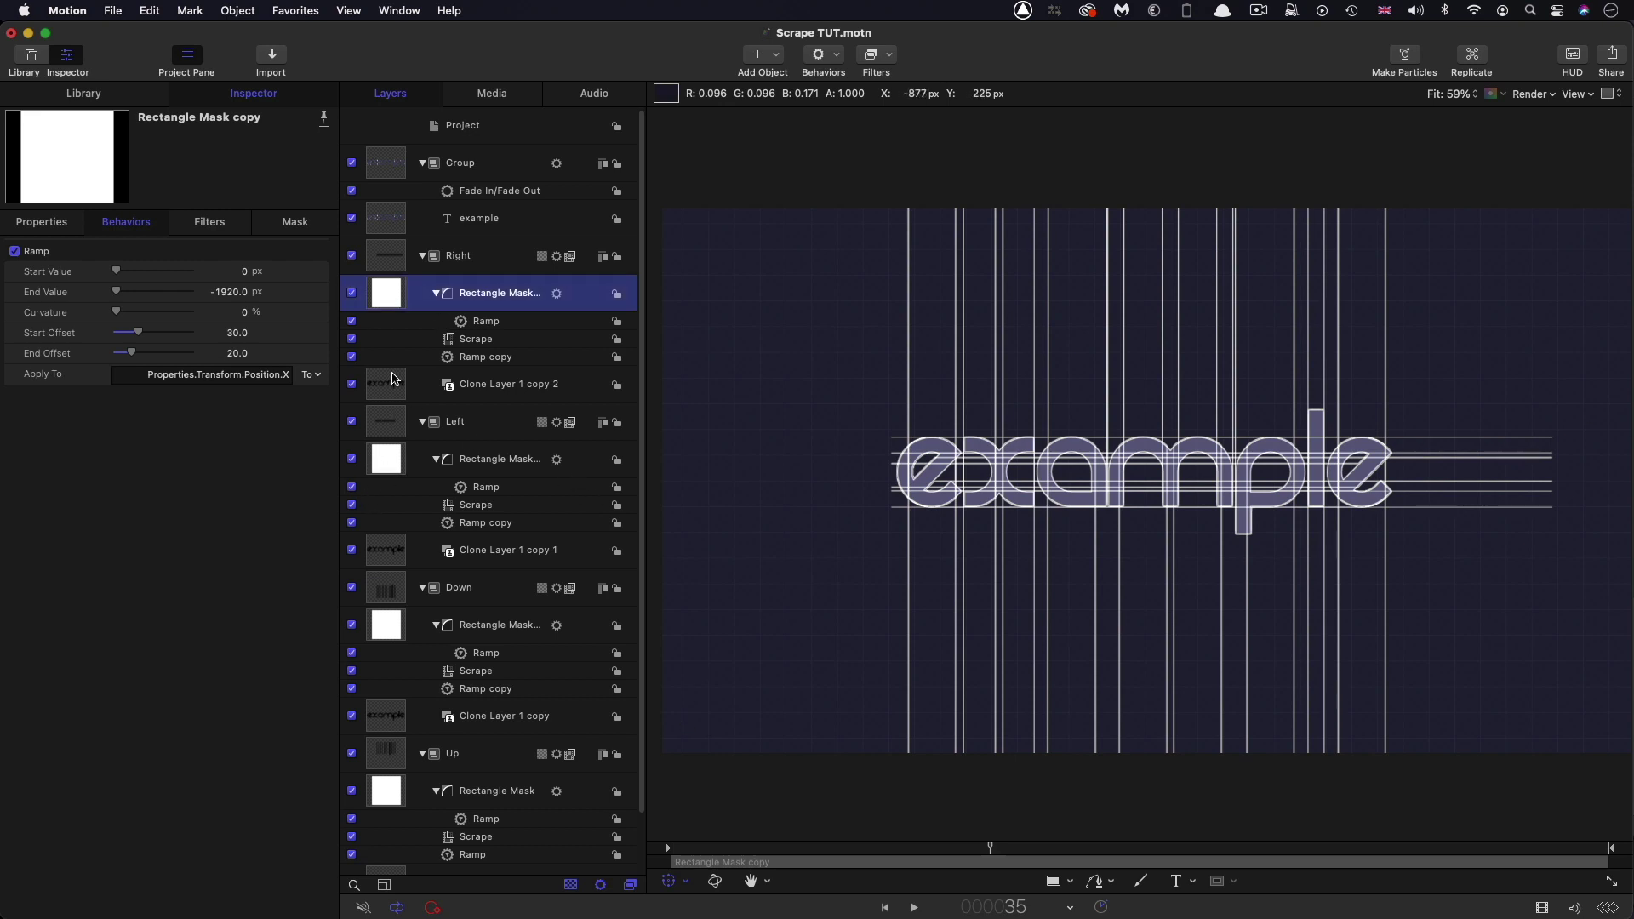
{"action": "left_click", "coordinate": [388, 461], "text": "super"}
{"action": "left_click", "coordinate": [385, 630], "text": "super"}
{"action": "left_click", "coordinate": [393, 799], "text": "super"}
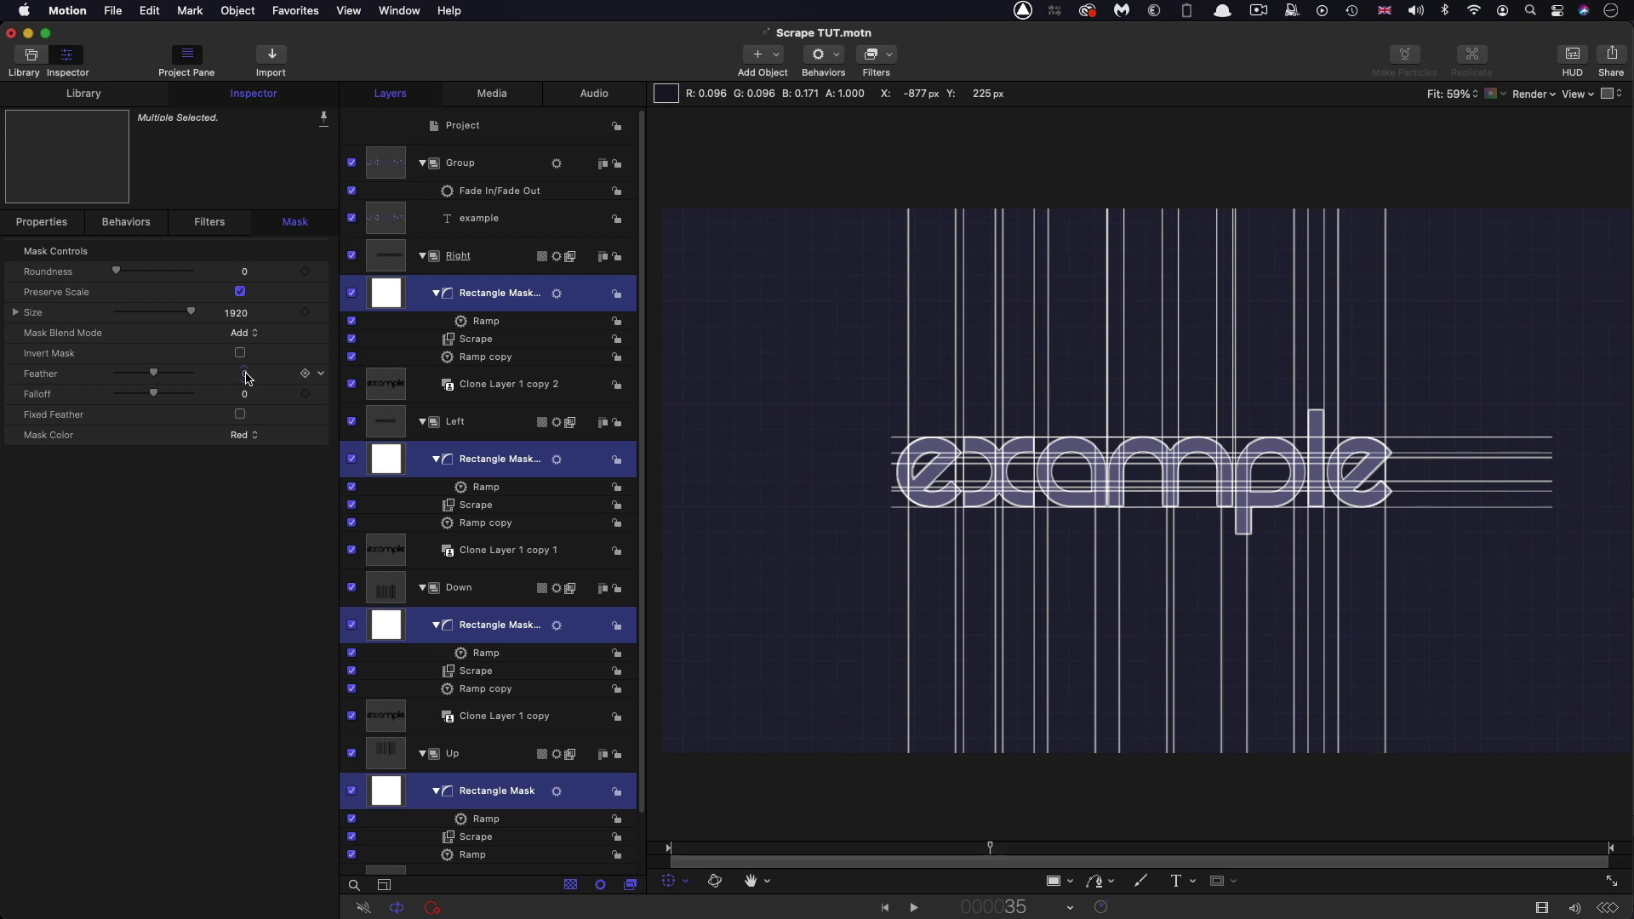
{"action": "left_click", "coordinate": [246, 375]}
{"action": "key", "text": "Return"}
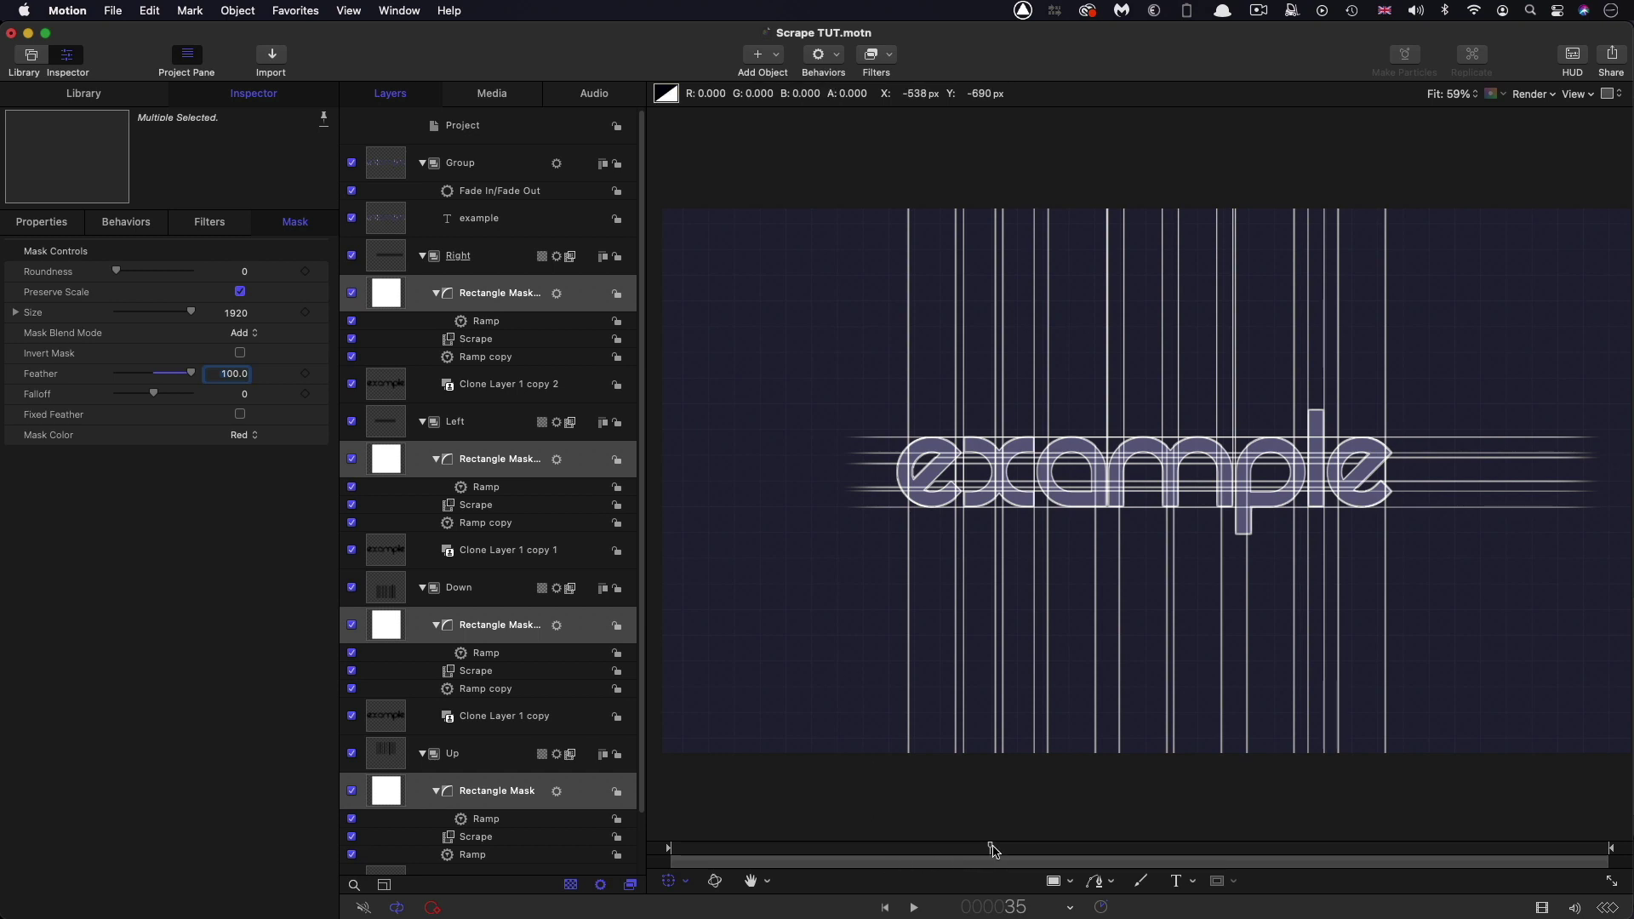
{"action": "left_click_drag", "start_coordinate": [990, 847], "coordinate": [708, 849]}
{"action": "key", "text": "space"}
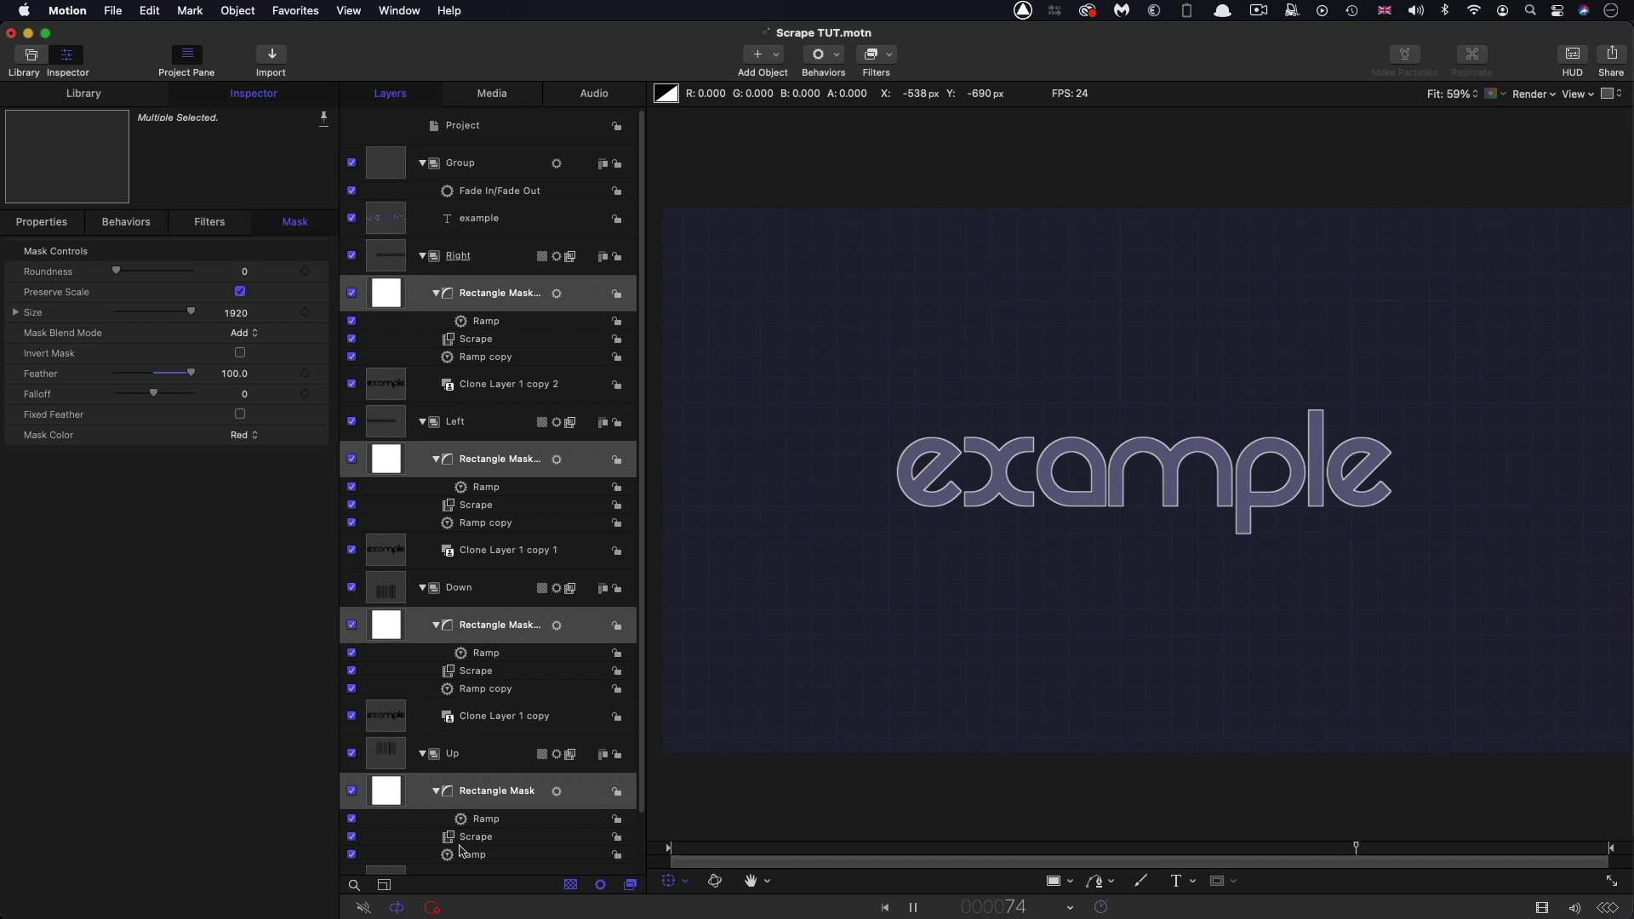
Step: Replace the title word 'example' with 'blueprint' and play the animation
{"action": "scroll", "coordinate": [459, 851], "scroll_direction": "down", "scroll_amount": 3}
{"action": "scroll", "coordinate": [501, 372], "scroll_direction": "up", "scroll_amount": 3}
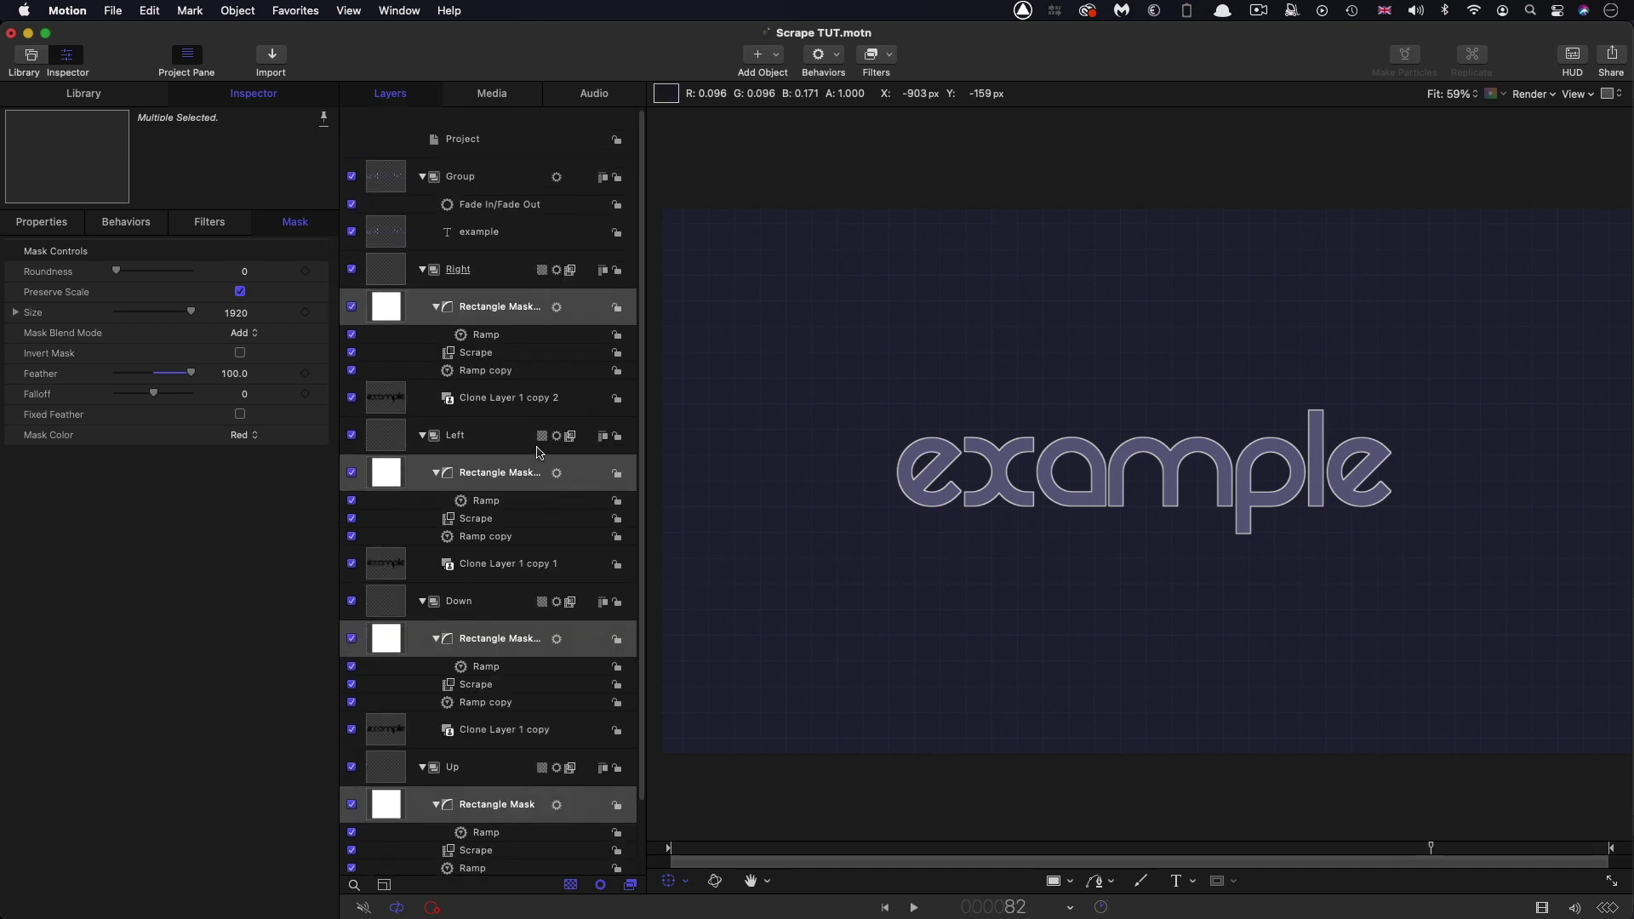
{"action": "key", "text": "space"}
{"action": "left_click", "coordinate": [394, 223]}
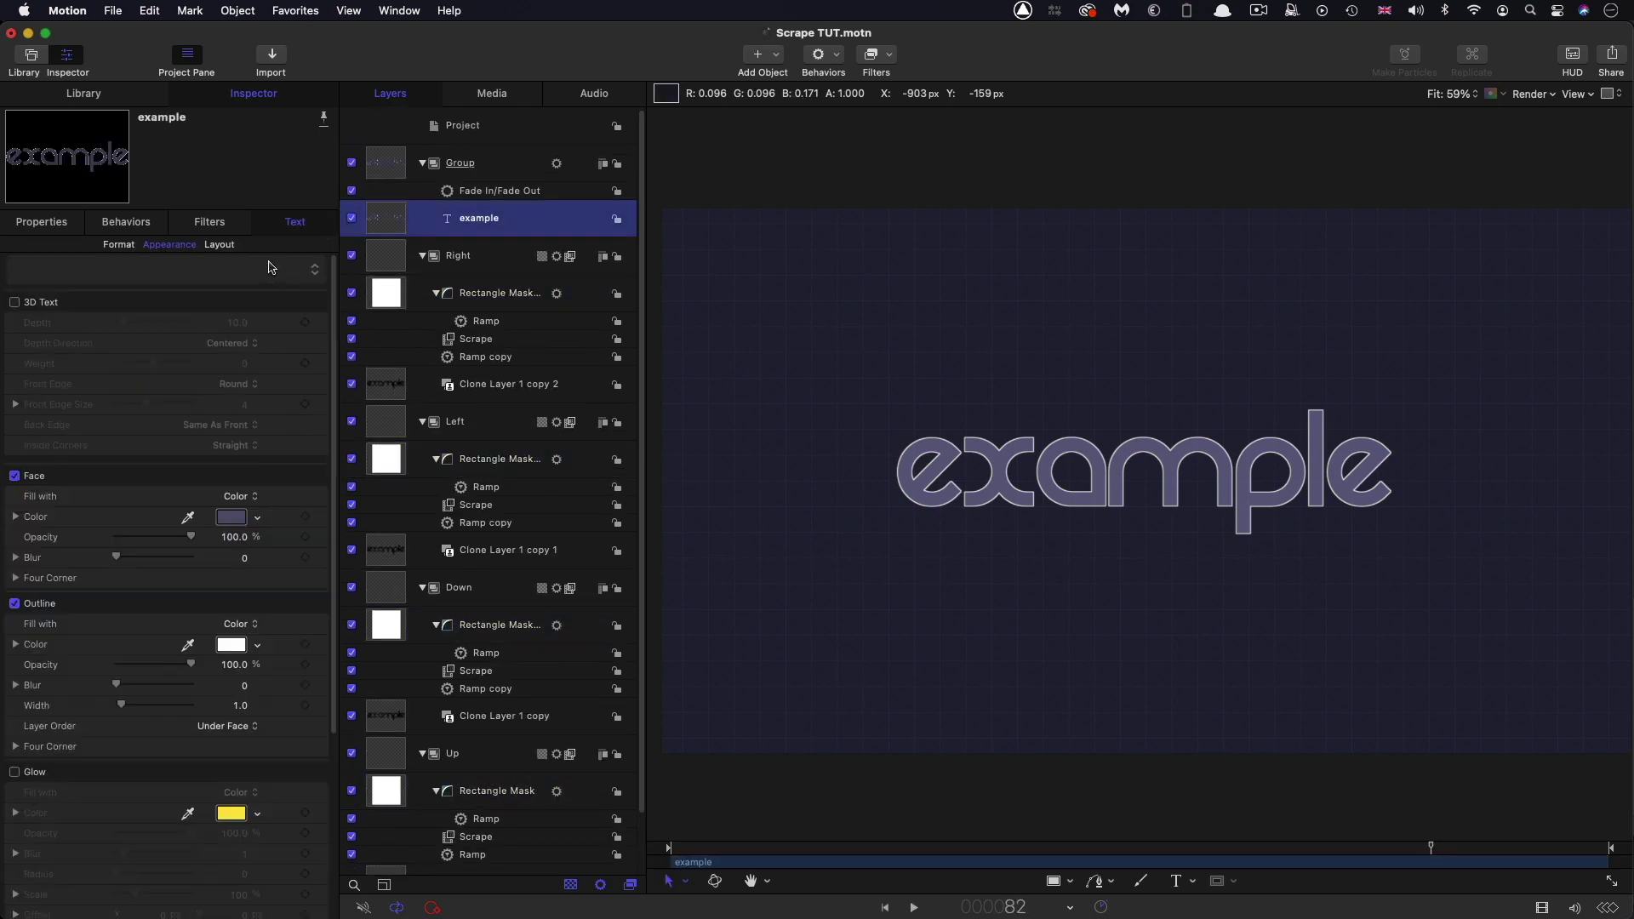
{"action": "left_click", "coordinate": [111, 246]}
{"action": "left_click", "coordinate": [134, 718]}
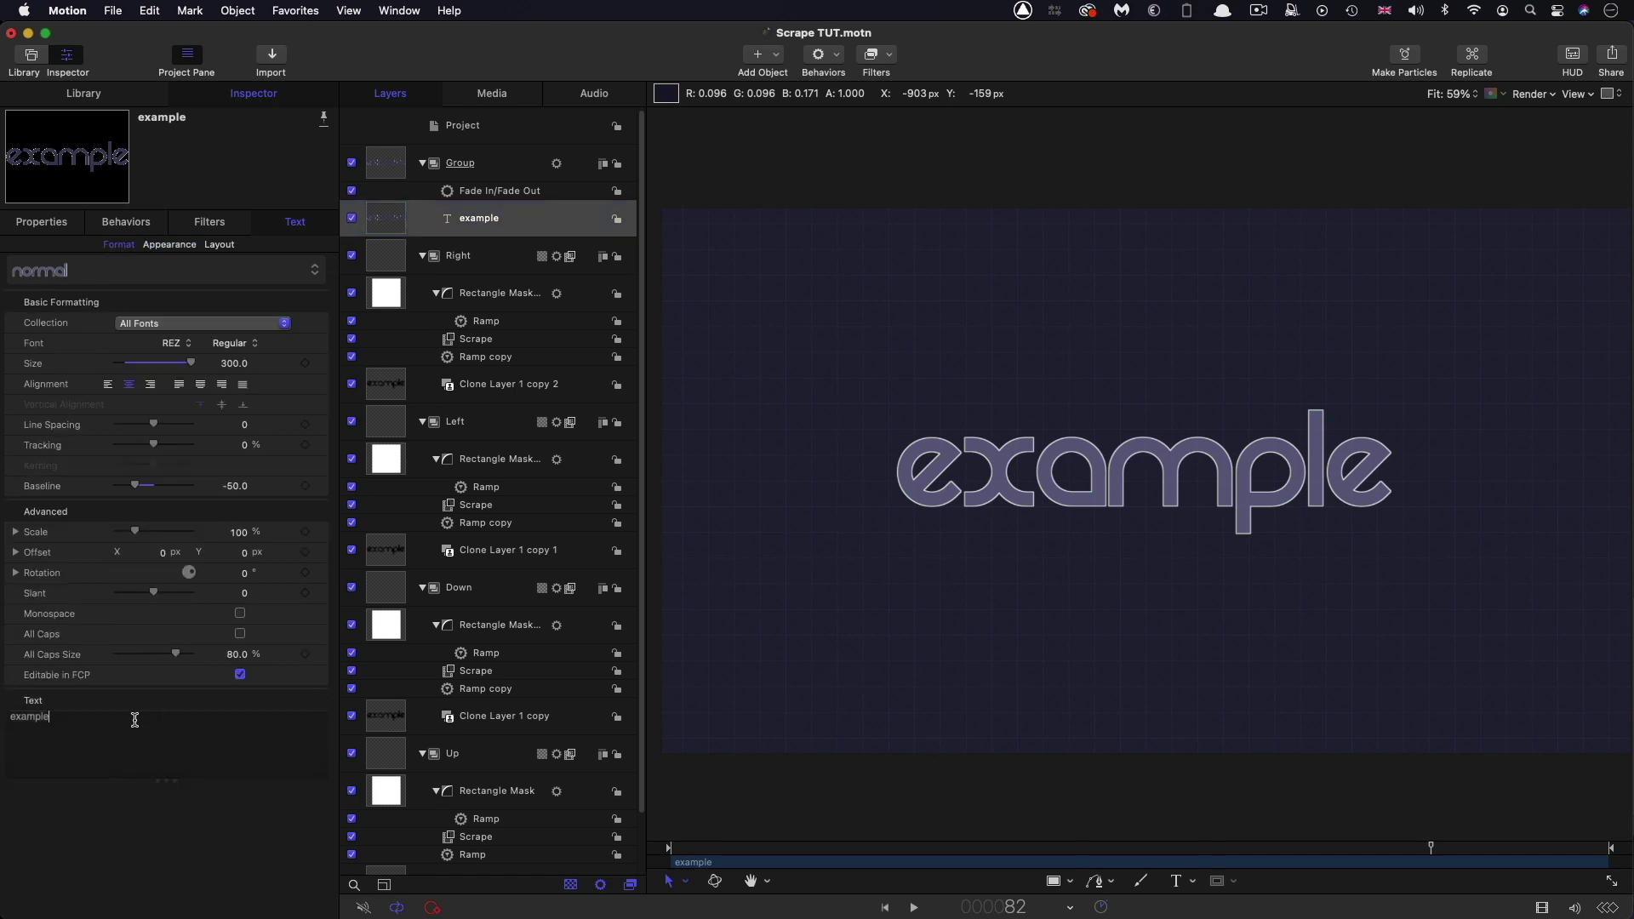
{"action": "left_click_drag", "start_coordinate": [135, 719], "coordinate": [3, 717]}
{"action": "type", "text": "blu"}
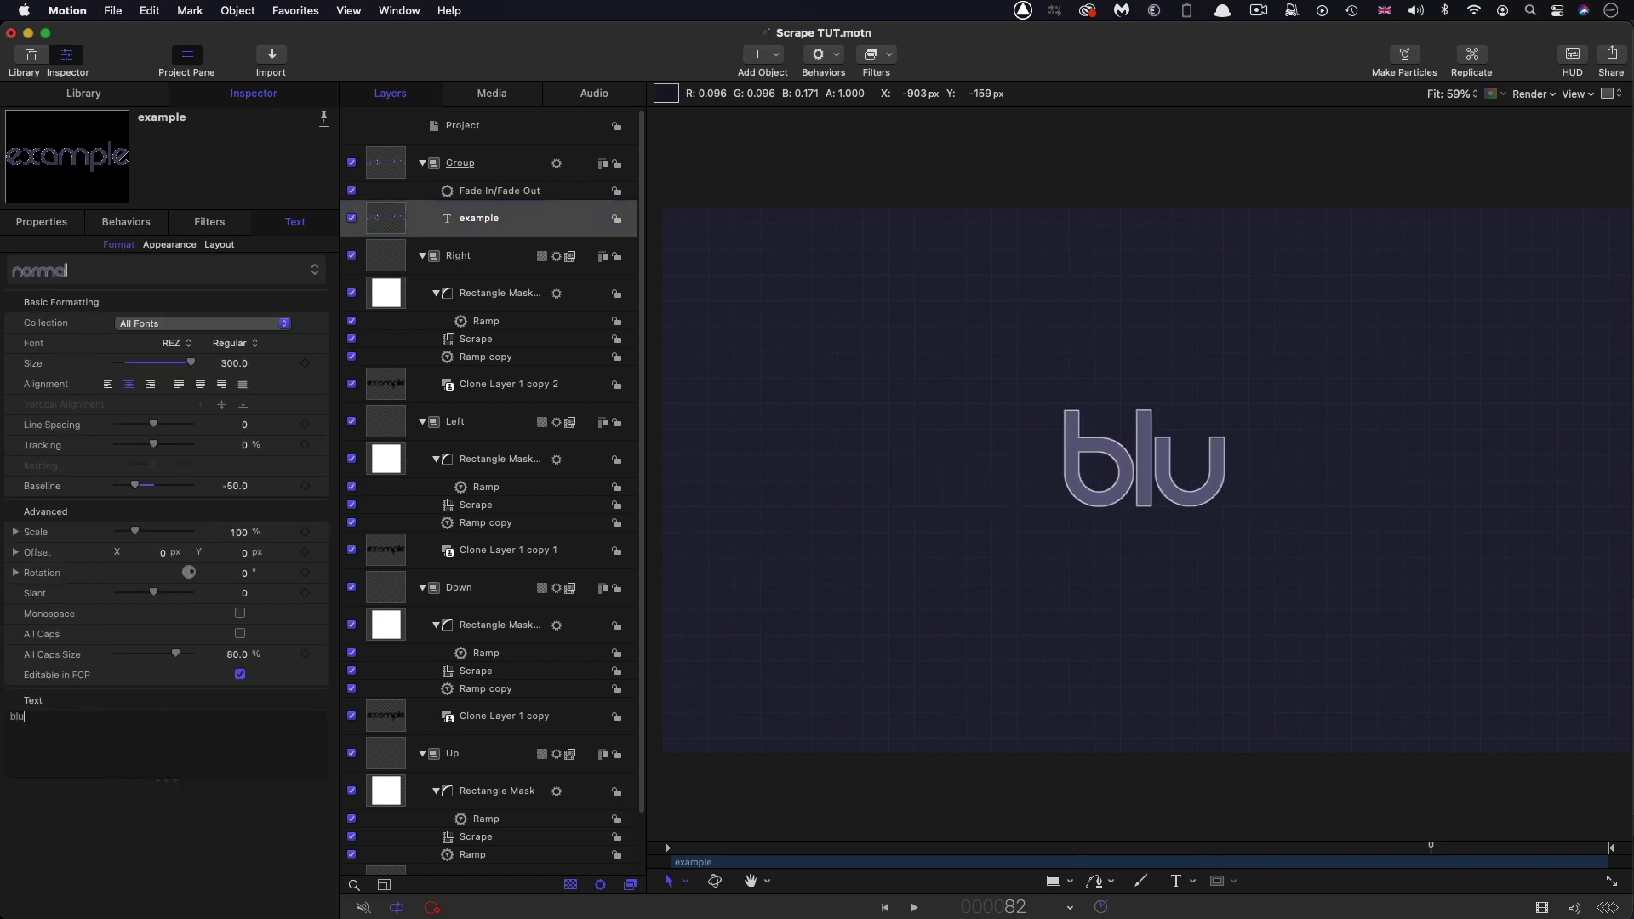
{"action": "type", "text": "eprint"}
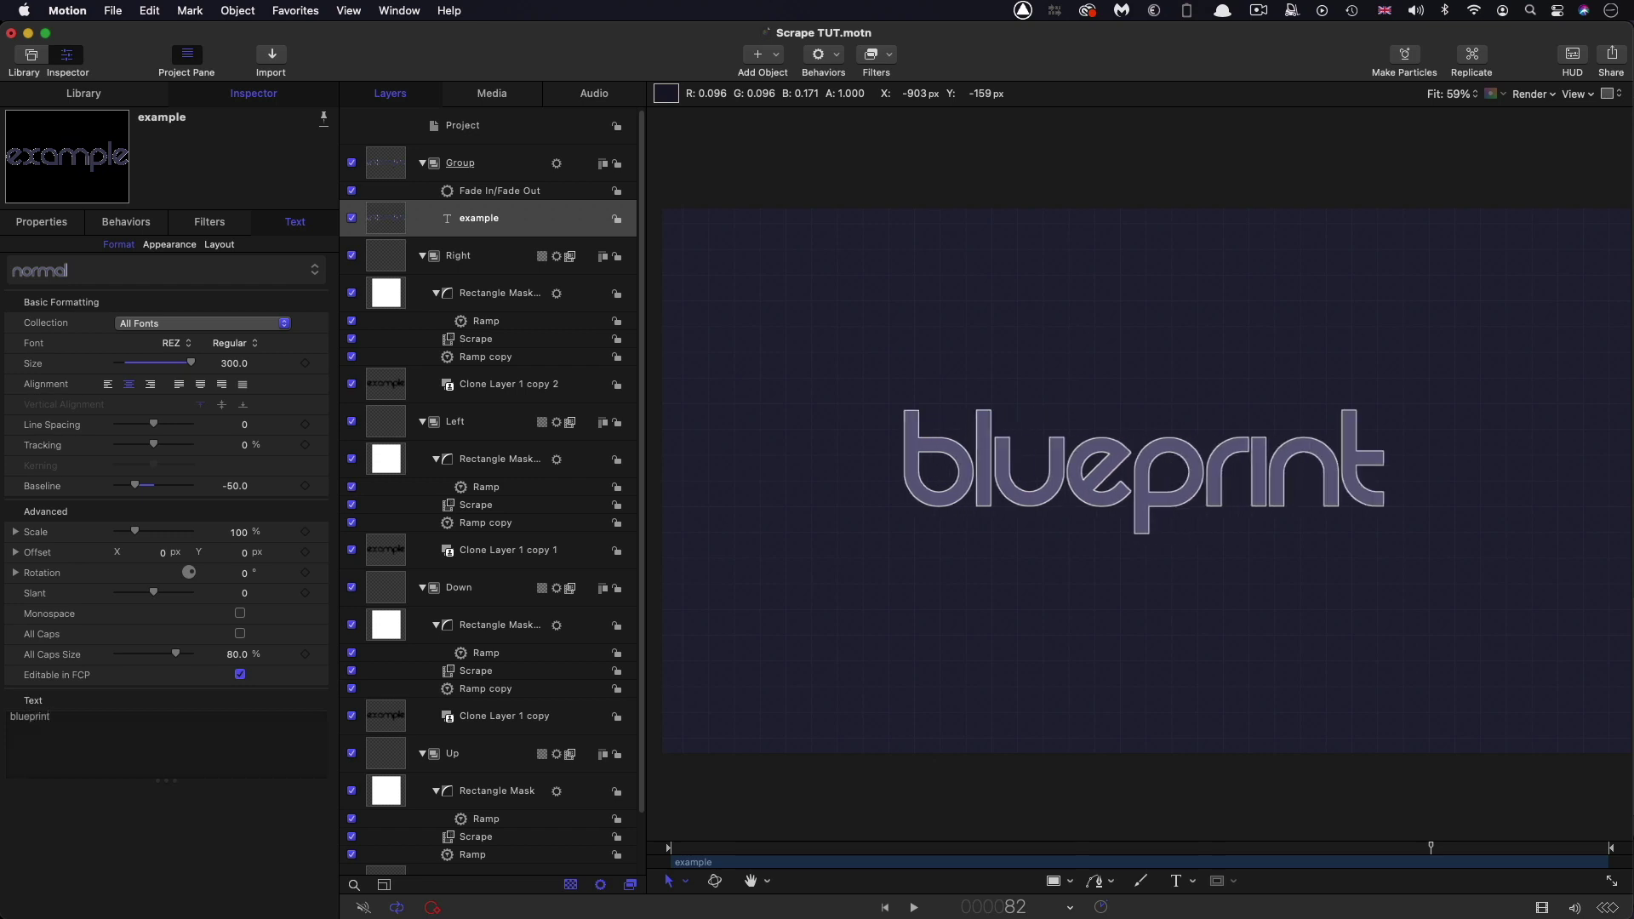
{"action": "key", "text": "space"}
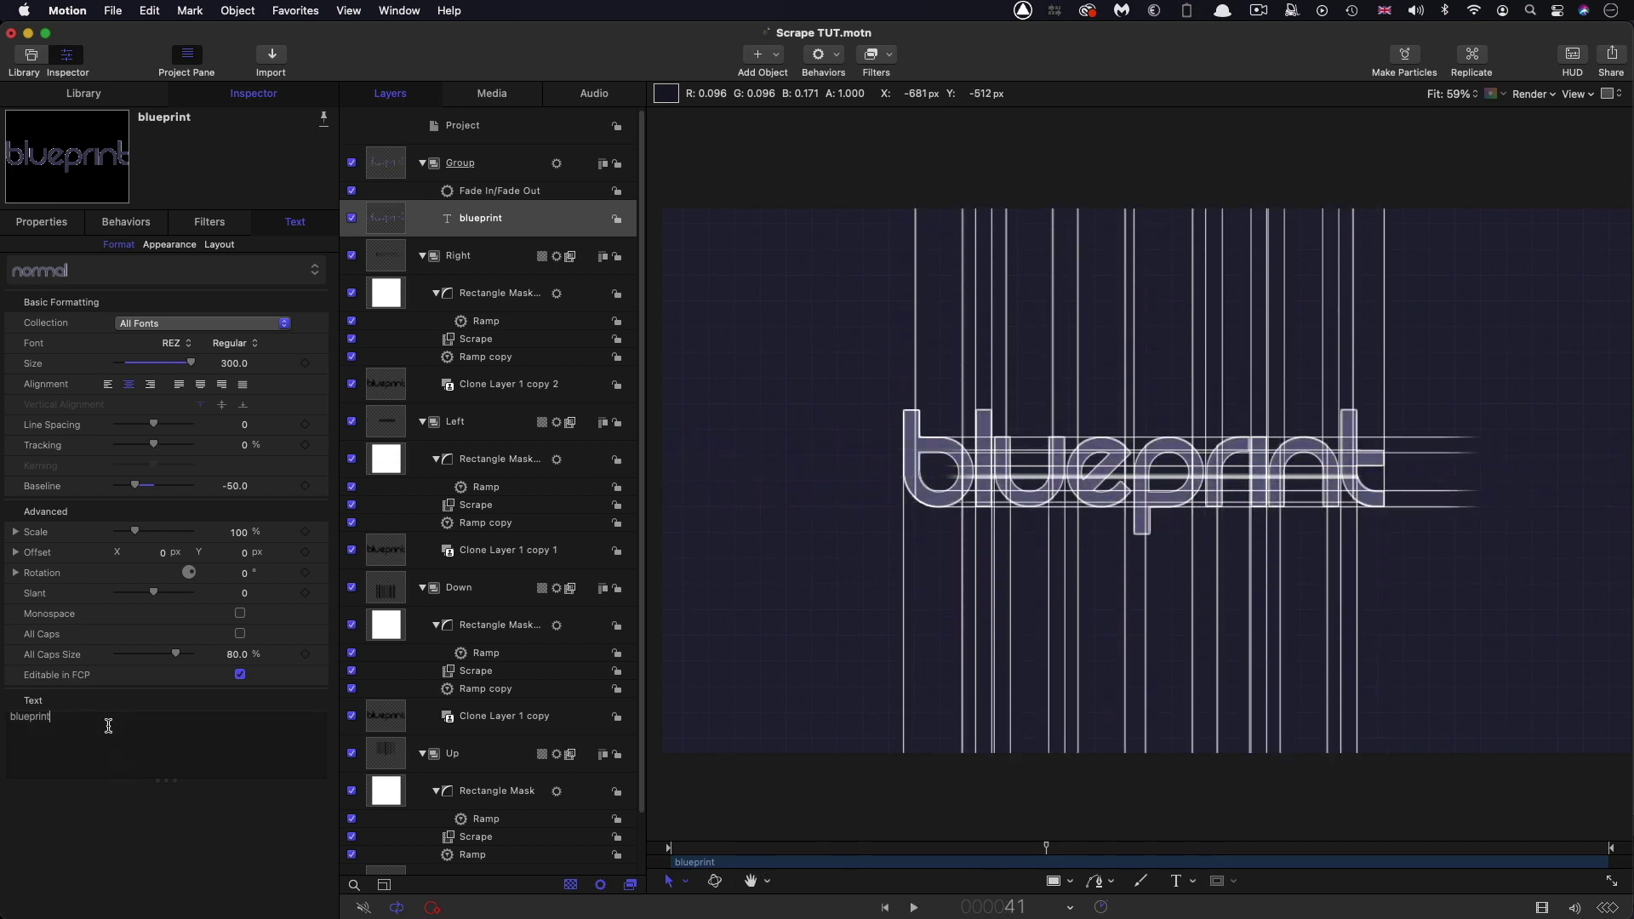
Step: Change the title word to 'editable', rewind to frame 15, and inspect the Right group's Scrape filter
{"action": "type", "text": "er"}
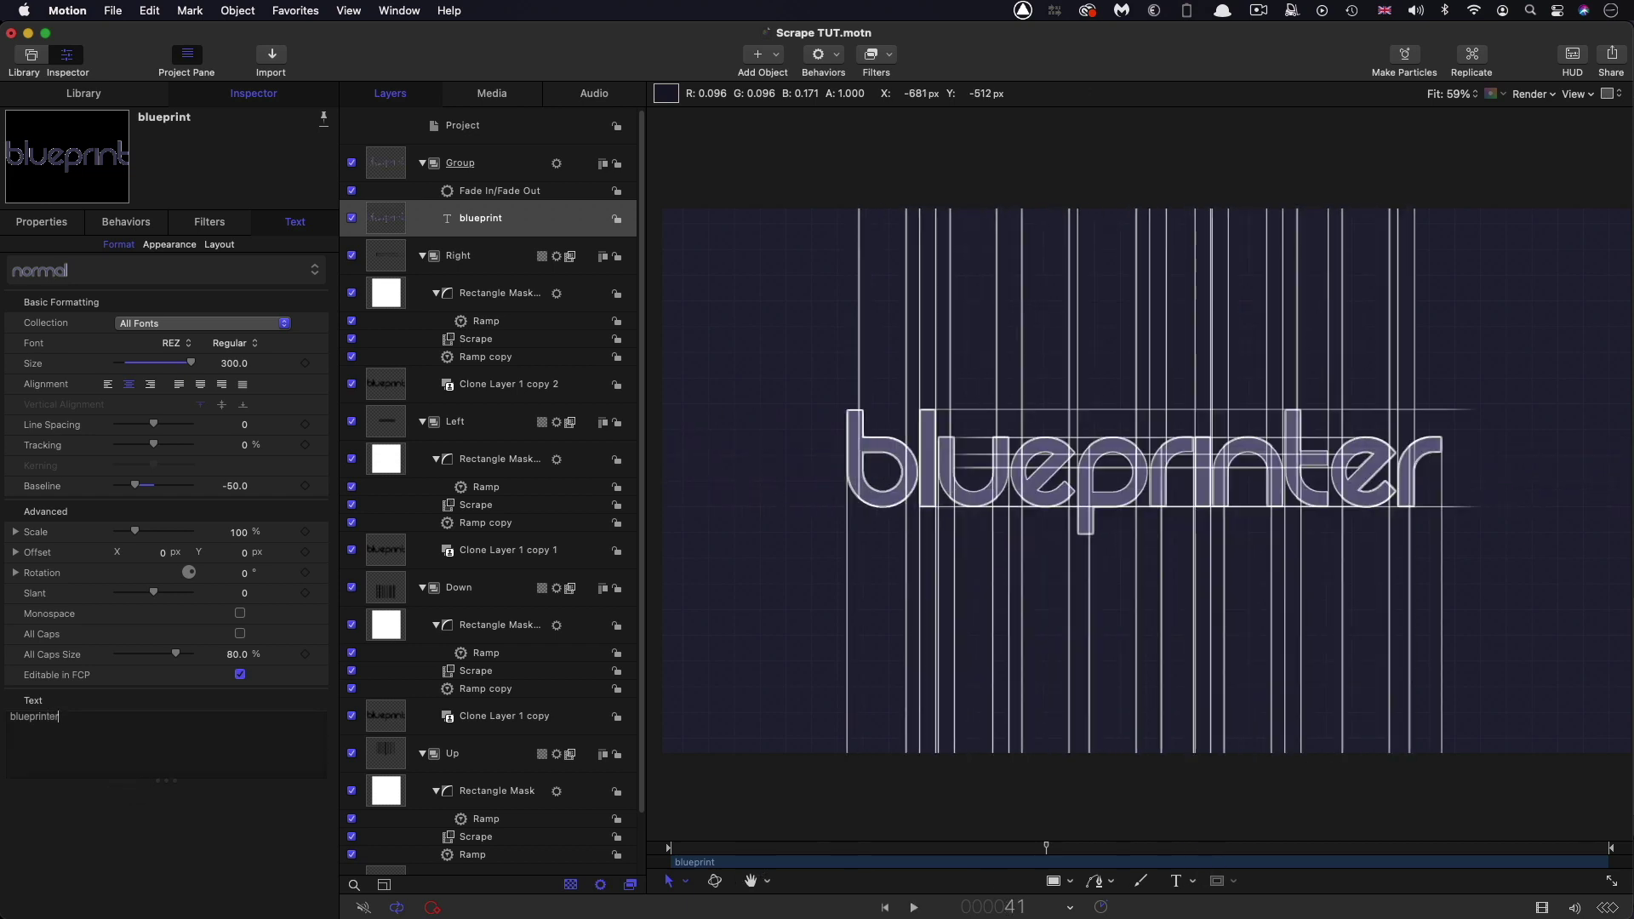
{"action": "key", "text": "BackSpace"}
{"action": "key", "text": "BackSpace"}
{"action": "key", "text": "BackSpace"}
{"action": "key", "text": "BackSpace"}
{"action": "key", "text": "BackSpace"}
{"action": "key", "text": "BackSpace"}
{"action": "key", "text": "BackSpace"}
{"action": "key", "text": "BackSpace"}
{"action": "key", "text": "BackSpace"}
{"action": "key", "text": "BackSpace"}
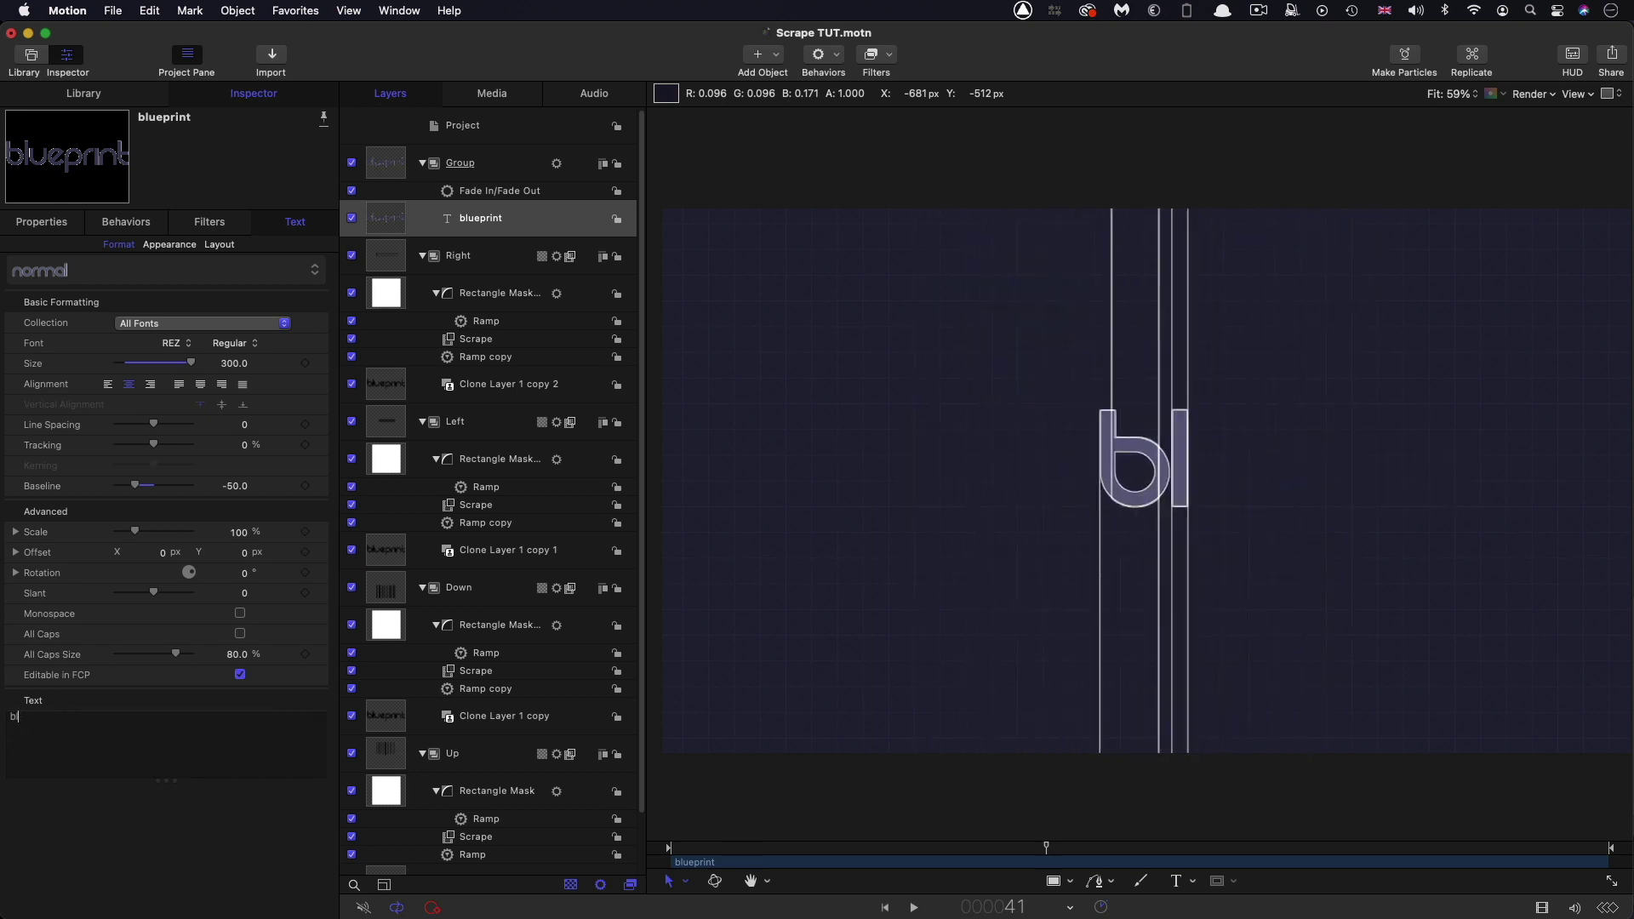
{"action": "type", "text": "editable"}
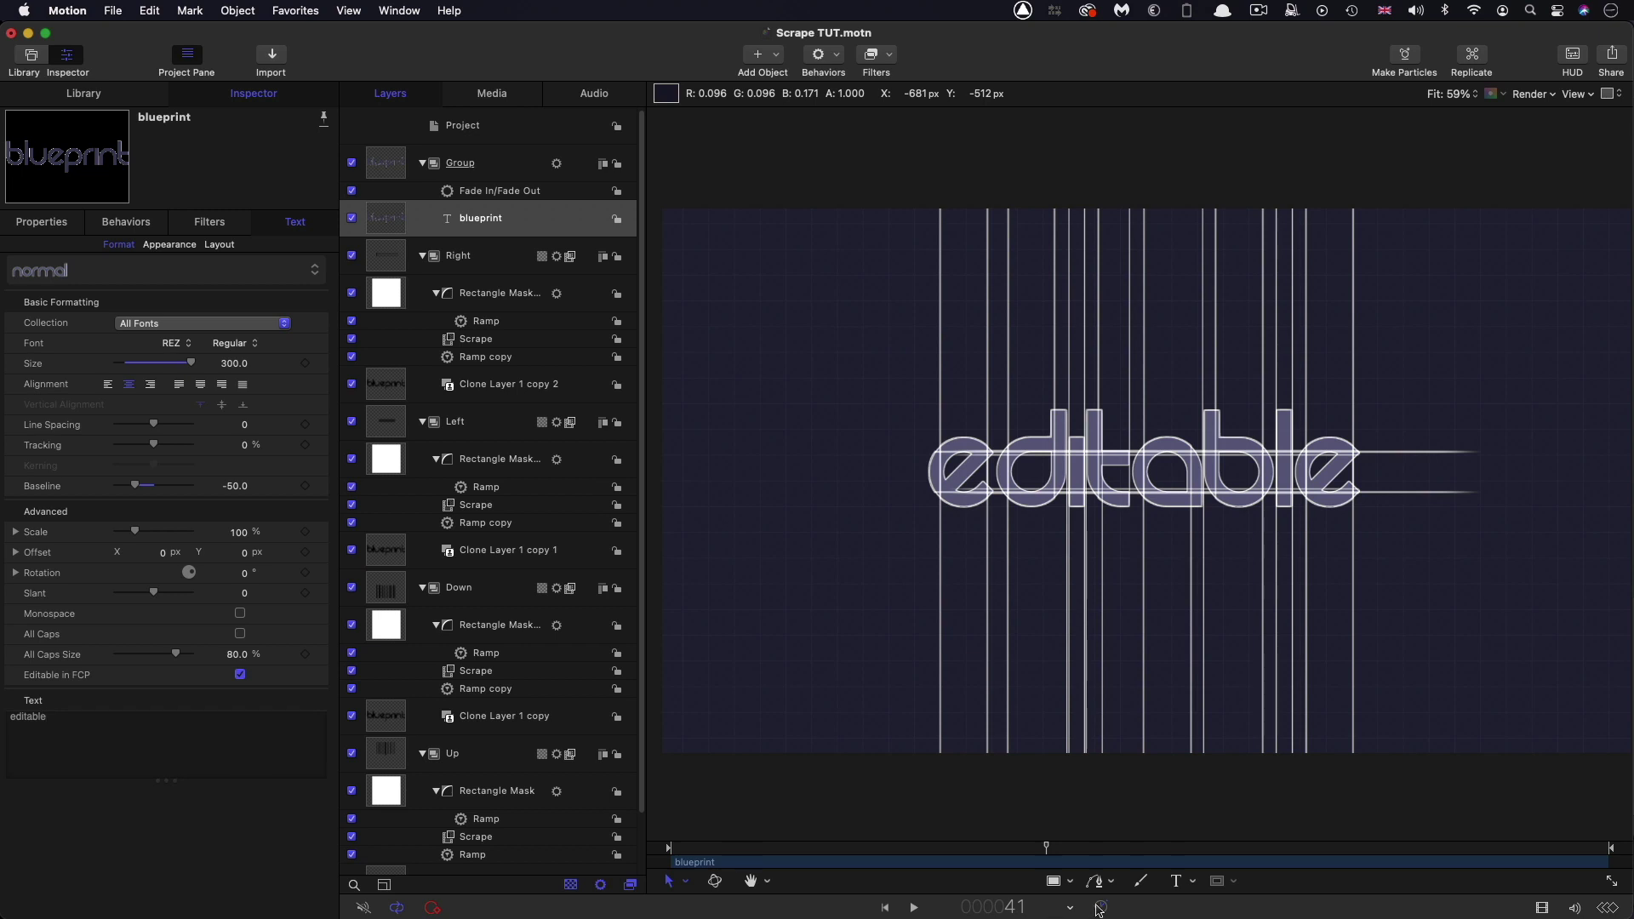
{"action": "left_click_drag", "start_coordinate": [1053, 848], "coordinate": [961, 850]}
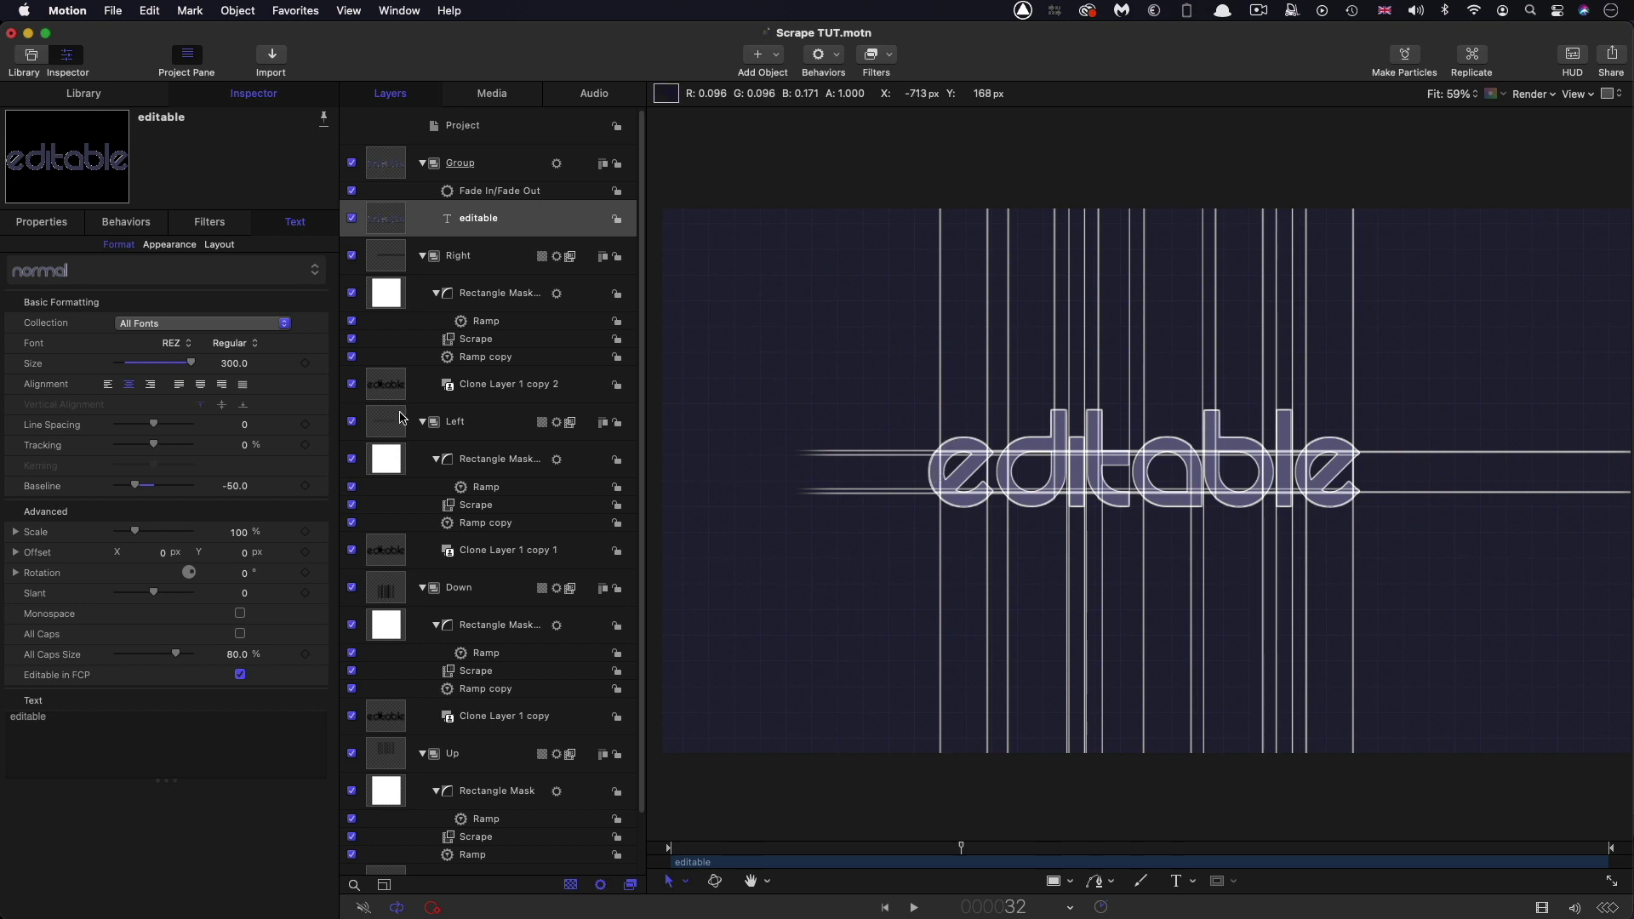
{"action": "left_click", "coordinate": [475, 339]}
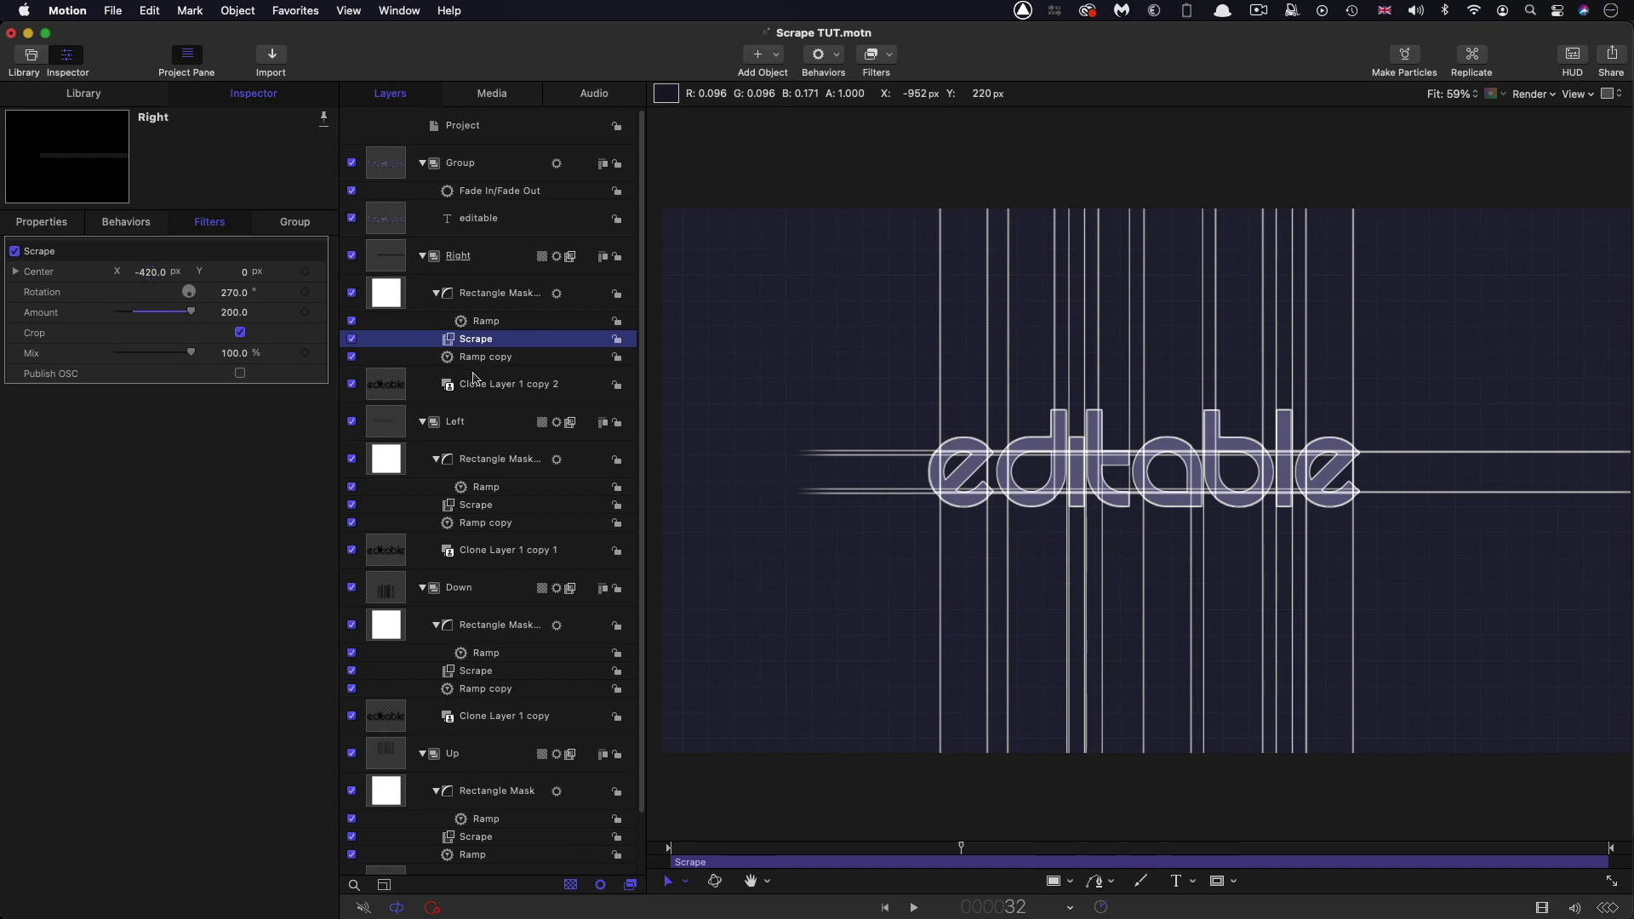
Step: Collapse the Right, Left, Down and Up groups and nest them in one new group
{"action": "left_click", "coordinate": [423, 256]}
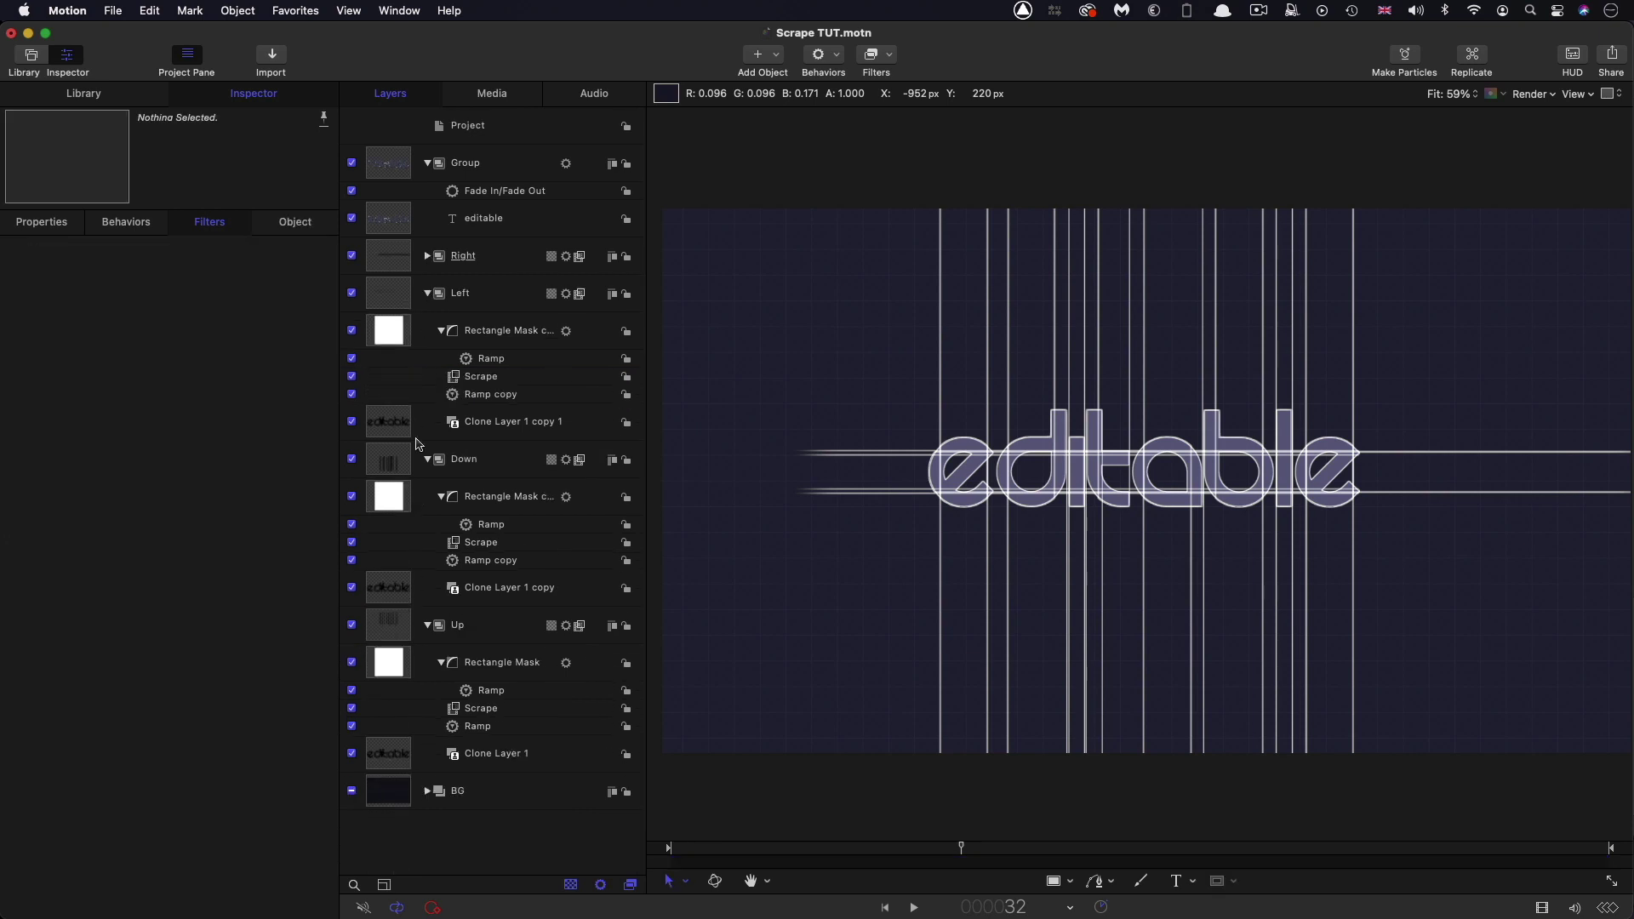
{"action": "left_click", "coordinate": [428, 294]}
{"action": "left_click", "coordinate": [427, 331]}
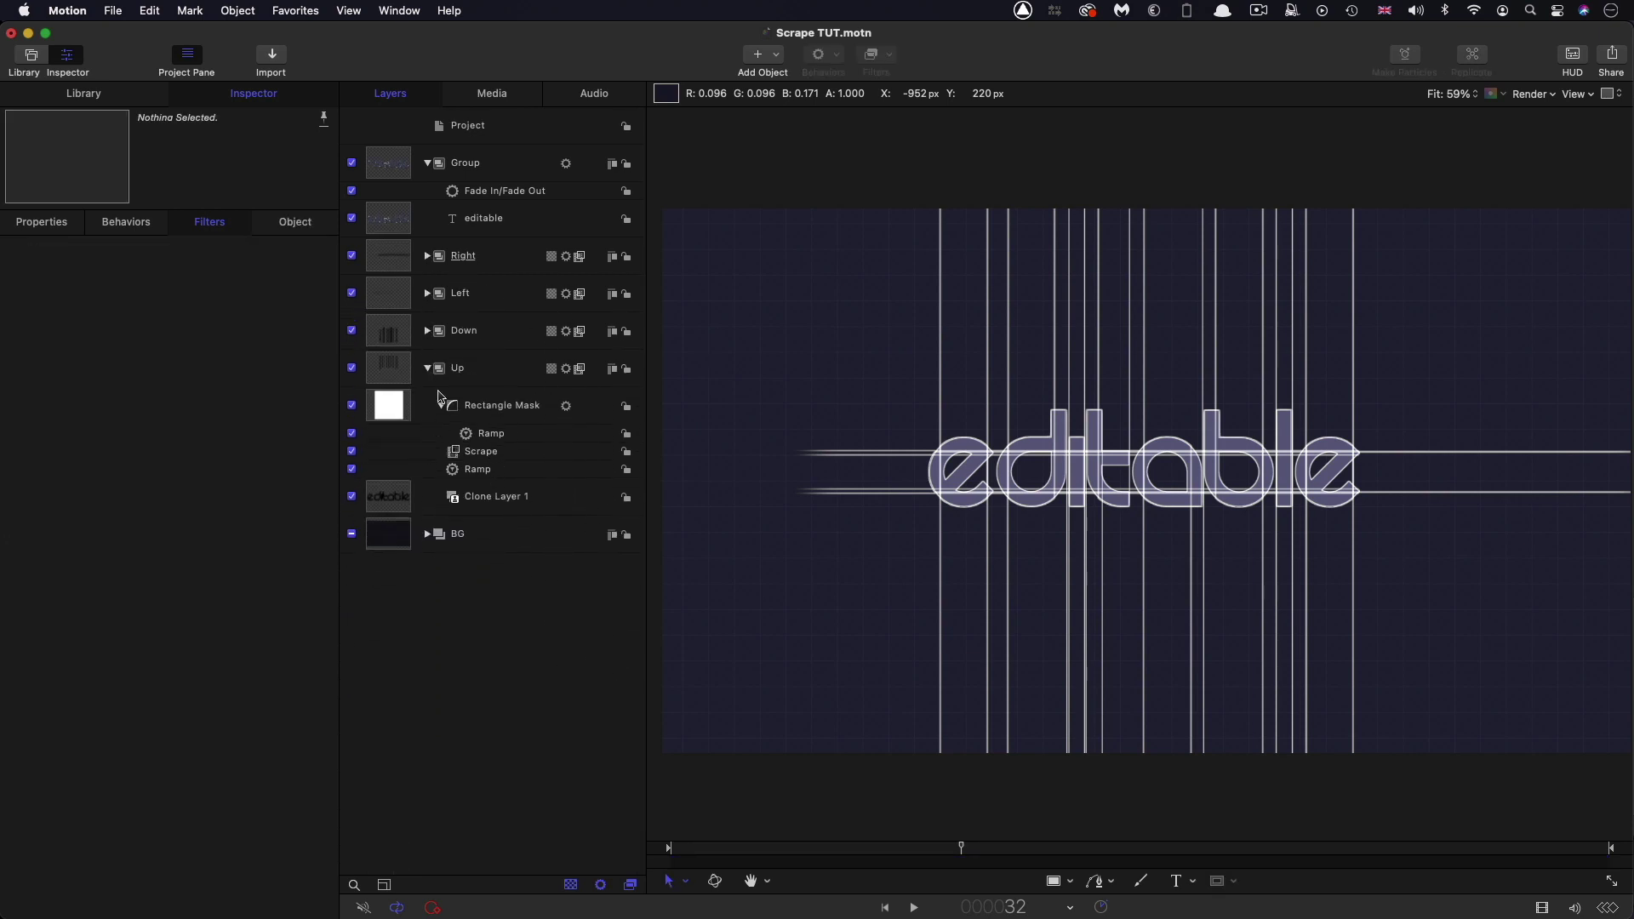
{"action": "left_click", "coordinate": [430, 369]}
{"action": "left_click", "coordinate": [393, 254]}
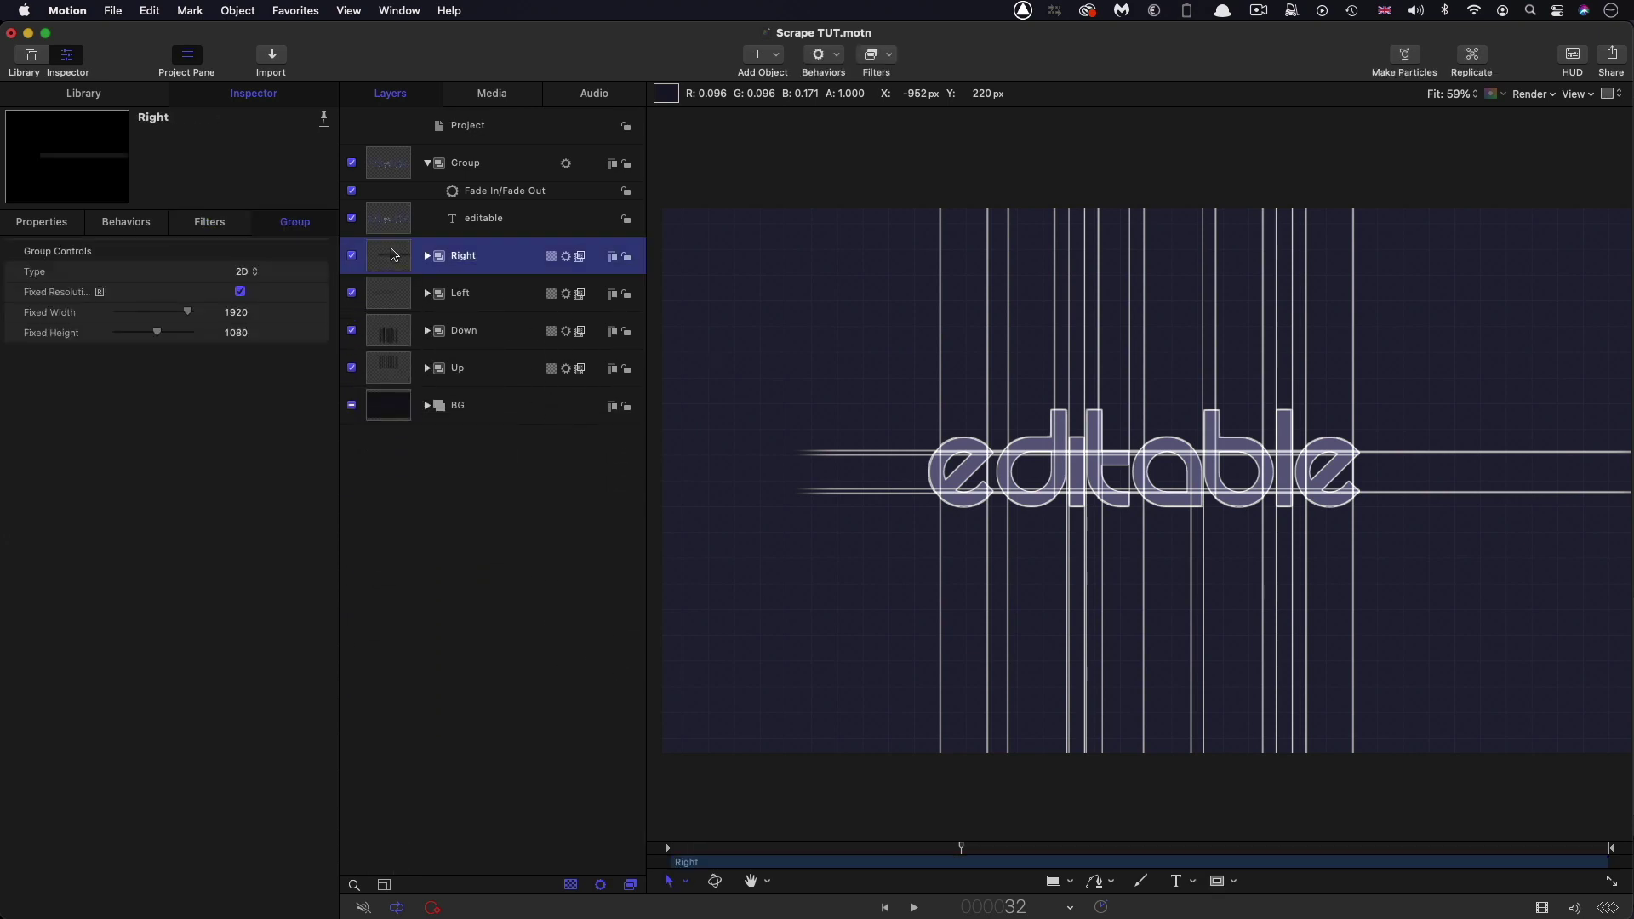
{"action": "left_click", "coordinate": [389, 373], "text": "shift"}
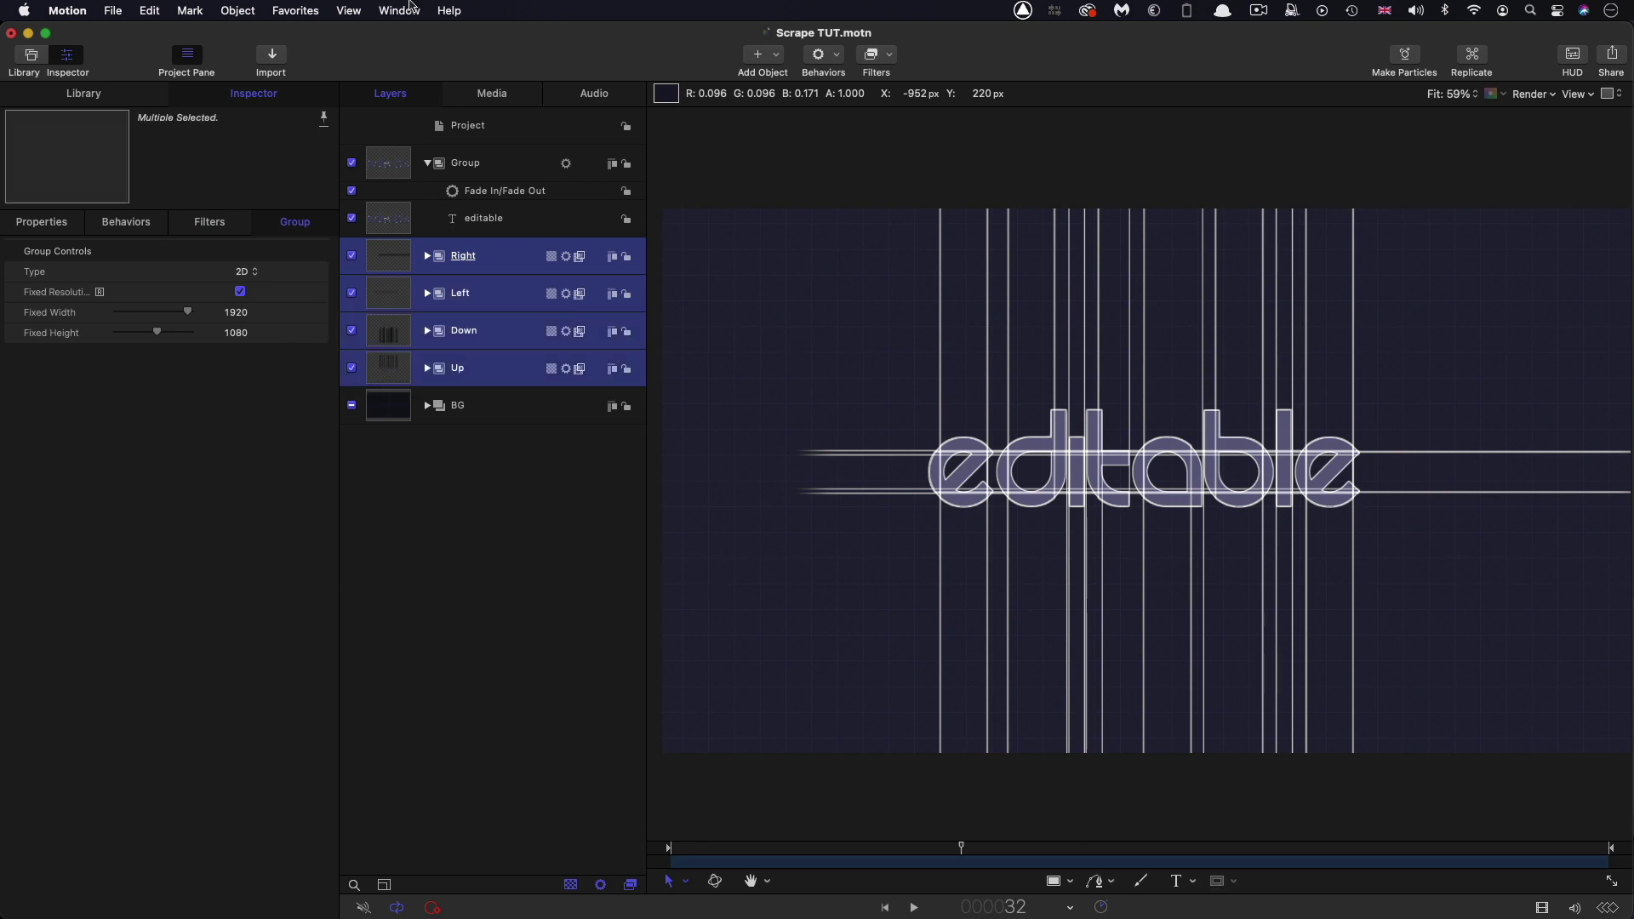
{"action": "right_click", "coordinate": [381, 254]}
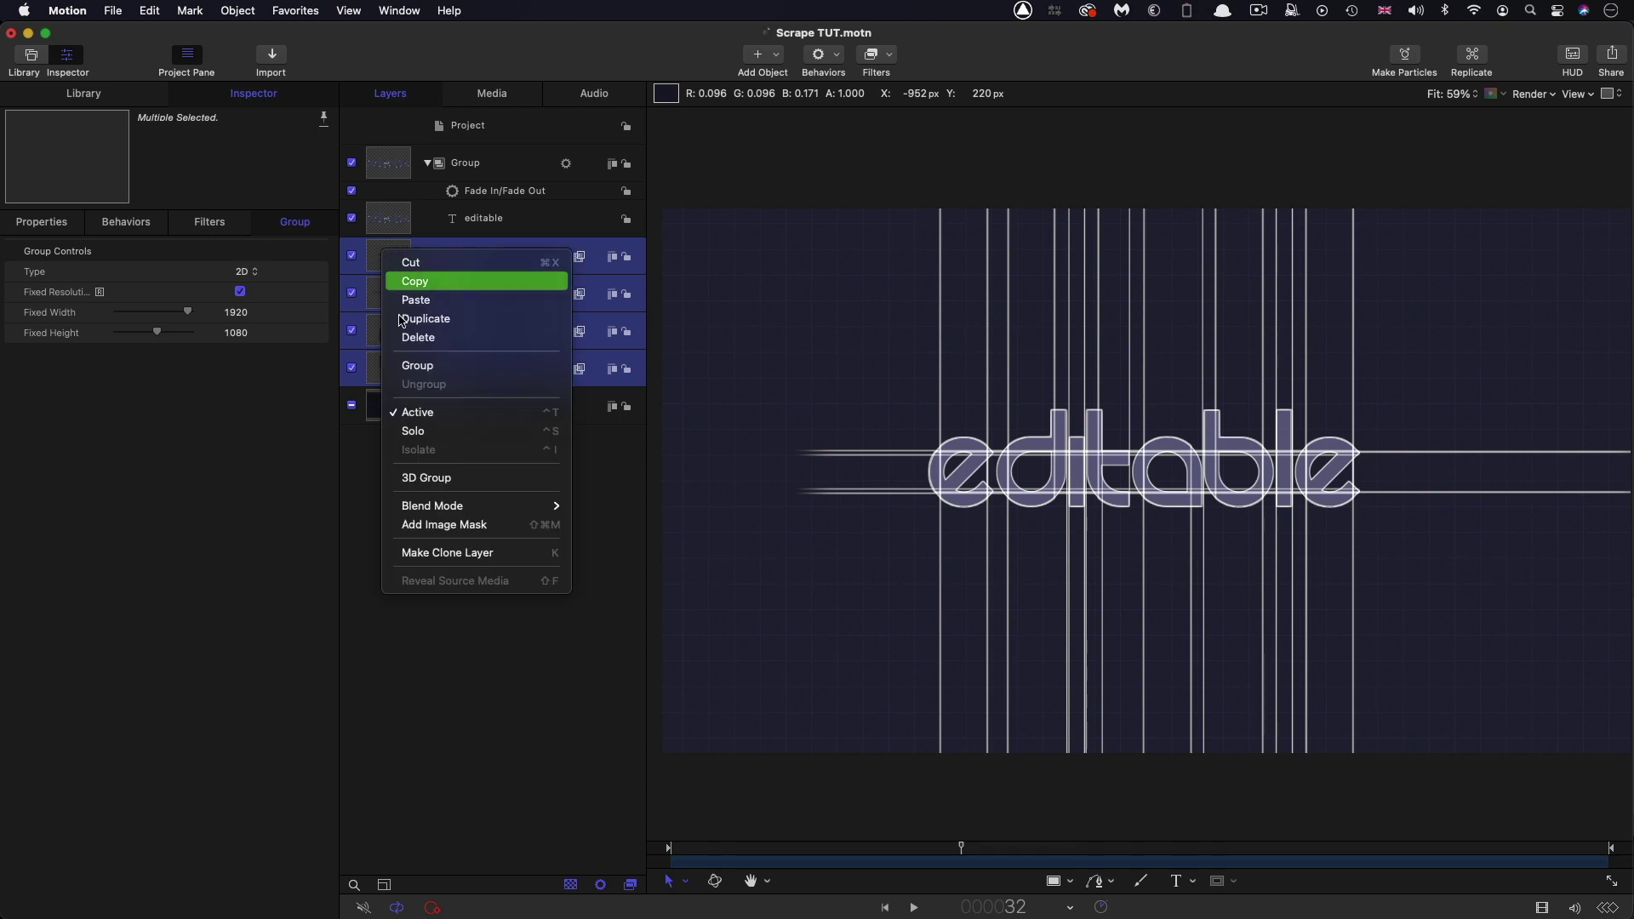
{"action": "left_click", "coordinate": [430, 375]}
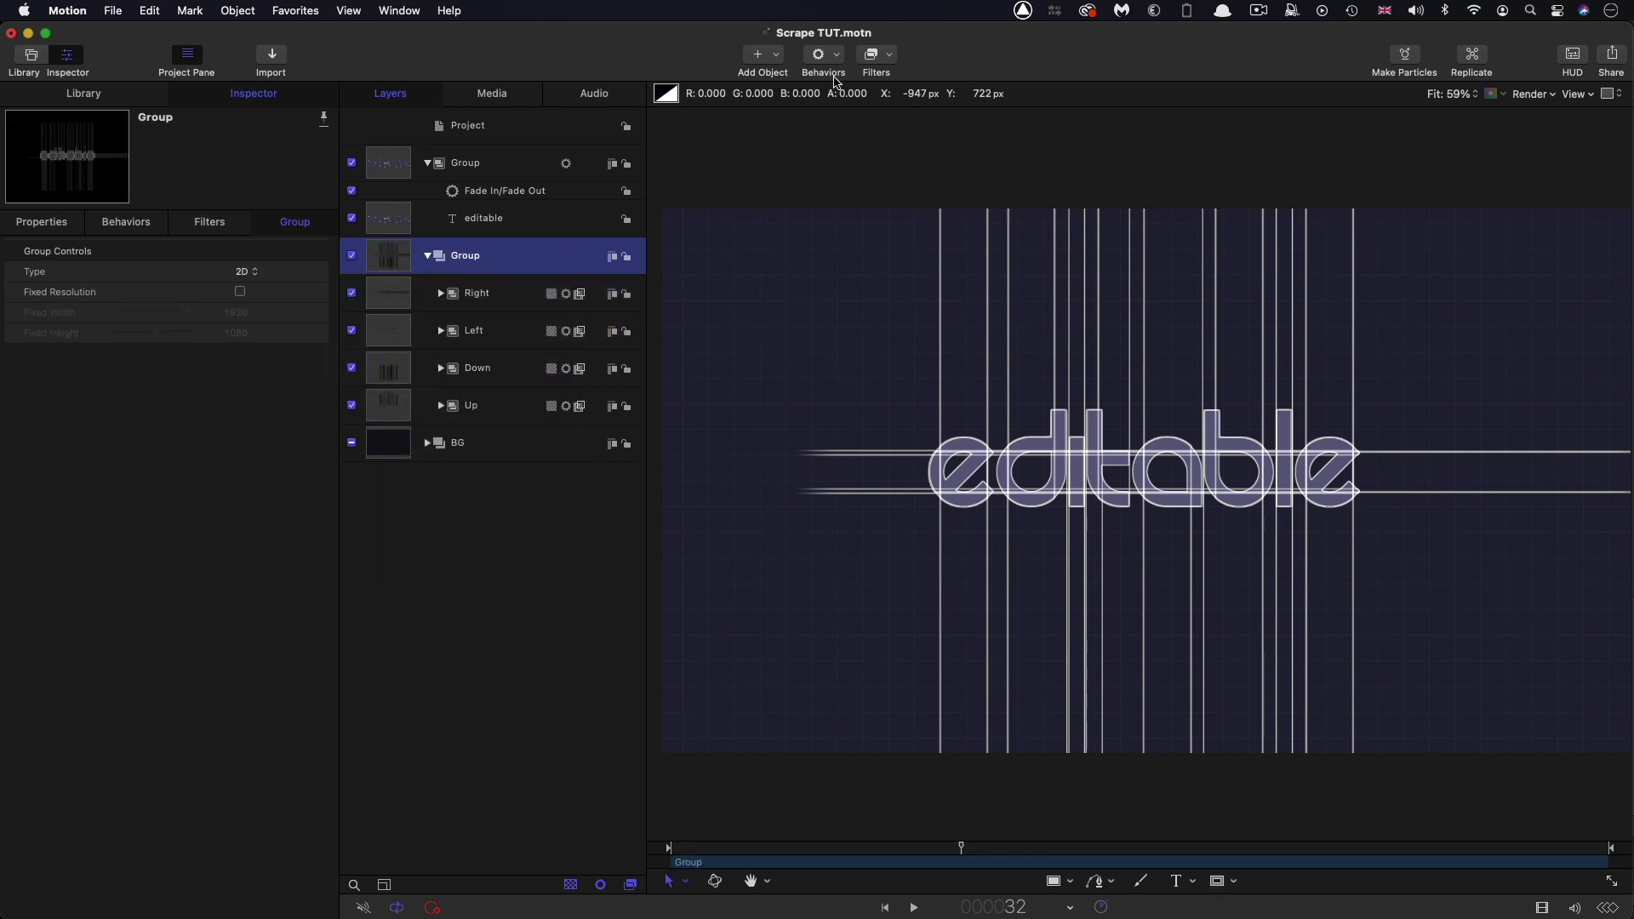
Step: Set the new group's blend mode to Add
{"action": "left_click", "coordinate": [44, 224]}
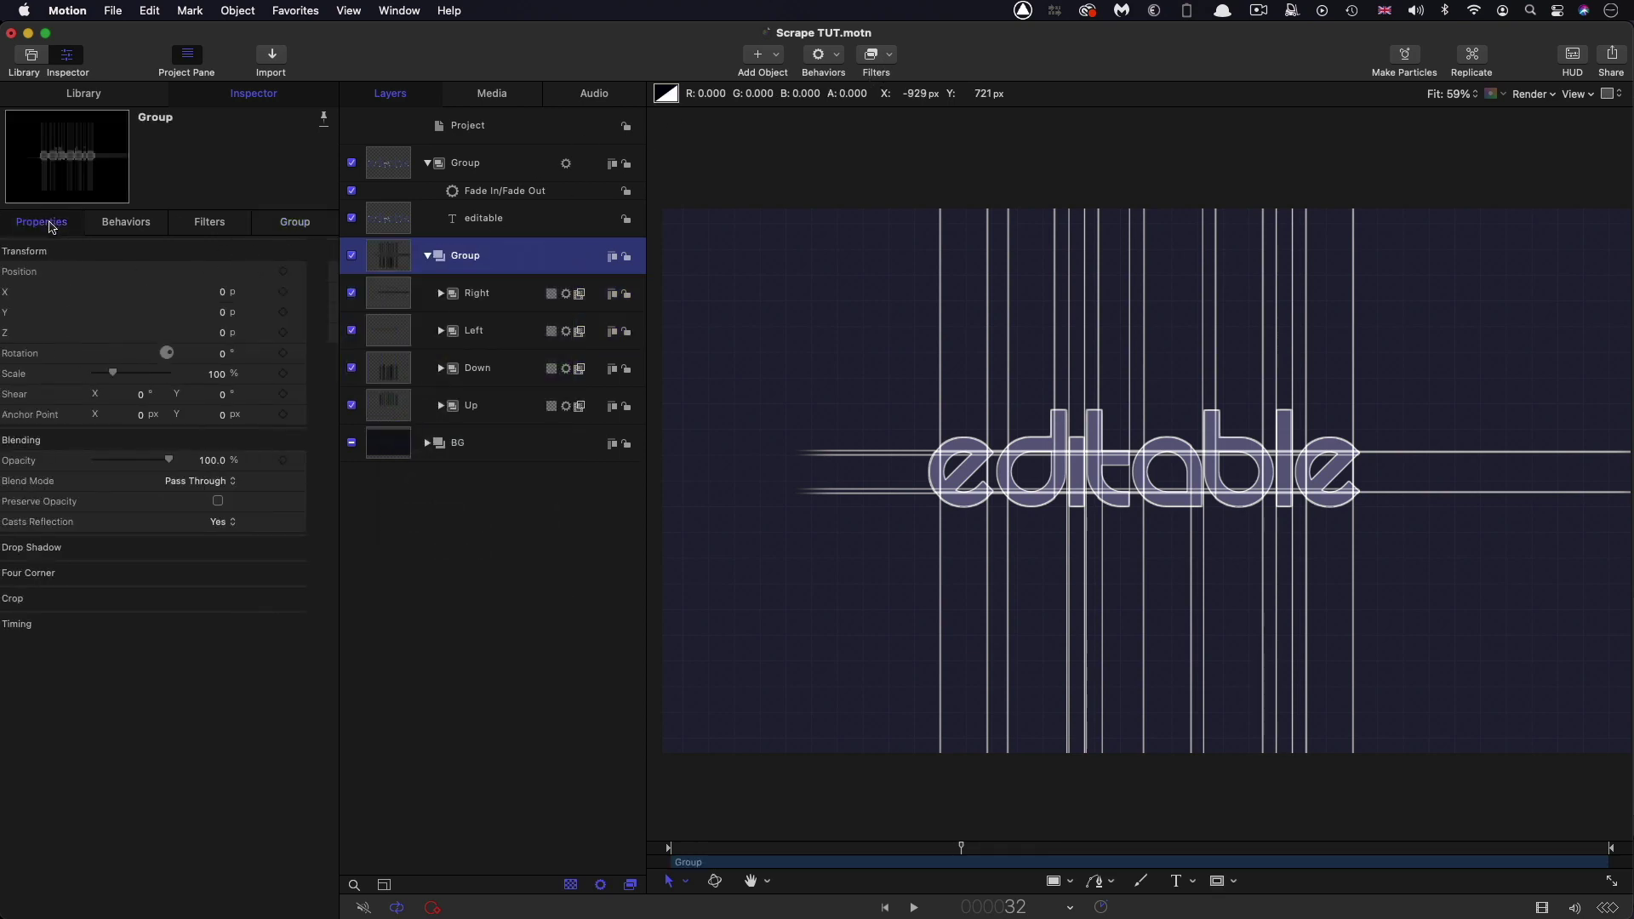
{"action": "left_click", "coordinate": [227, 482]}
{"action": "left_click", "coordinate": [228, 645]}
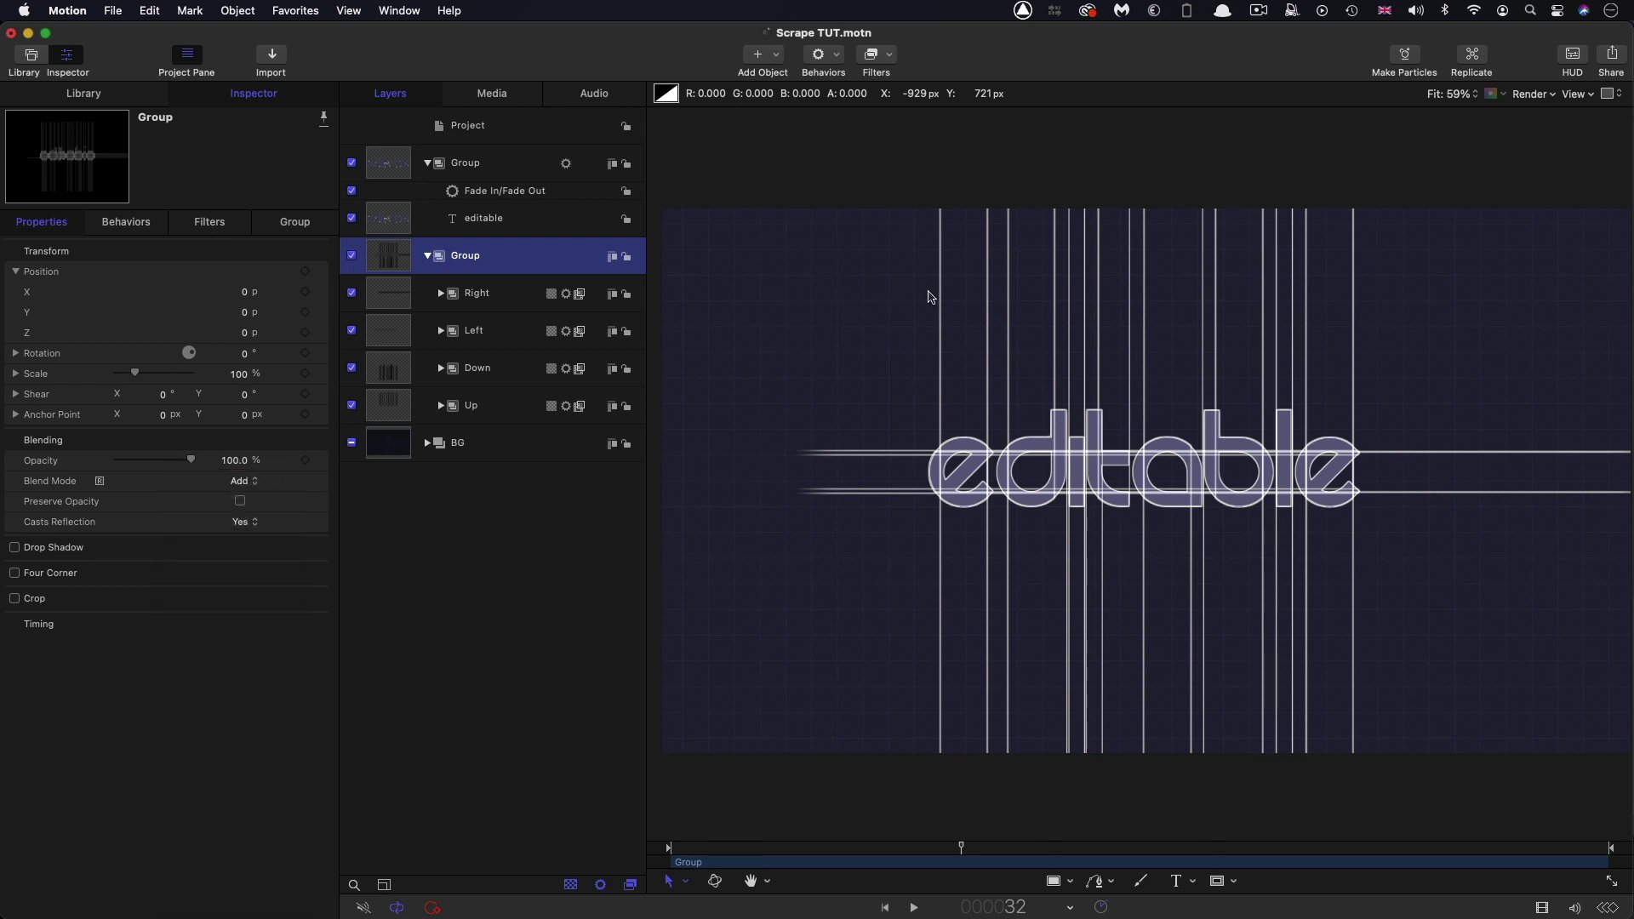
Step: Add a Color > Colorize filter to the scrape-line group
{"action": "left_click", "coordinate": [885, 54]}
{"action": "mouse_move", "coordinate": [888, 126]}
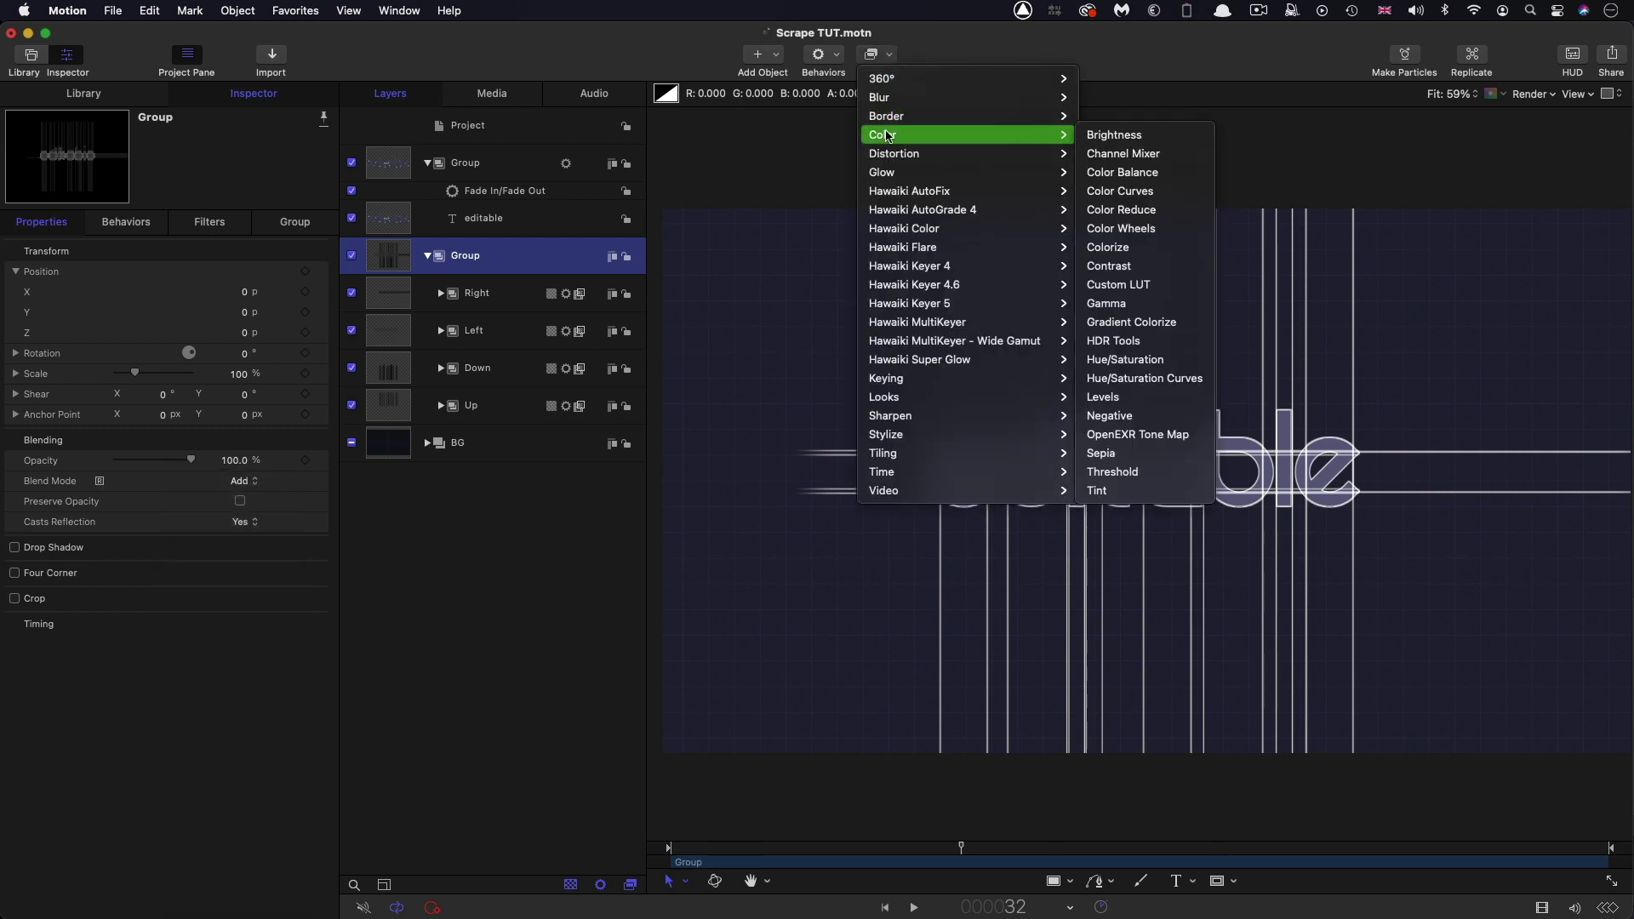
{"action": "left_click", "coordinate": [1154, 252]}
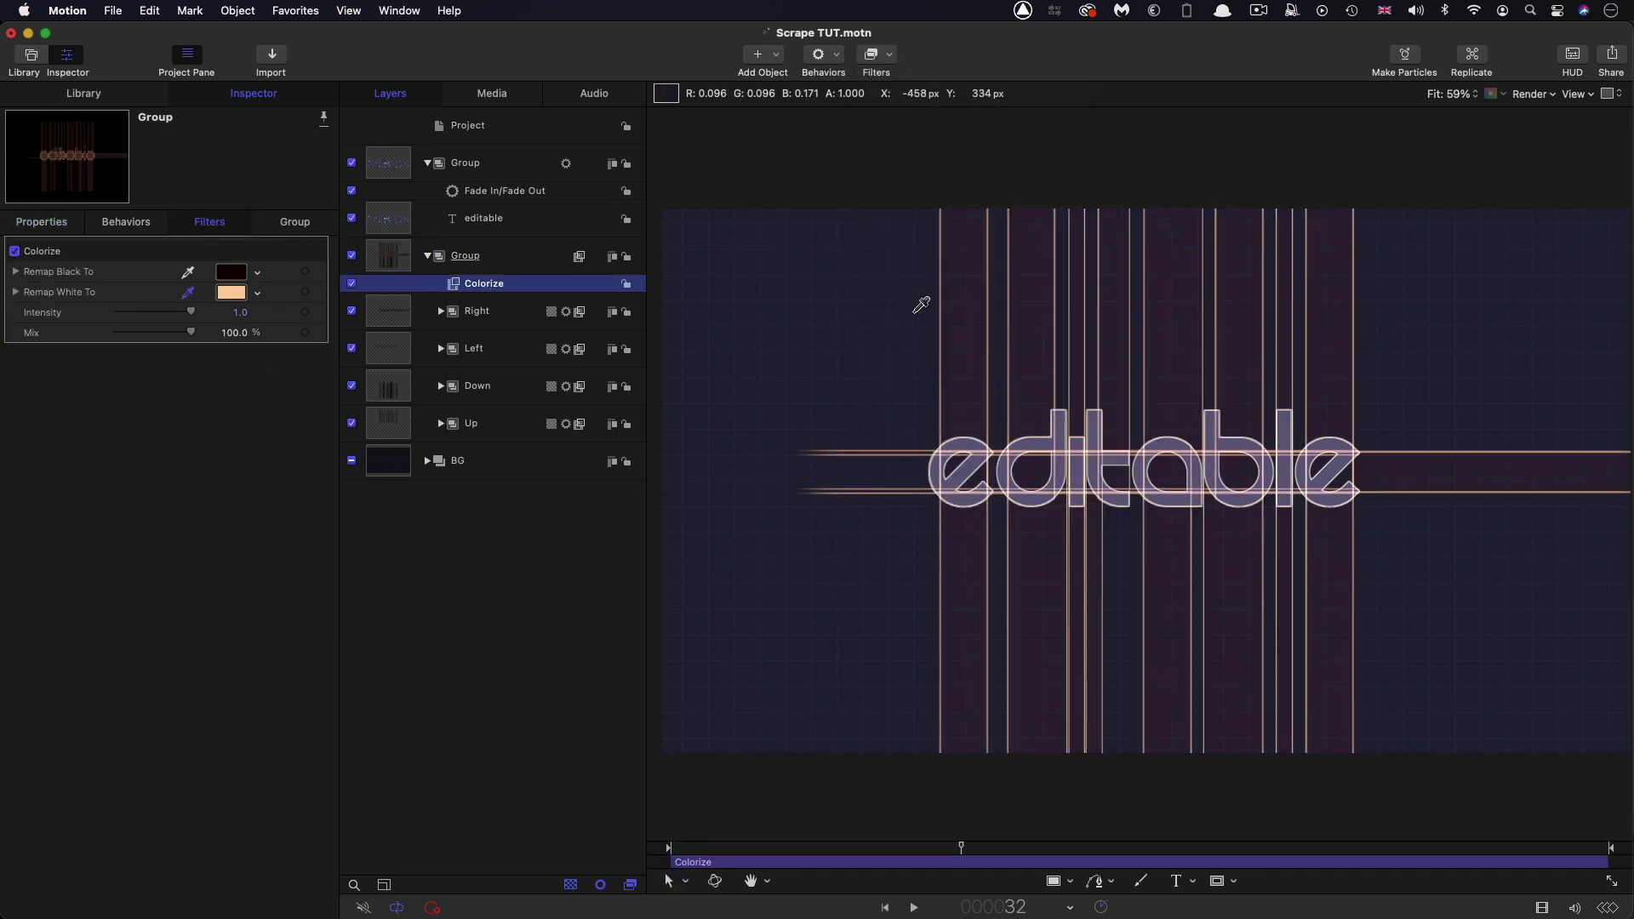
Step: Set Colorize's Remap White To a pale lavender-blue (HSB 240°, 26%, 74%) and preview the tint
{"action": "left_click", "coordinate": [910, 303]}
{"action": "left_click", "coordinate": [234, 295]}
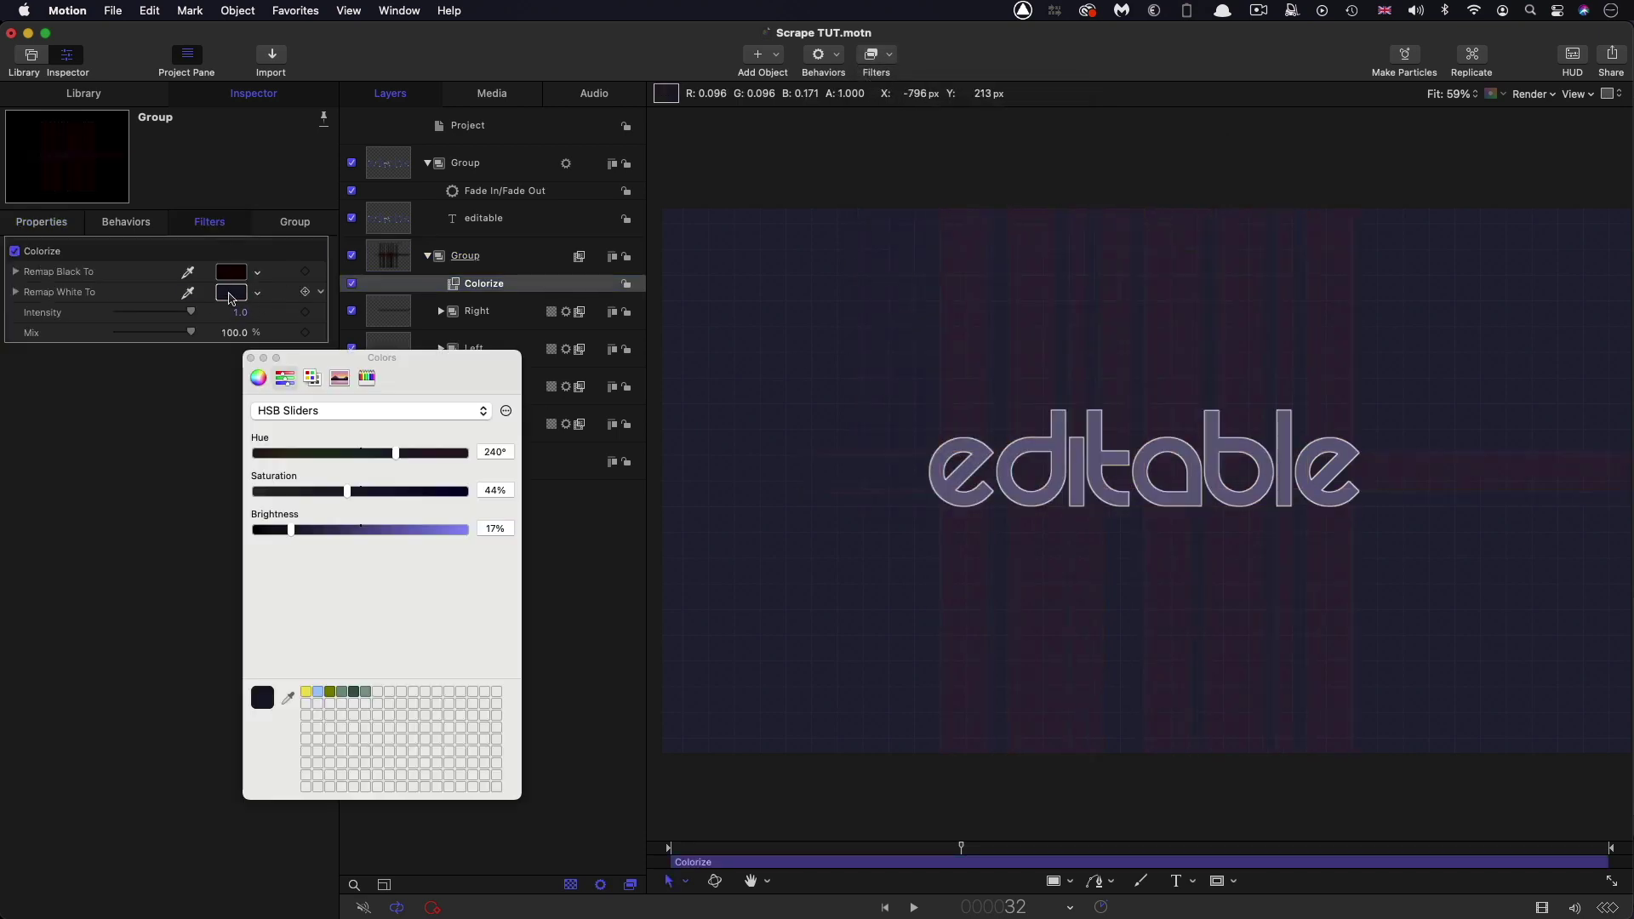
{"action": "left_click_drag", "start_coordinate": [308, 531], "coordinate": [412, 537]}
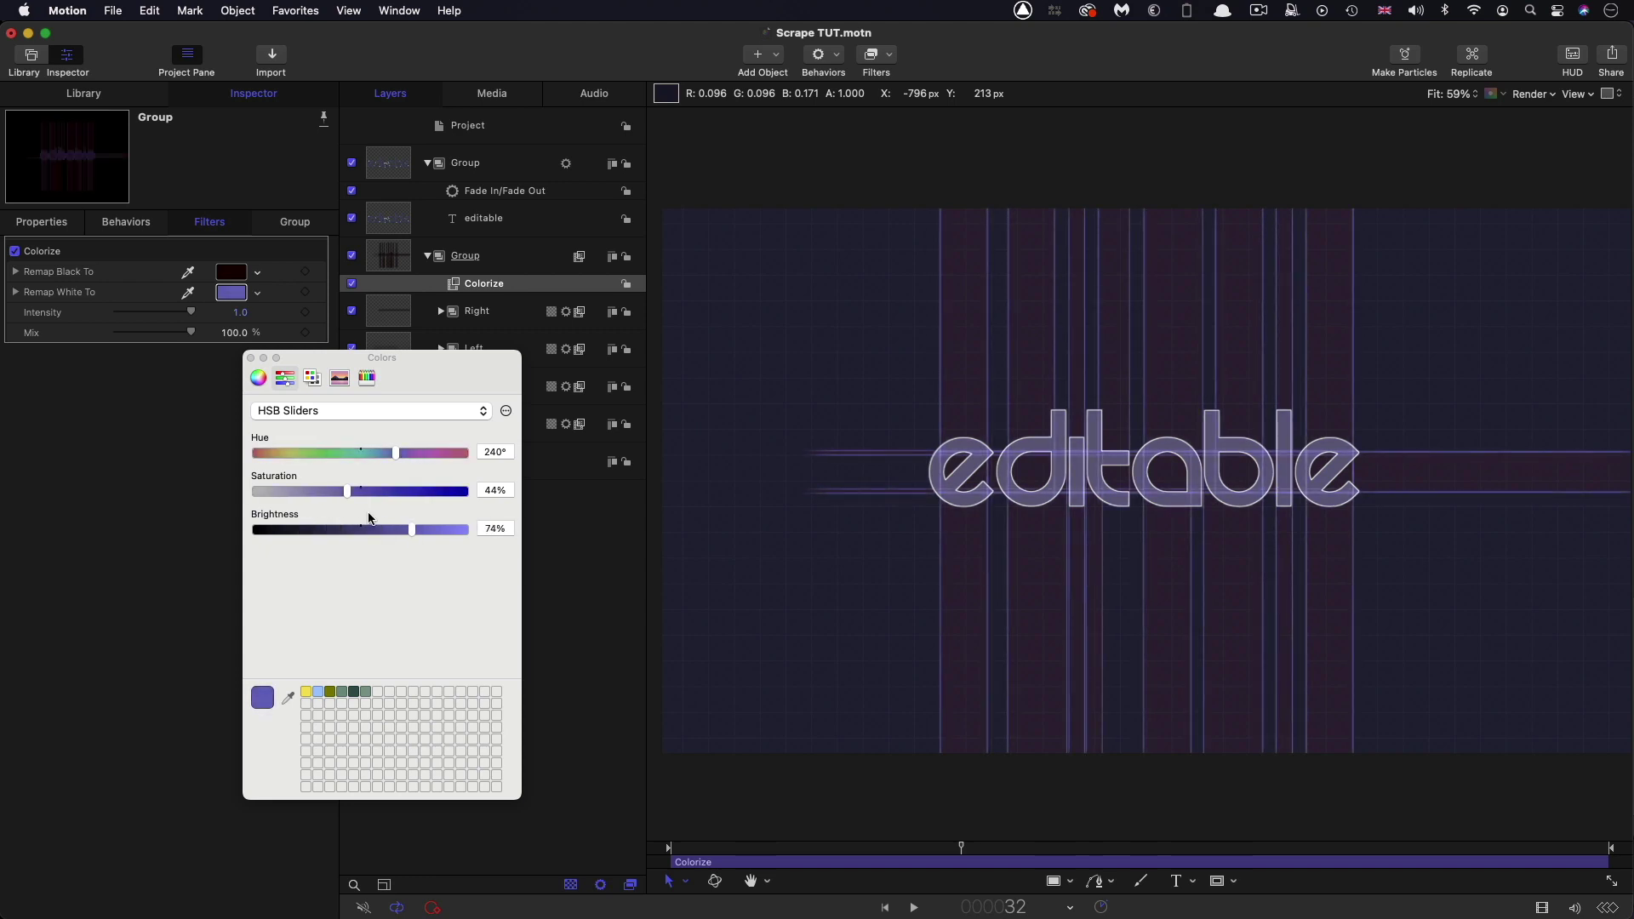
{"action": "left_click_drag", "start_coordinate": [343, 491], "coordinate": [314, 497]}
{"action": "left_click_drag", "start_coordinate": [314, 502], "coordinate": [309, 502]}
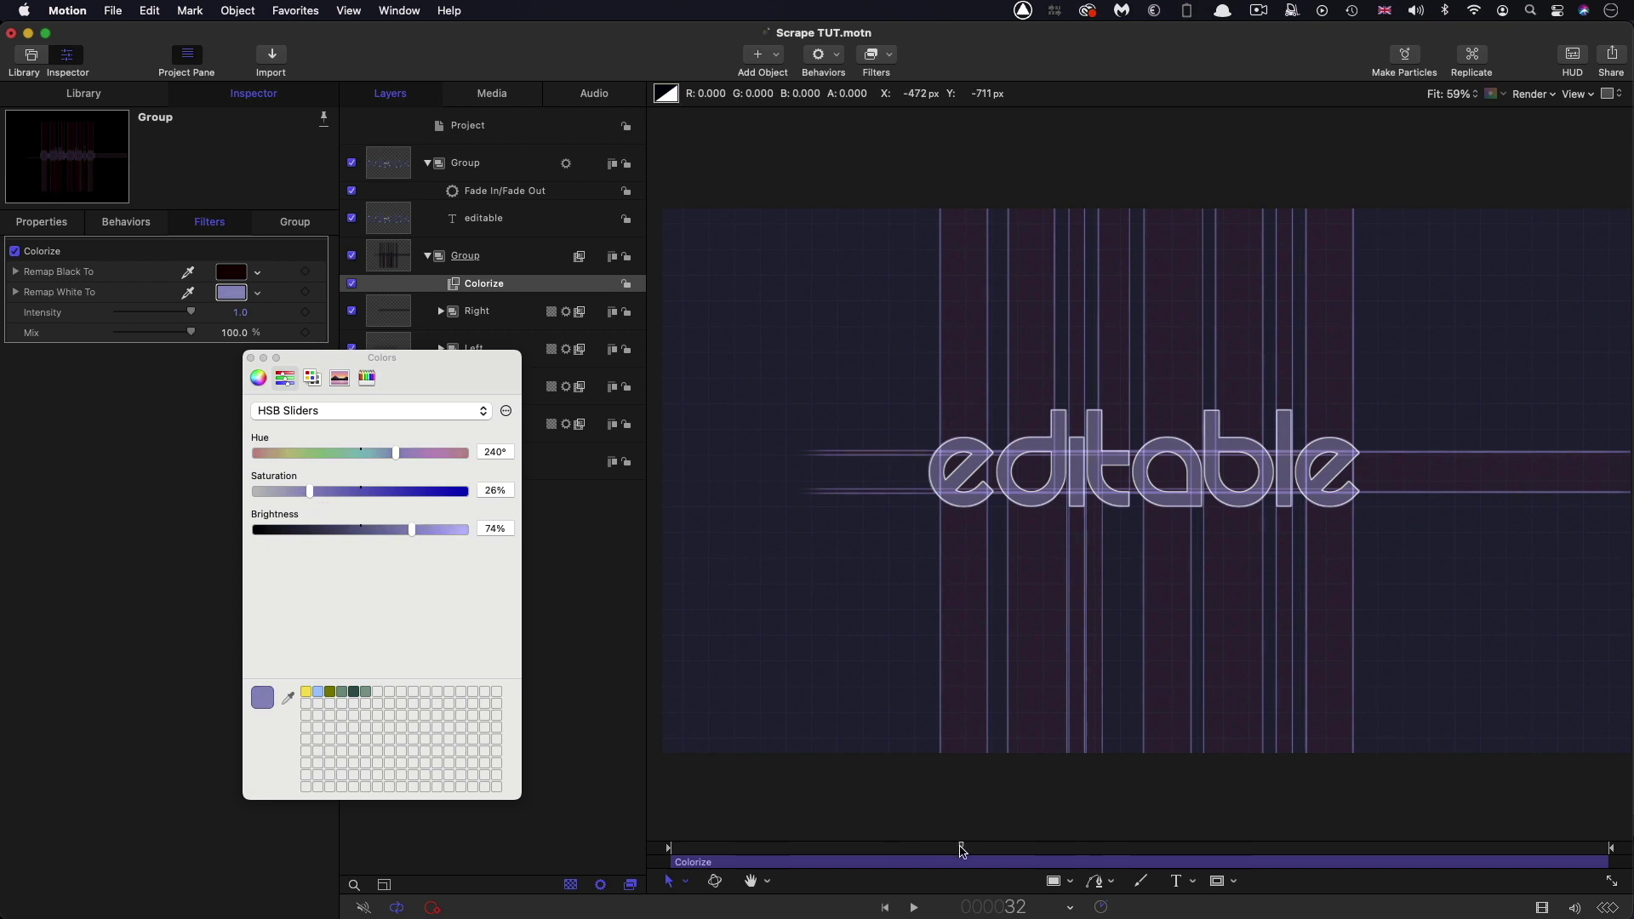
{"action": "key", "text": "space"}
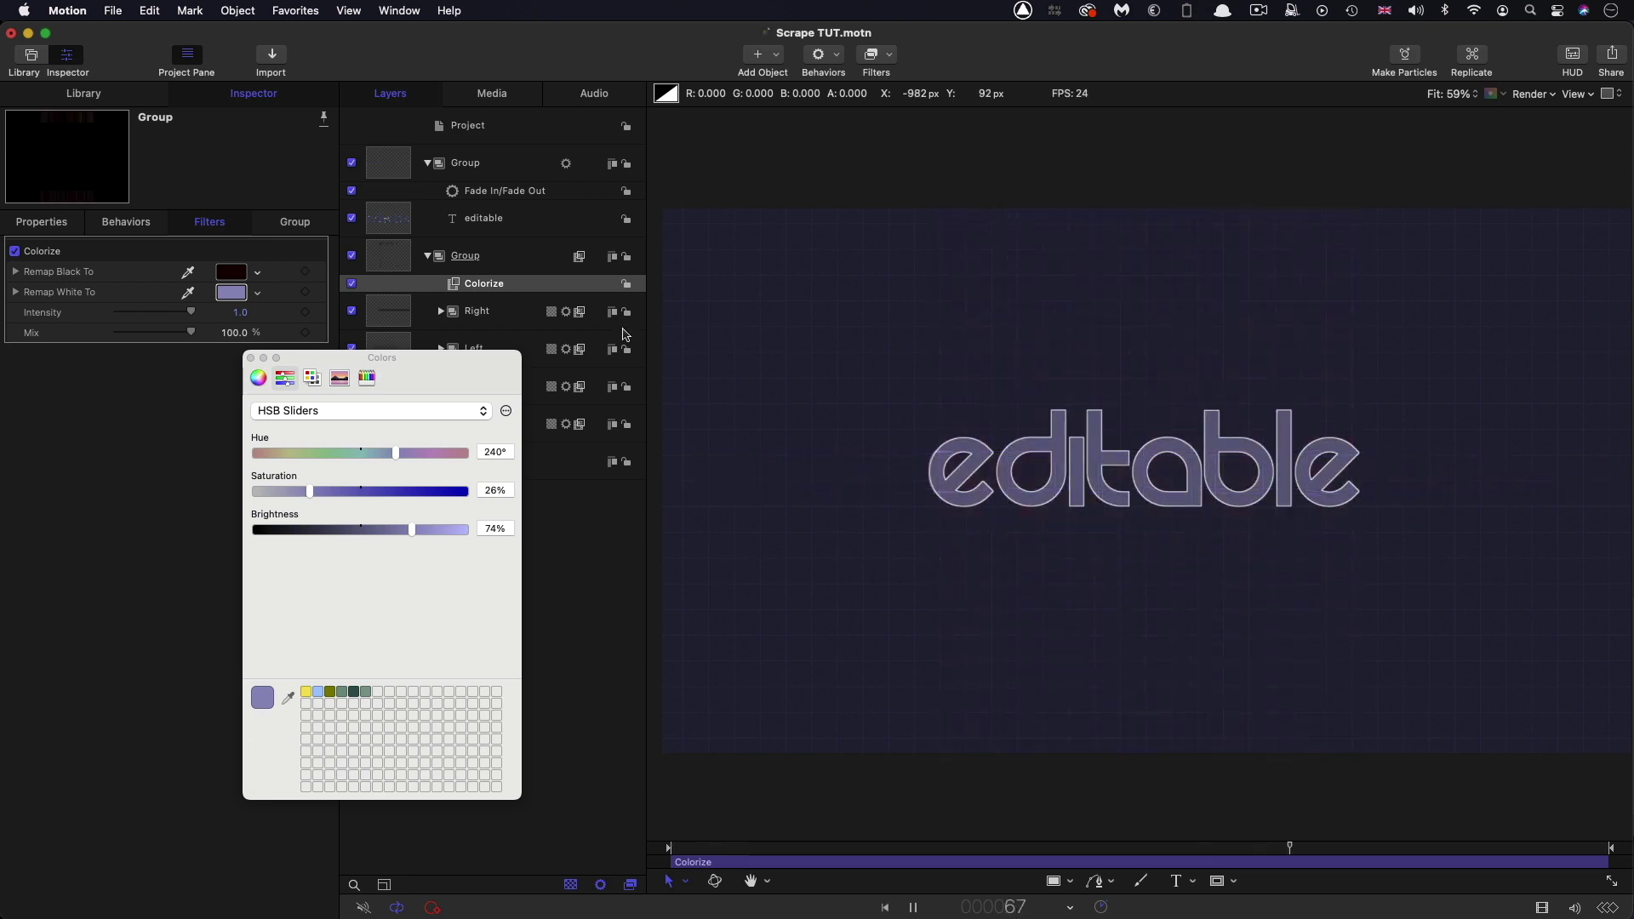
{"action": "left_click", "coordinate": [385, 215]}
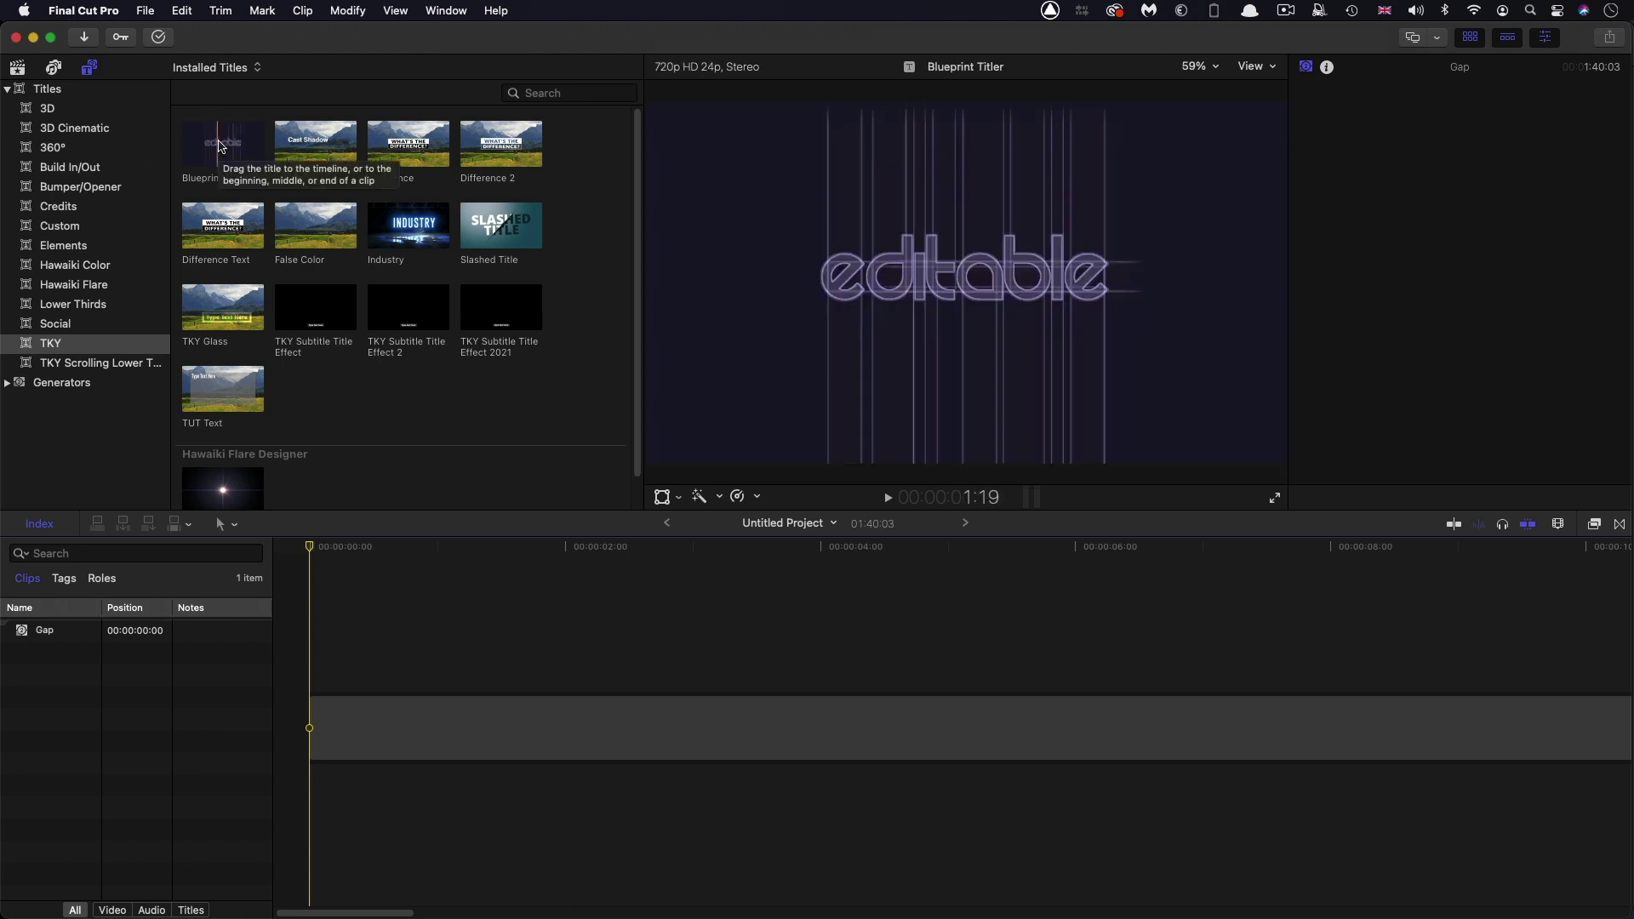
Step: Place the Blueprint Titler title on the timeline and show its published parameters
{"action": "left_click", "coordinate": [221, 146]}
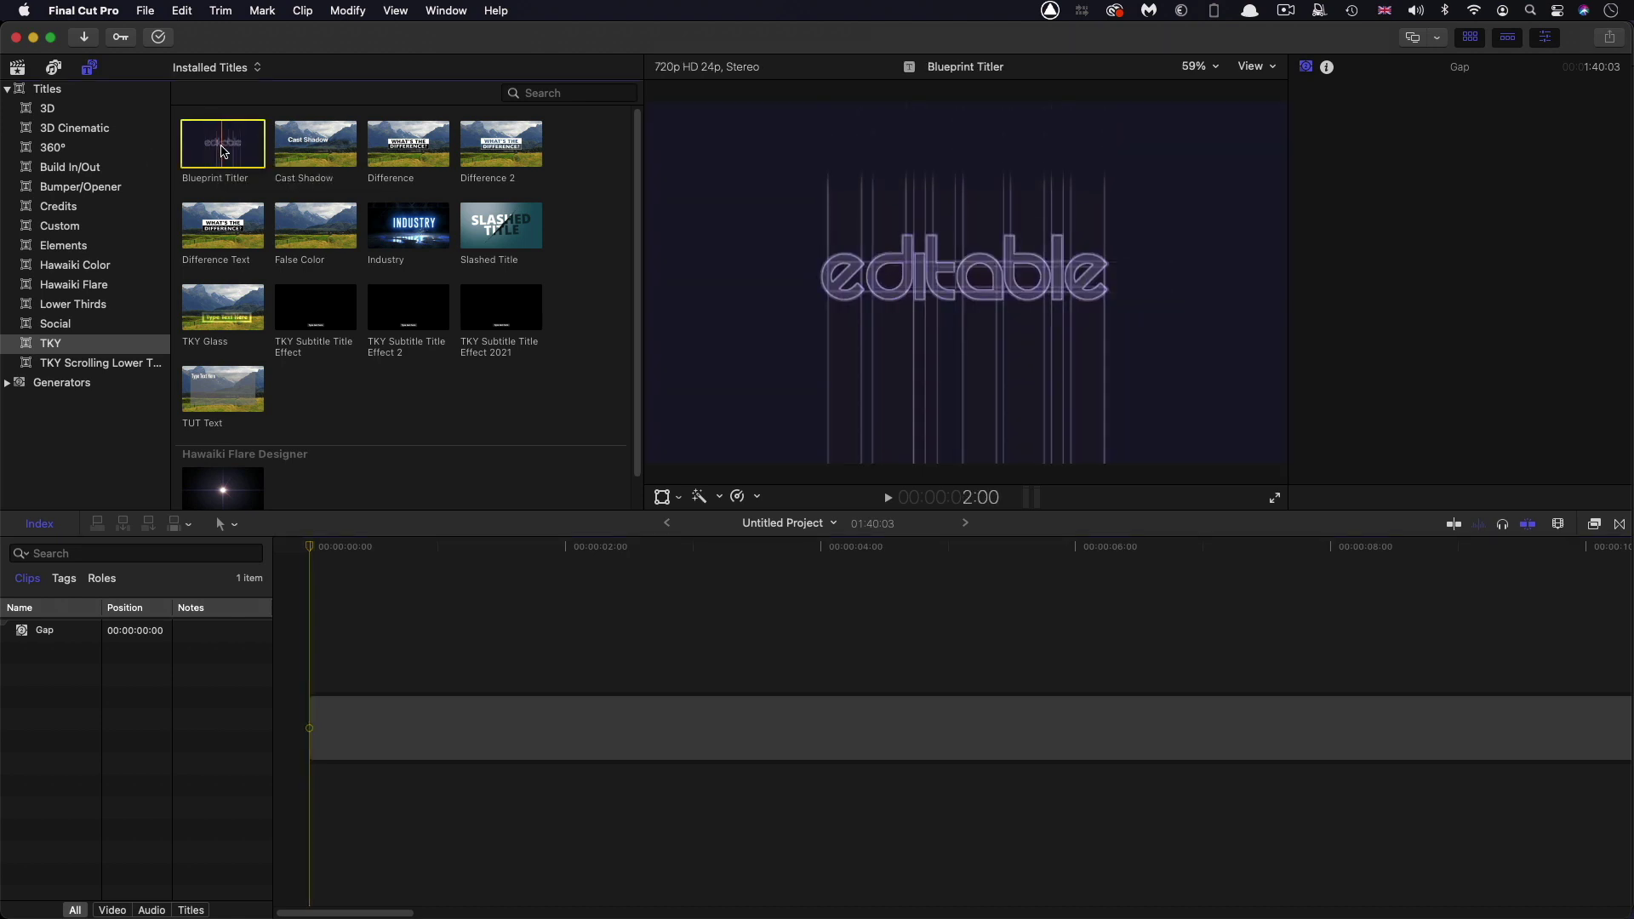
{"action": "left_click_drag", "start_coordinate": [223, 147], "coordinate": [320, 672]}
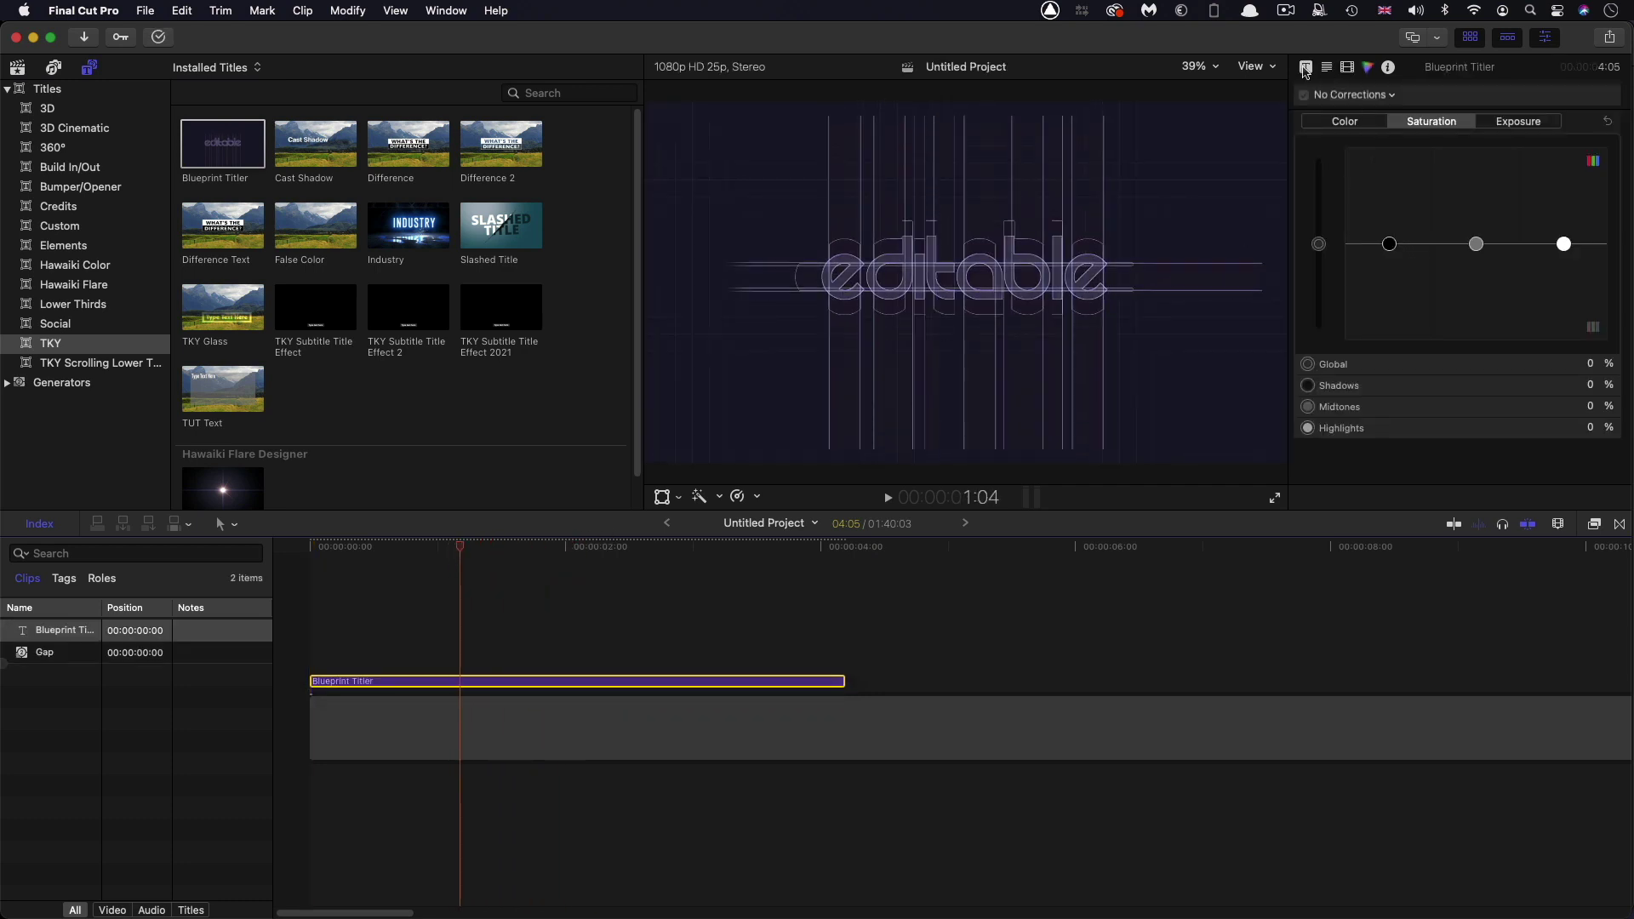
{"action": "left_click", "coordinate": [1306, 67]}
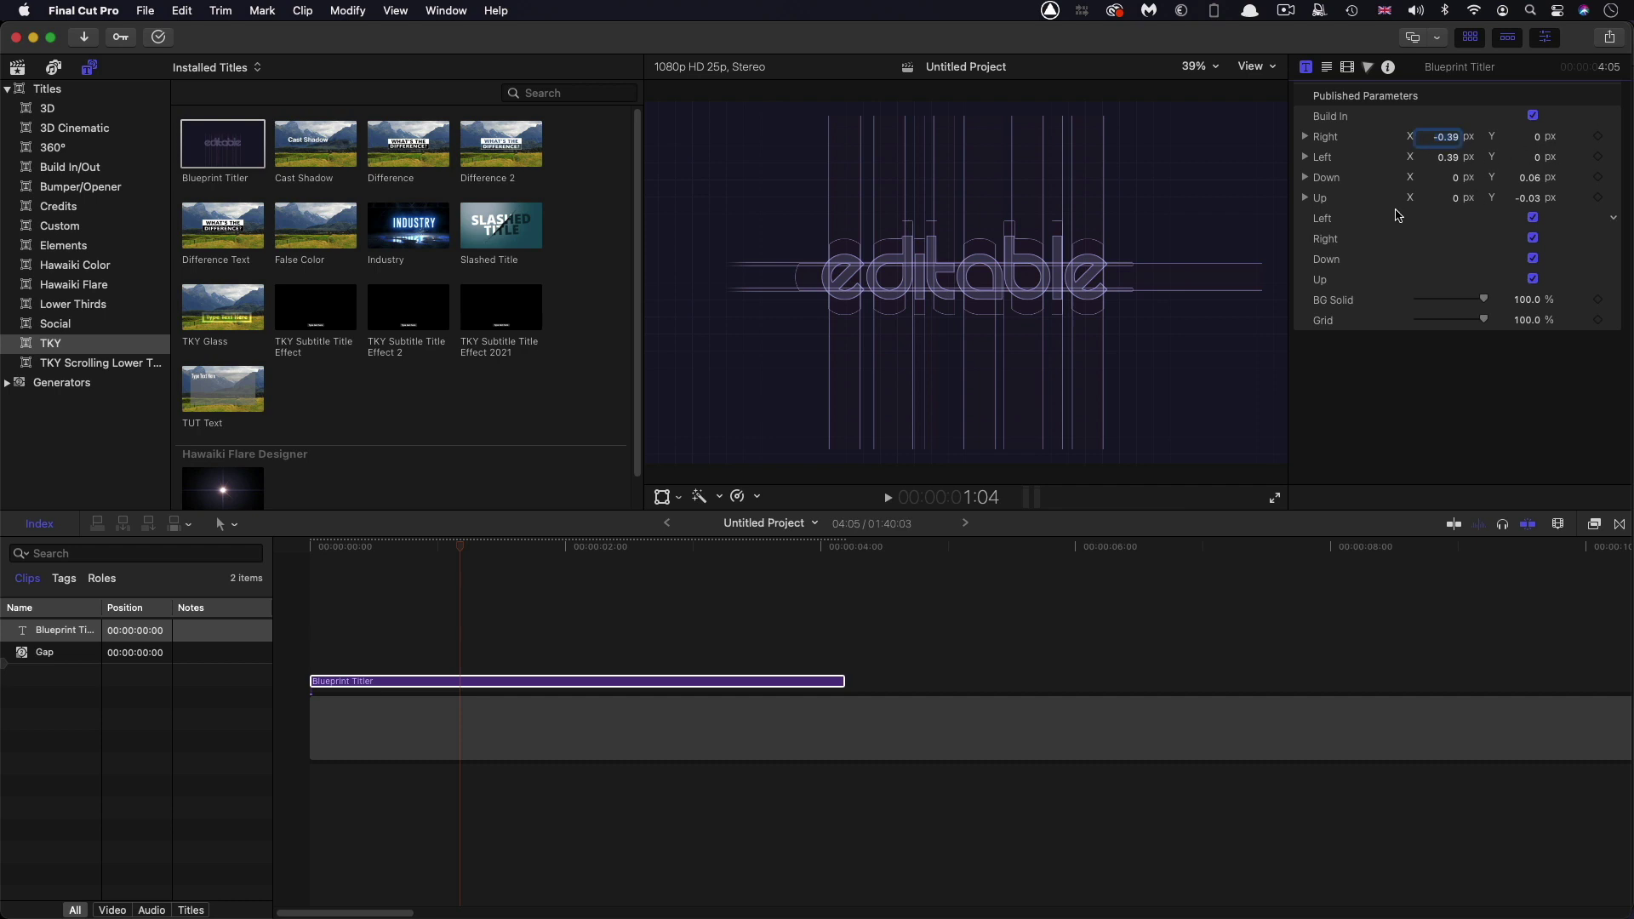
Step: Switch the Left, Right, Down and Up lines off, then back on
{"action": "left_click", "coordinate": [1534, 218]}
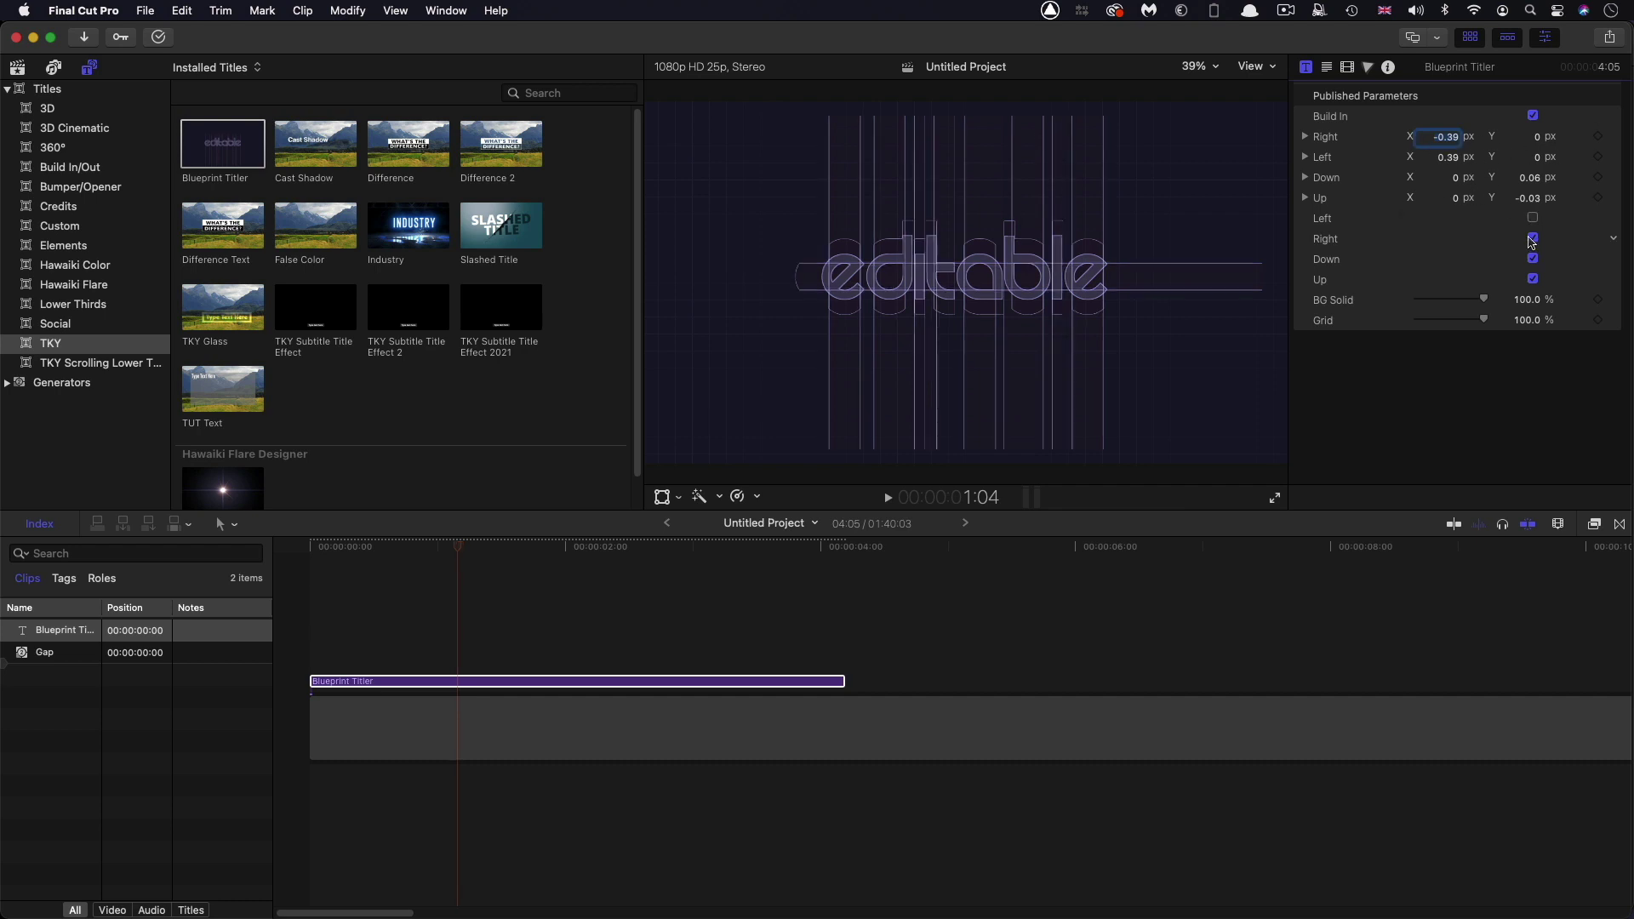
{"action": "left_click", "coordinate": [1533, 238]}
{"action": "left_click", "coordinate": [1533, 259]}
{"action": "left_click", "coordinate": [1533, 280]}
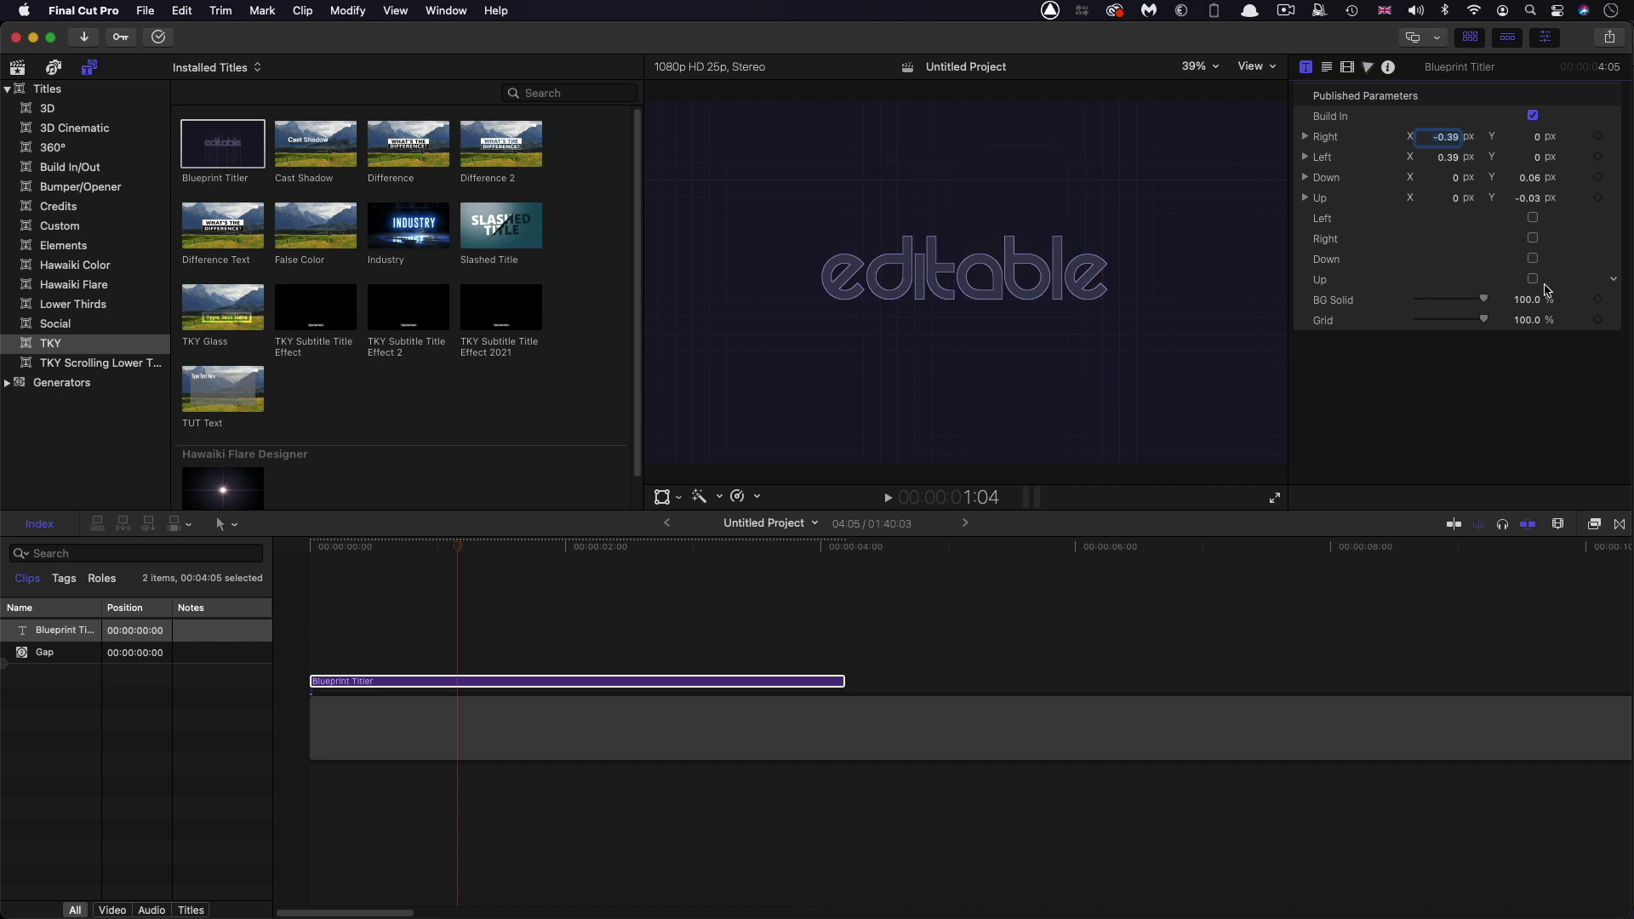
{"action": "left_click", "coordinate": [1534, 280]}
{"action": "left_click", "coordinate": [1533, 259]}
{"action": "left_click", "coordinate": [1533, 239]}
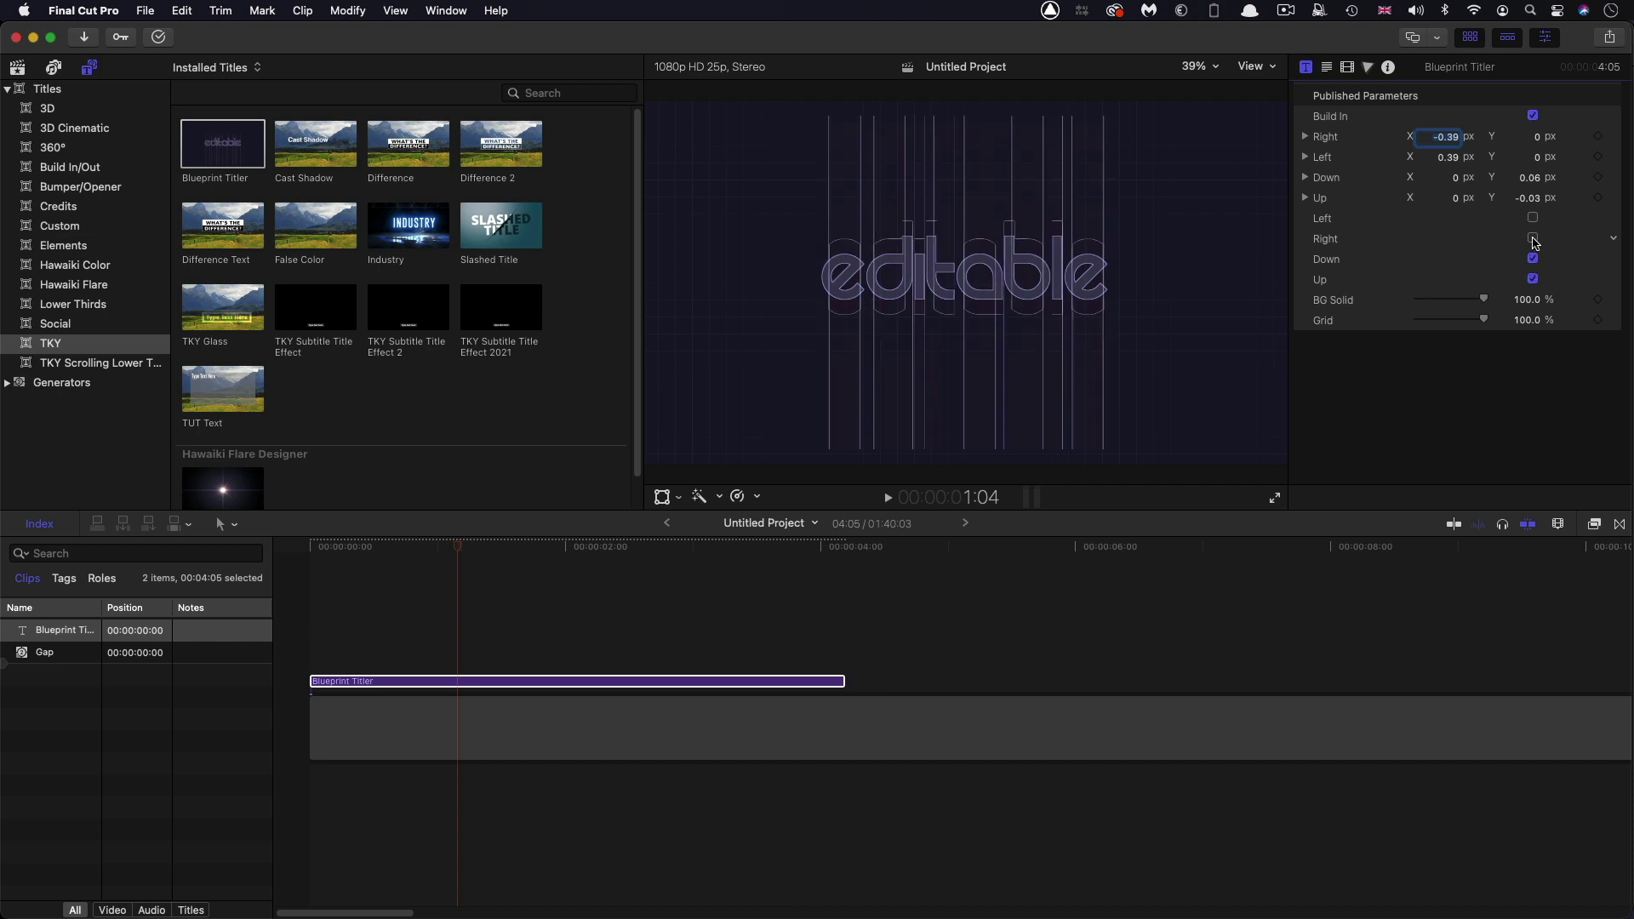
{"action": "left_click", "coordinate": [1533, 218]}
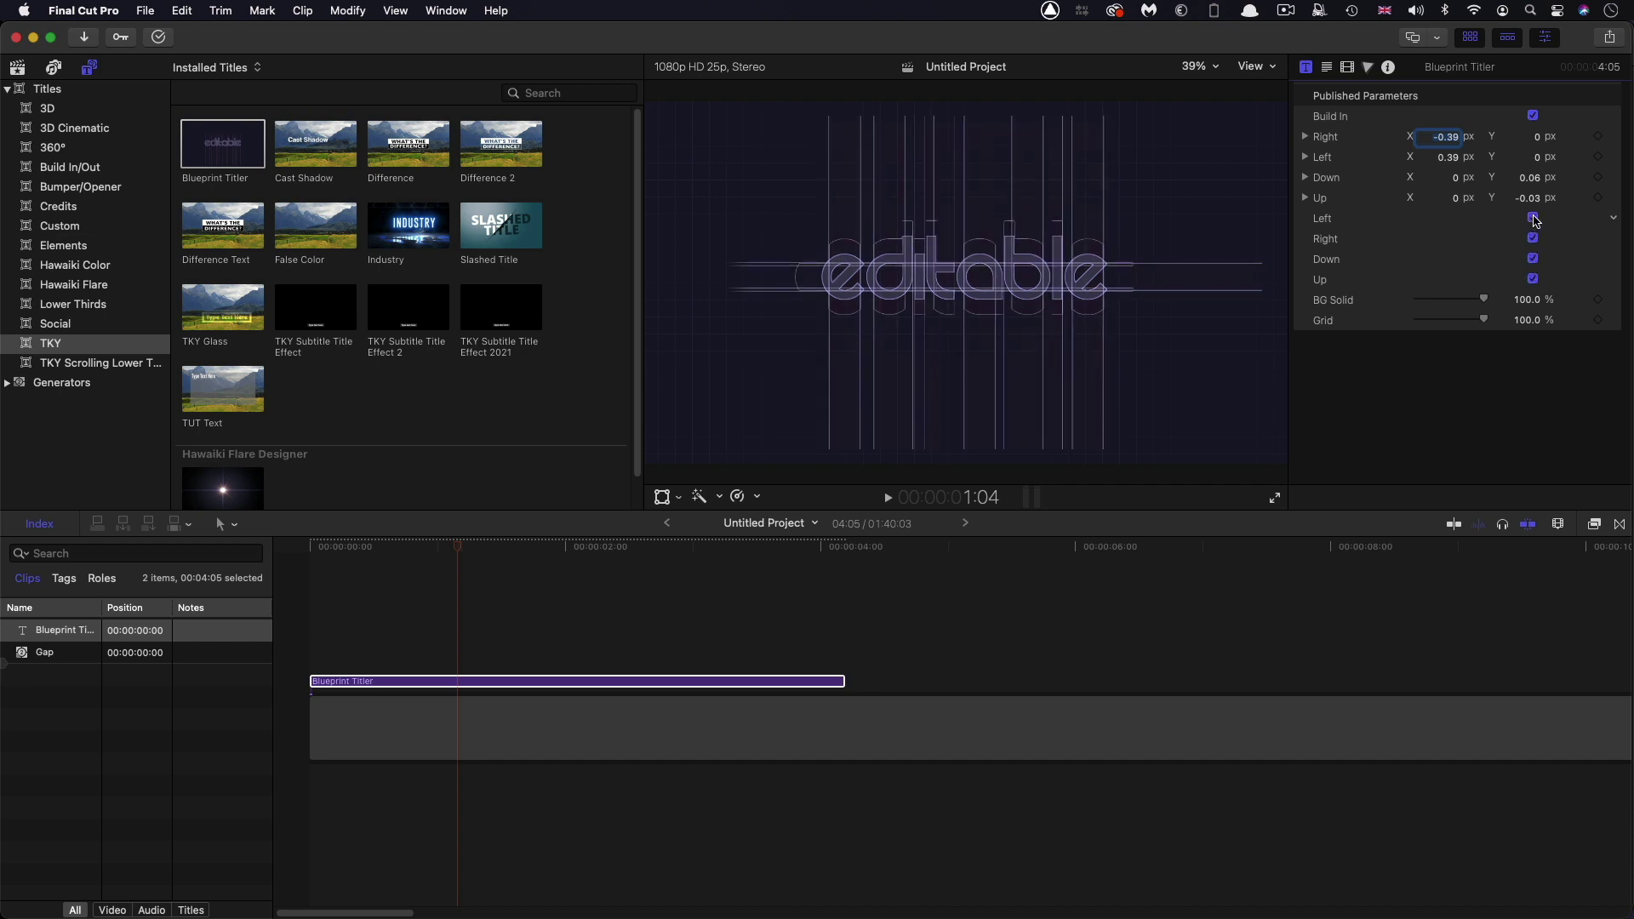
Step: Set BG Solid to 0% and Grid to 100%, then scrub past the build-in to preview
{"action": "key", "text": "ctrl+super+1"}
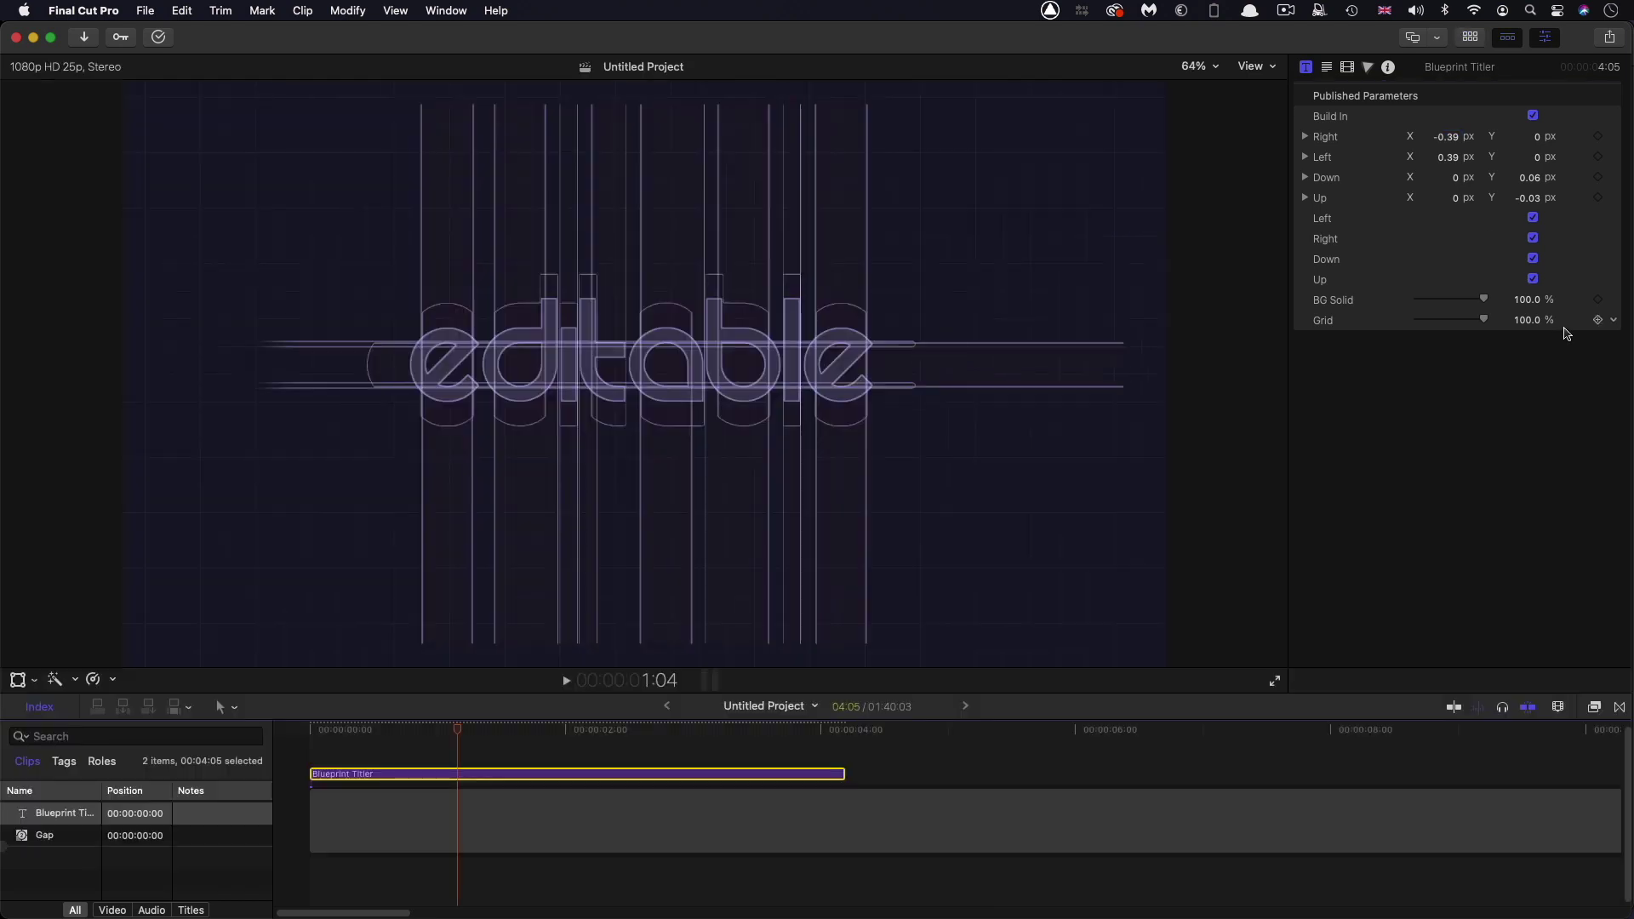
{"action": "left_click_drag", "start_coordinate": [1485, 299], "coordinate": [1396, 326]}
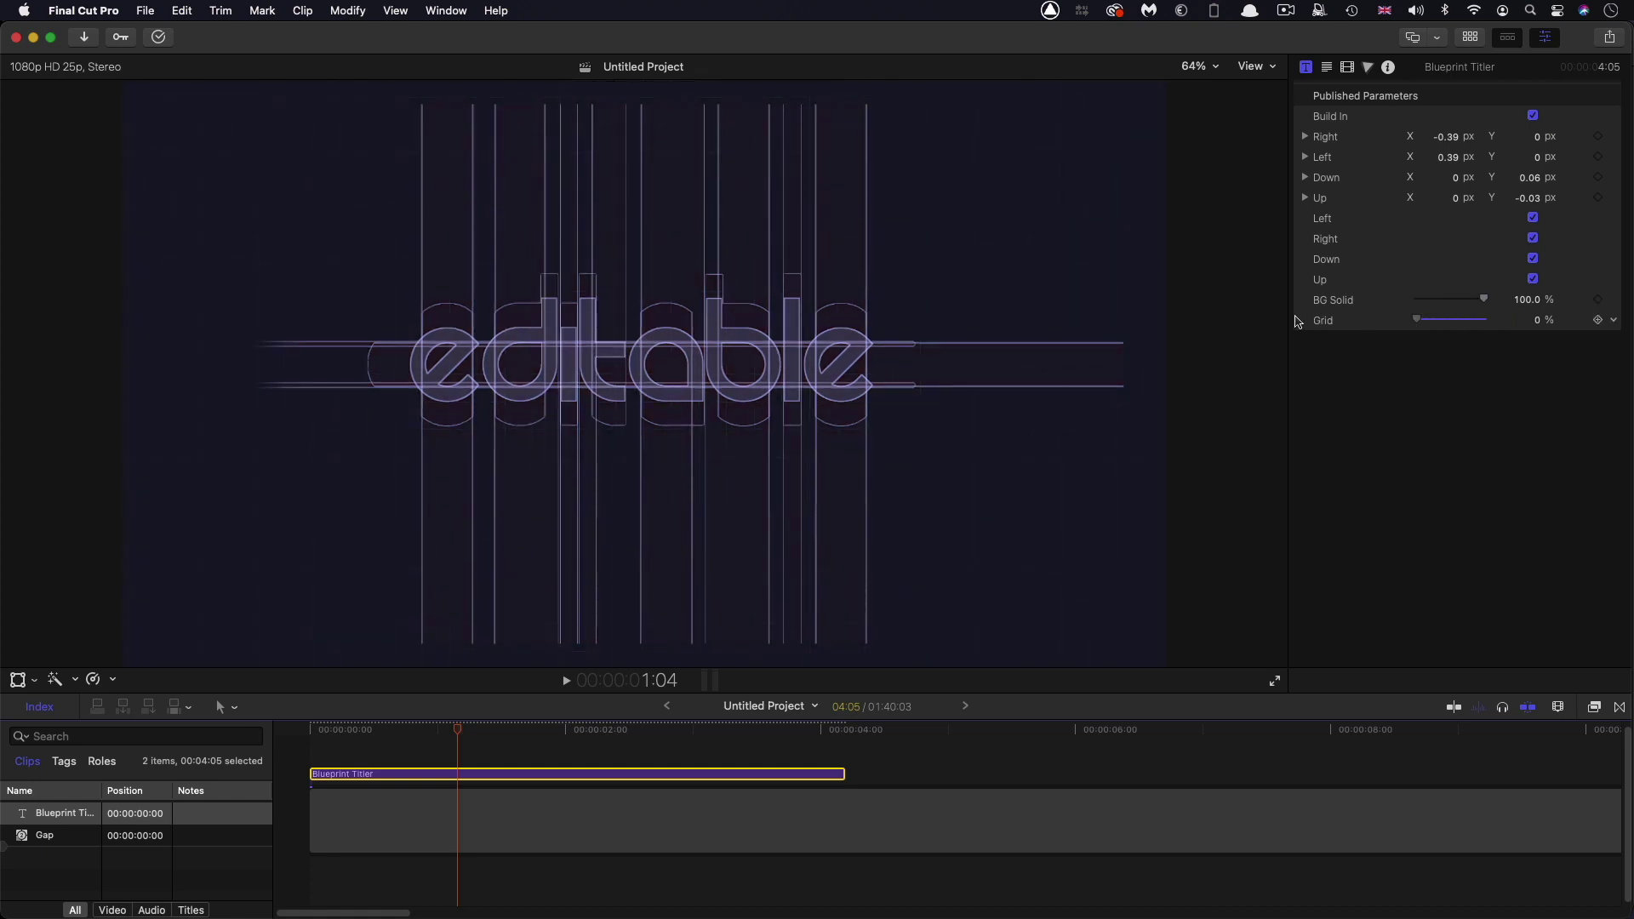
{"action": "left_click_drag", "start_coordinate": [1484, 299], "coordinate": [1204, 310]}
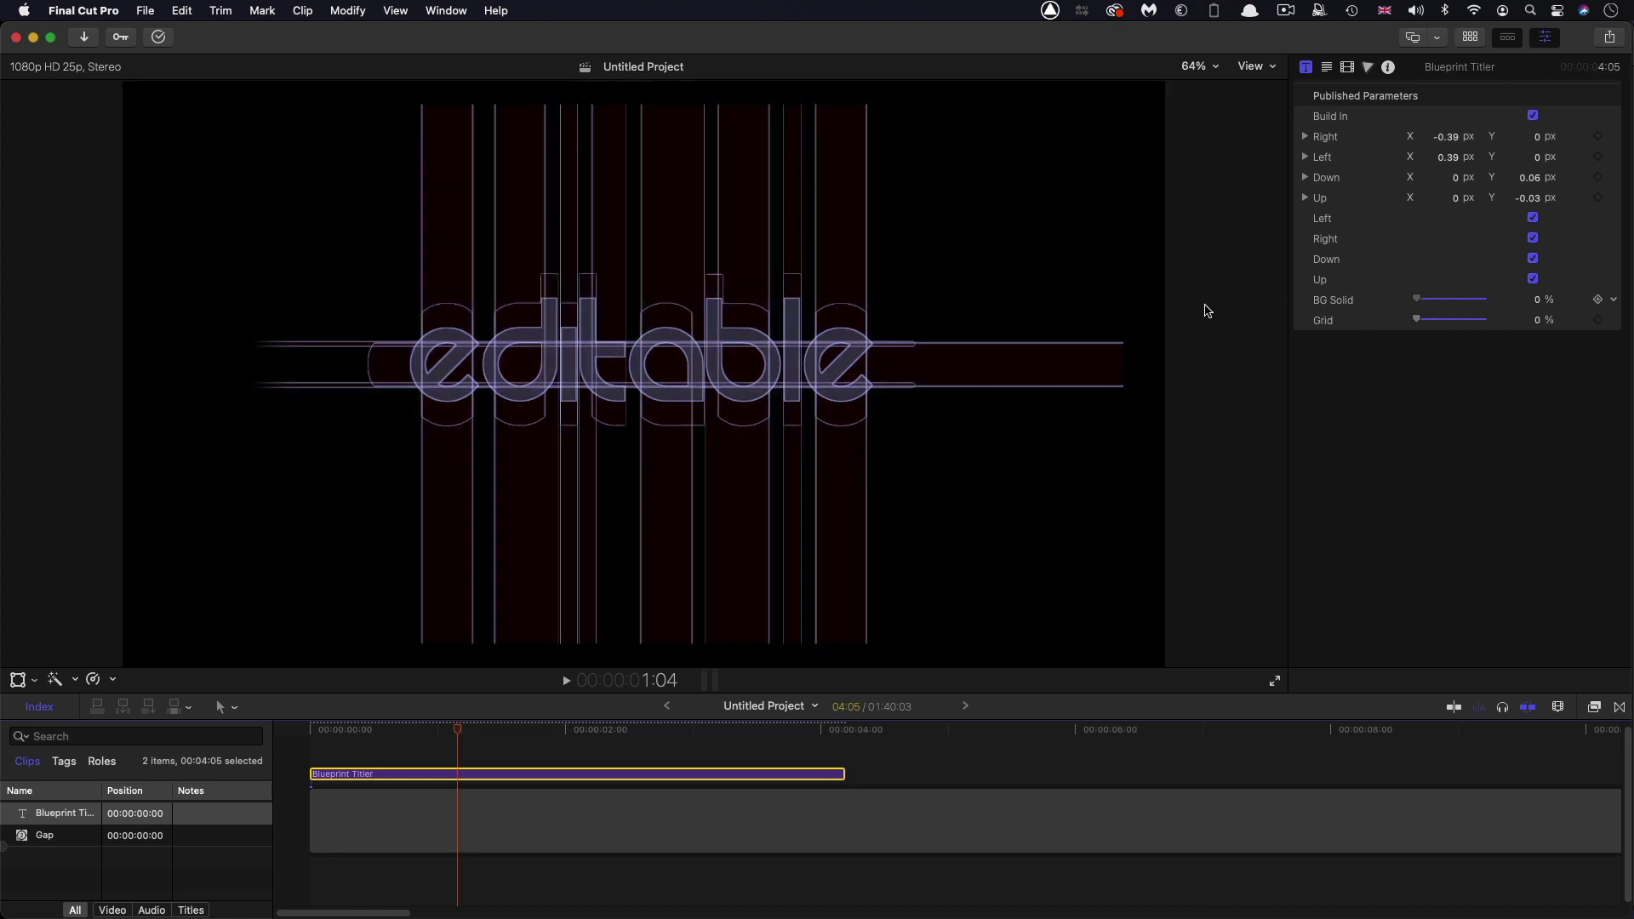
{"action": "left_click_drag", "start_coordinate": [1416, 320], "coordinate": [1511, 317]}
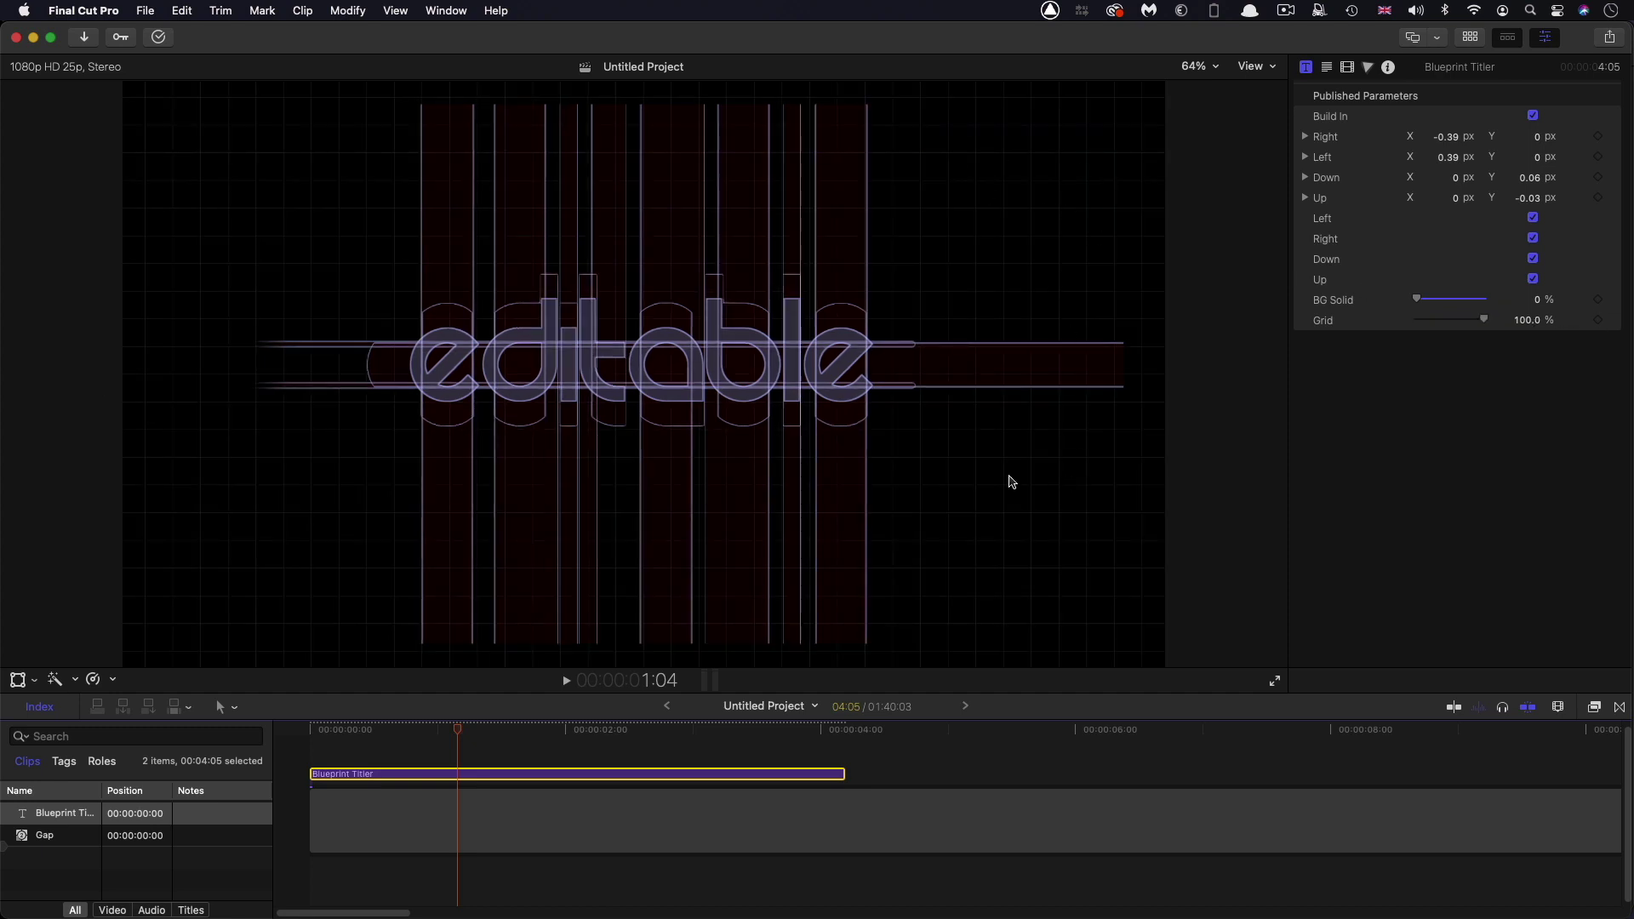
{"action": "left_click_drag", "start_coordinate": [460, 731], "coordinate": [532, 741]}
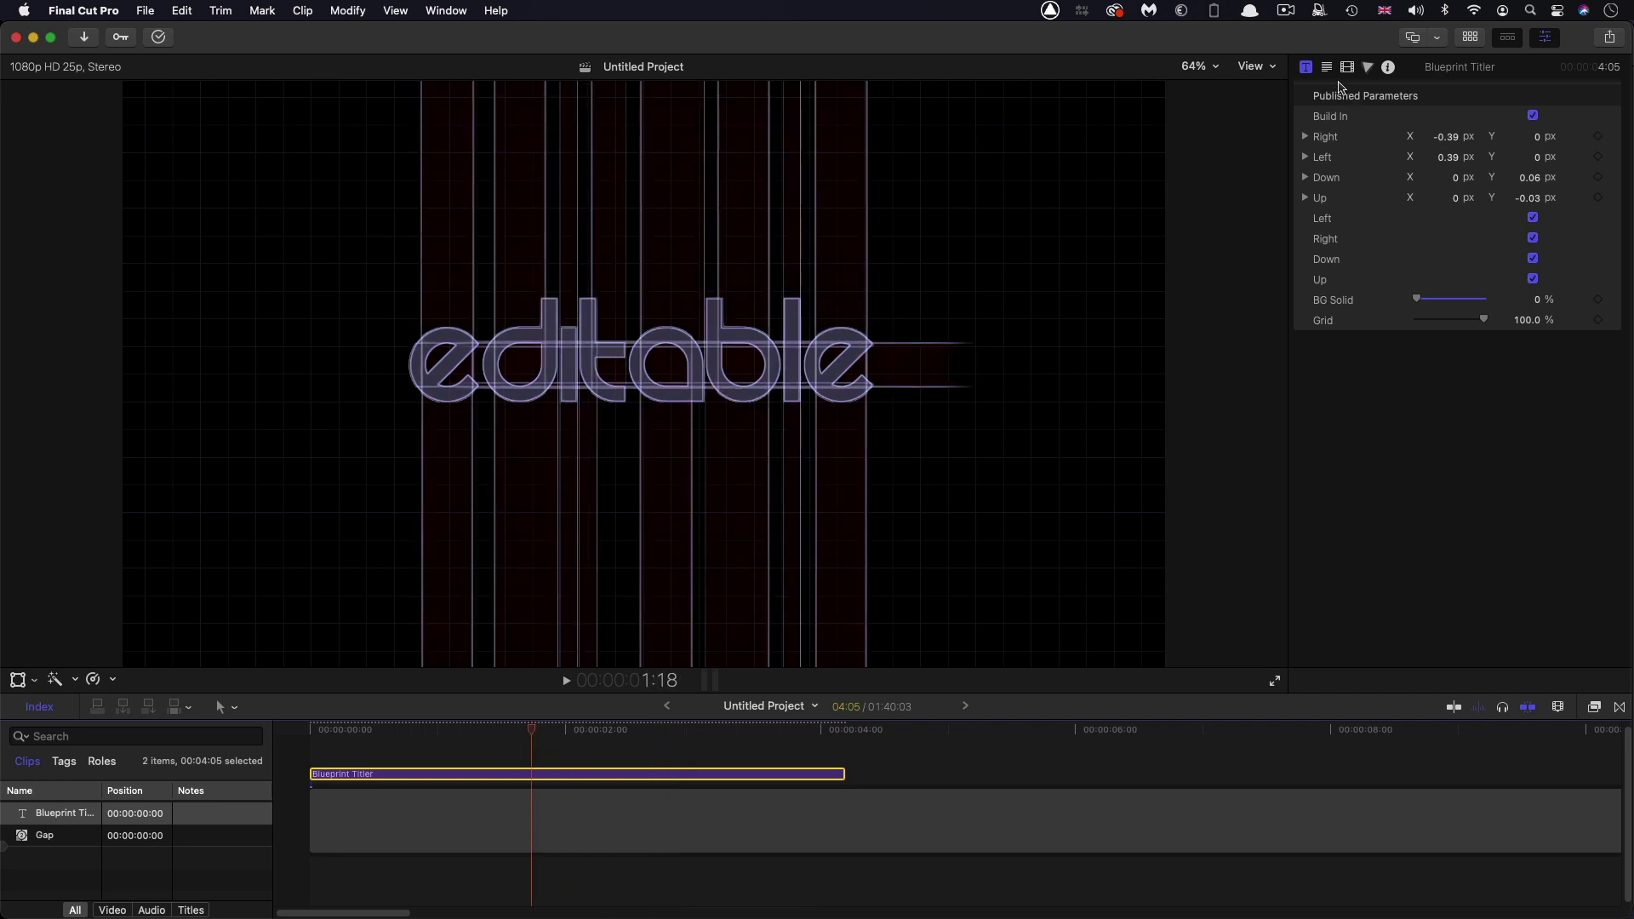
Step: Retype the title as 'Blueprint' and switch its font to Riforma LL
{"action": "left_click", "coordinate": [1331, 71]}
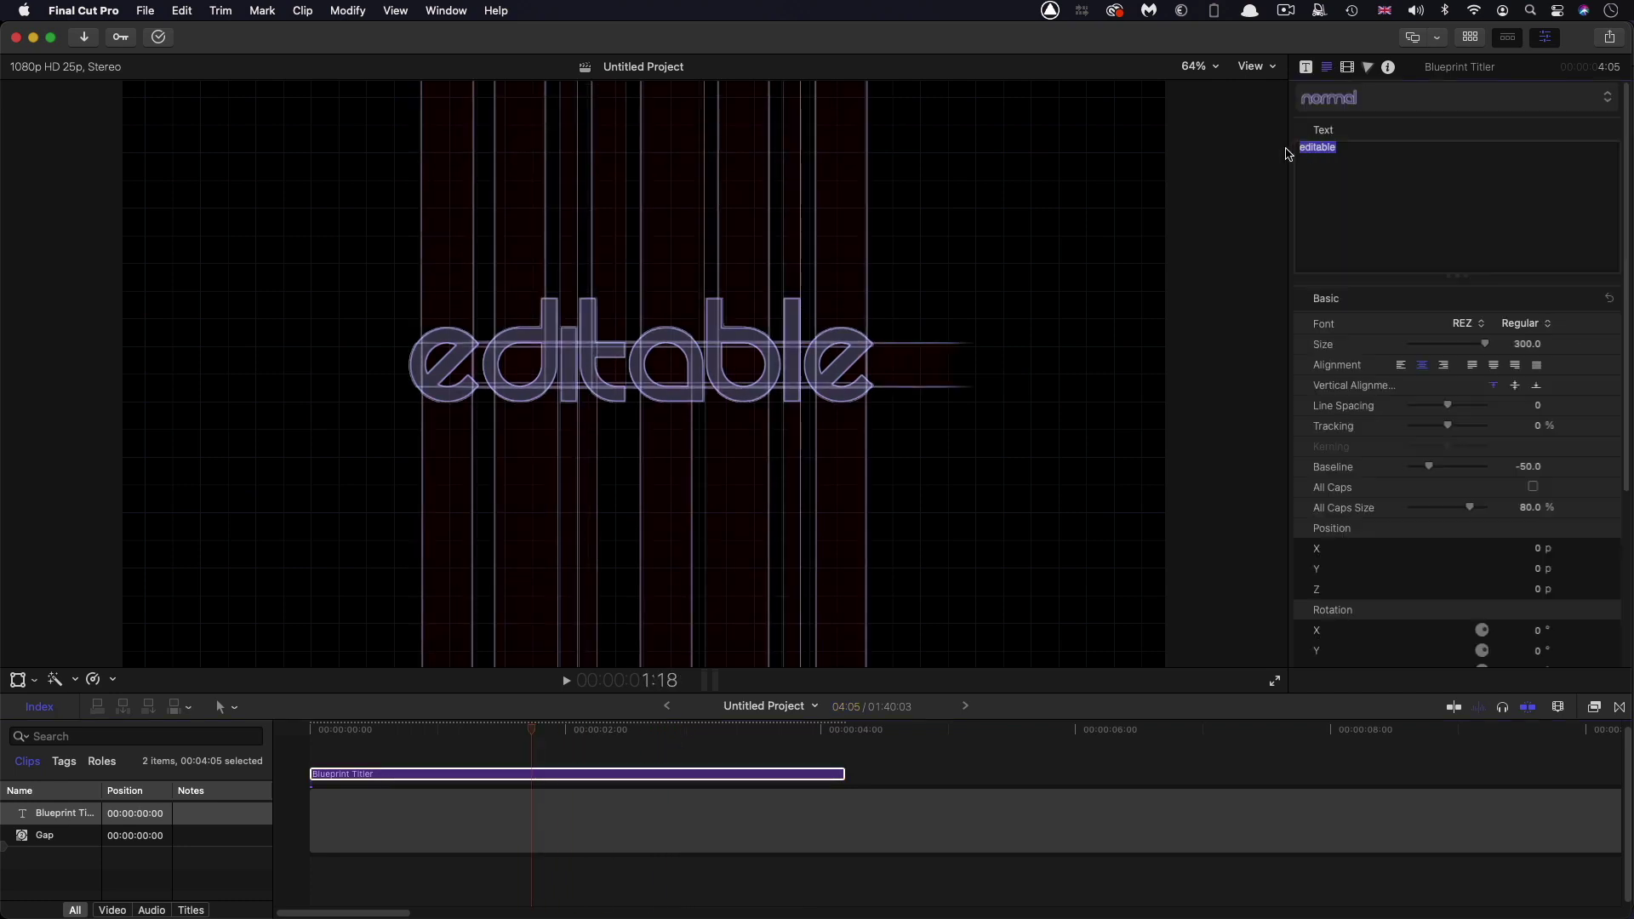
{"action": "type", "text": "blueprint"}
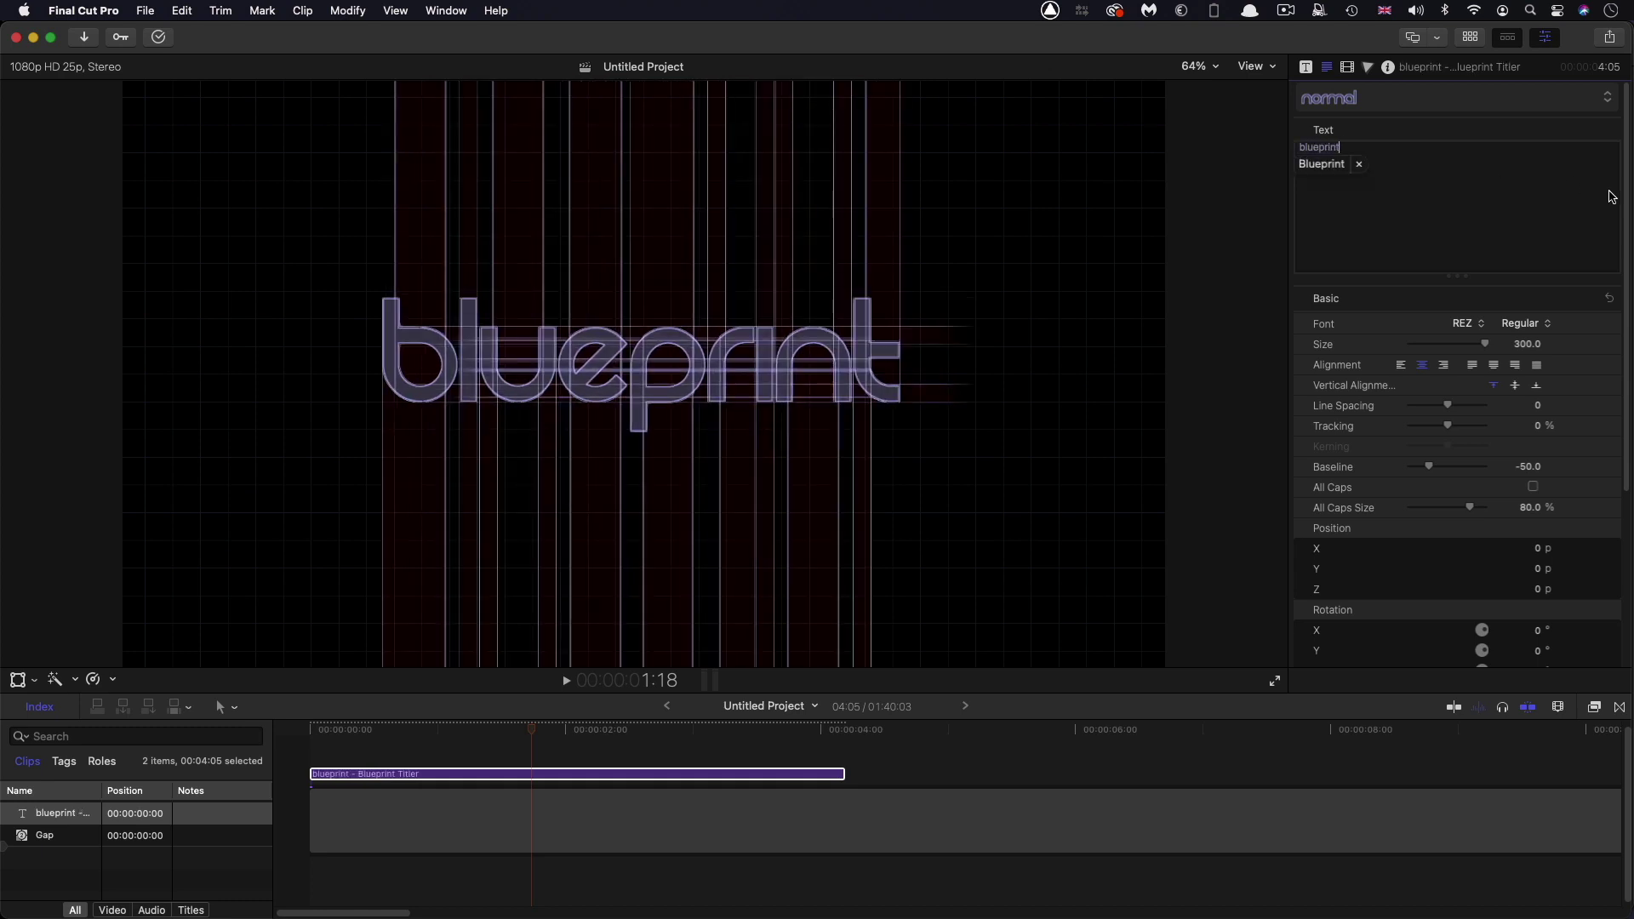
{"action": "left_click", "coordinate": [1496, 212]}
{"action": "left_click", "coordinate": [1466, 324]}
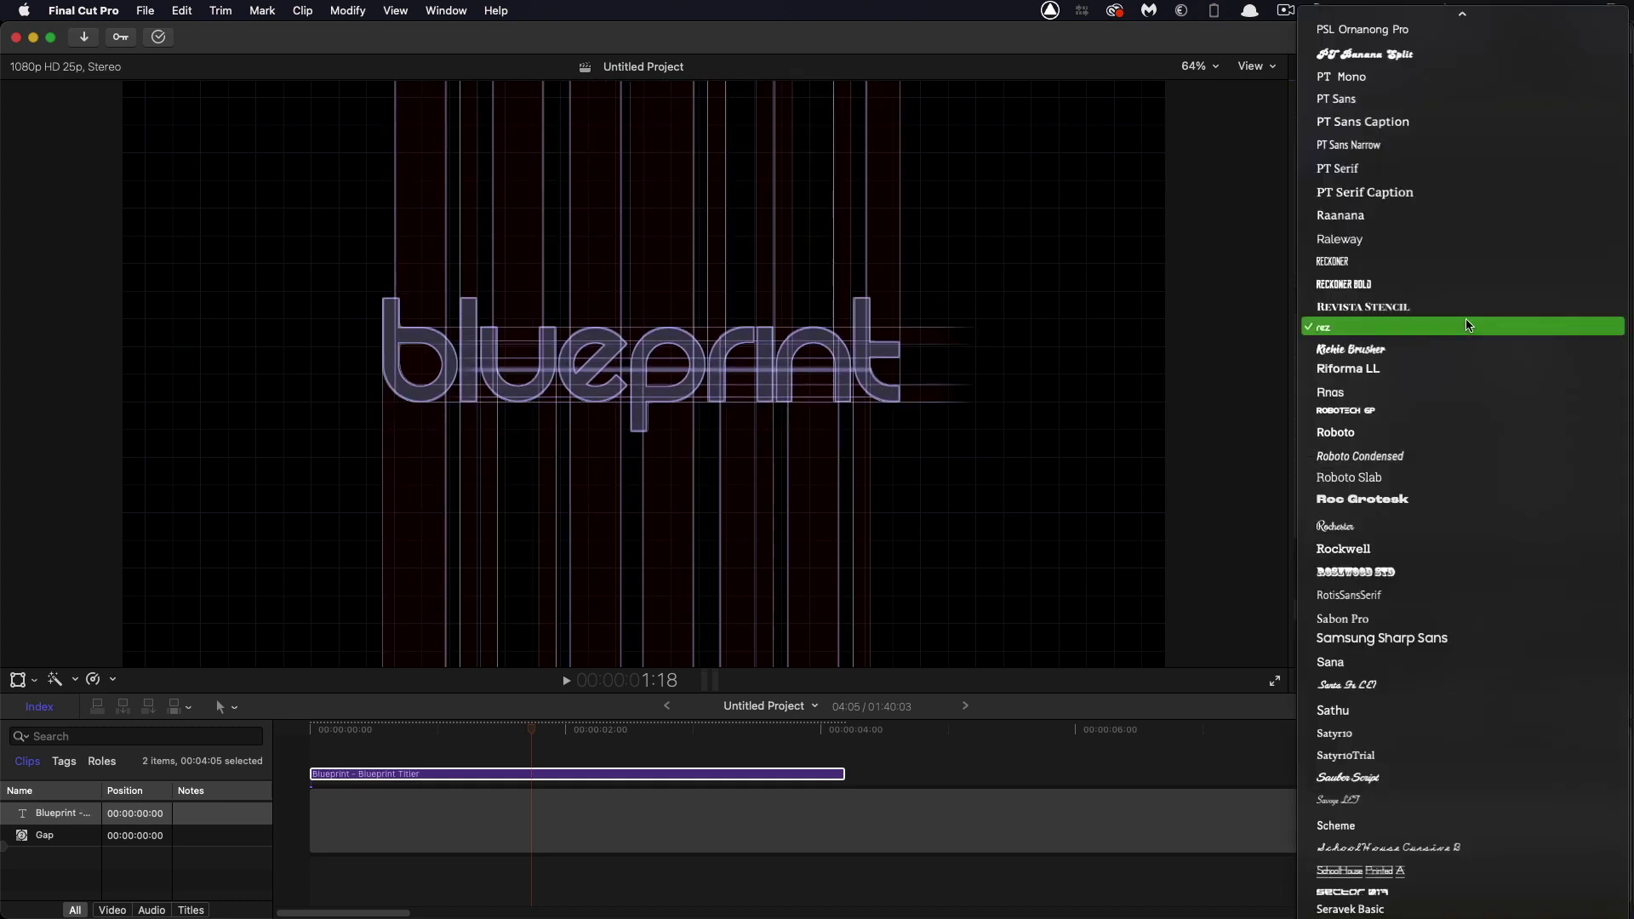
{"action": "left_click", "coordinate": [1348, 369]}
Step: Play the animation from near the start, then change the wording to 'short'
{"action": "left_click_drag", "start_coordinate": [640, 732], "coordinate": [383, 735]}
{"action": "key", "text": "space"}
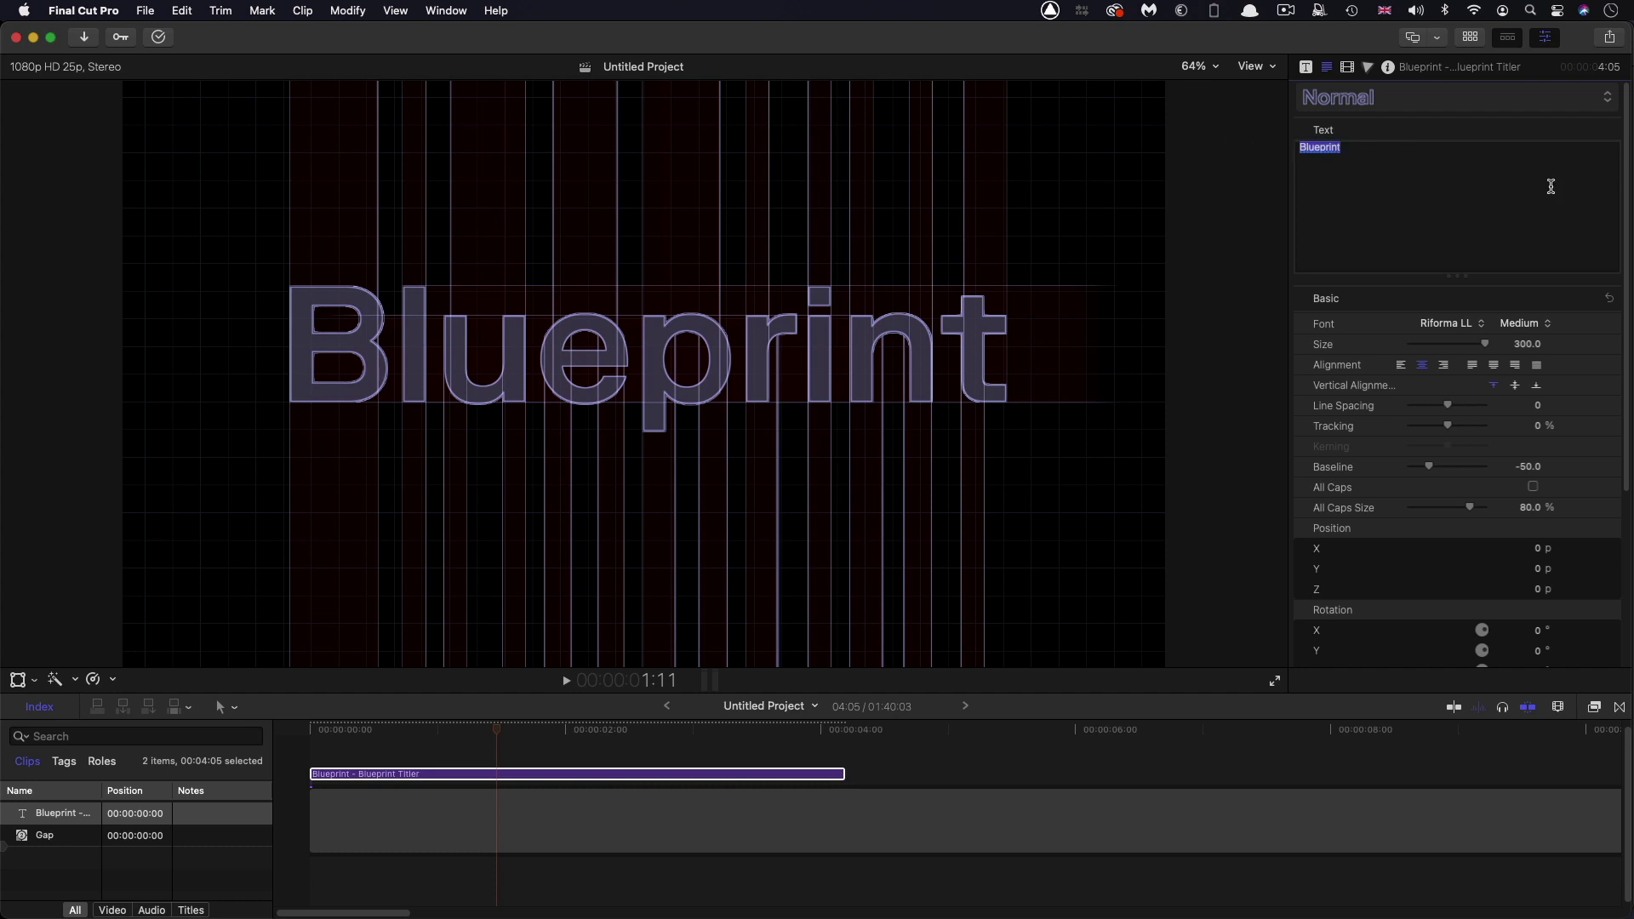
{"action": "type", "text": "short"}
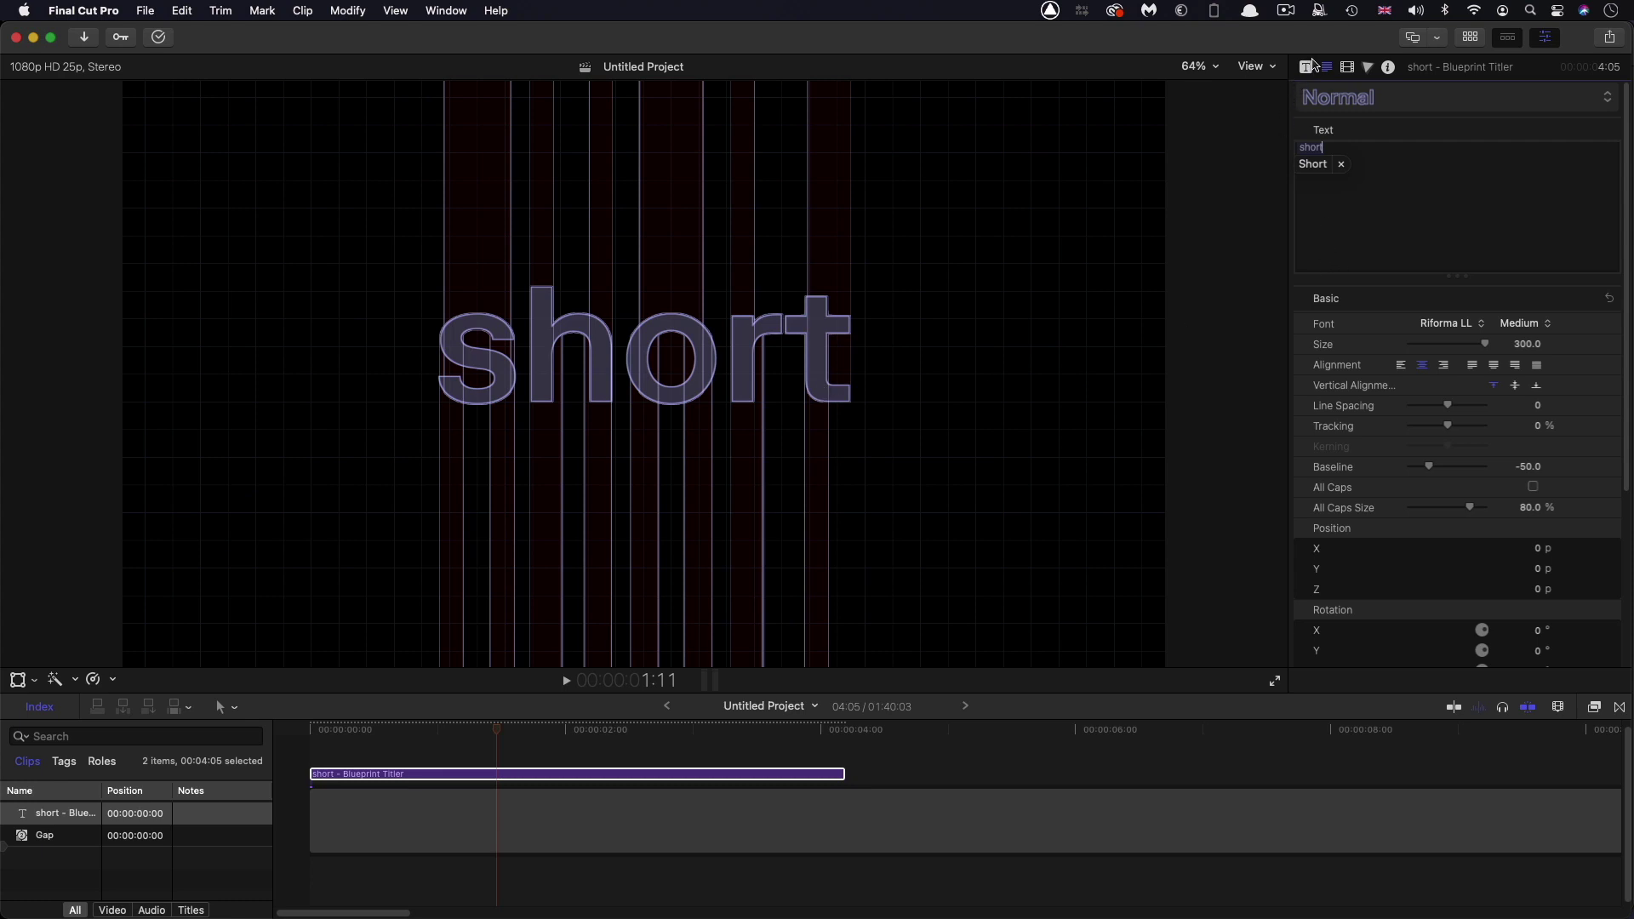
Step: Tighten the scrape-line offsets to Left X 0.24 px and Right X -0.29 px
{"action": "left_click", "coordinate": [1311, 67]}
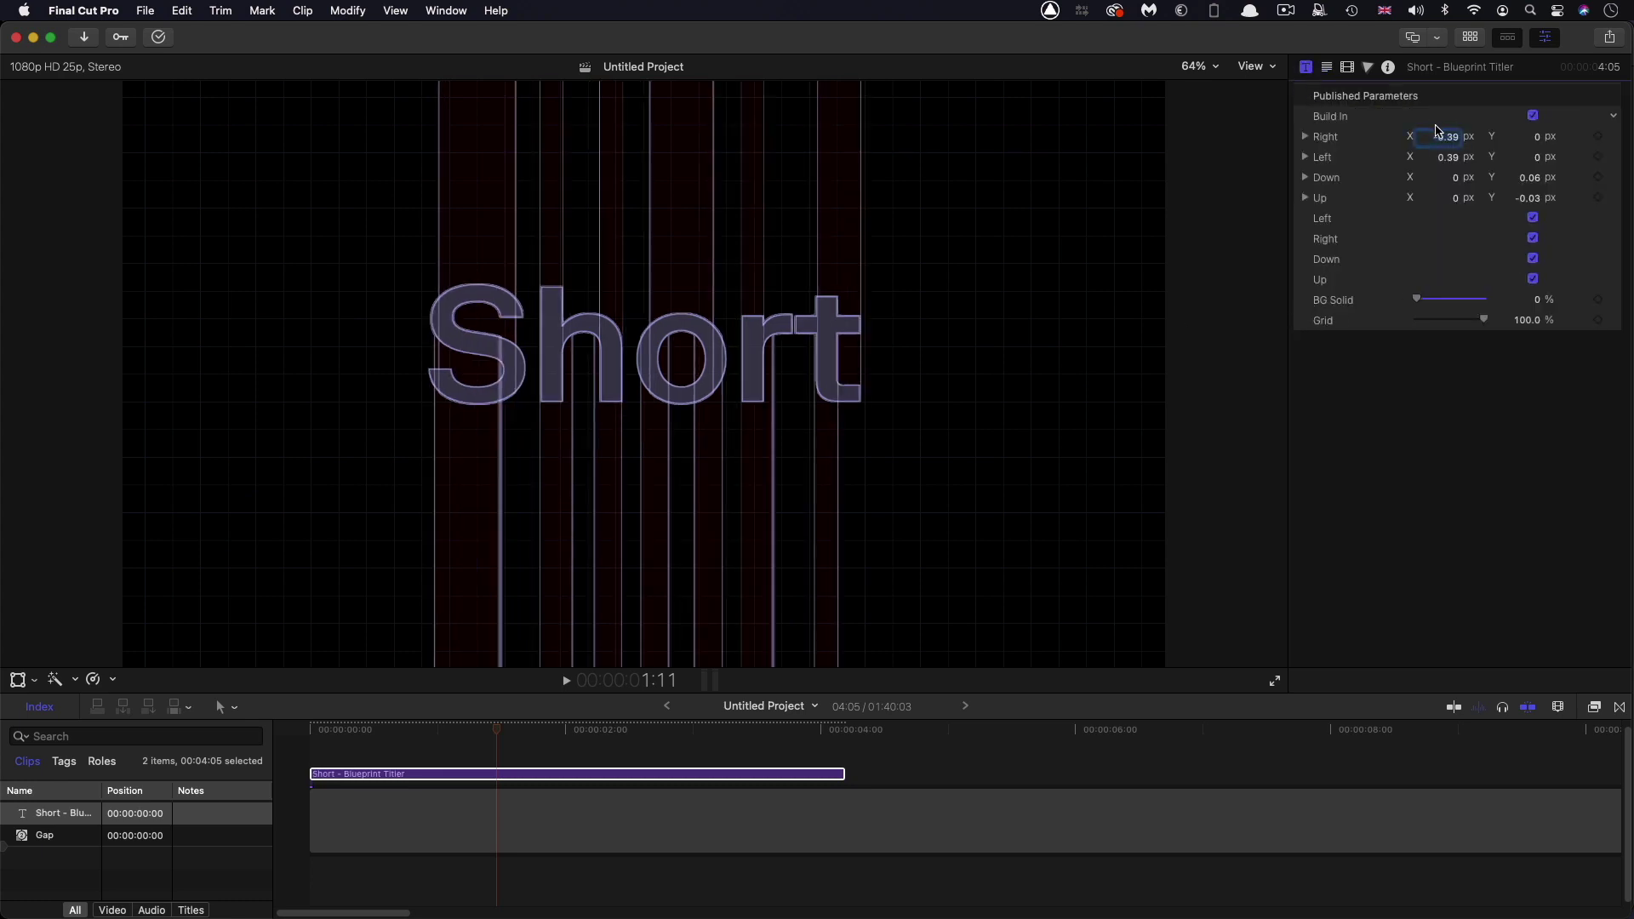
{"action": "mouse_move", "coordinate": [1453, 165]}
{"action": "left_mouse_down"}
{"action": "mouse_move", "coordinate": [1446, 138]}
{"action": "mouse_move", "coordinate": [1458, 165]}
{"action": "left_mouse_up"}
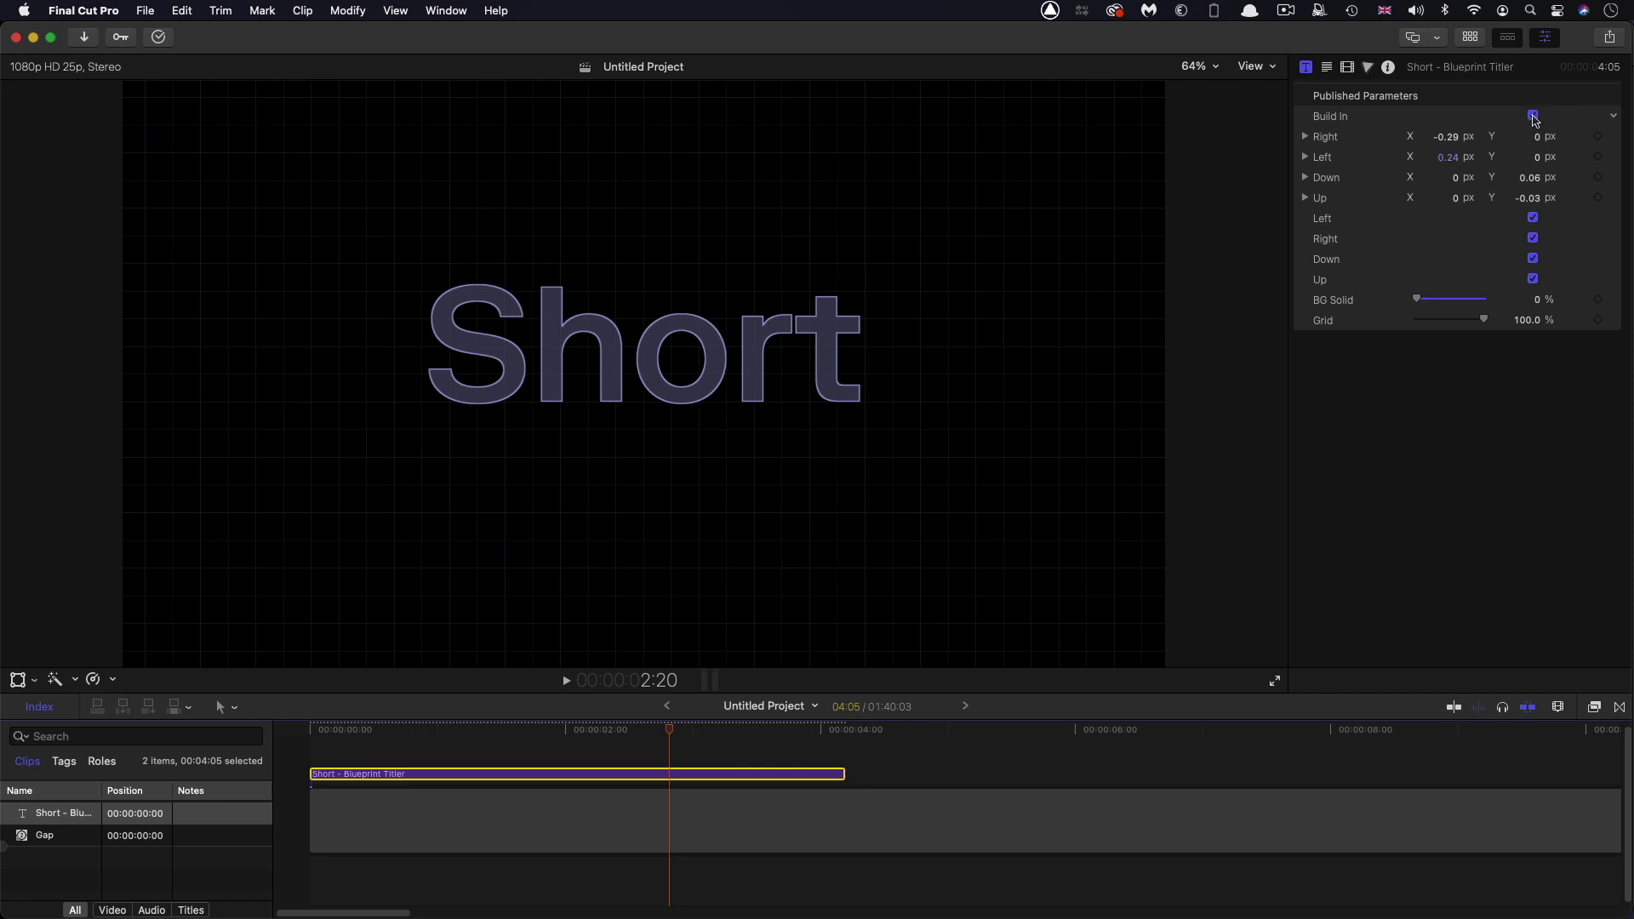
Step: Re-enable Build In and extend the title clip to 6:15, previewing around two seconds in
{"action": "left_click", "coordinate": [1534, 116]}
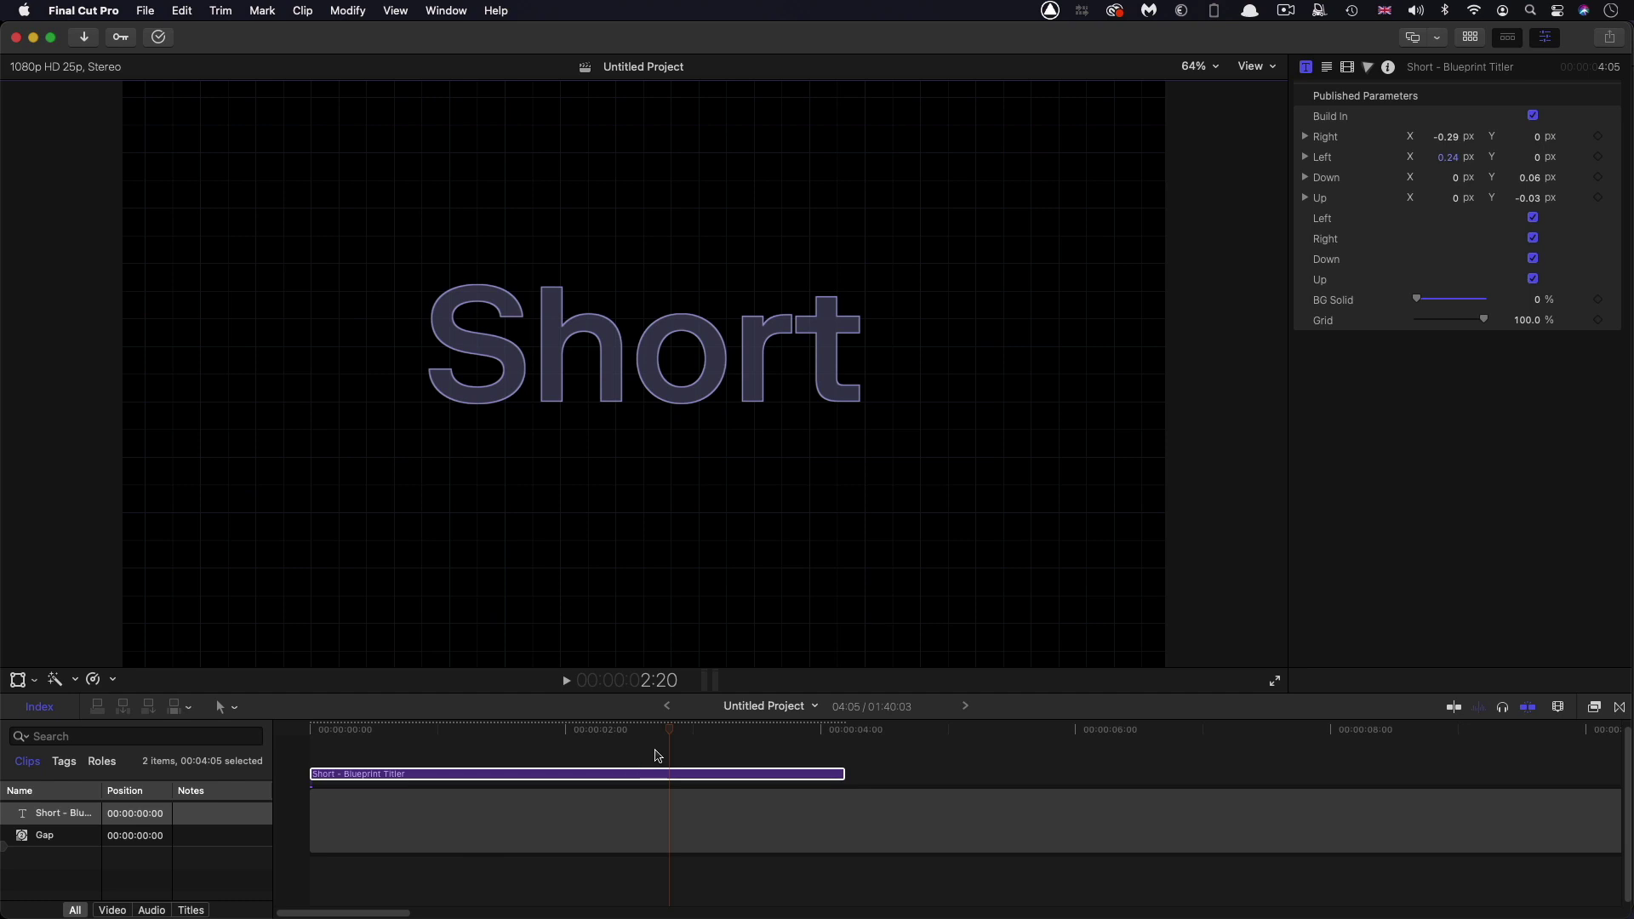
{"action": "left_click", "coordinate": [721, 773]}
{"action": "left_click_drag", "start_coordinate": [839, 772], "coordinate": [1147, 772]}
{"action": "left_click", "coordinate": [555, 741]}
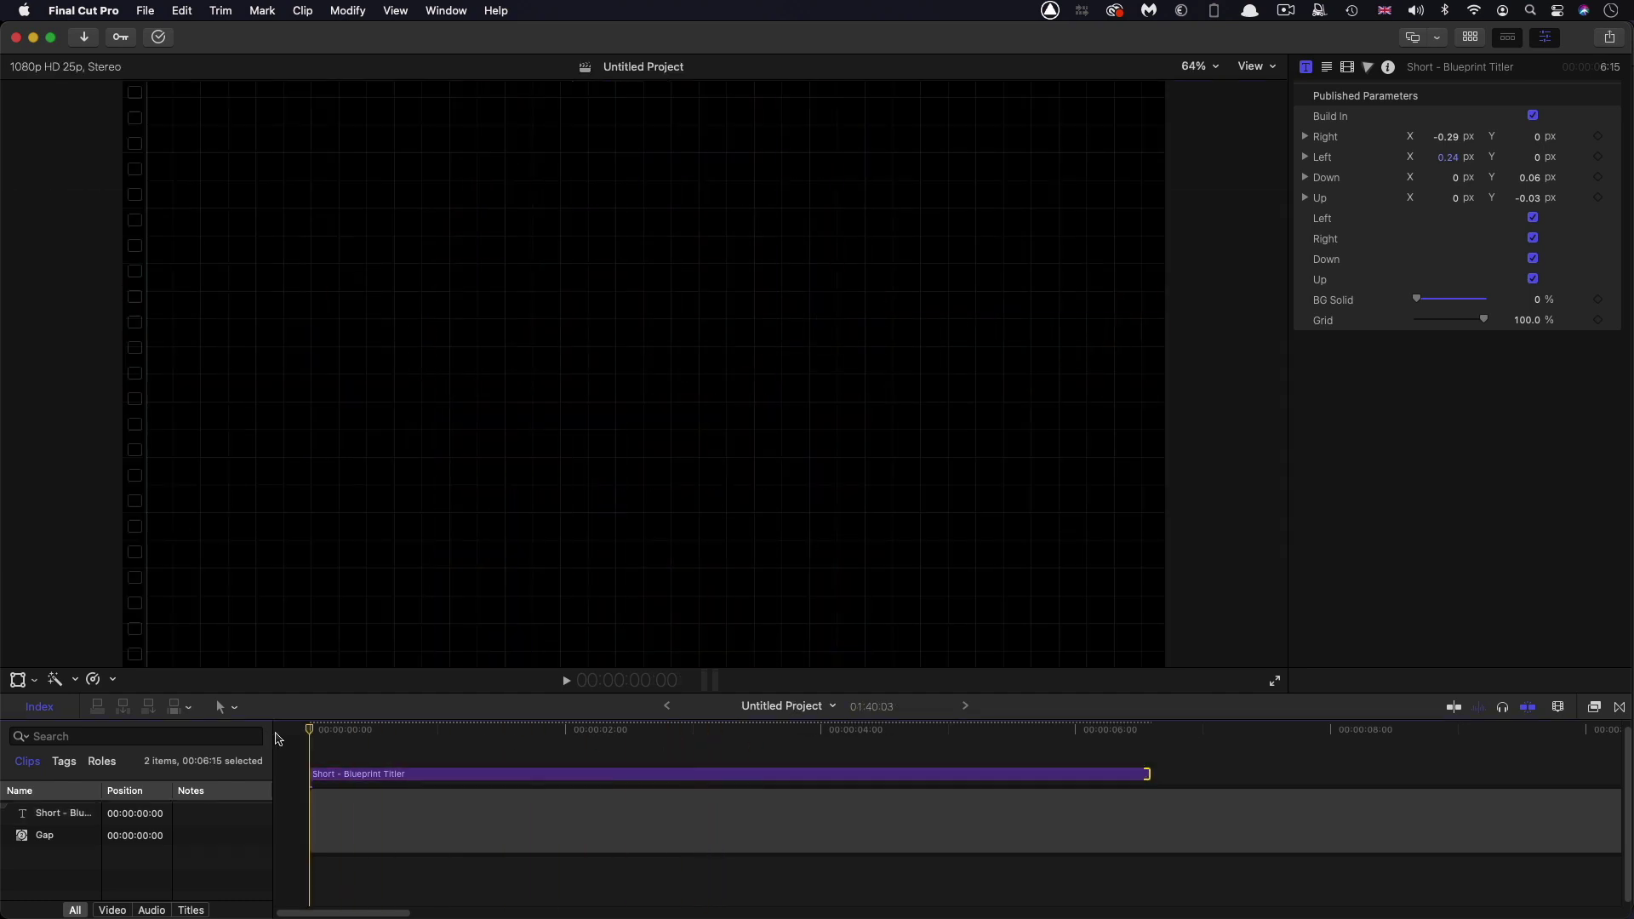